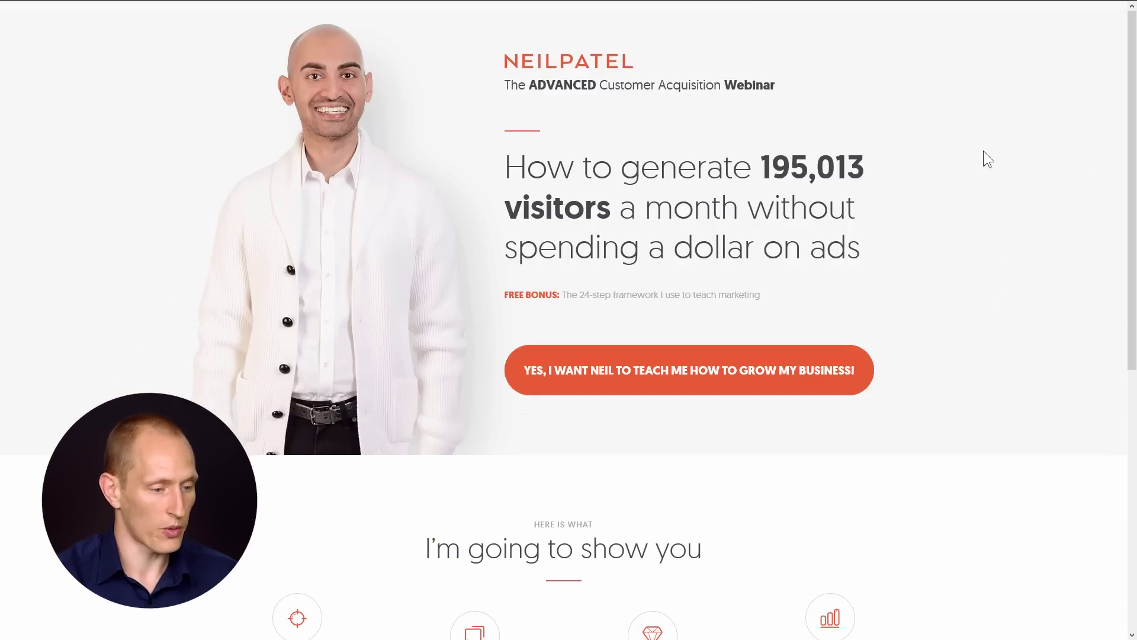
Step: Scroll through the neilpatel.com webinar reference page to review its layout
{"action": "left_click_drag", "start_coordinate": [1132, 107], "coordinate": [1133, 413]}
{"action": "left_click_drag", "start_coordinate": [1133, 342], "coordinate": [1132, 95]}
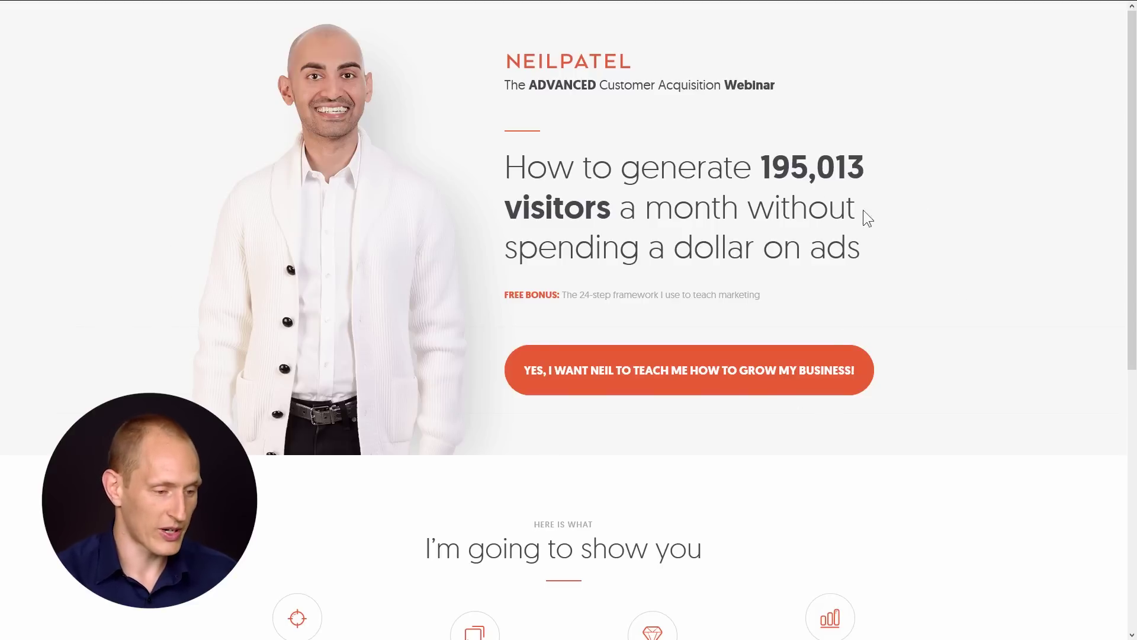
{"action": "mouse_move", "coordinate": [1129, 65]}
{"action": "left_mouse_down"}
{"action": "mouse_move", "coordinate": [1135, 334]}
{"action": "mouse_move", "coordinate": [1135, 75]}
{"action": "left_mouse_up"}
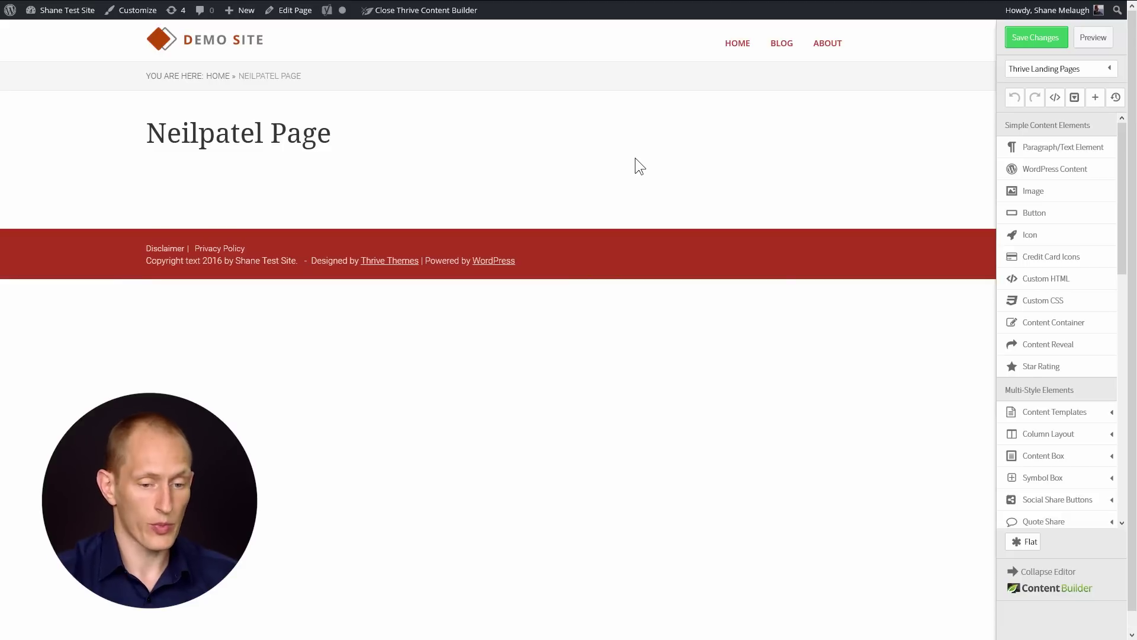
Step: Open Thrive Landing Pages > Choose landing page... and scroll through the available templates
{"action": "left_click", "coordinate": [1061, 75]}
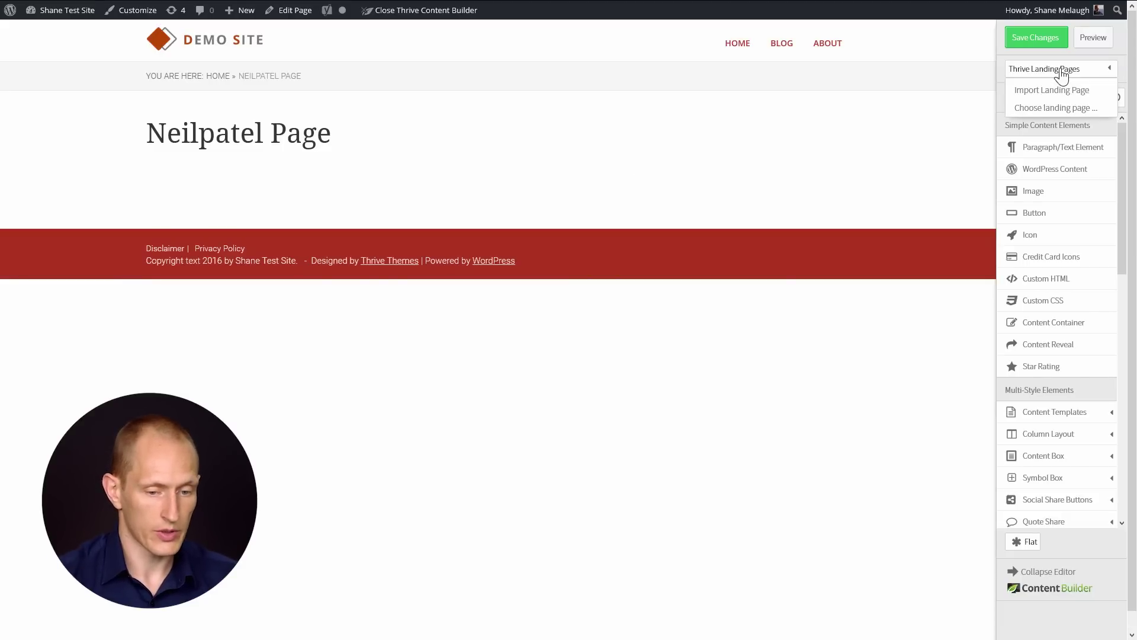
{"action": "left_click", "coordinate": [1045, 108]}
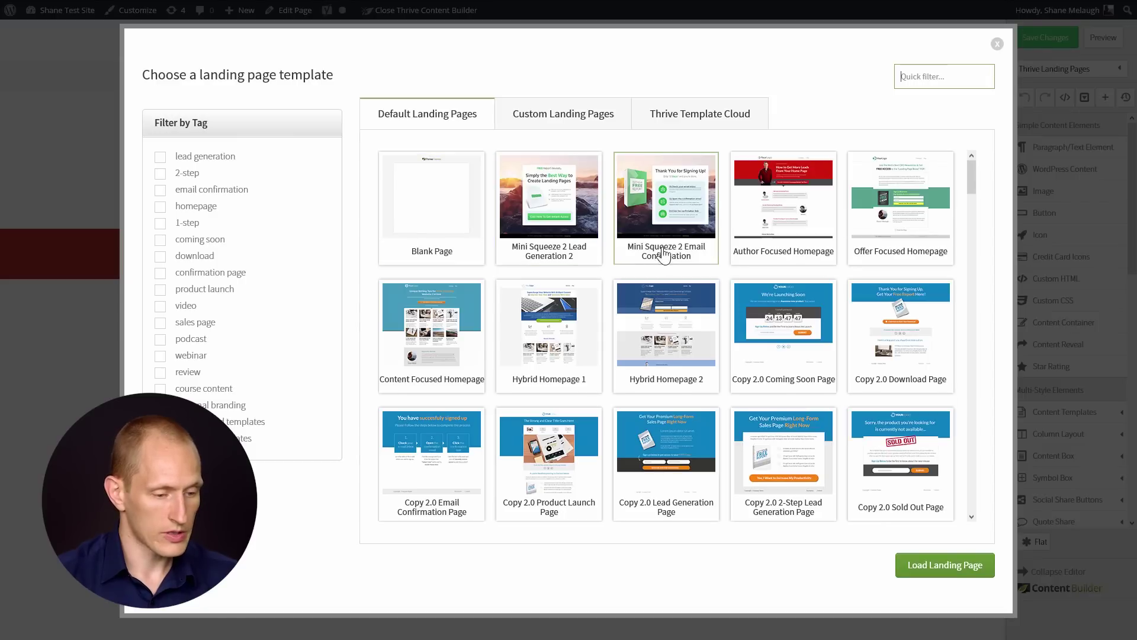
{"action": "scroll", "coordinate": [740, 266], "scroll_direction": "down", "scroll_amount": 1}
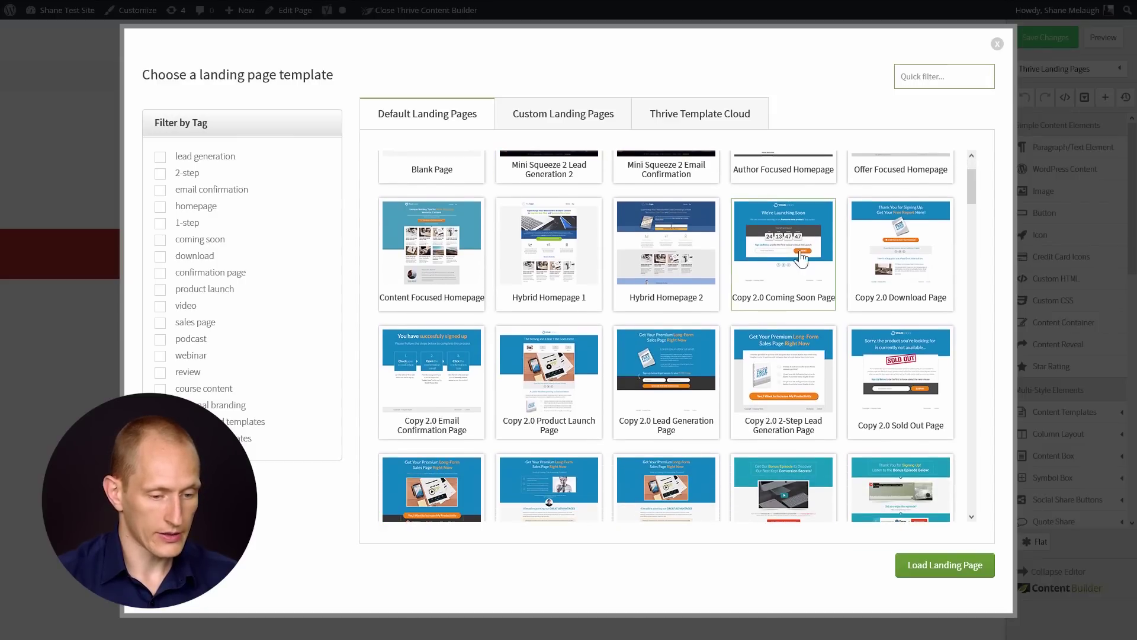
{"action": "scroll", "coordinate": [789, 228], "scroll_direction": "up", "scroll_amount": 1}
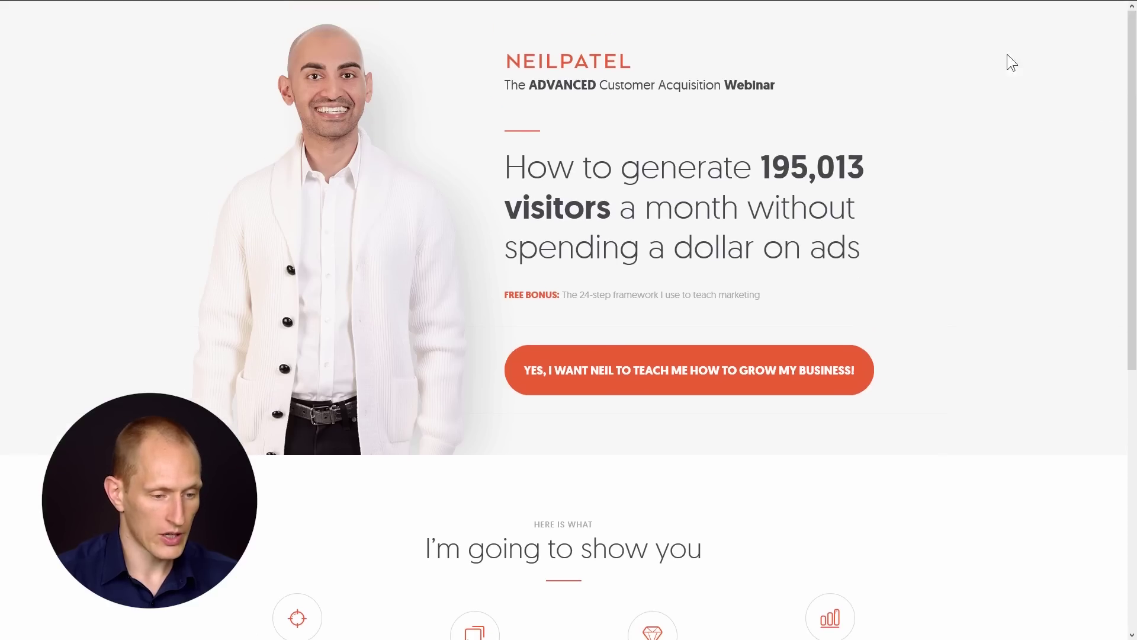
Step: Inspect the reference hero's styles and select its #f8f8f8 background colour value
{"action": "left_click_drag", "start_coordinate": [1135, 151], "coordinate": [1135, 417]}
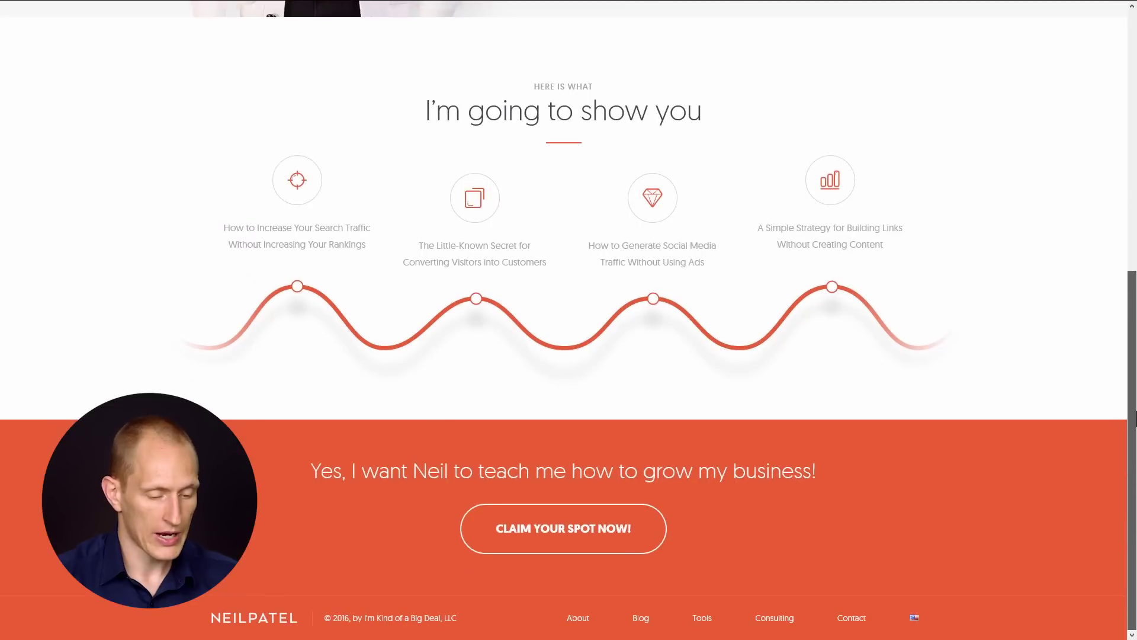
{"action": "left_click_drag", "start_coordinate": [1135, 320], "coordinate": [1103, 91]}
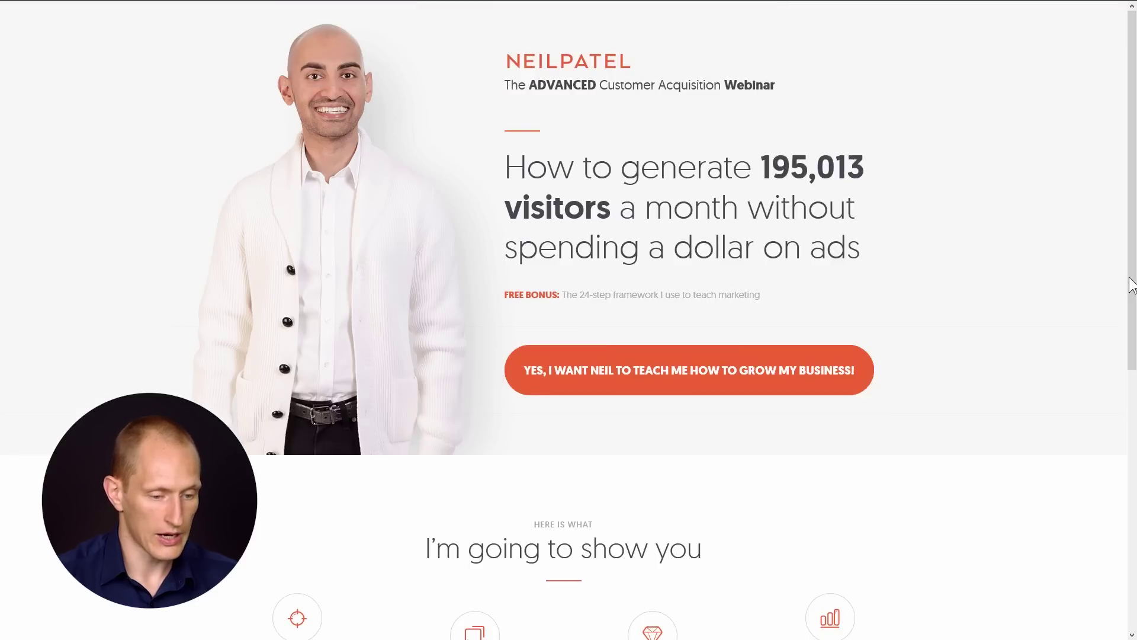
{"action": "scroll", "coordinate": [963, 236], "scroll_direction": "down", "scroll_amount": 7}
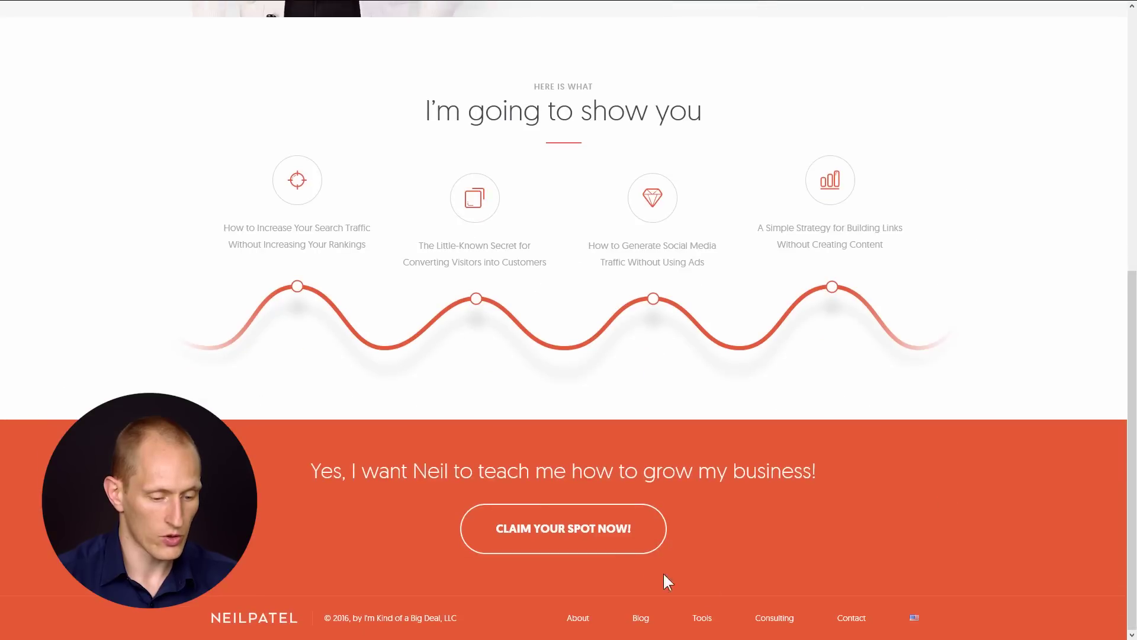
{"action": "scroll", "coordinate": [926, 485], "scroll_direction": "up", "scroll_amount": 7}
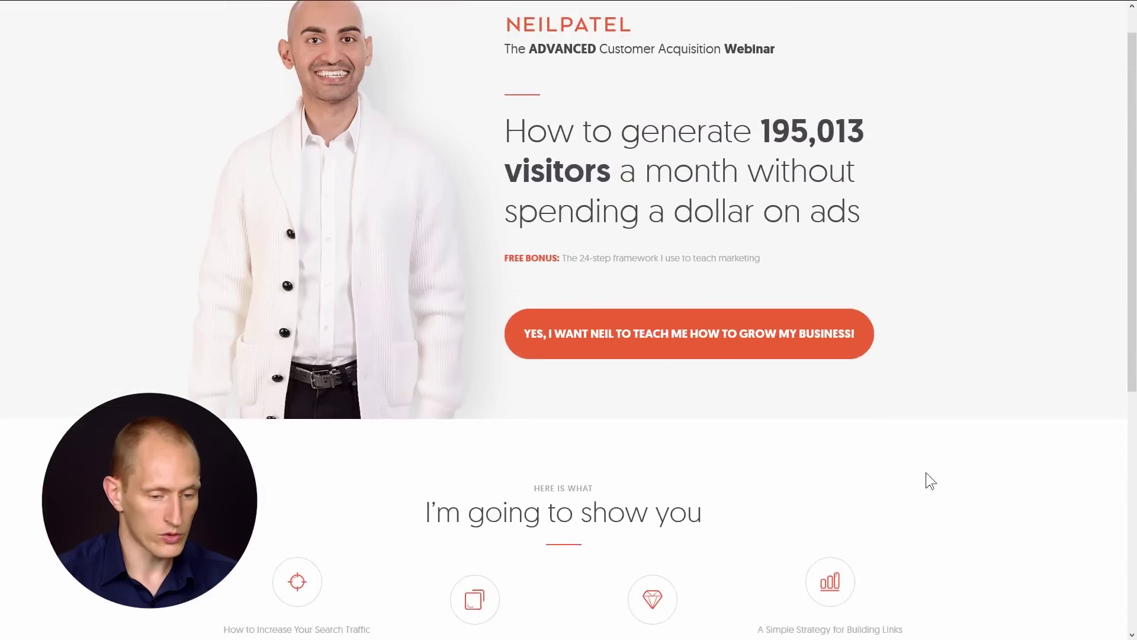
{"action": "right_click", "coordinate": [941, 113]}
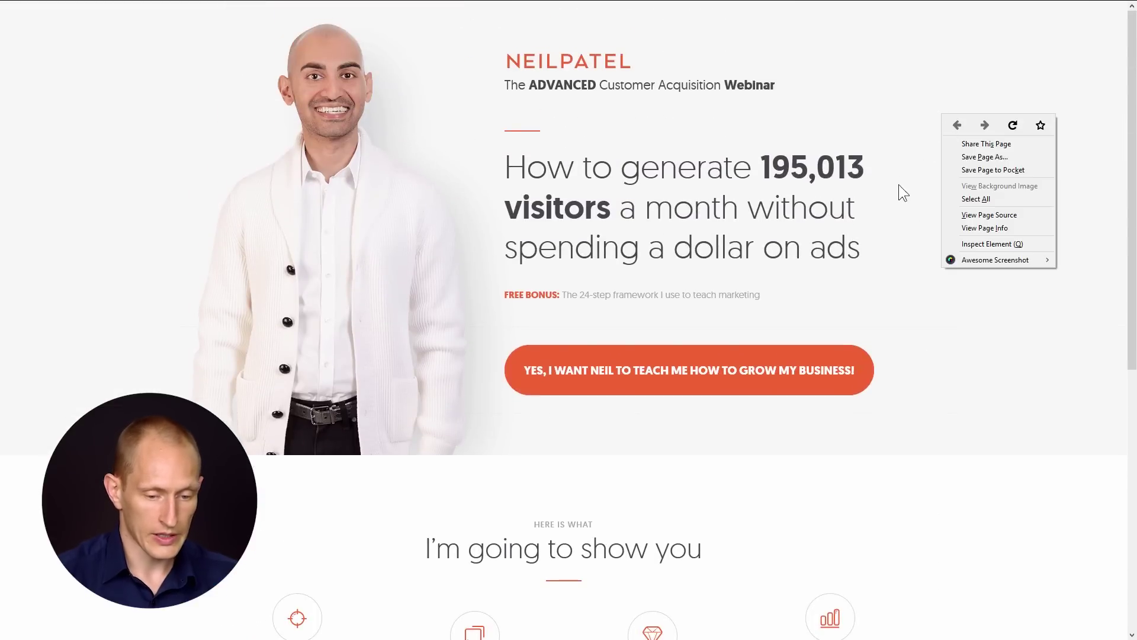
{"action": "left_click", "coordinate": [993, 244]}
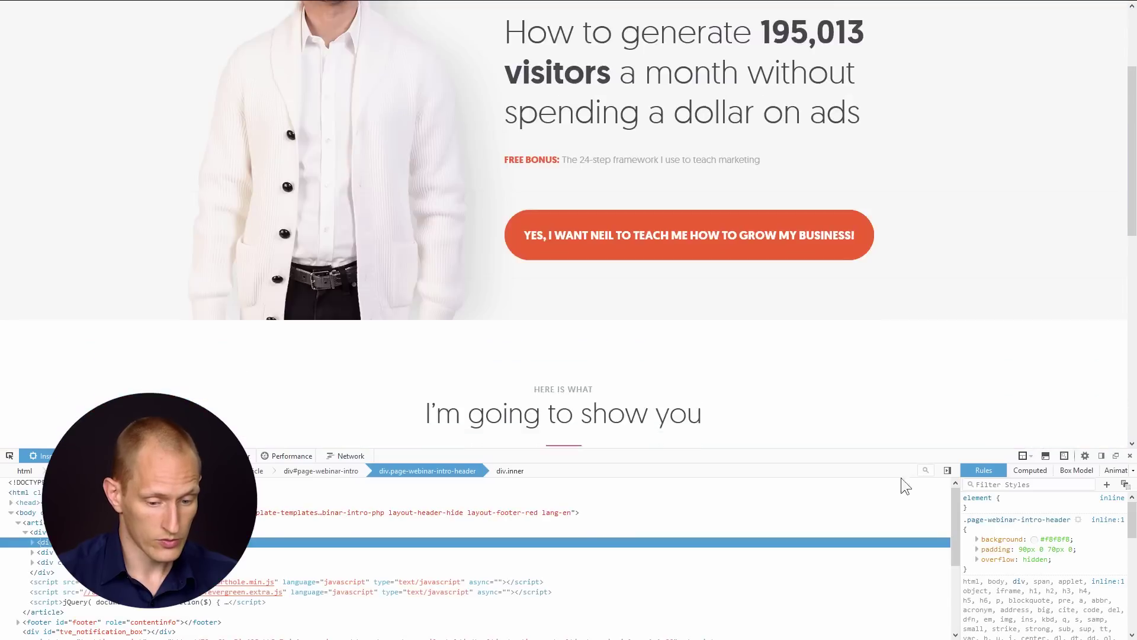
{"action": "left_click", "coordinate": [1046, 539]}
{"action": "key", "text": "ctrl+c"}
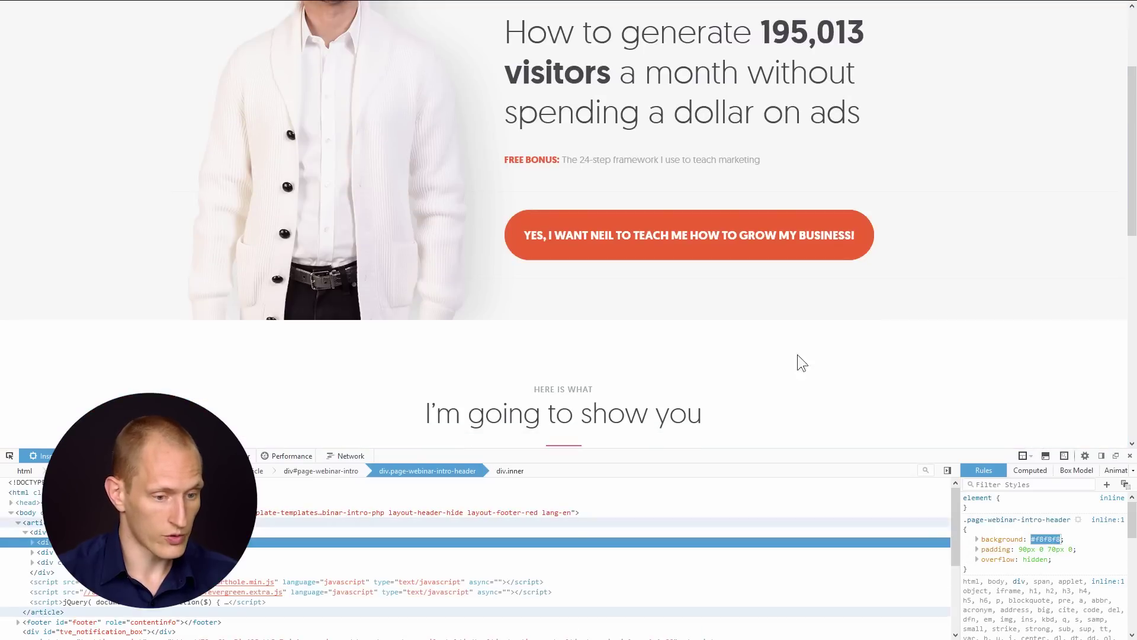
Step: Return to the Neilpatel Page editor tab
{"action": "scroll", "coordinate": [800, 362], "scroll_direction": "up", "scroll_amount": 2}
{"action": "mouse_move", "coordinate": [699, 3]}
{"action": "left_click", "coordinate": [310, 10]}
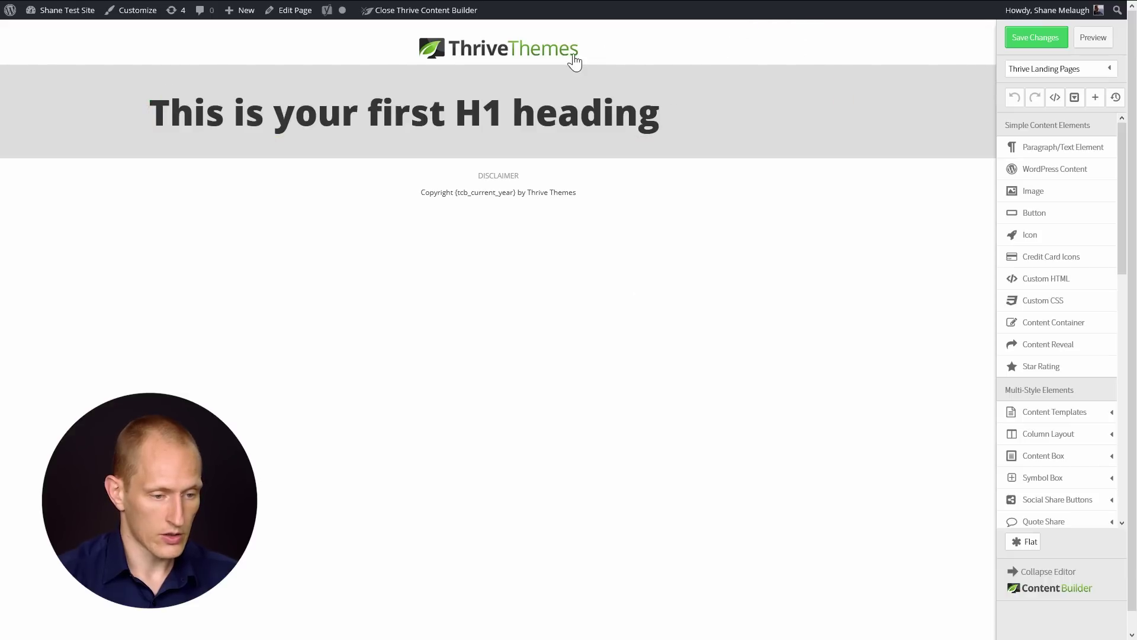
Step: Delete the disclaimer footer and H1 heading, adding a Paragraph/Text element instead
{"action": "scroll", "coordinate": [575, 71], "scroll_direction": "down", "scroll_amount": 1}
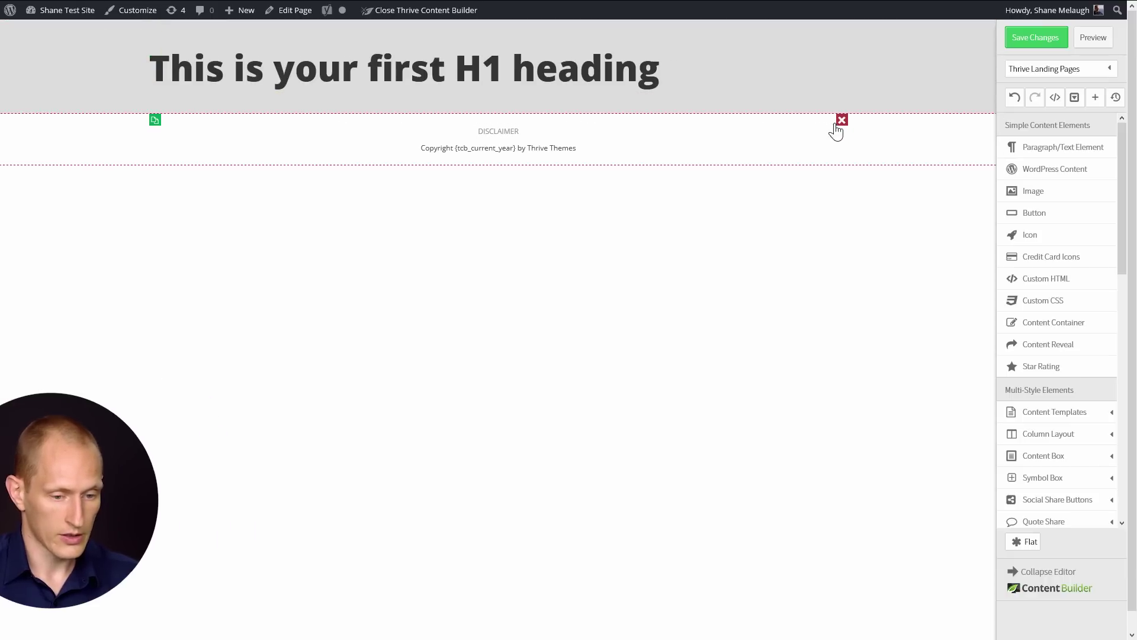
{"action": "left_click", "coordinate": [842, 120]}
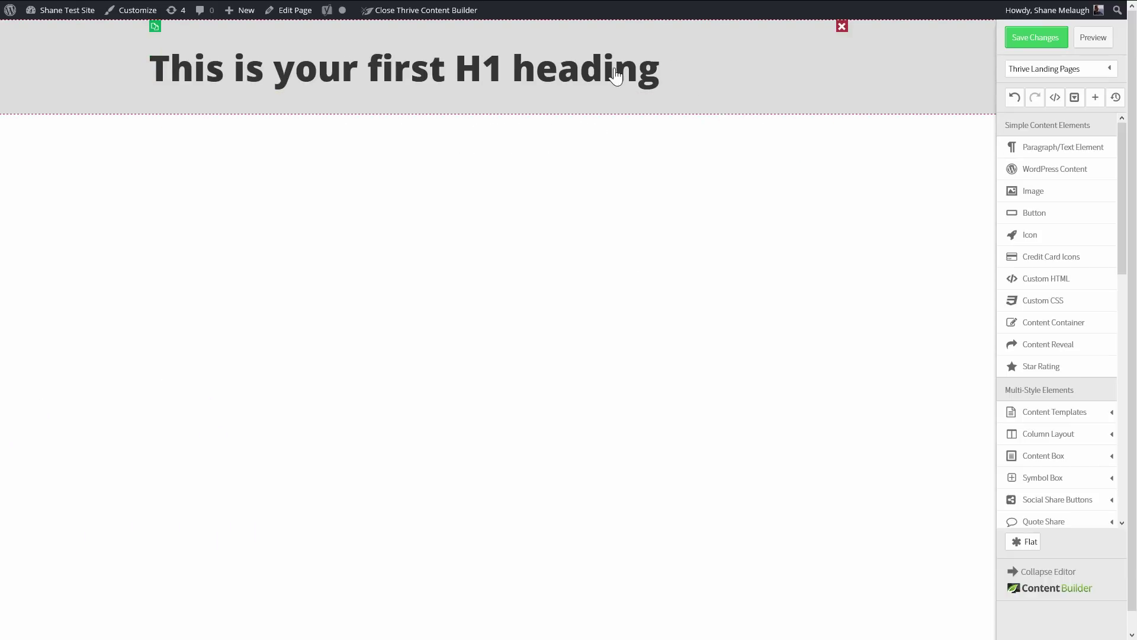
{"action": "left_click_drag", "start_coordinate": [1058, 148], "coordinate": [492, 104]}
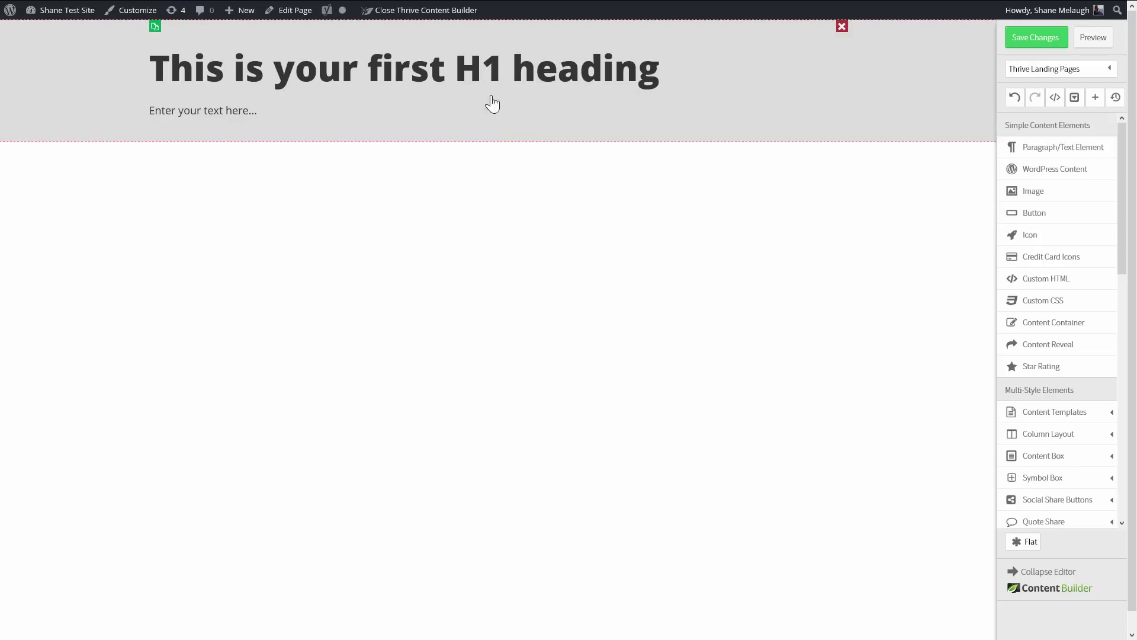
{"action": "left_click", "coordinate": [841, 48]}
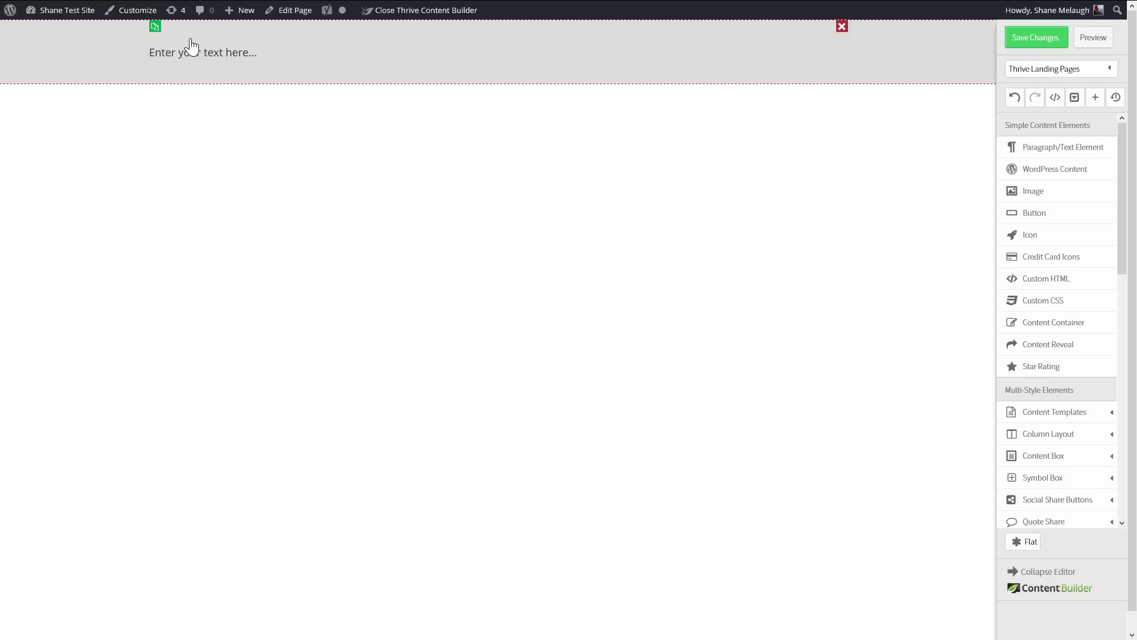
Step: Duplicate the placeholder text section three times to make four stacked sections
{"action": "left_click", "coordinate": [155, 27]}
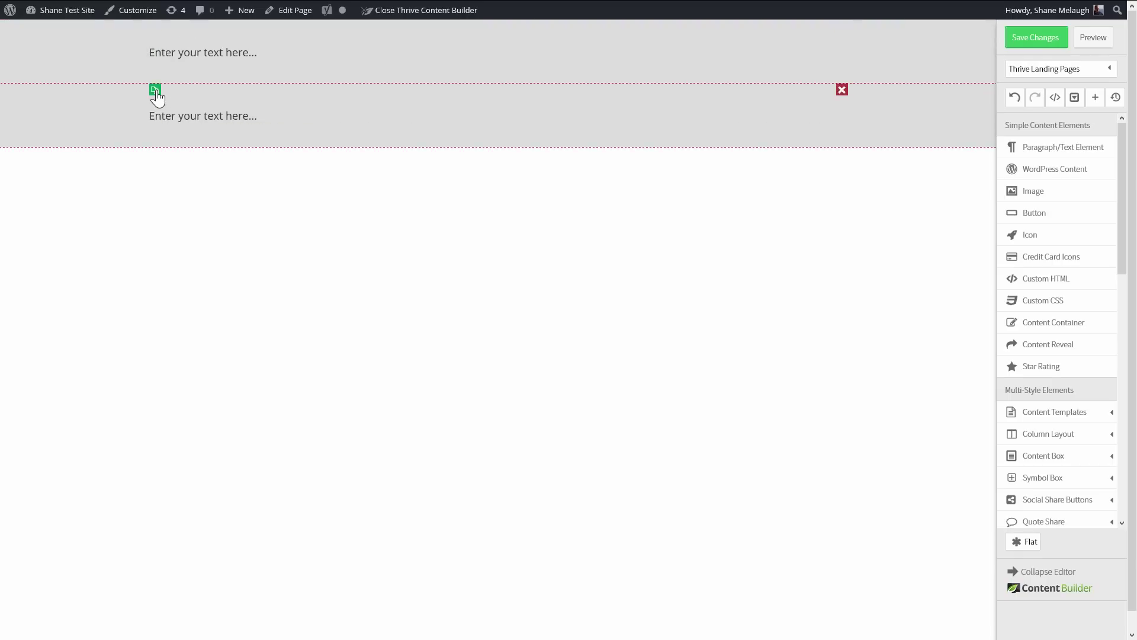
{"action": "left_click", "coordinate": [155, 90]}
{"action": "left_click", "coordinate": [155, 154]}
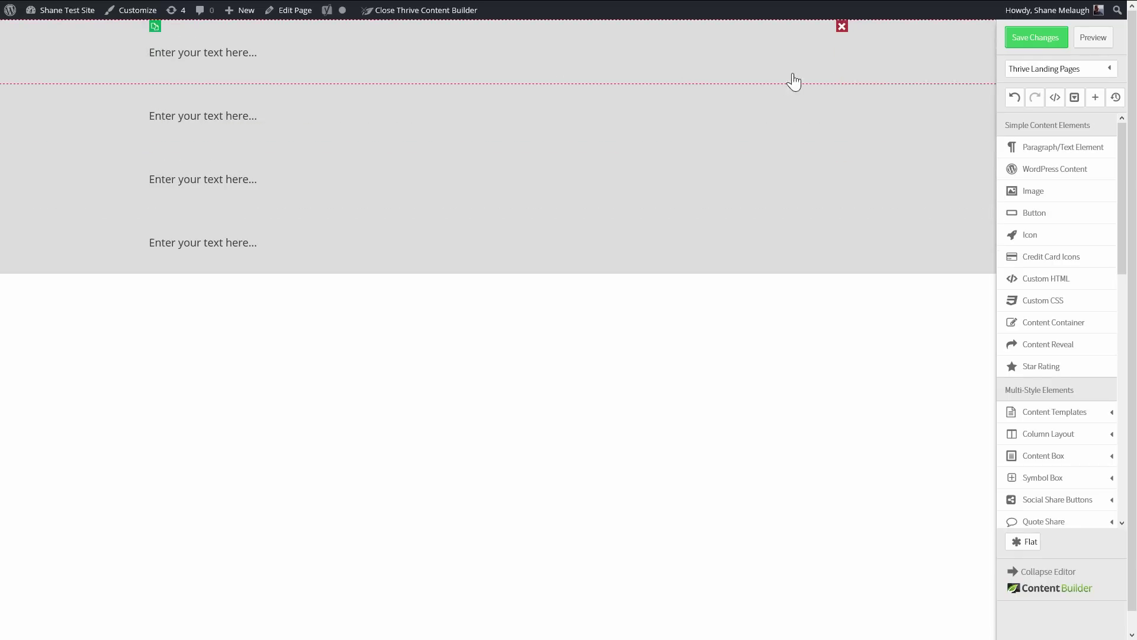
{"action": "left_click", "coordinate": [584, 102]}
Step: Set the top section's background colour to the pasted #f8f8f8
{"action": "left_click", "coordinate": [129, 124]}
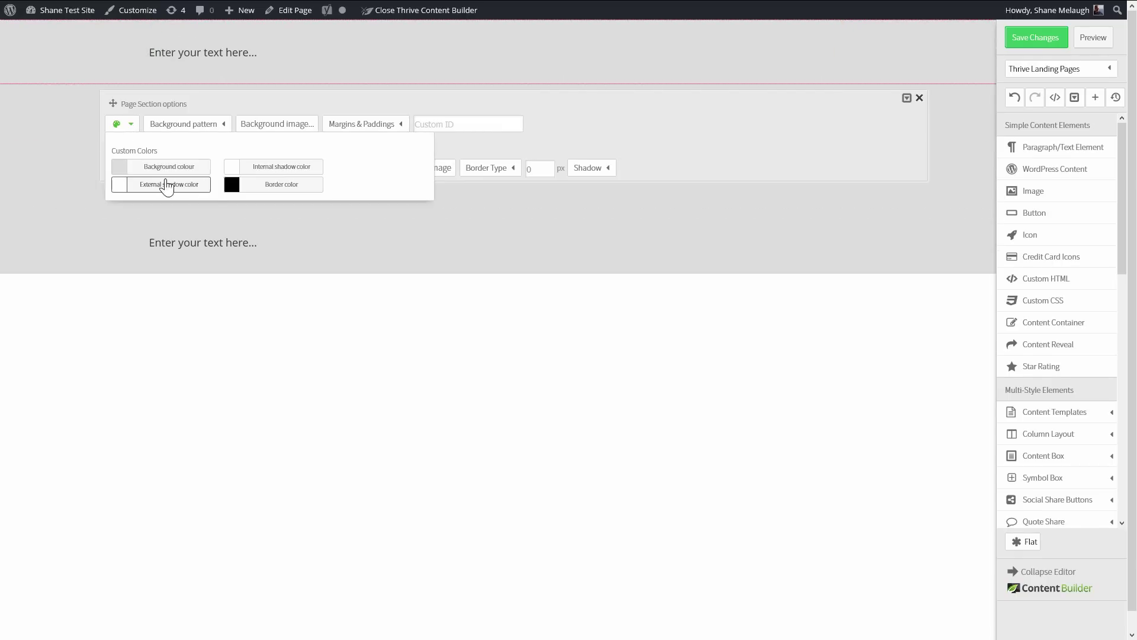
{"action": "left_click", "coordinate": [120, 168]}
{"action": "left_click", "coordinate": [380, 149]}
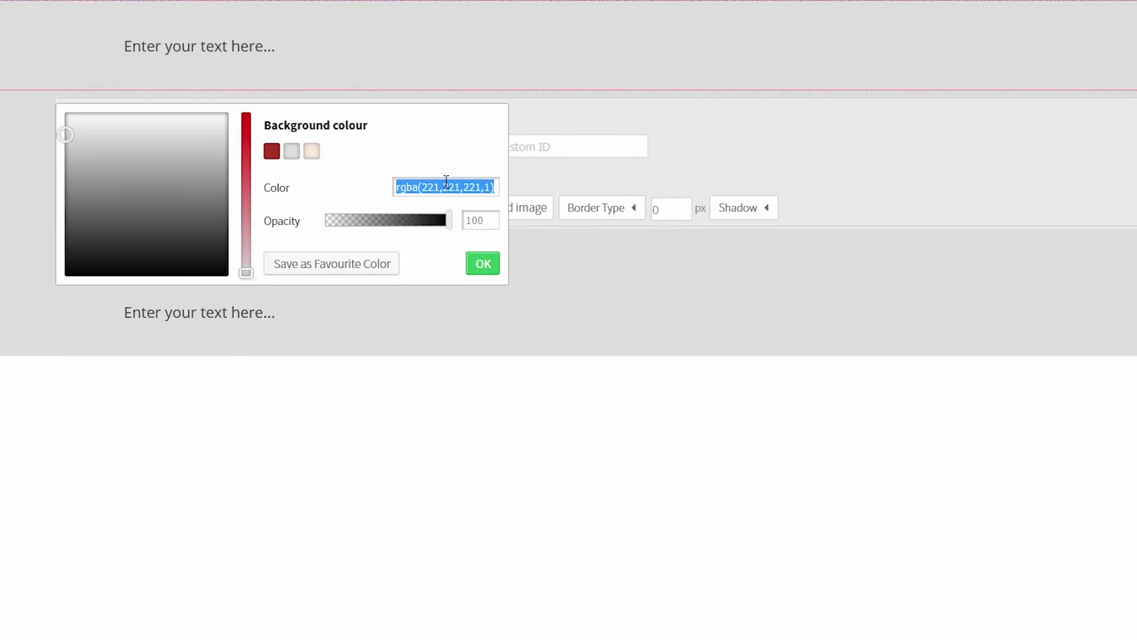
{"action": "key", "text": "ctrl+v"}
{"action": "key", "text": "Return"}
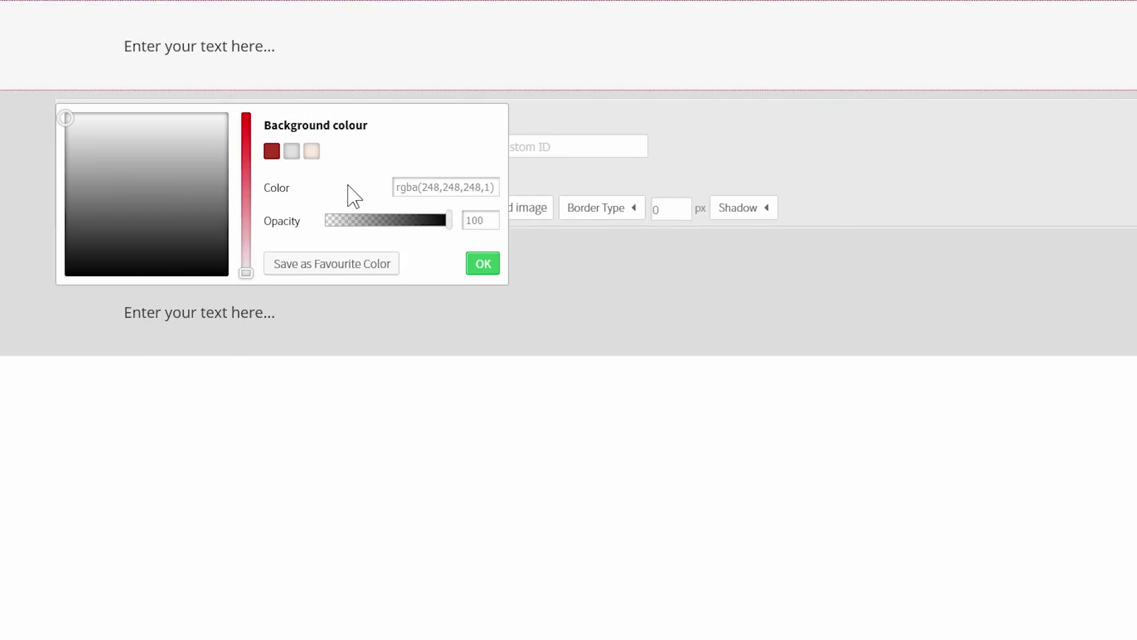
{"action": "left_click", "coordinate": [484, 265]}
{"action": "left_click", "coordinate": [239, 510]}
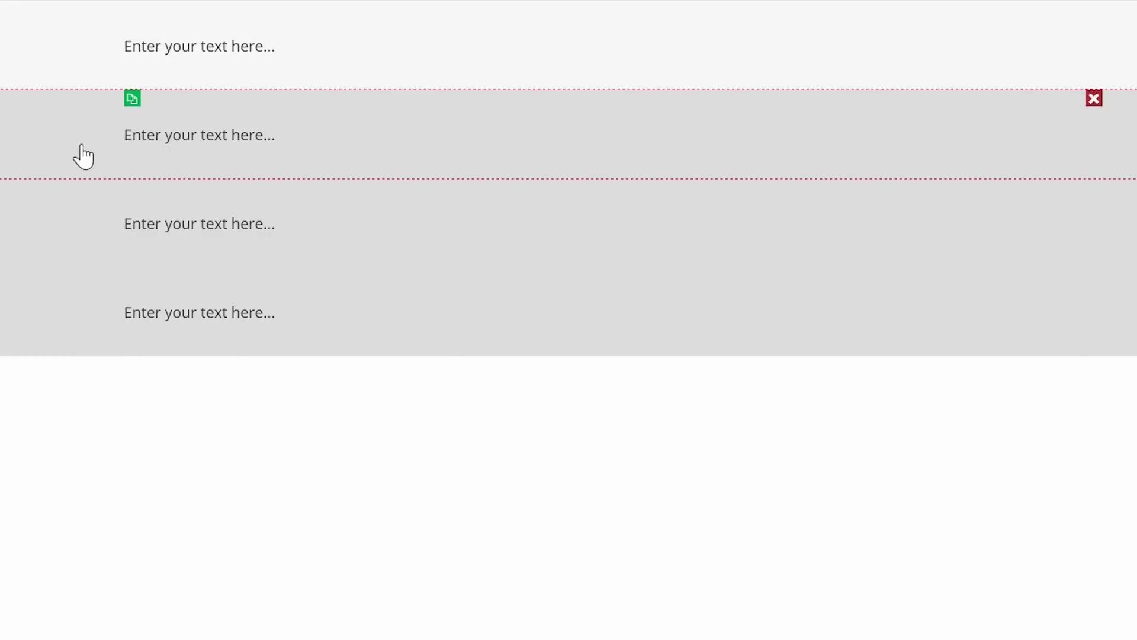
Step: Make the second section's background pure white and save white as a favourite colour
{"action": "left_click", "coordinate": [64, 158]}
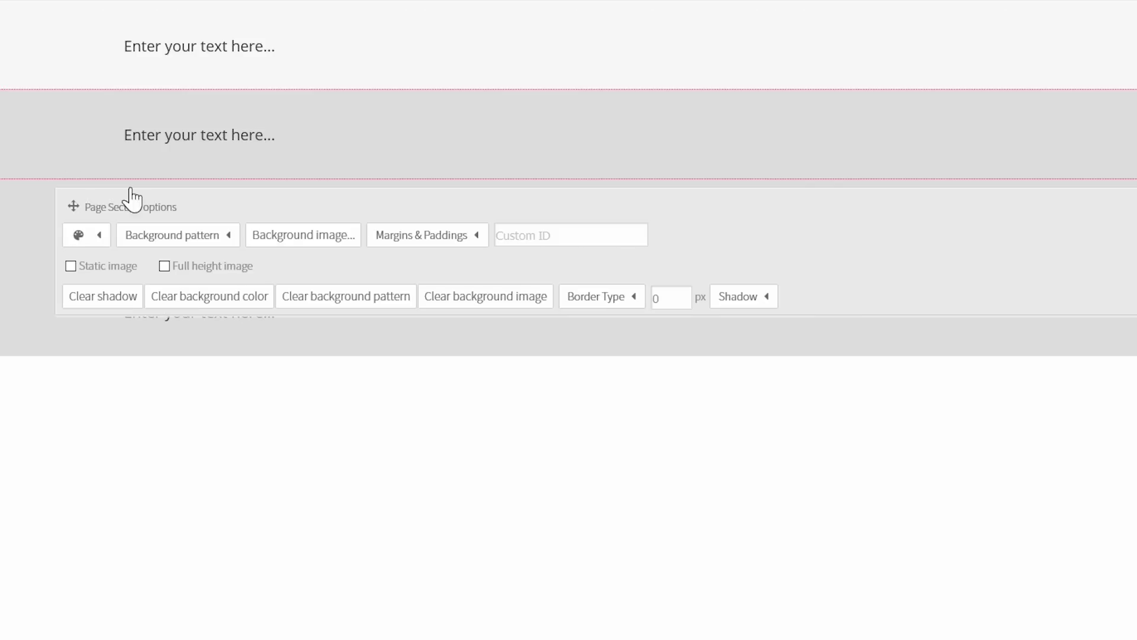
{"action": "left_click", "coordinate": [97, 243]}
{"action": "left_click", "coordinate": [81, 298]}
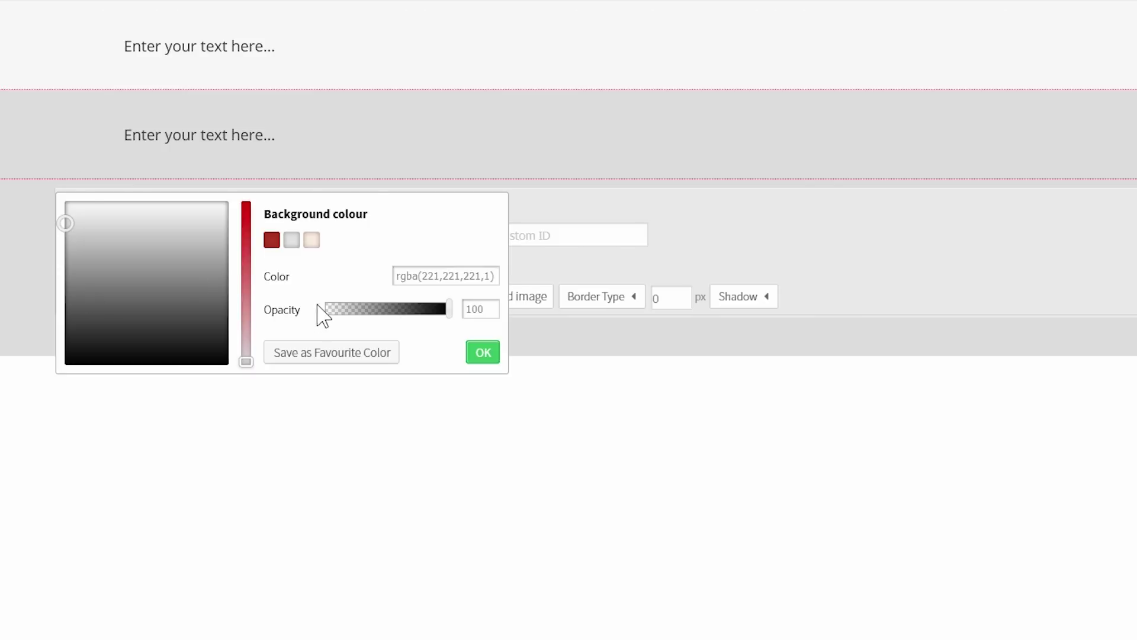
{"action": "left_click_drag", "start_coordinate": [122, 248], "coordinate": [63, 201]}
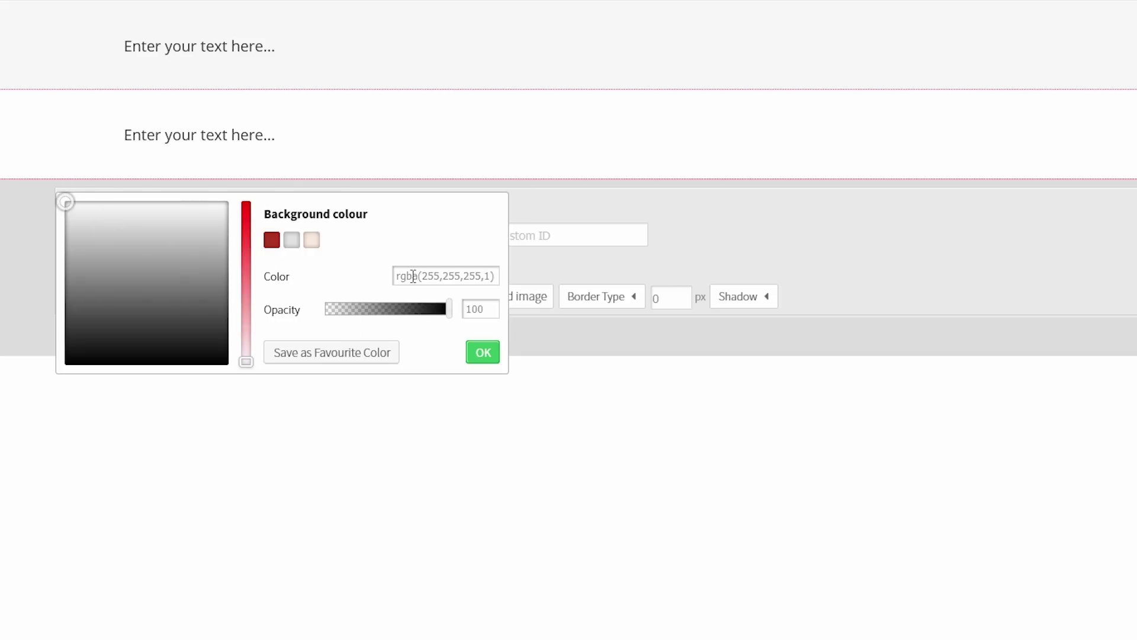
{"action": "left_click", "coordinate": [338, 356]}
{"action": "left_click", "coordinate": [480, 356]}
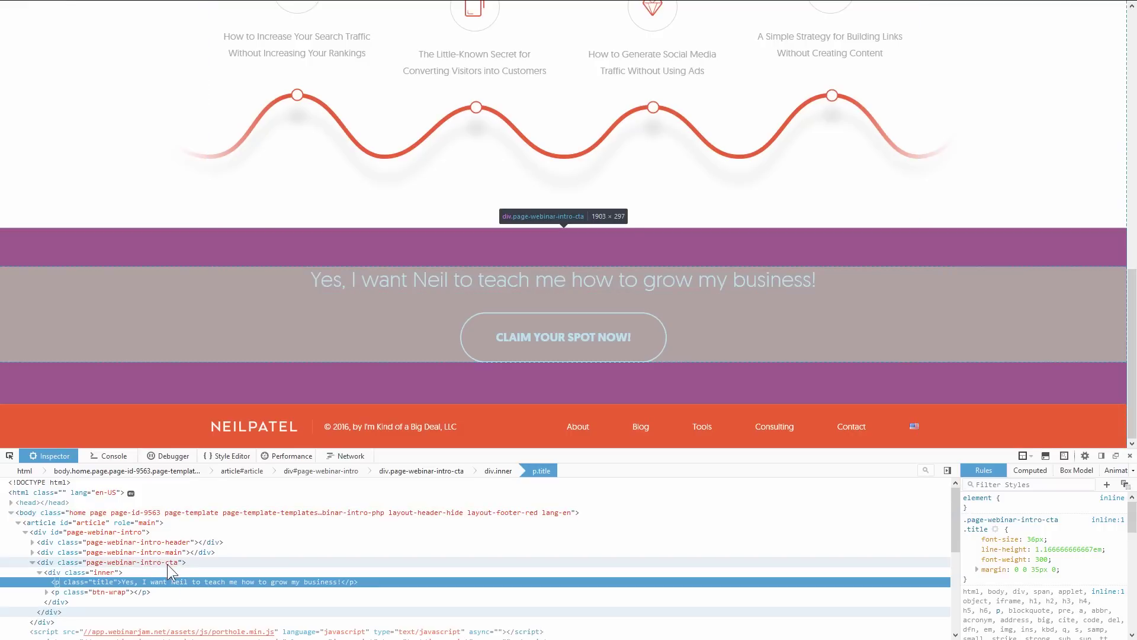
Step: Select the reference CTA band's #f16334 background value, then return to the editor
{"action": "left_click", "coordinate": [118, 562]}
{"action": "left_click", "coordinate": [1046, 531]}
{"action": "key", "text": "ctrl+c"}
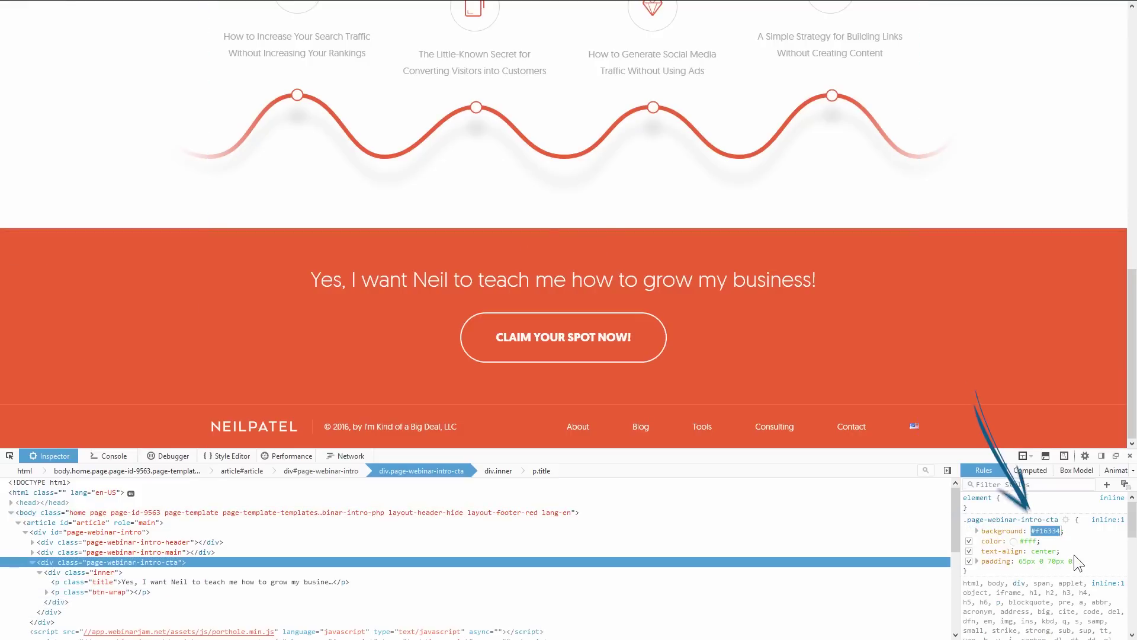
{"action": "mouse_move", "coordinate": [774, 9]}
{"action": "left_click", "coordinate": [311, 12]}
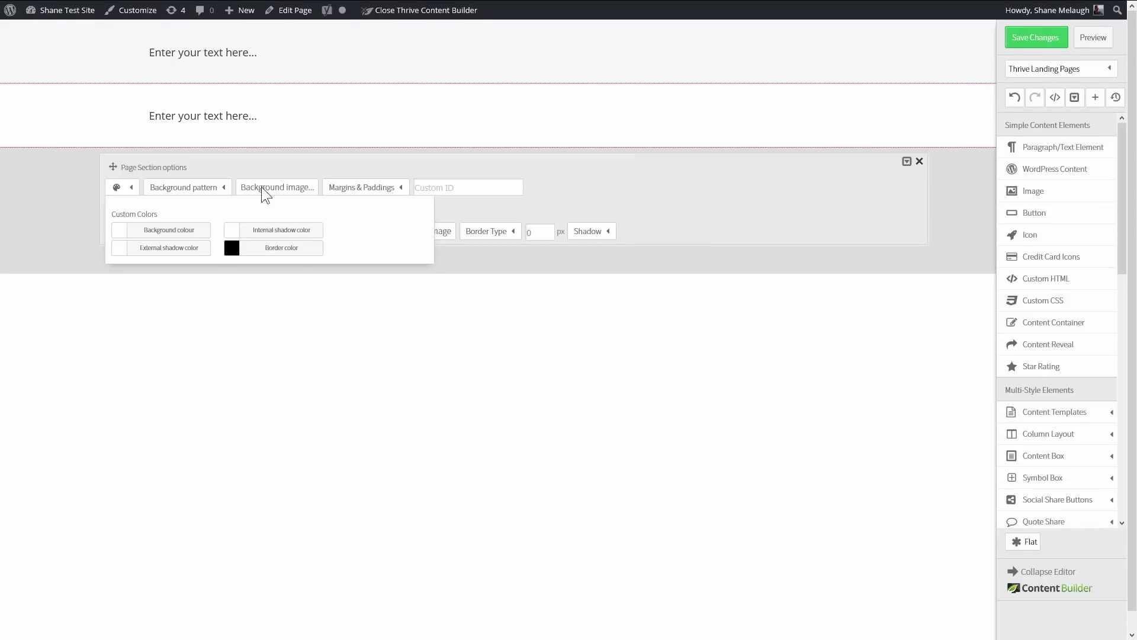
Step: Give the third section the pasted #f16334 orange background and save it as a favourite
{"action": "left_click", "coordinate": [129, 197]}
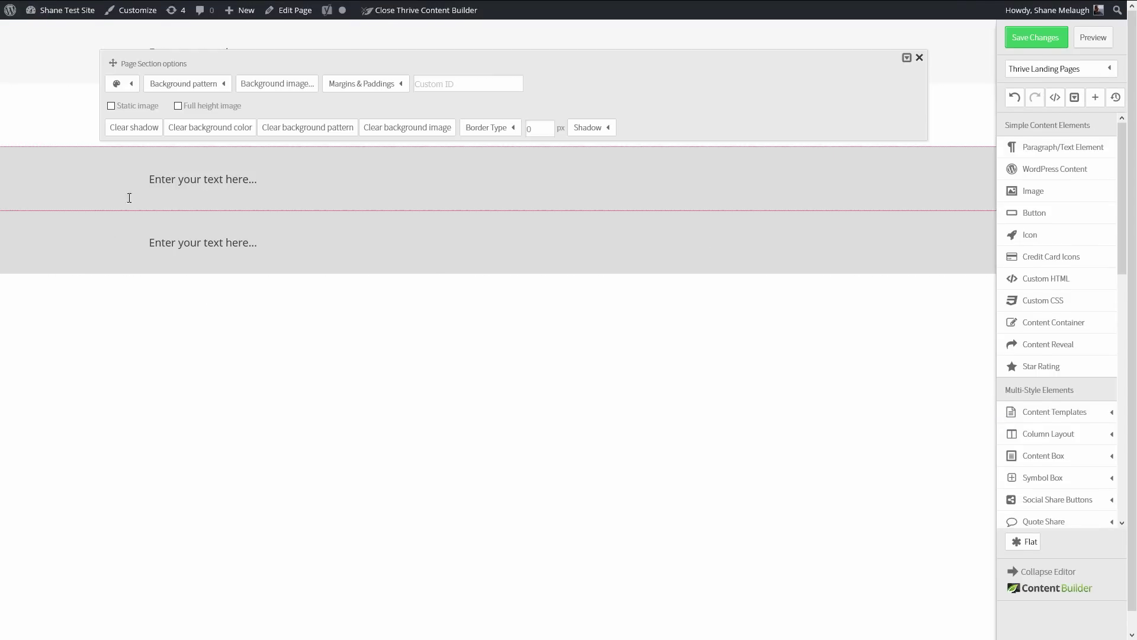
{"action": "left_click", "coordinate": [132, 86]}
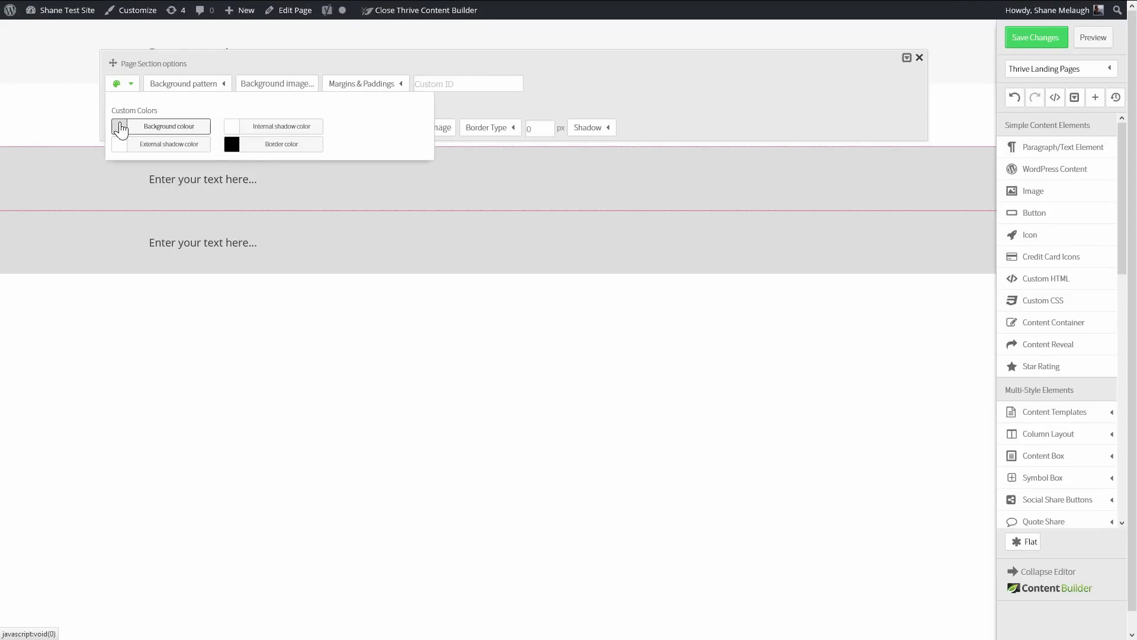
{"action": "left_click", "coordinate": [119, 126]}
{"action": "triple_click", "coordinate": [376, 111]}
{"action": "key", "text": "ctrl+v"}
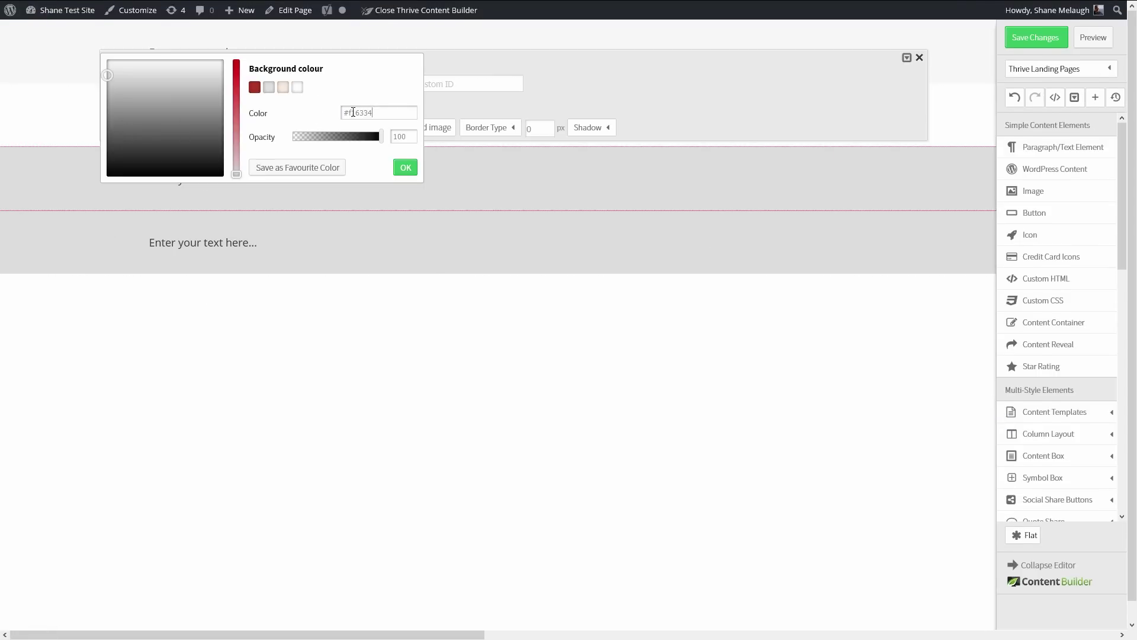
{"action": "left_click", "coordinate": [294, 107]}
{"action": "left_click", "coordinate": [299, 163]}
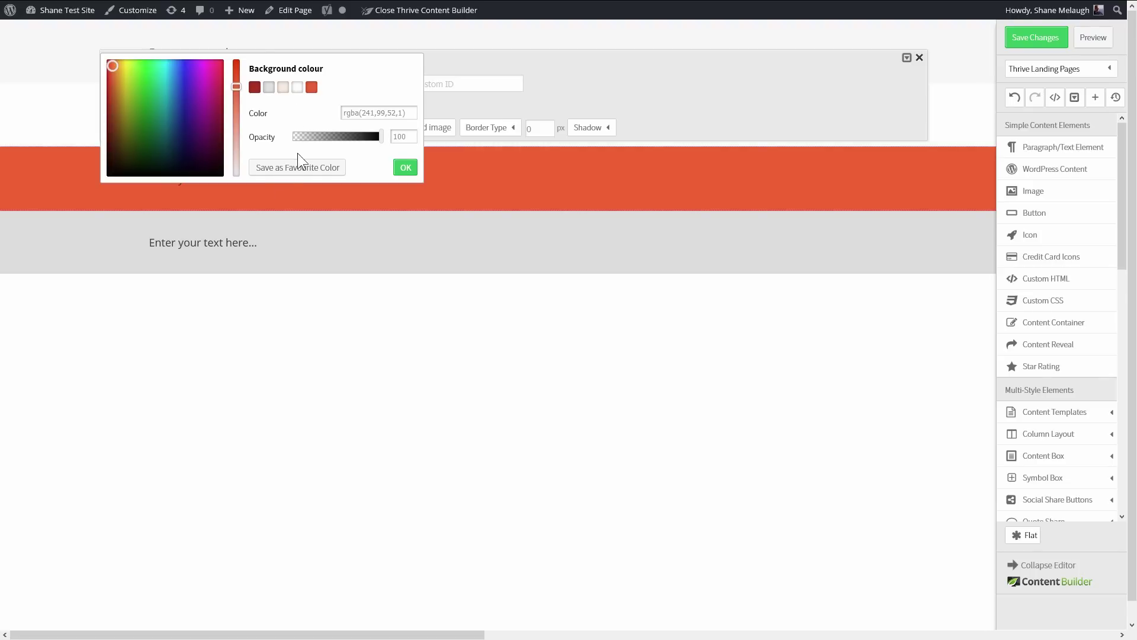
{"action": "left_click", "coordinate": [406, 168]}
{"action": "left_click", "coordinate": [135, 310]}
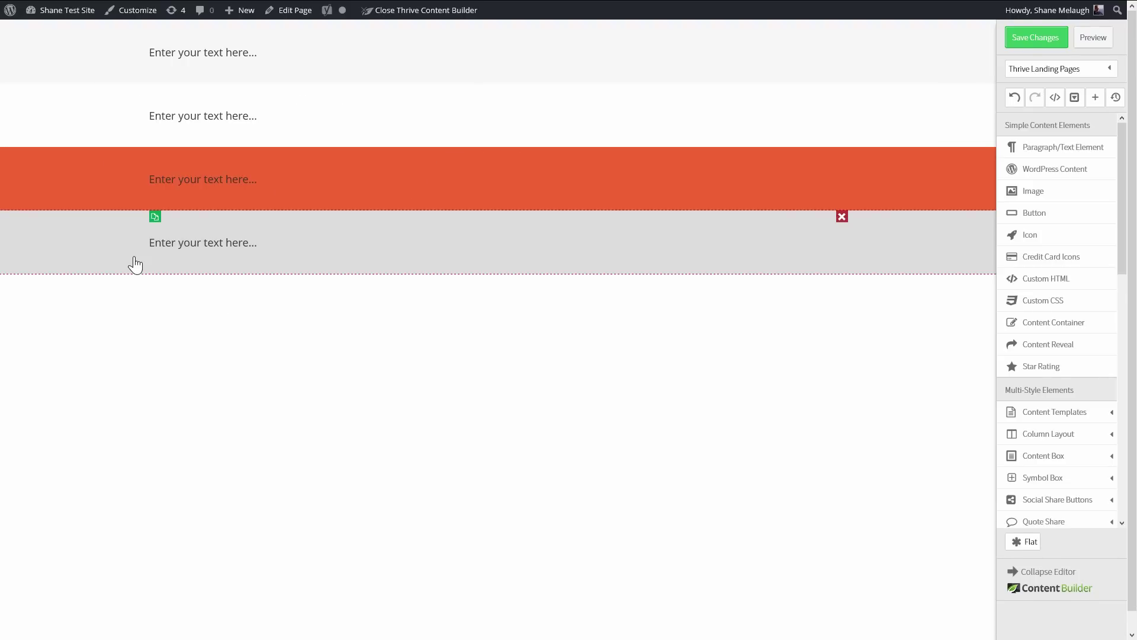
Step: Apply the saved orange favourite colour to the fourth section's background
{"action": "left_click", "coordinate": [133, 172]}
{"action": "left_click", "coordinate": [133, 153]}
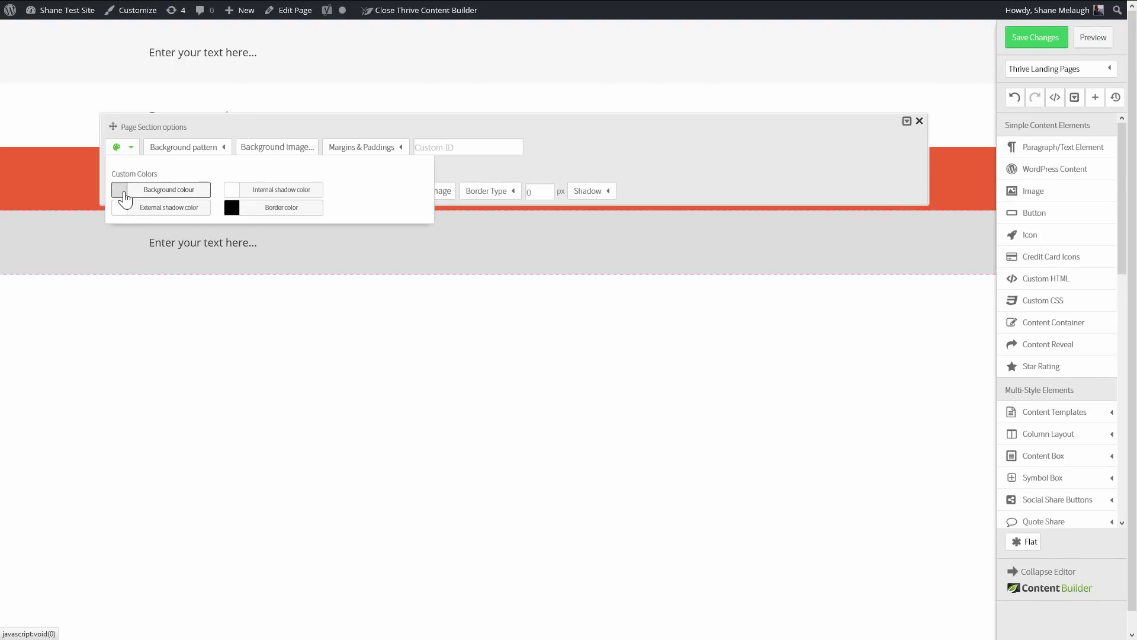
{"action": "left_click", "coordinate": [123, 192]}
{"action": "left_click", "coordinate": [312, 106]}
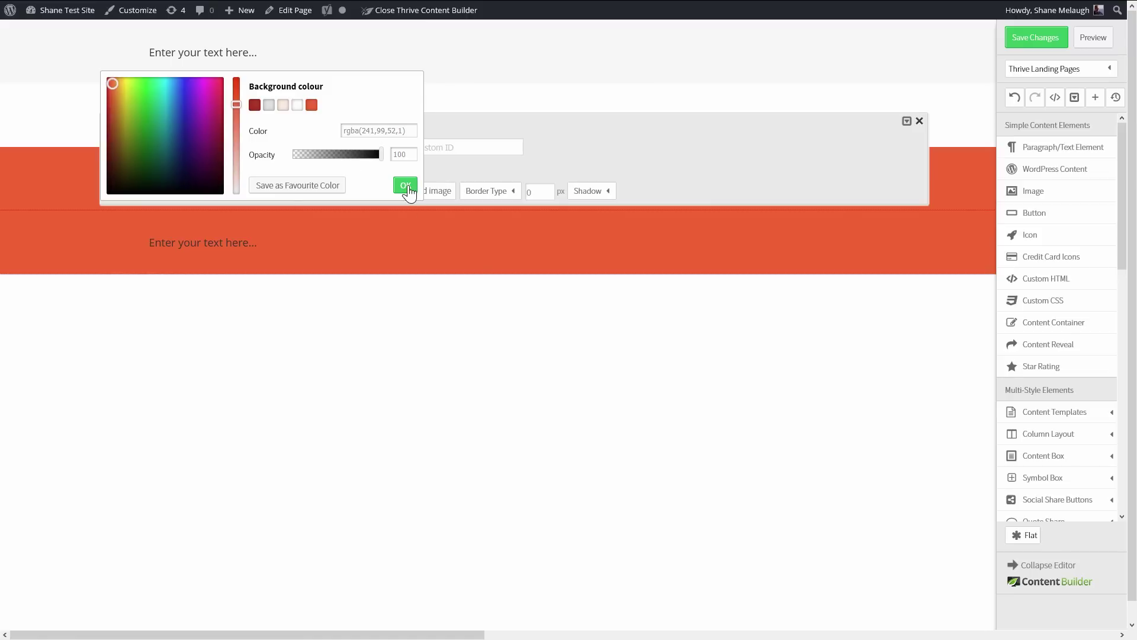
{"action": "left_click", "coordinate": [405, 185]}
{"action": "left_click", "coordinate": [353, 336]}
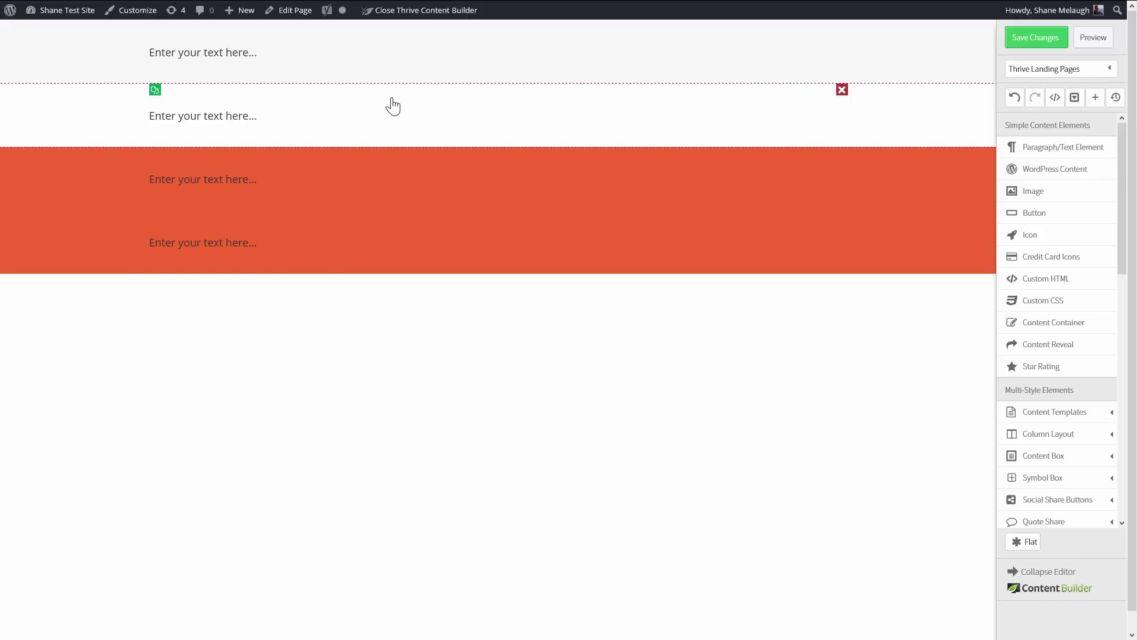
Step: Scroll the neilpatel.com page to the top, close the Inspector, and select the headline to study it
{"action": "left_click", "coordinate": [415, 13]}
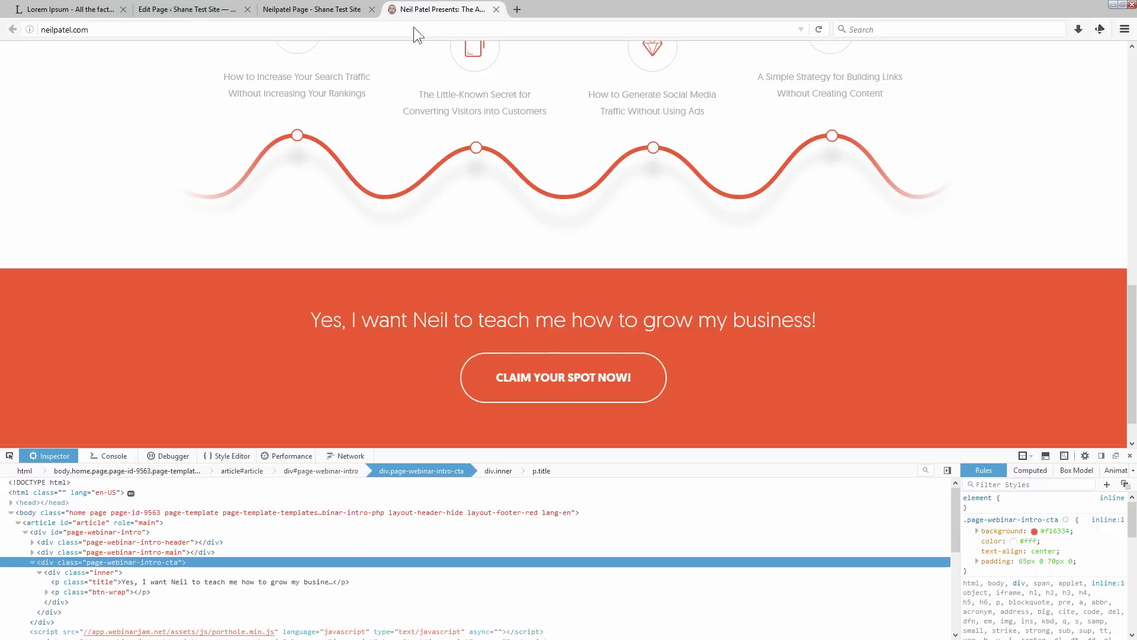
{"action": "scroll", "coordinate": [653, 276], "scroll_direction": "up", "scroll_amount": 6}
{"action": "scroll", "coordinate": [653, 276], "scroll_direction": "up", "scroll_amount": 4}
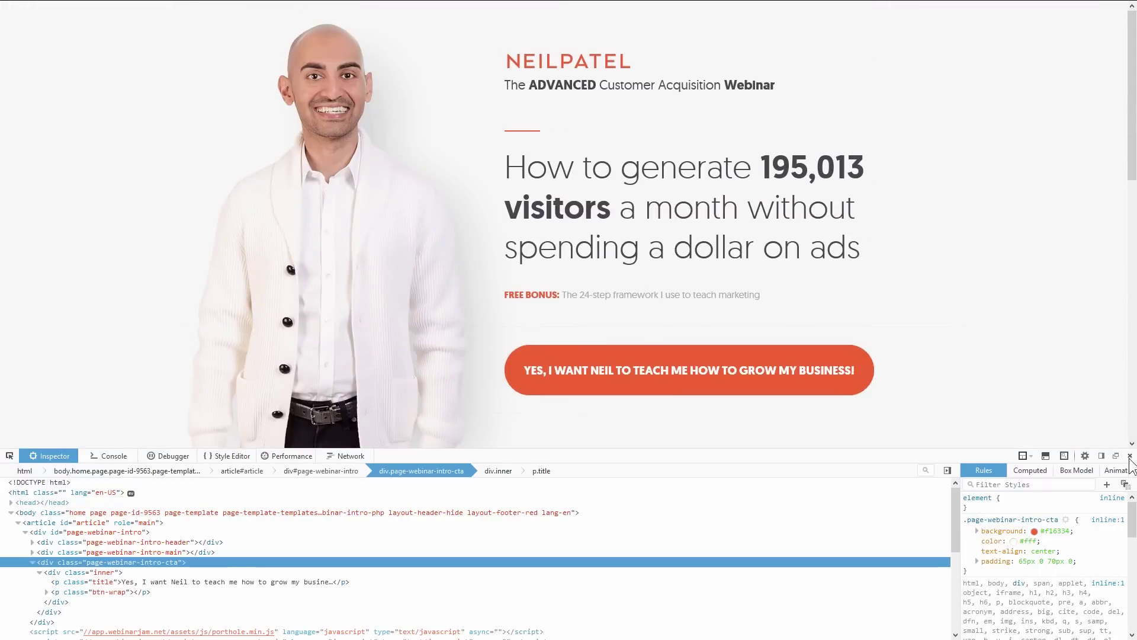
{"action": "left_click", "coordinate": [1130, 455]}
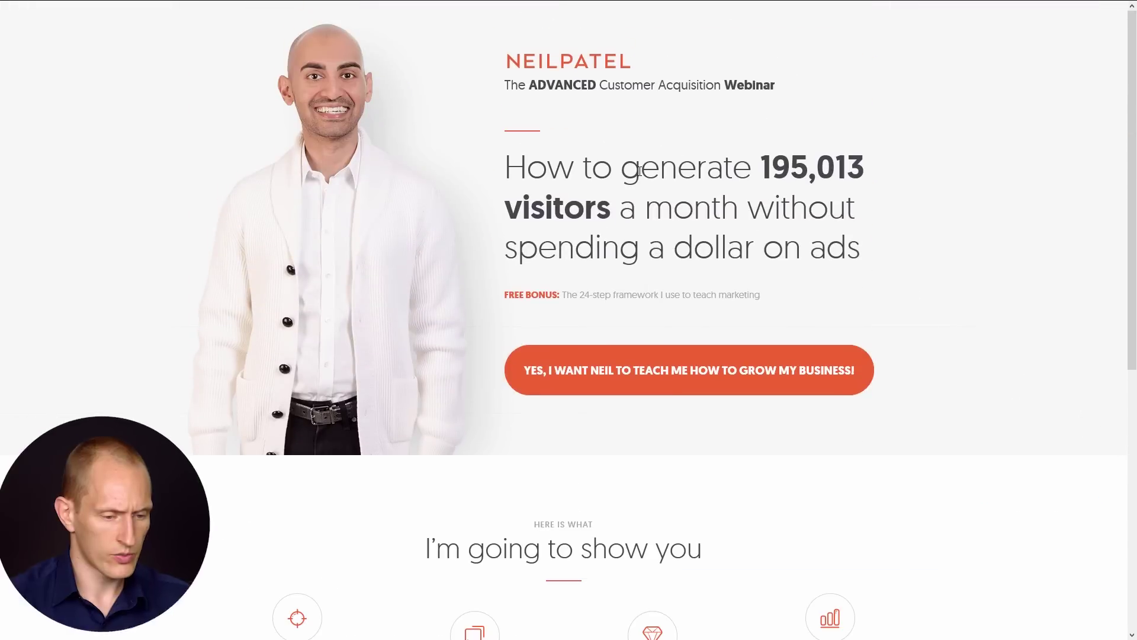
{"action": "right_click", "coordinate": [642, 174]}
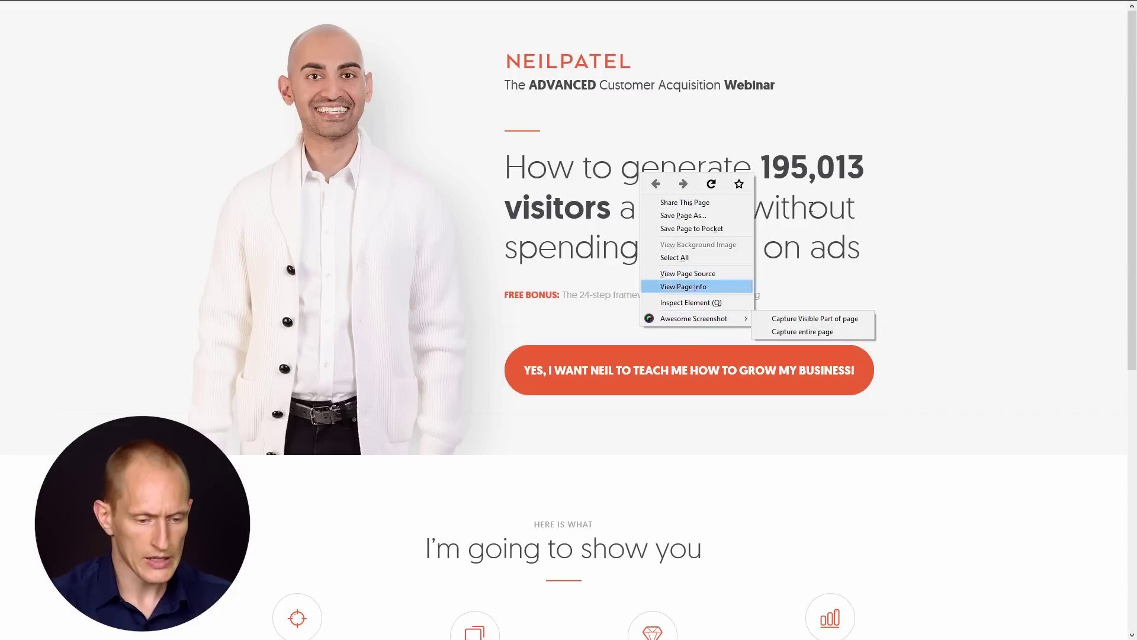
{"action": "left_click", "coordinate": [842, 174]}
{"action": "left_click_drag", "start_coordinate": [559, 173], "coordinate": [799, 256]}
{"action": "left_click", "coordinate": [799, 256]}
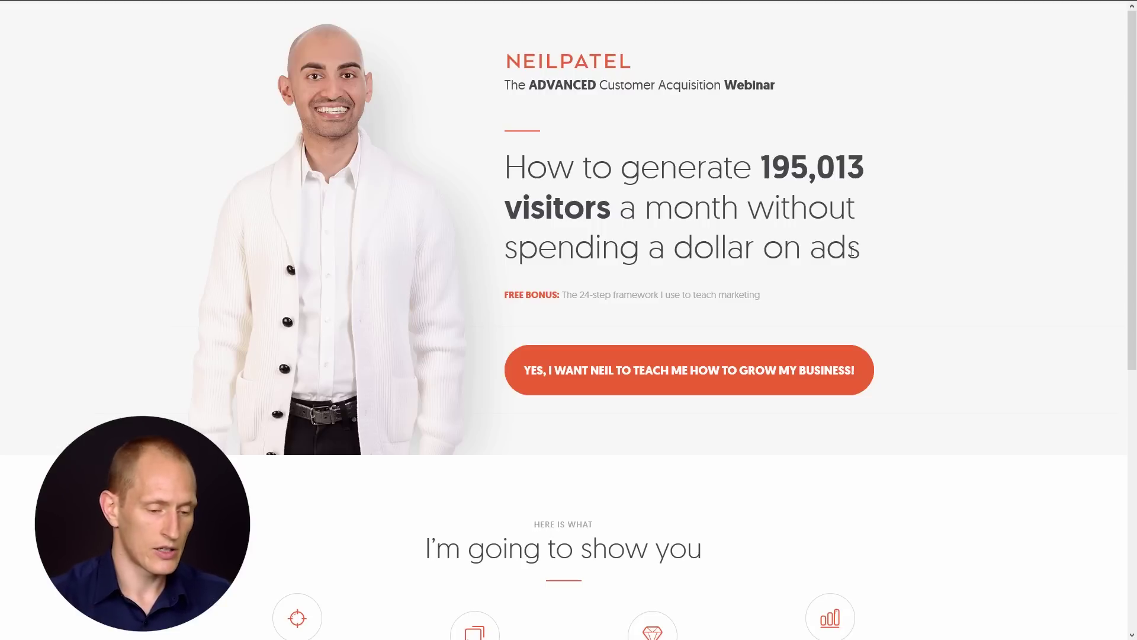
Step: Back in the editor, open Landing Page Settings > Landing Page Fonts
{"action": "key", "text": "F11"}
{"action": "left_click", "coordinate": [325, 14]}
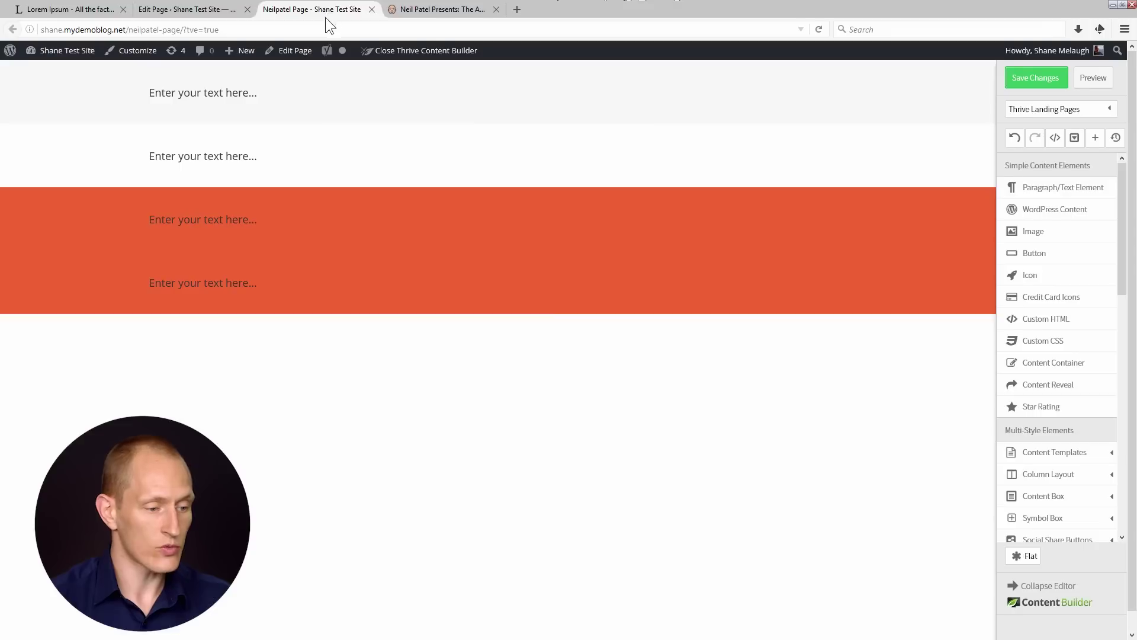
{"action": "key", "text": "F11"}
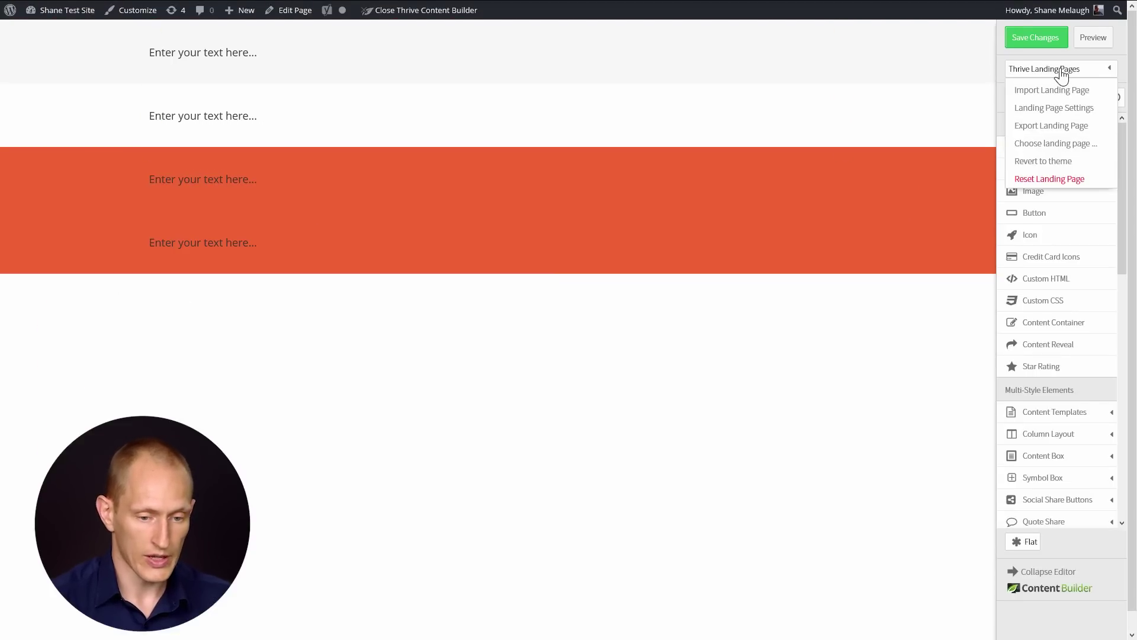
{"action": "left_click", "coordinate": [1067, 112]}
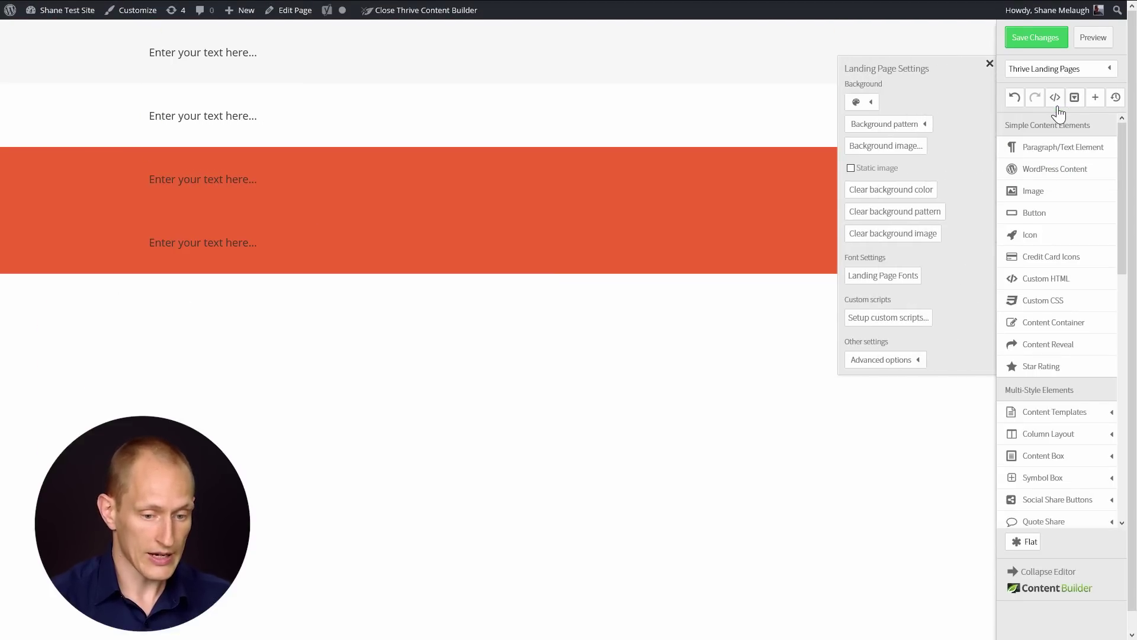
{"action": "left_click", "coordinate": [874, 283]}
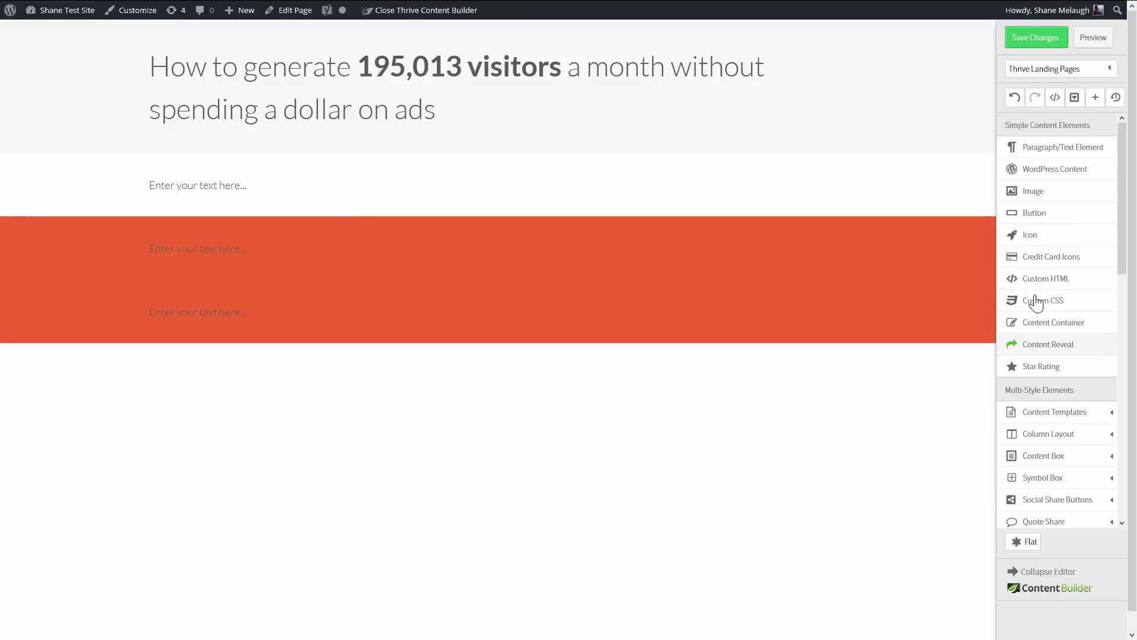
Step: Add a 1/2 1/2 column layout at the page top and move the headline into Column 2
{"action": "scroll", "coordinate": [1013, 376], "scroll_direction": "down", "scroll_amount": 1}
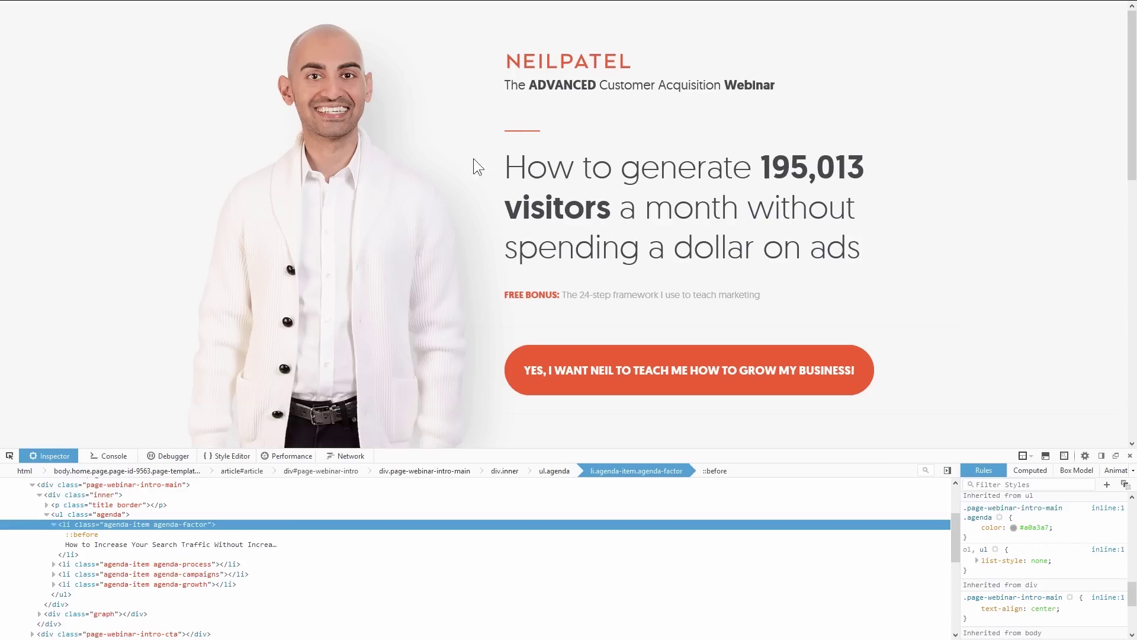
{"action": "left_click", "coordinate": [1131, 456]}
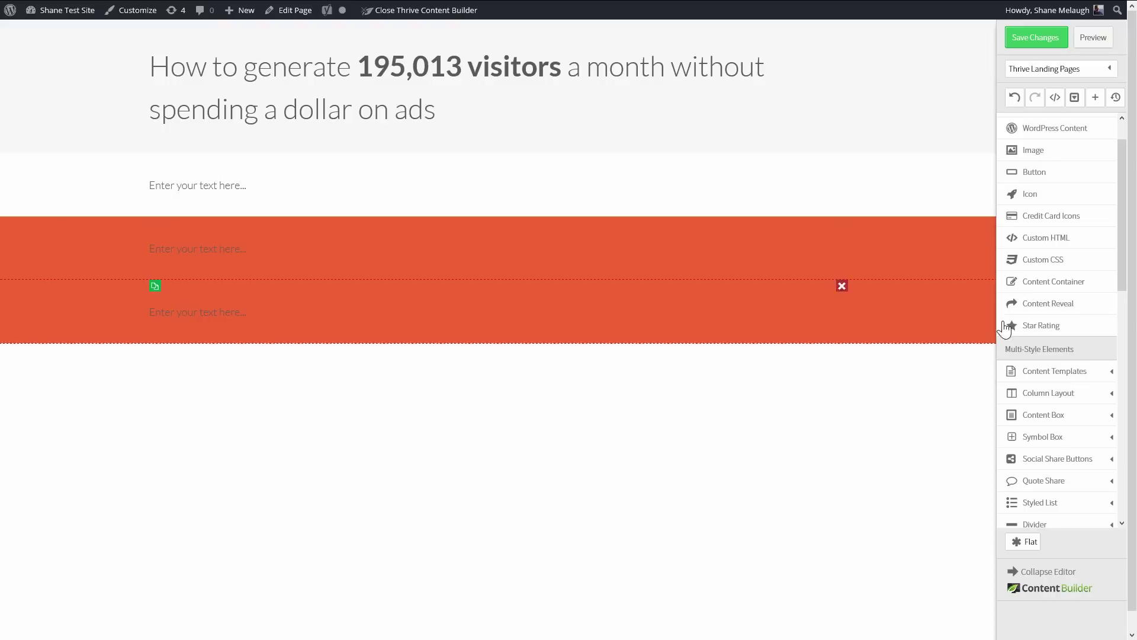
{"action": "left_click", "coordinate": [1076, 396]}
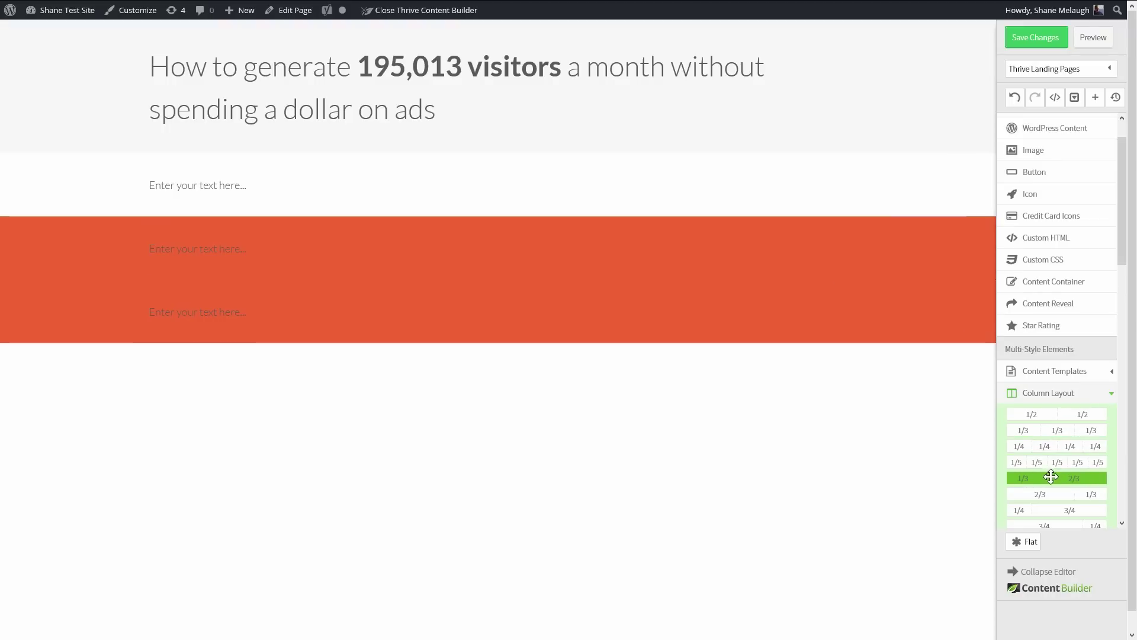
{"action": "left_click_drag", "start_coordinate": [1036, 414], "coordinate": [427, 46]}
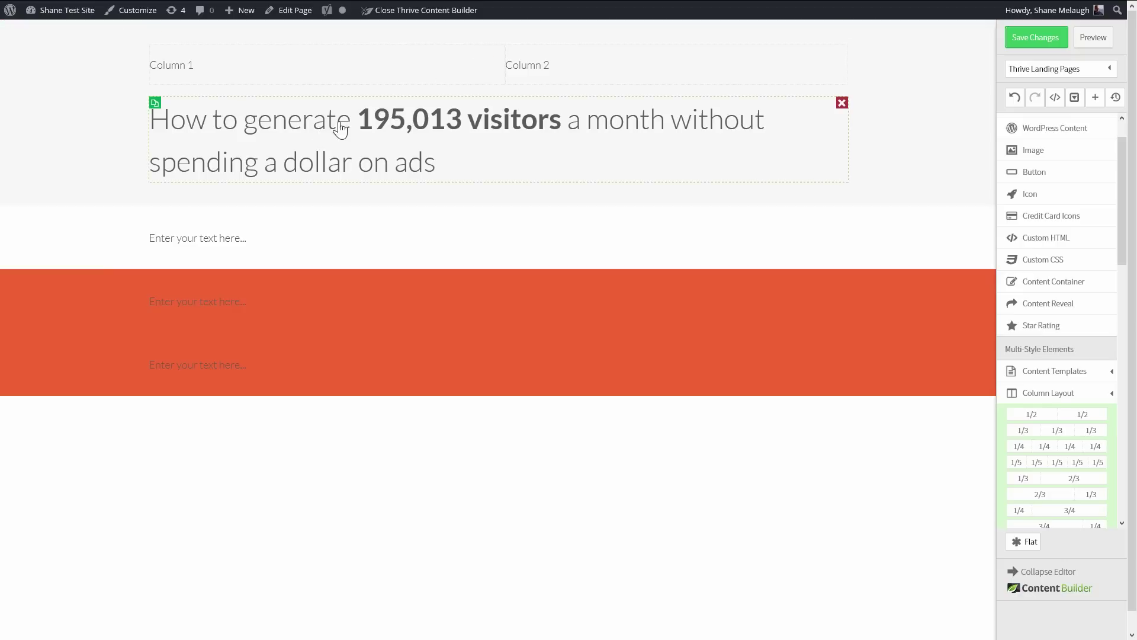
{"action": "left_click_drag", "start_coordinate": [340, 129], "coordinate": [601, 64]}
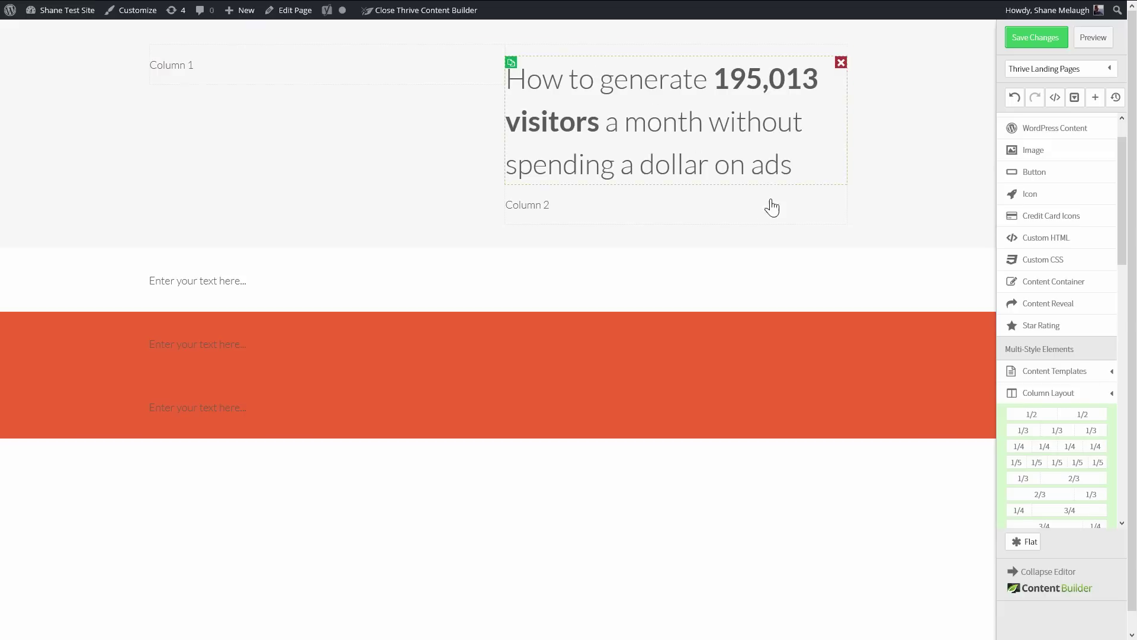
Step: Clear the column placeholders, insert neil-patel.png into Column 1, then view the reference page
{"action": "left_click", "coordinate": [841, 202]}
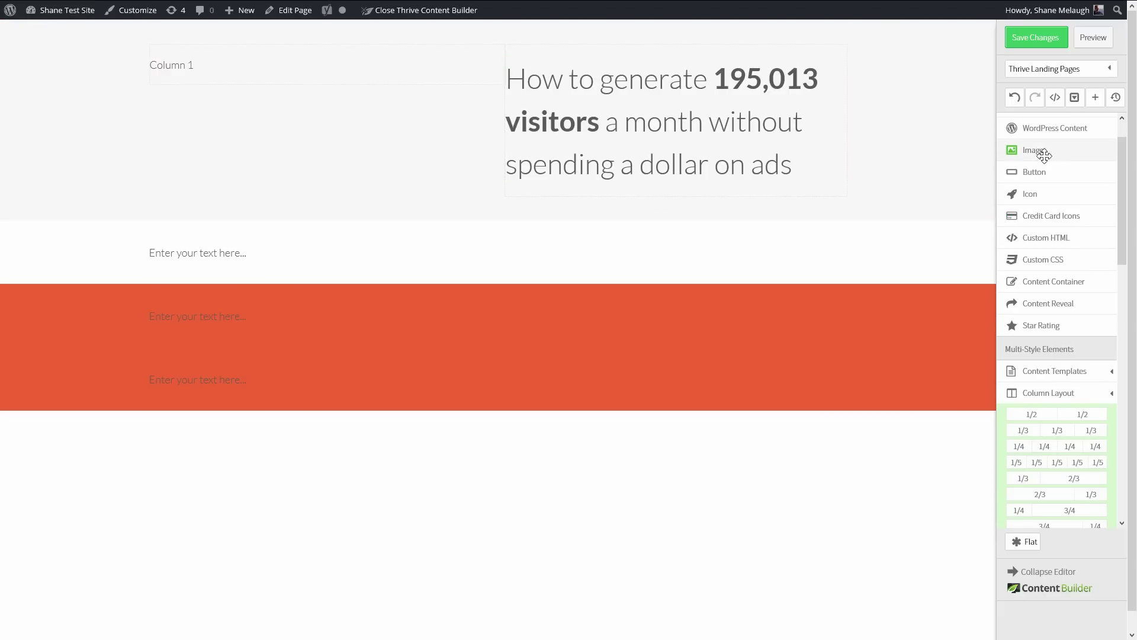
{"action": "left_click_drag", "start_coordinate": [1044, 156], "coordinate": [305, 84]}
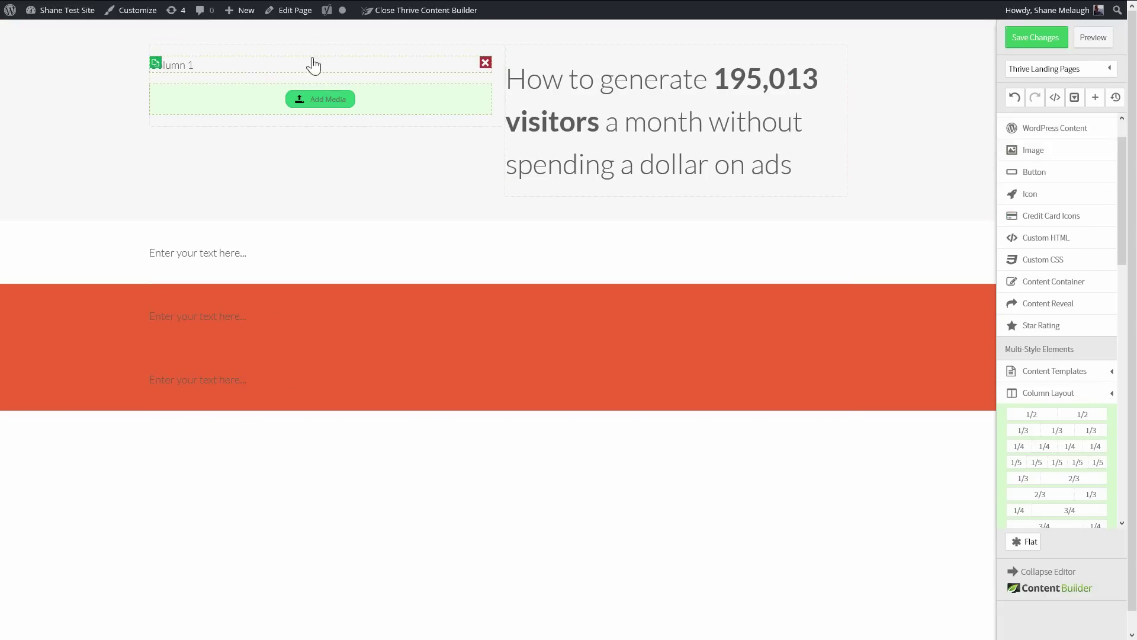
{"action": "left_click", "coordinate": [485, 63]}
{"action": "left_click", "coordinate": [321, 76]}
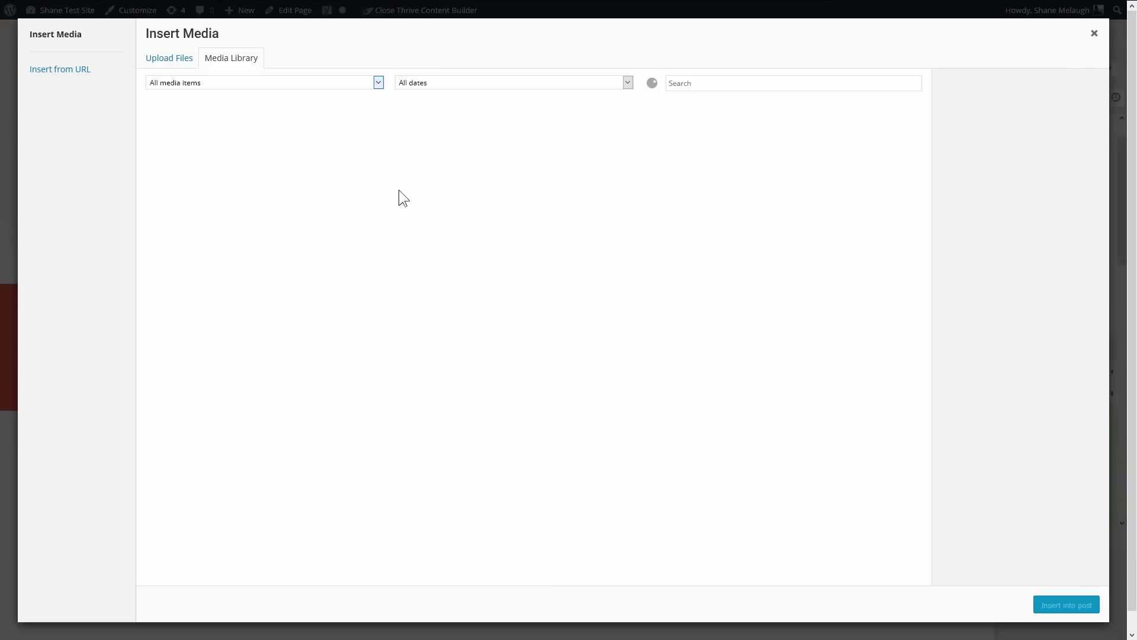
{"action": "left_click", "coordinate": [351, 171]}
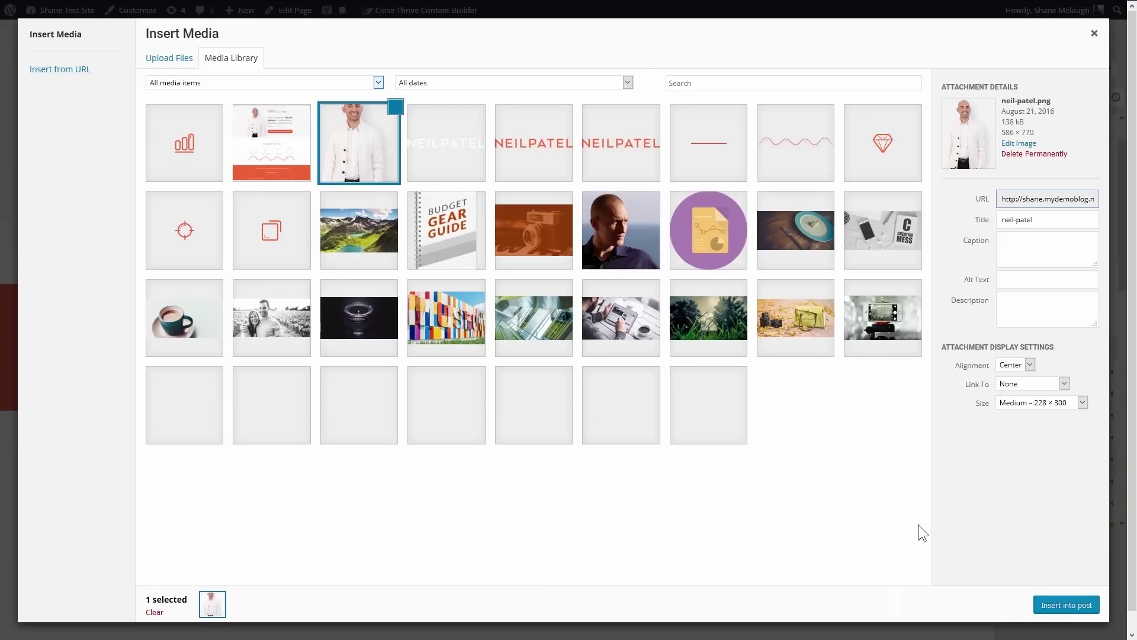
{"action": "left_click", "coordinate": [1064, 607]}
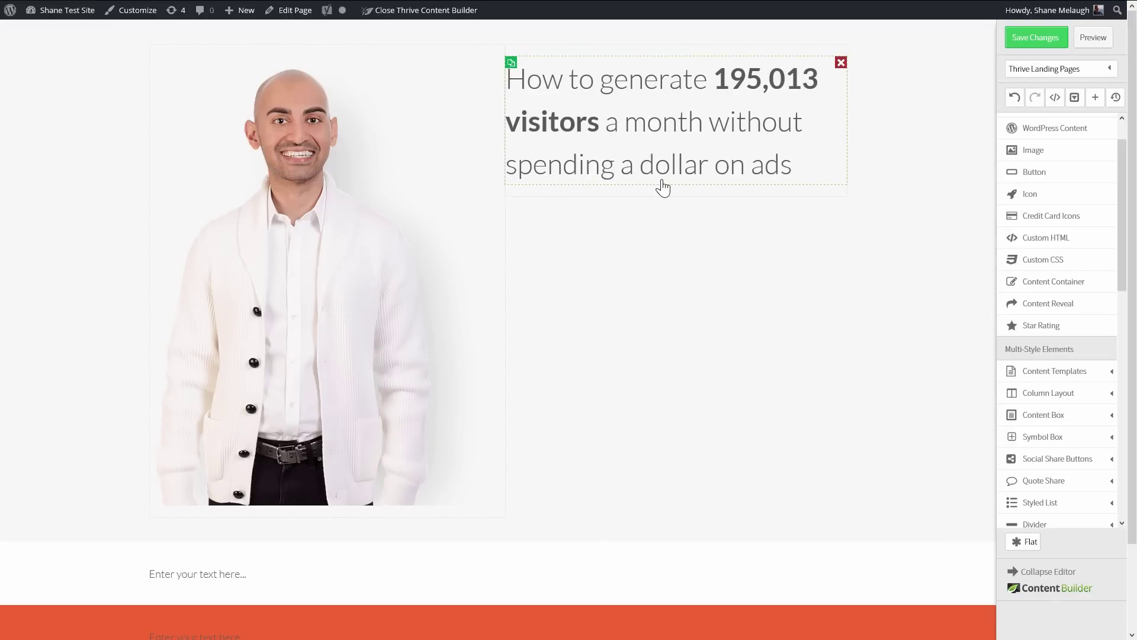
{"action": "left_click", "coordinate": [462, 11]}
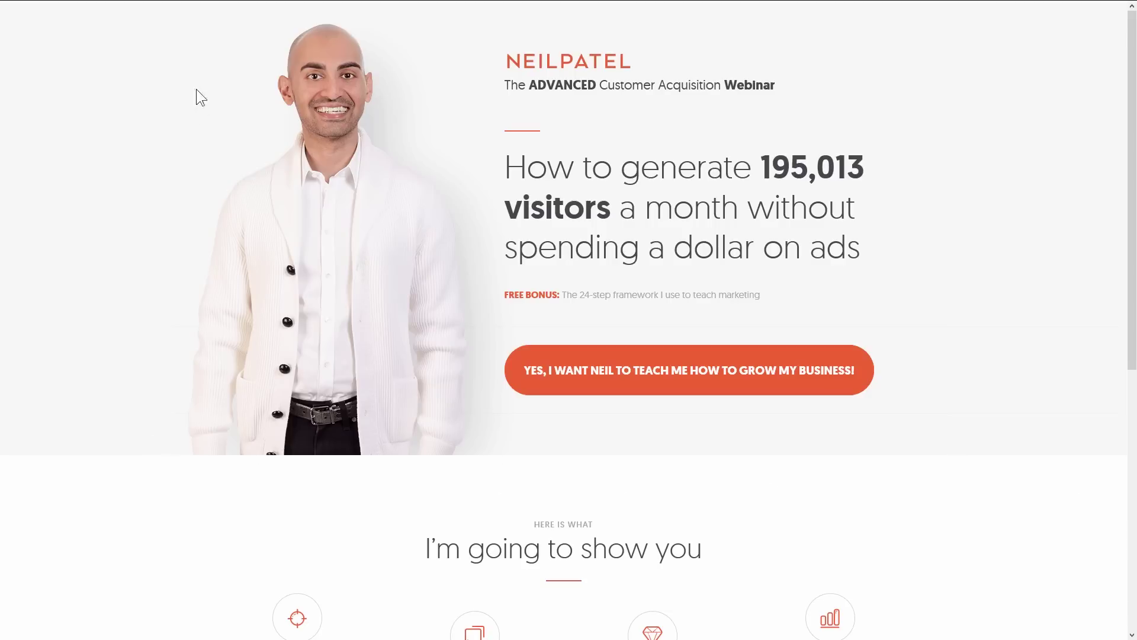
Step: Set the portrait image's bottom margin to 0
{"action": "left_click", "coordinate": [332, 10]}
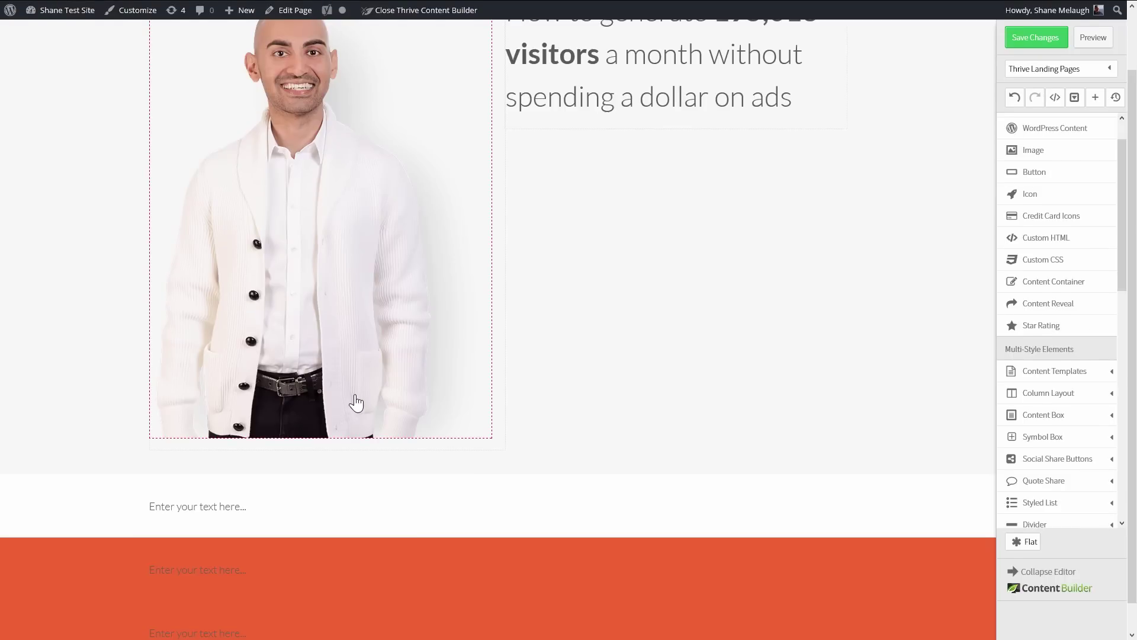
{"action": "left_click", "coordinate": [373, 406]}
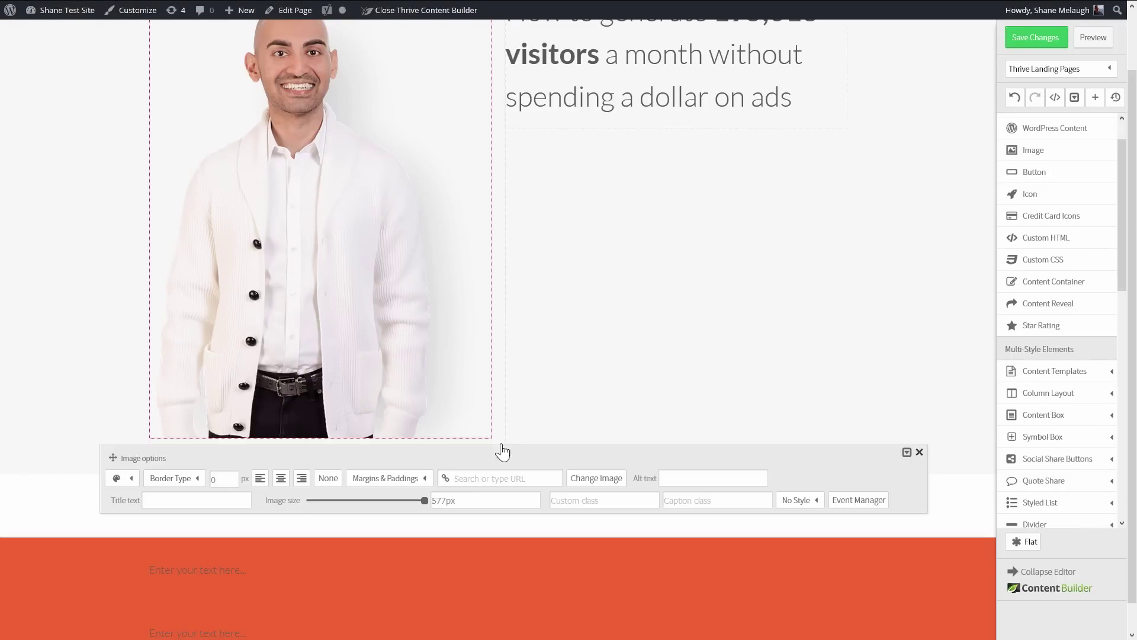
{"action": "left_click", "coordinate": [395, 480]}
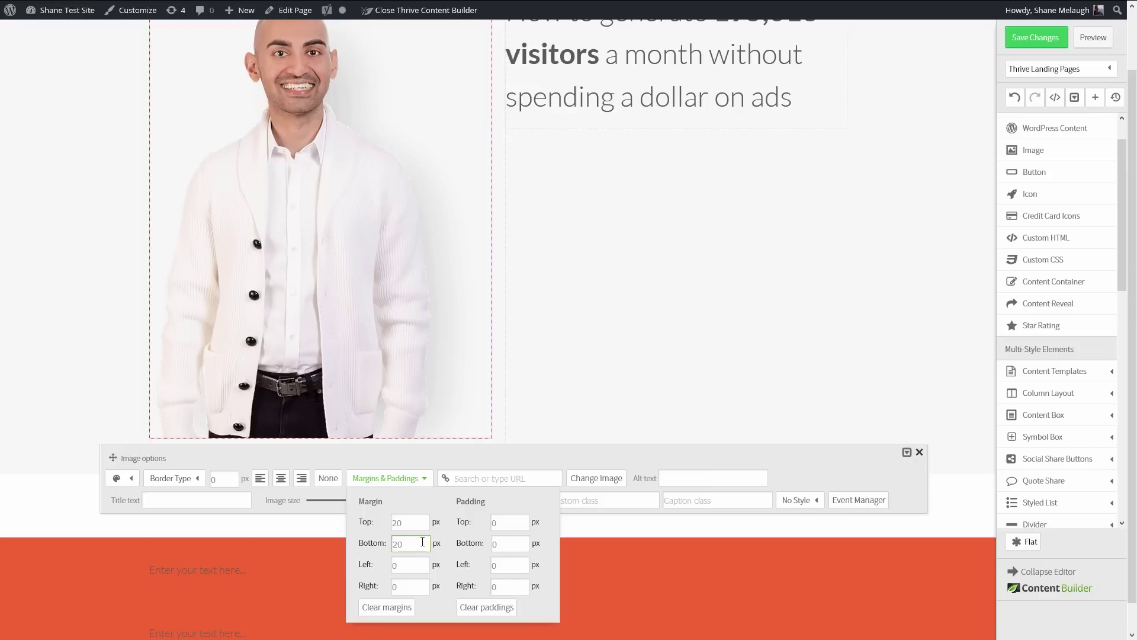
{"action": "type", "text": "0"}
{"action": "key", "text": "Tab"}
{"action": "left_click", "coordinate": [26, 474]}
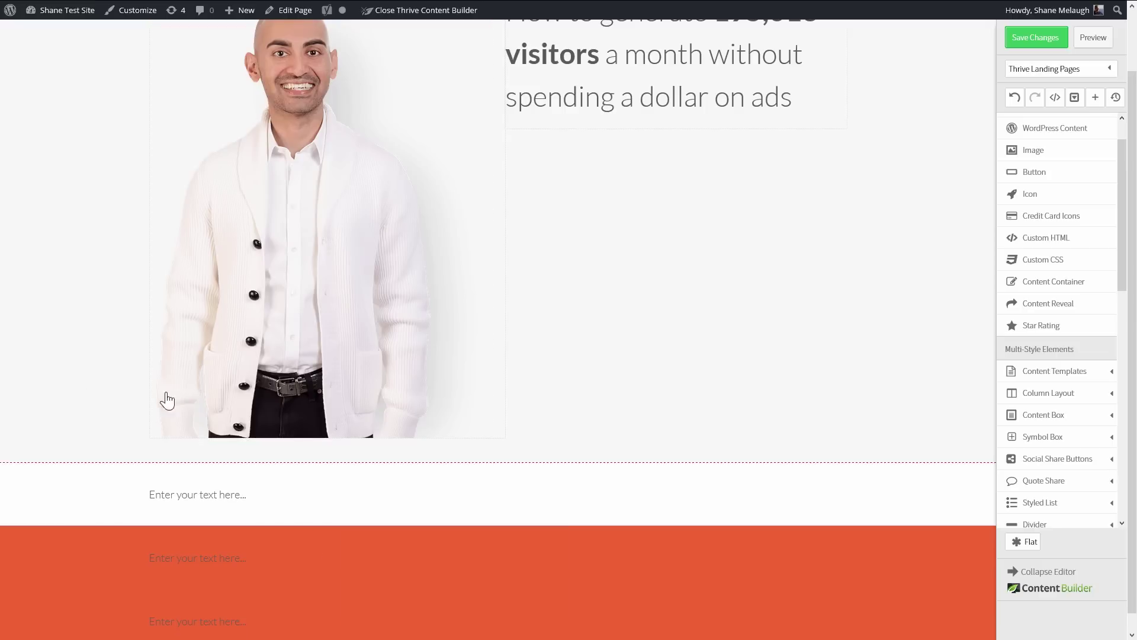
Step: Set the hero content element's bottom margin and bottom padding to 0
{"action": "left_click", "coordinate": [549, 430]}
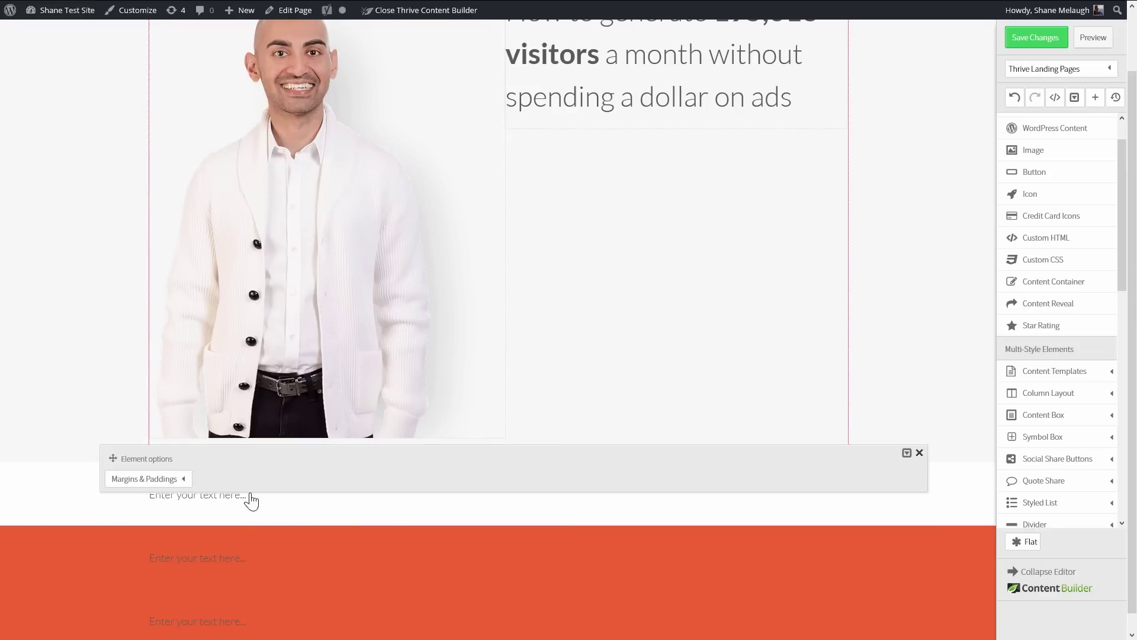
{"action": "left_click", "coordinate": [144, 479]}
{"action": "left_click", "coordinate": [178, 550]}
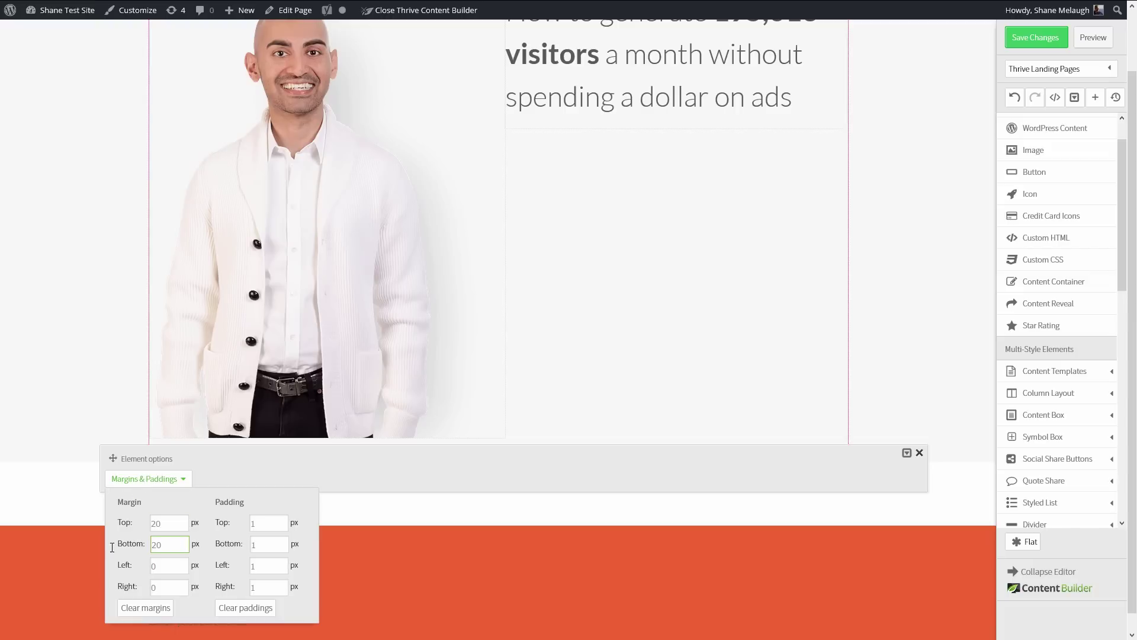
{"action": "type", "text": "0"}
{"action": "key", "text": "Tab"}
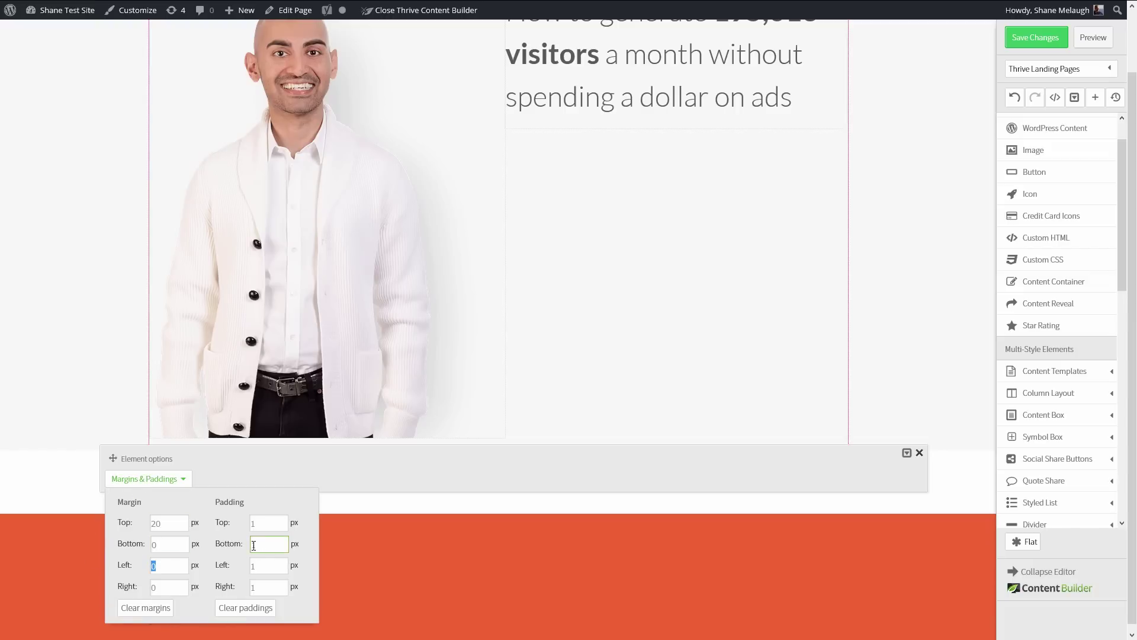
{"action": "type", "text": "0"}
{"action": "key", "text": "Tab"}
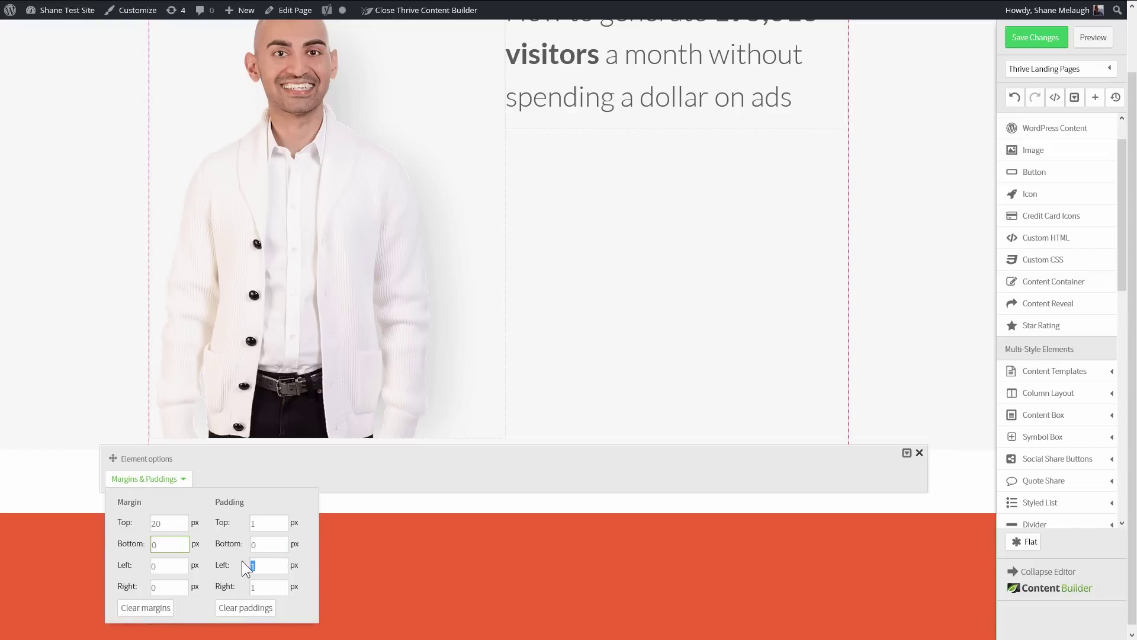
{"action": "type", "text": "0"}
{"action": "left_click", "coordinate": [472, 526]}
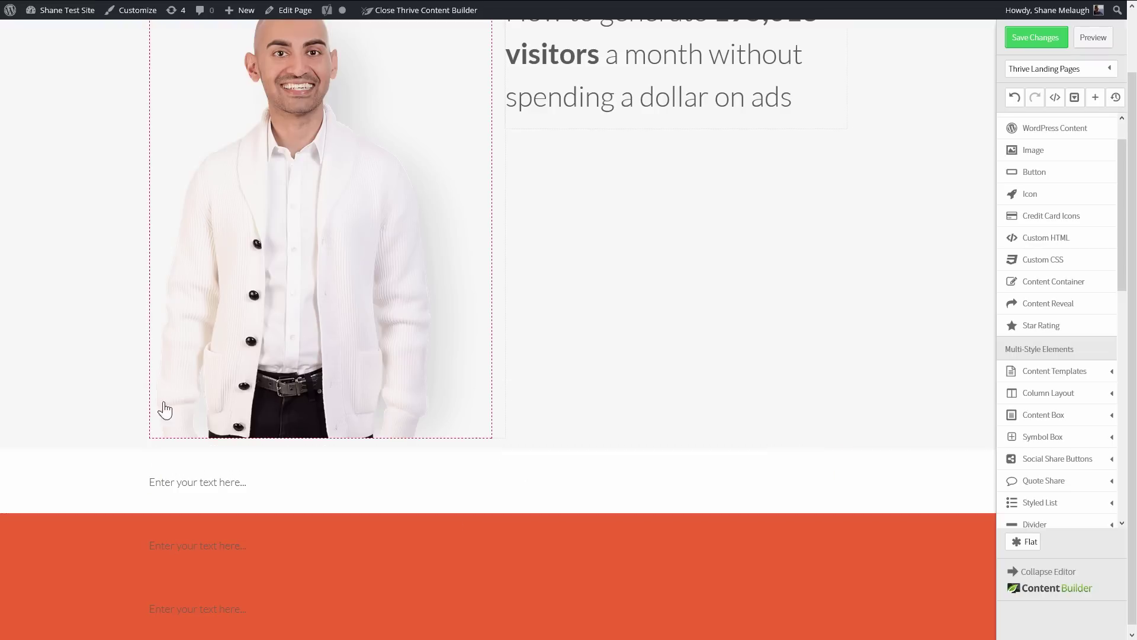
Step: Set the hero Page Section's bottom padding to 0 px
{"action": "left_click", "coordinate": [97, 434]}
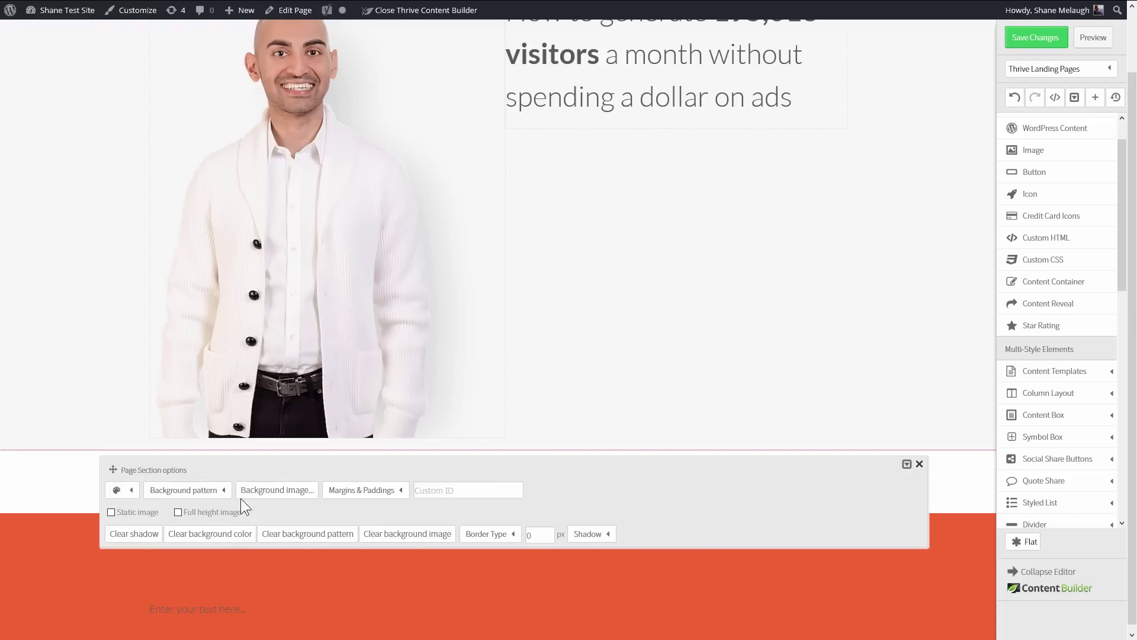
{"action": "left_click", "coordinate": [385, 492]}
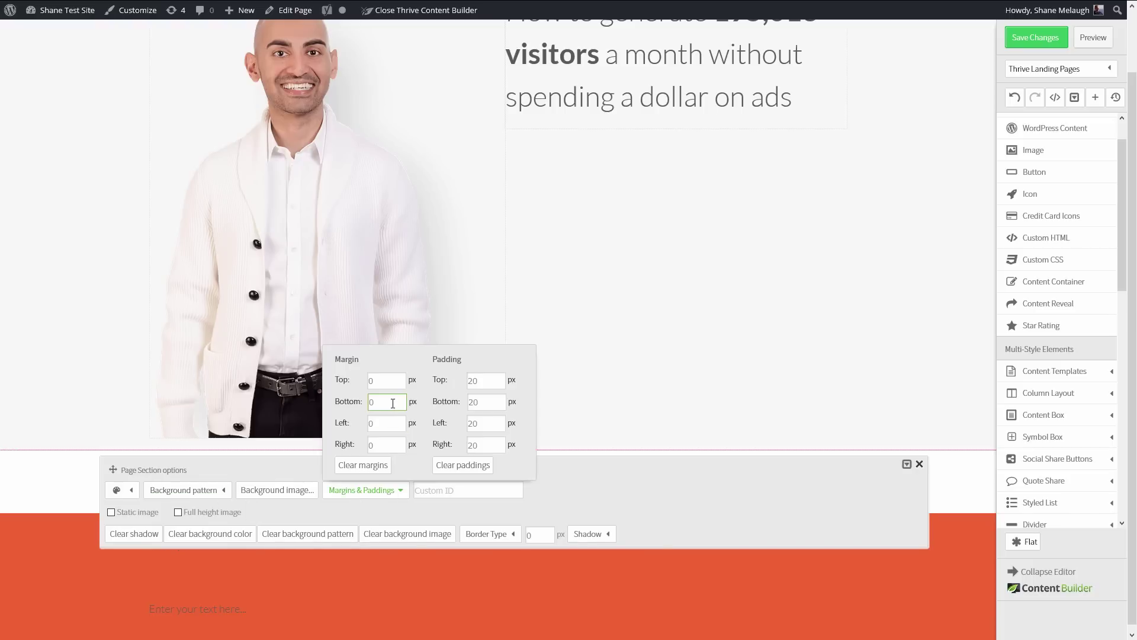
{"action": "type", "text": "0"}
{"action": "key", "text": "Tab"}
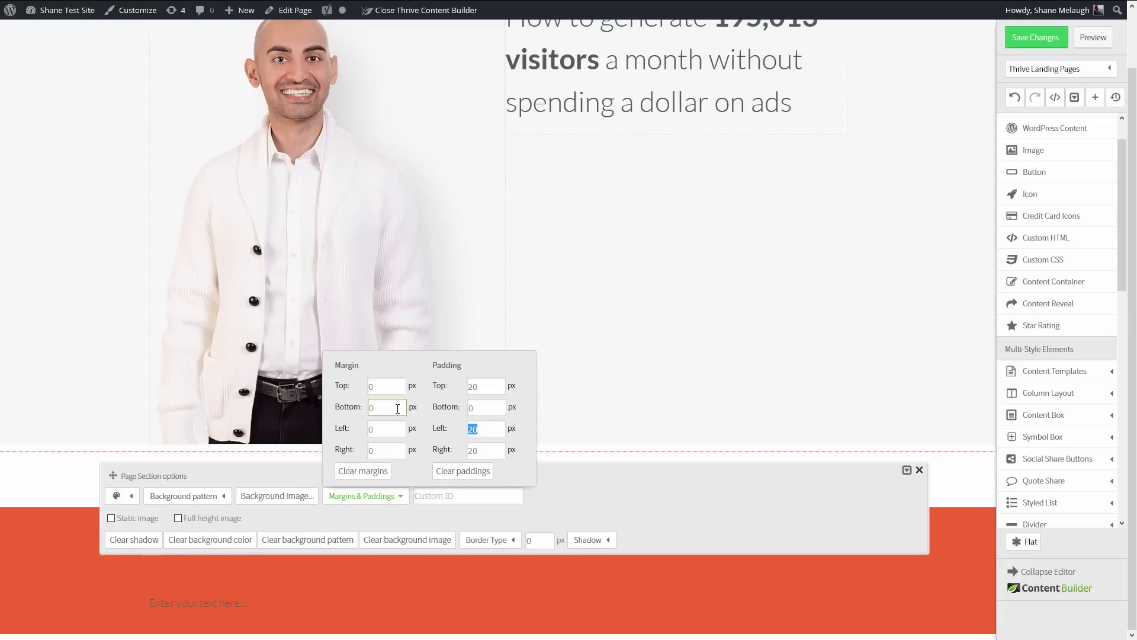
{"action": "left_click", "coordinate": [62, 481]}
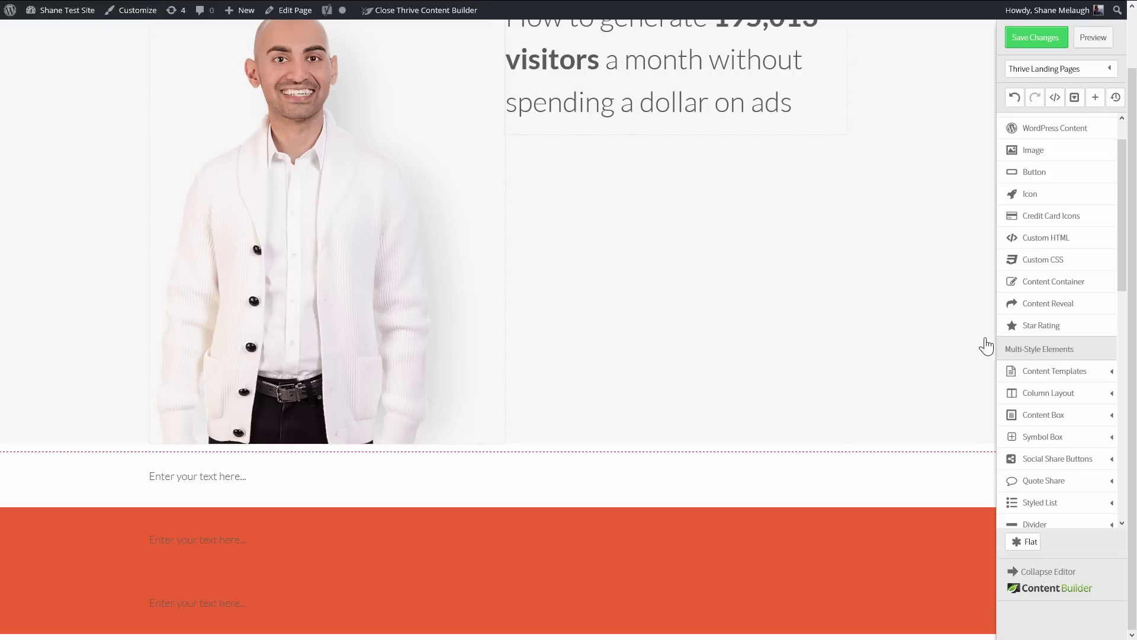
Step: Change the hero section's background colour to light grey rgba(234,234,234,1)
{"action": "left_click", "coordinate": [928, 338]}
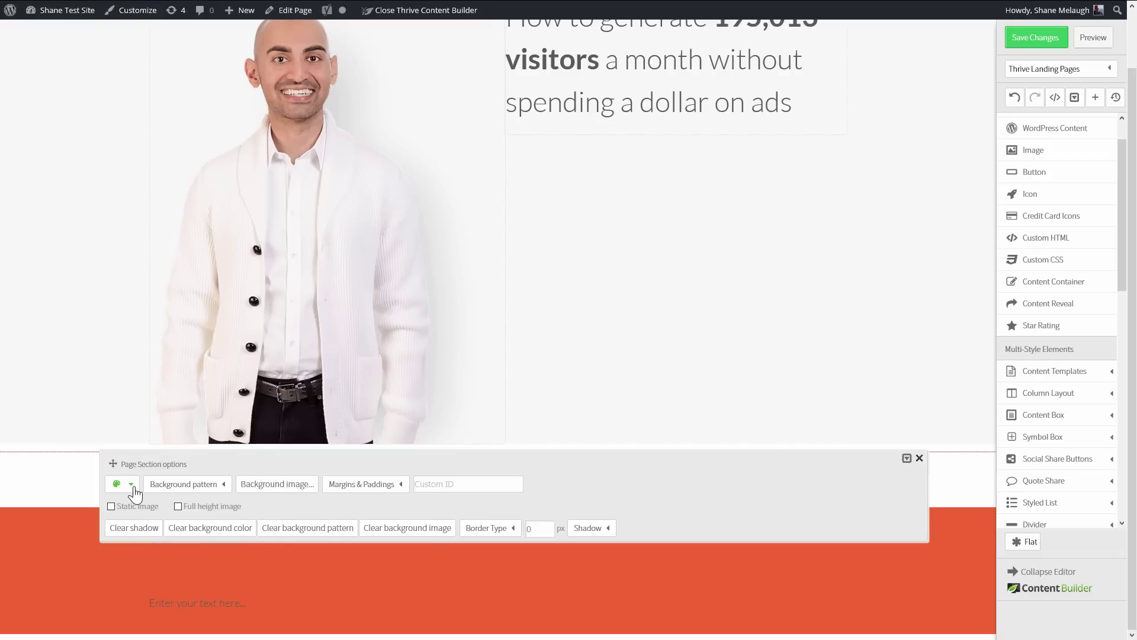
{"action": "left_click", "coordinate": [117, 484]}
{"action": "left_click", "coordinate": [122, 525]}
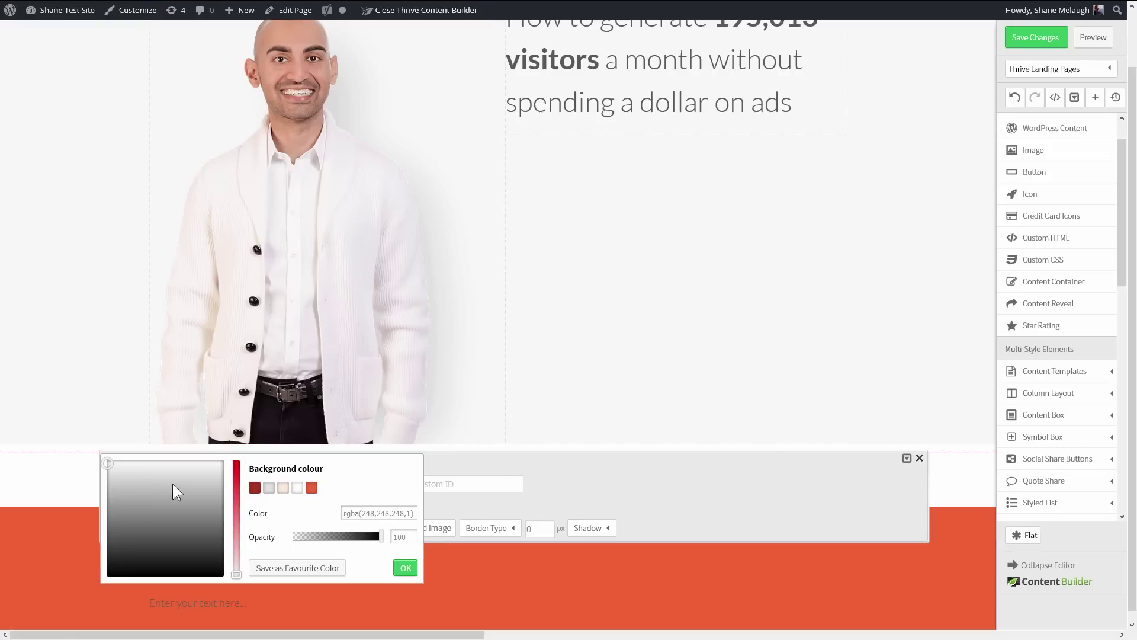
{"action": "left_click_drag", "start_coordinate": [105, 465], "coordinate": [101, 469]}
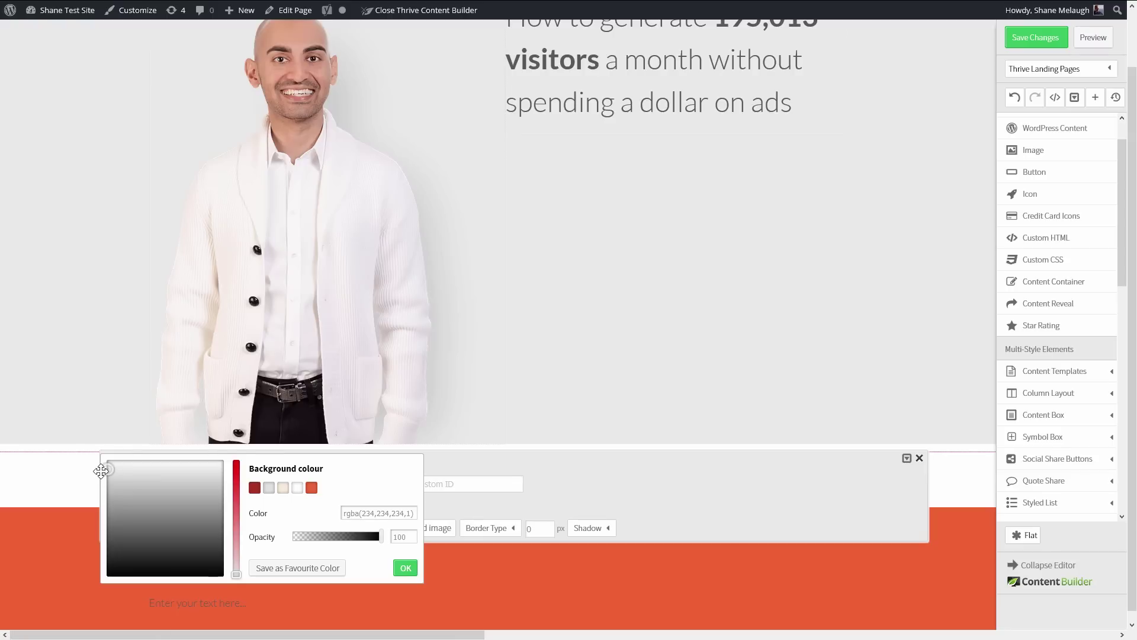
{"action": "left_click", "coordinate": [405, 568]}
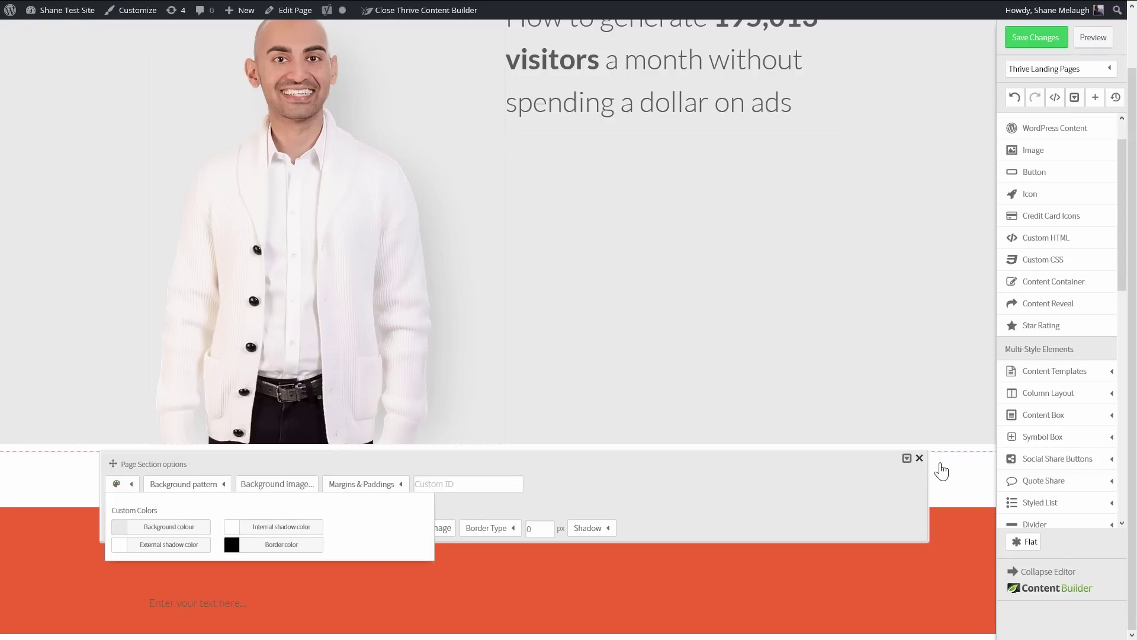
{"action": "left_click", "coordinate": [921, 459]}
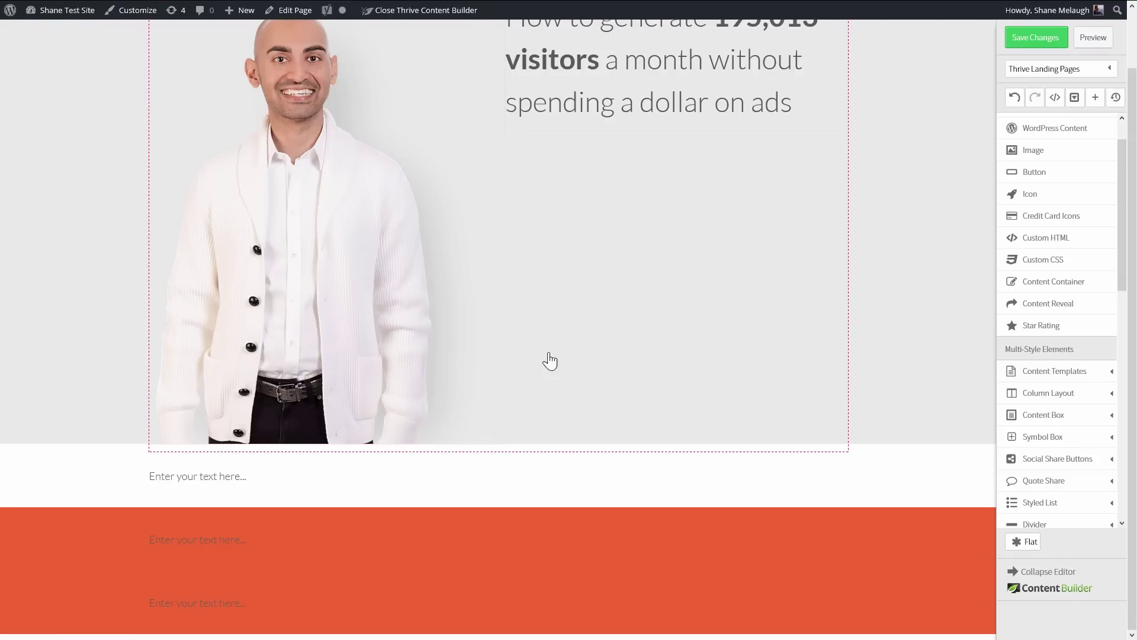
{"action": "scroll", "coordinate": [600, 428], "scroll_direction": "up", "scroll_amount": 1}
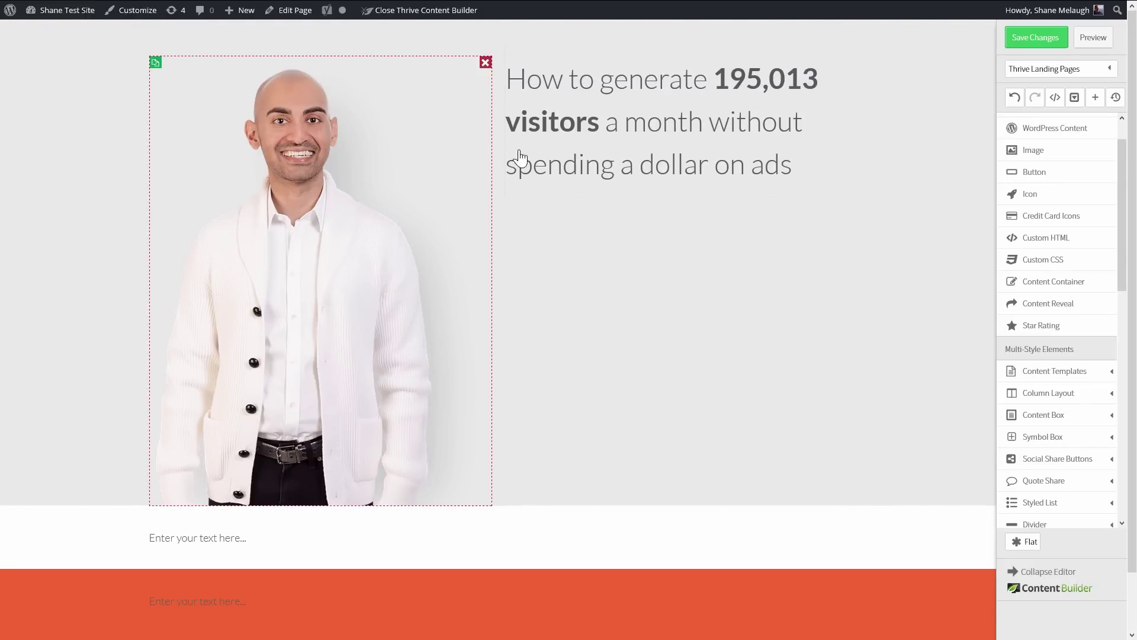
Step: Select the webinar subtitle text on the neilpatel.com reference page
{"action": "mouse_move", "coordinate": [545, 3]}
{"action": "left_click", "coordinate": [436, 9]}
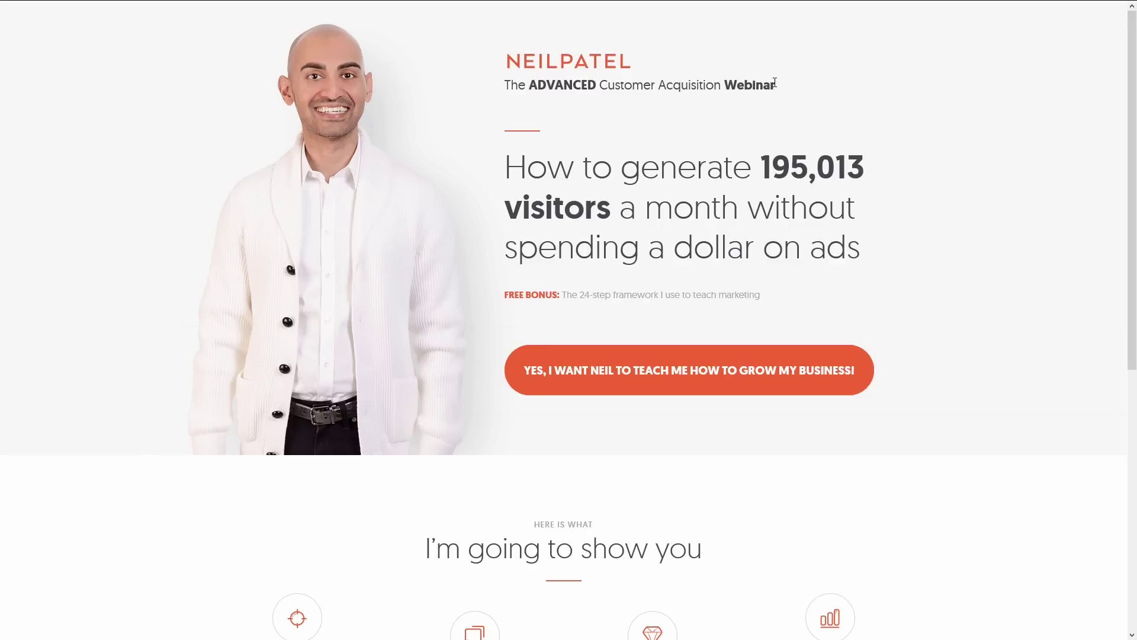
{"action": "left_click_drag", "start_coordinate": [775, 83], "coordinate": [540, 82]}
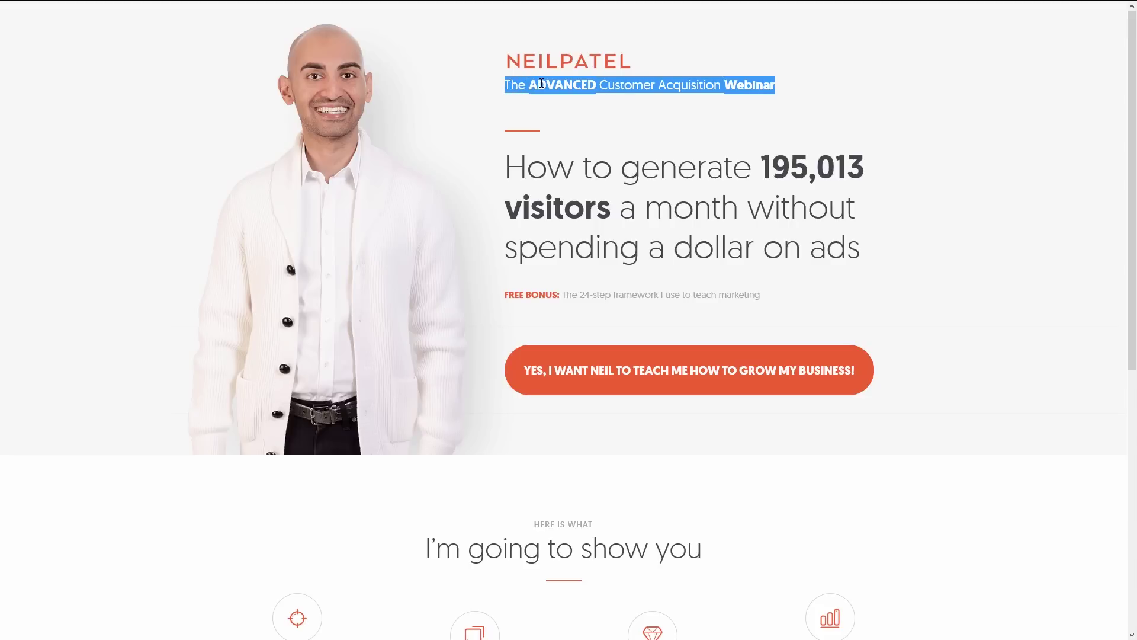
Step: Insert logo-300.png above the headline and shrink it to 276 px
{"action": "left_click", "coordinate": [326, 9]}
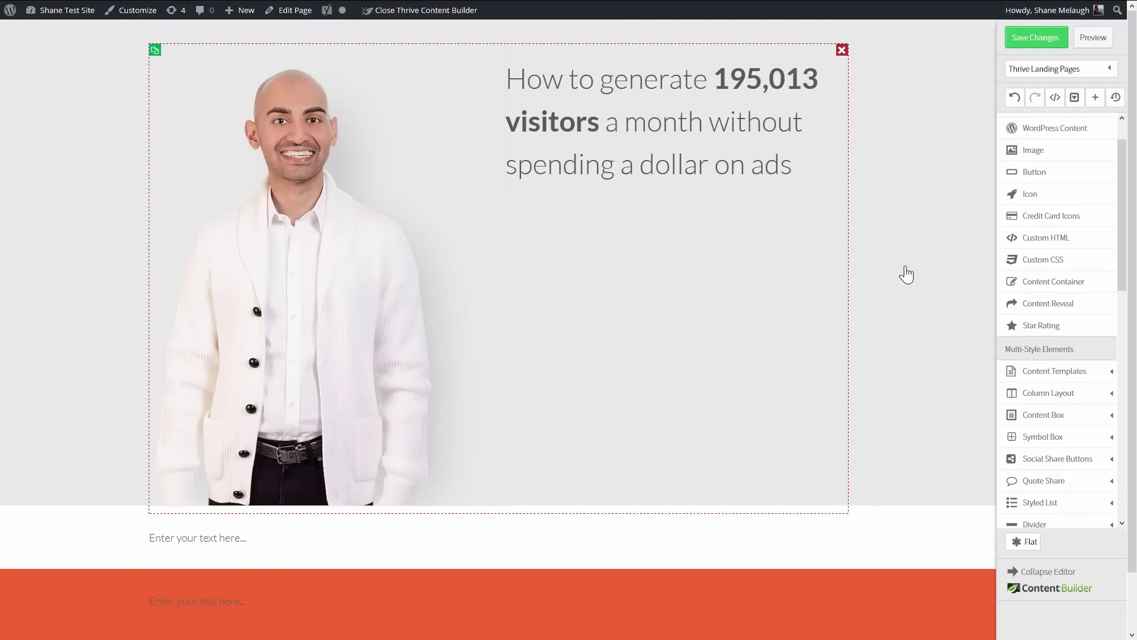
{"action": "left_click_drag", "start_coordinate": [1031, 146], "coordinate": [554, 59]}
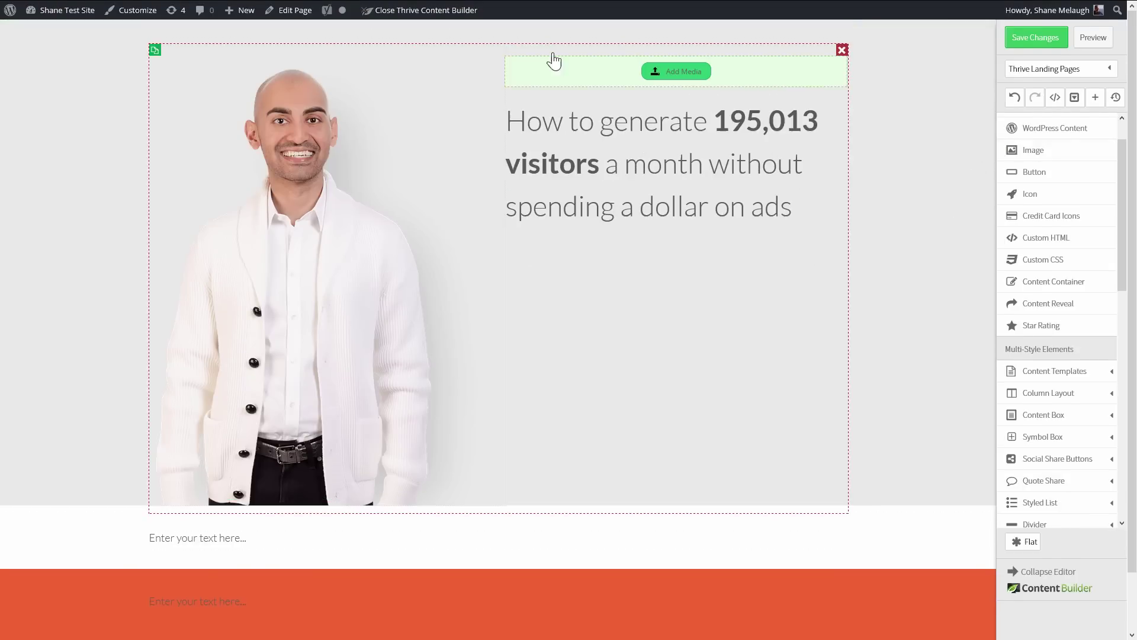
{"action": "left_click", "coordinate": [676, 71]}
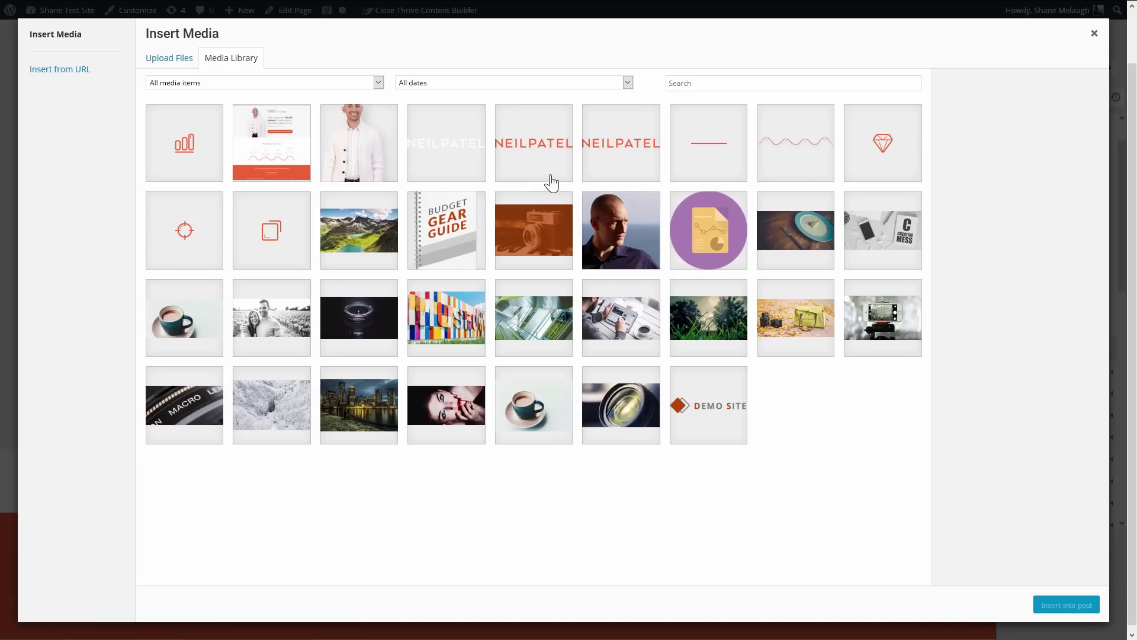
{"action": "left_click", "coordinate": [604, 153]}
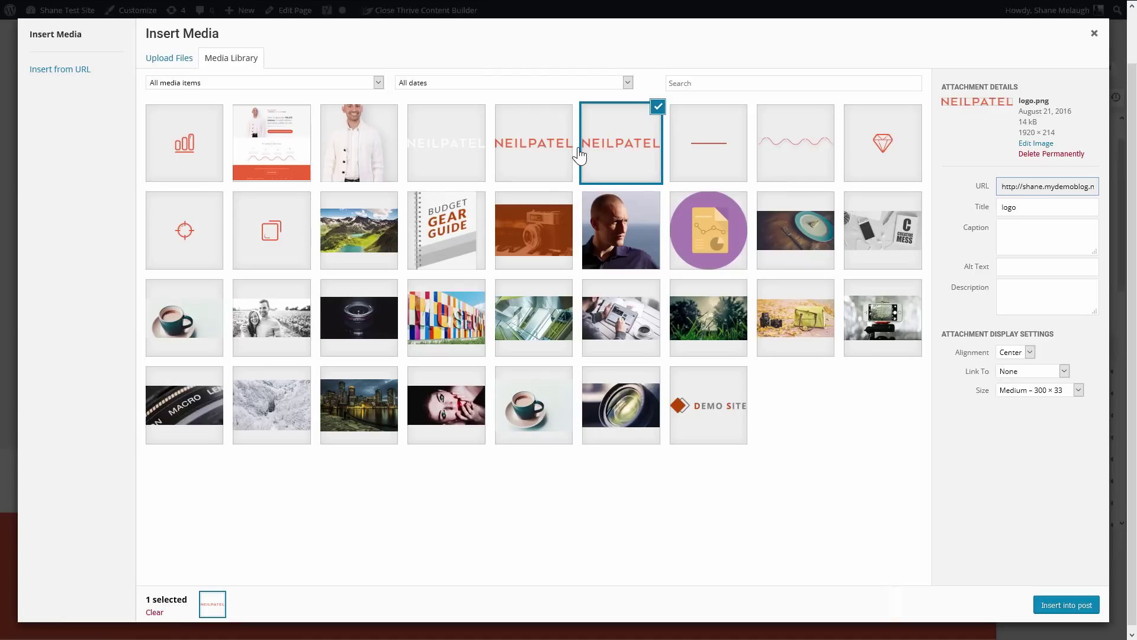
{"action": "left_click", "coordinate": [576, 156]}
{"action": "left_click", "coordinate": [622, 152]}
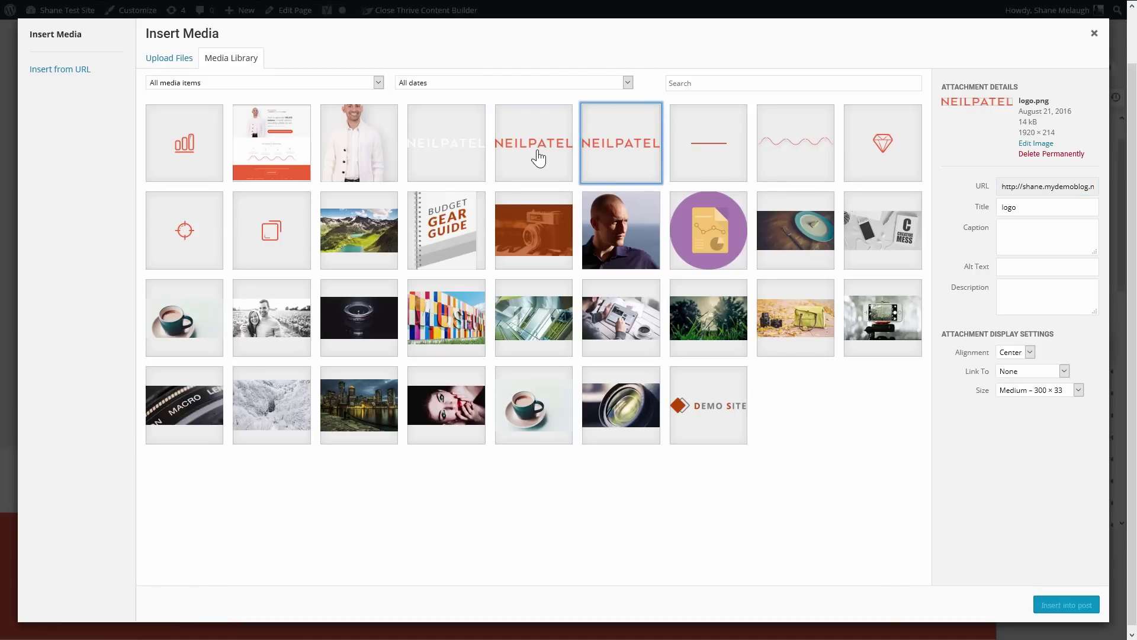
{"action": "left_click", "coordinate": [537, 162]}
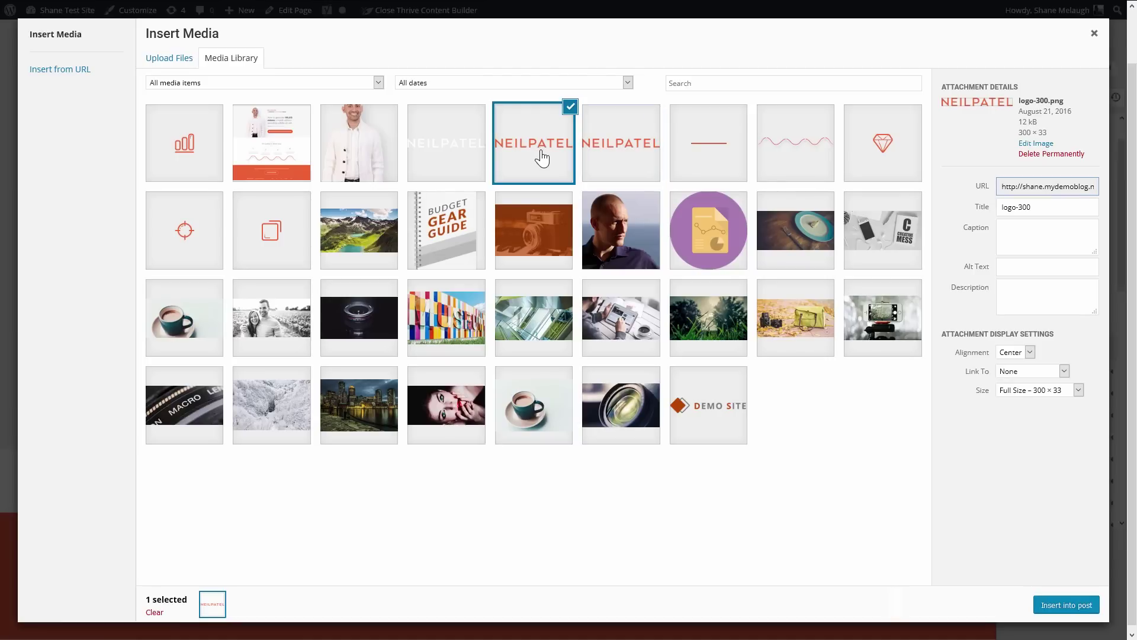
{"action": "left_click", "coordinate": [1053, 606]}
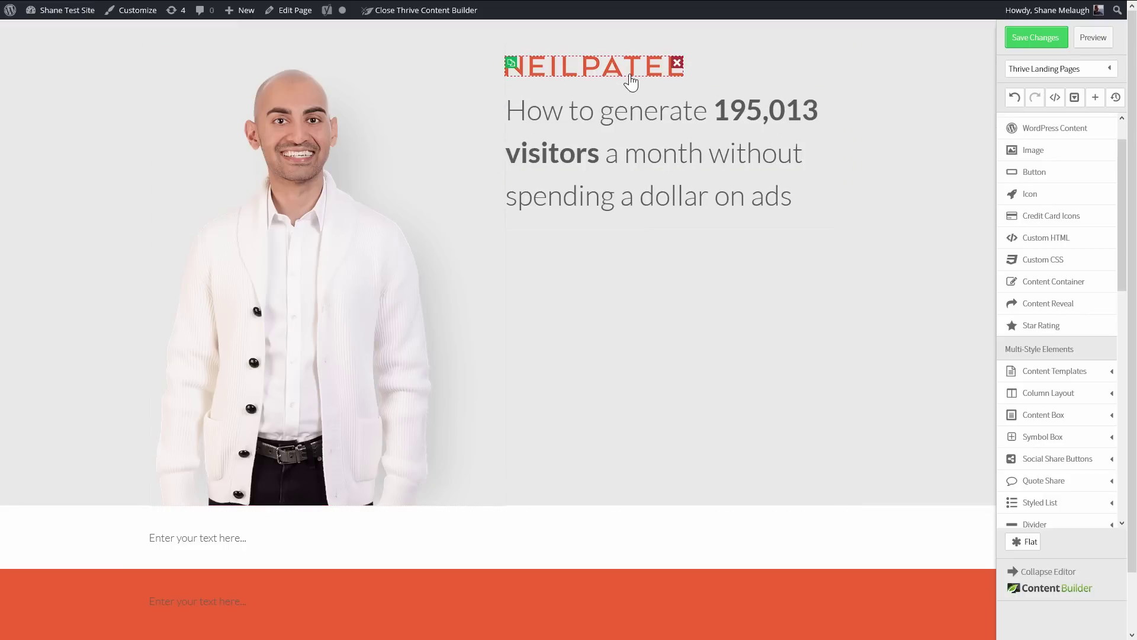
{"action": "left_click", "coordinate": [631, 82]}
{"action": "left_click_drag", "start_coordinate": [374, 140], "coordinate": [355, 143]}
{"action": "left_click", "coordinate": [973, 114]}
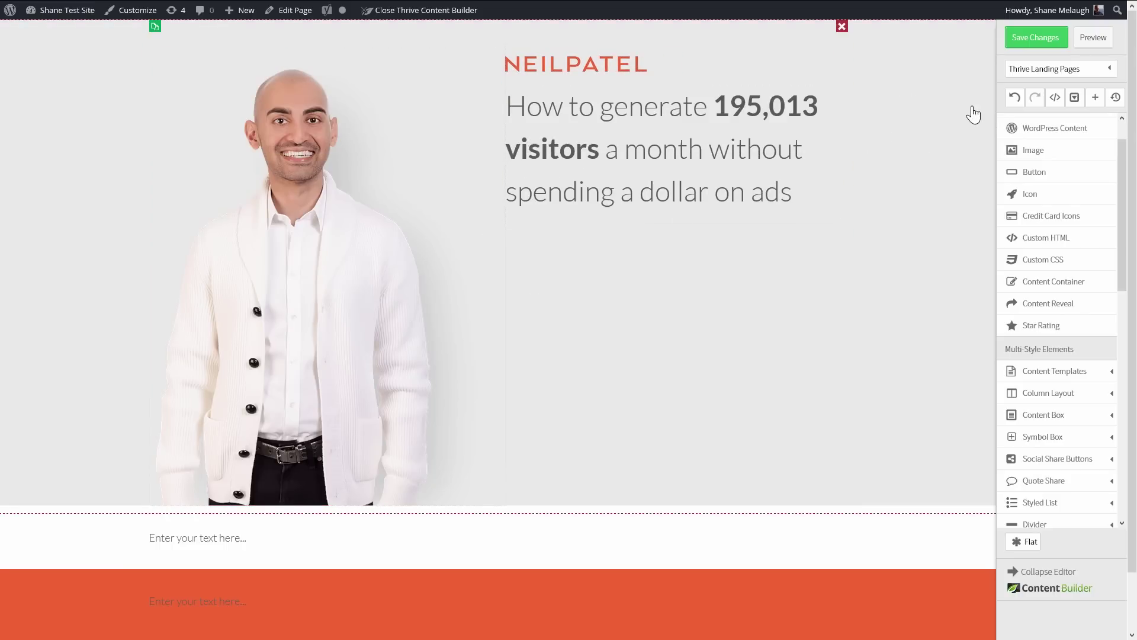
Step: Add a paragraph below the logo and paste the webinar subtitle into it
{"action": "scroll", "coordinate": [1054, 151], "scroll_direction": "up", "scroll_amount": 2}
{"action": "left_click_drag", "start_coordinate": [1037, 145], "coordinate": [563, 90]}
{"action": "left_click", "coordinate": [539, 97]}
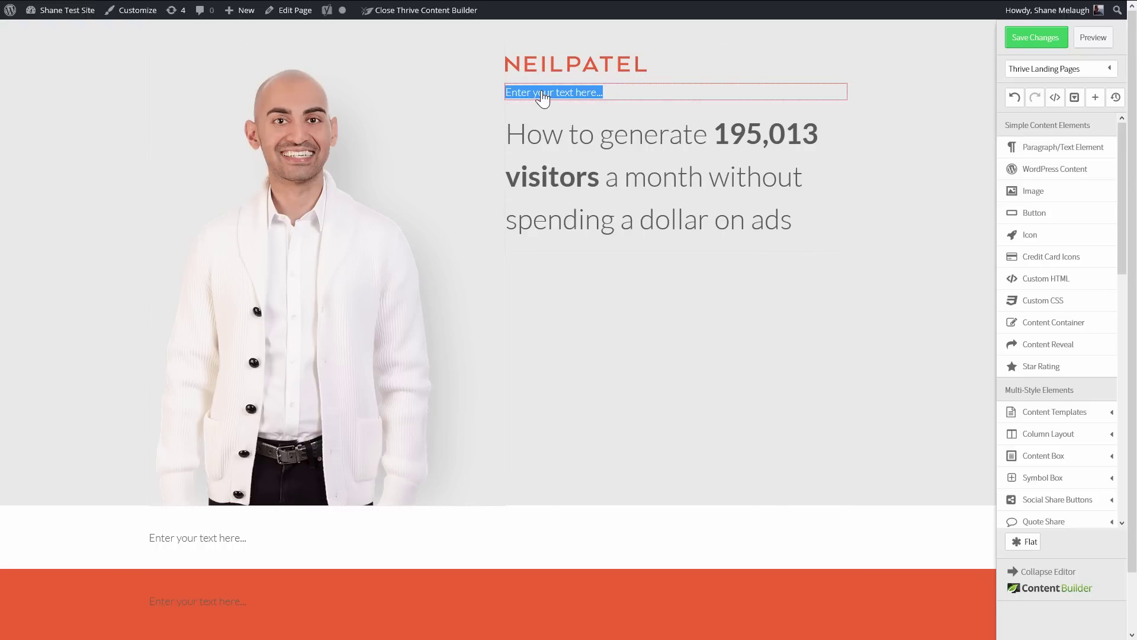
{"action": "type", "text": "The Advanced Customer Acquisition Webinar"}
Step: Check the reference page, then set the subtitle's font size to 22
{"action": "mouse_move", "coordinate": [498, 9]}
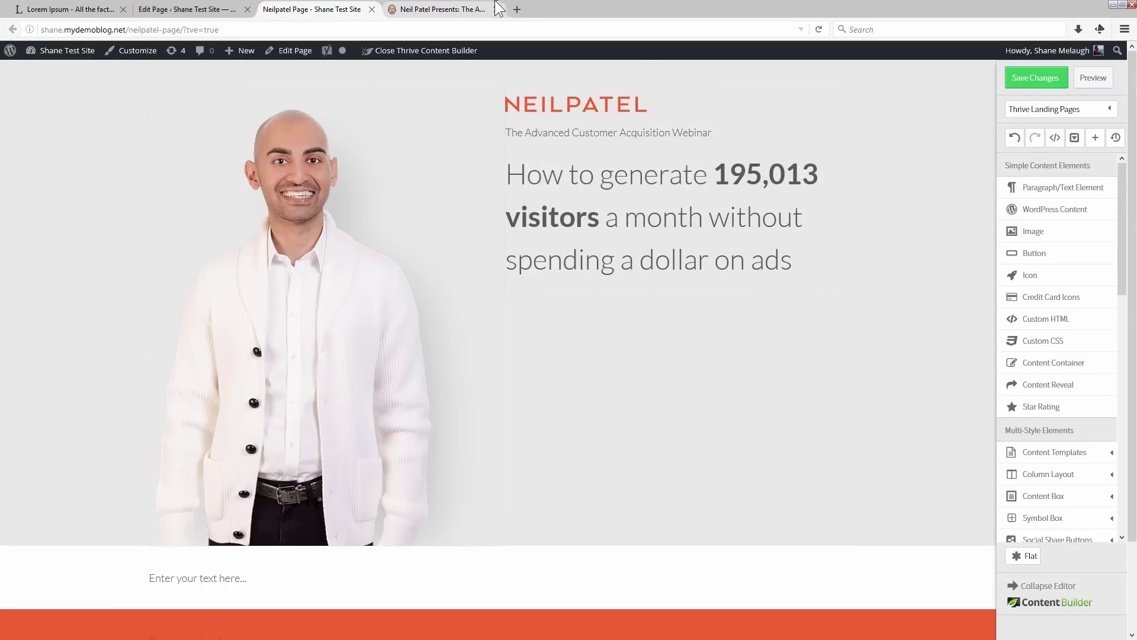
{"action": "left_click", "coordinate": [459, 12]}
{"action": "left_click", "coordinate": [666, 147]}
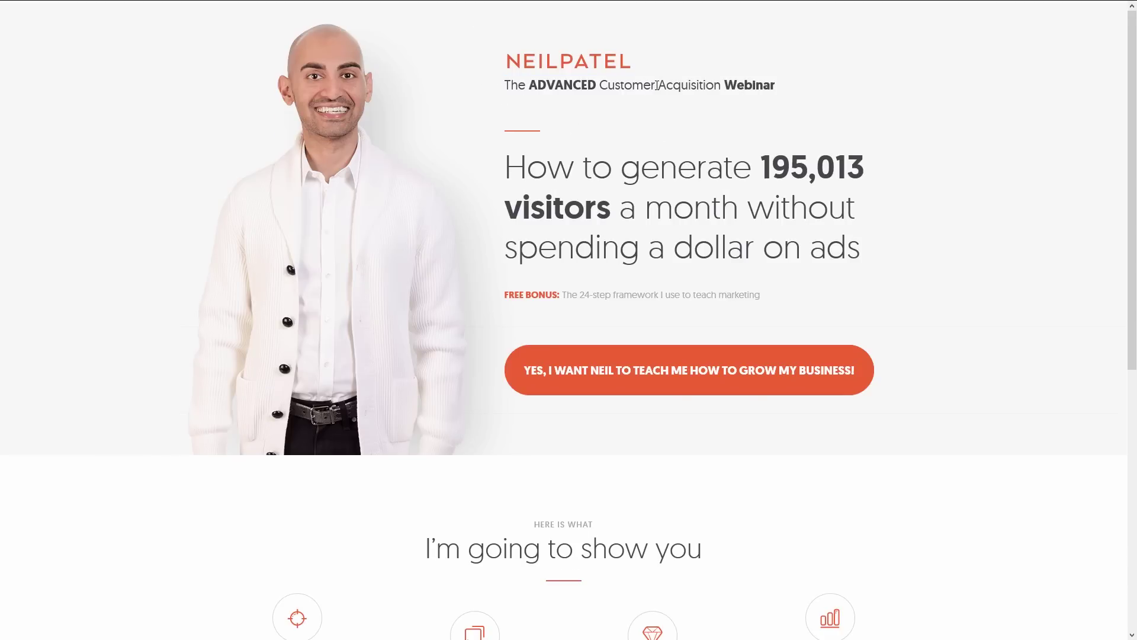
{"action": "mouse_move", "coordinate": [513, 4]}
{"action": "left_click", "coordinate": [314, 11]}
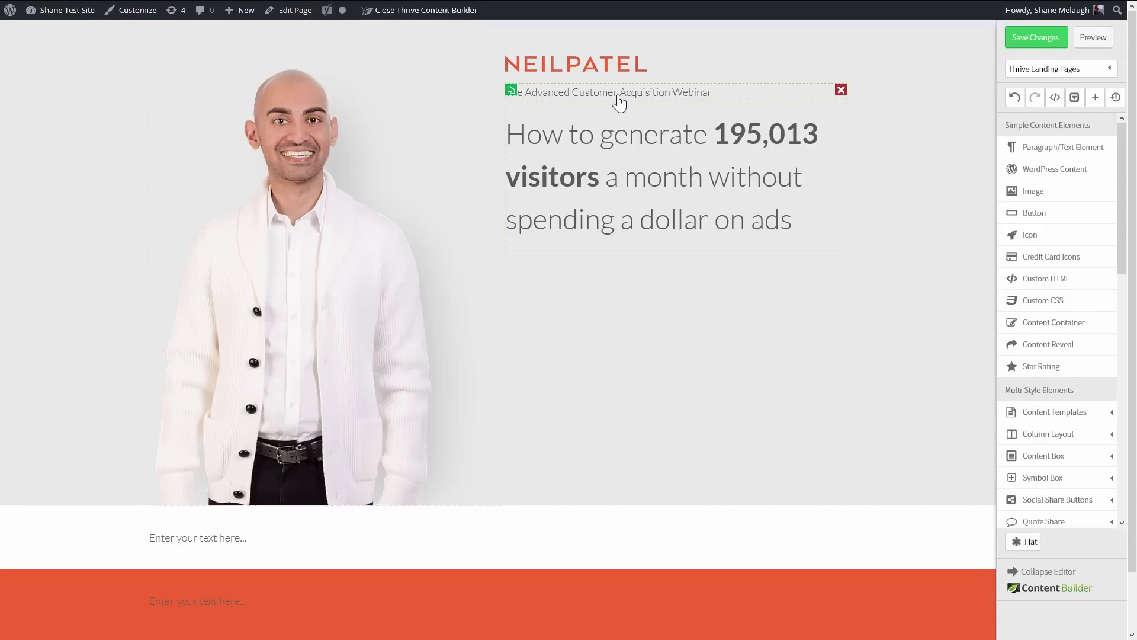
{"action": "left_click", "coordinate": [619, 93]}
{"action": "double_click", "coordinate": [646, 141]}
{"action": "type", "text": "22"}
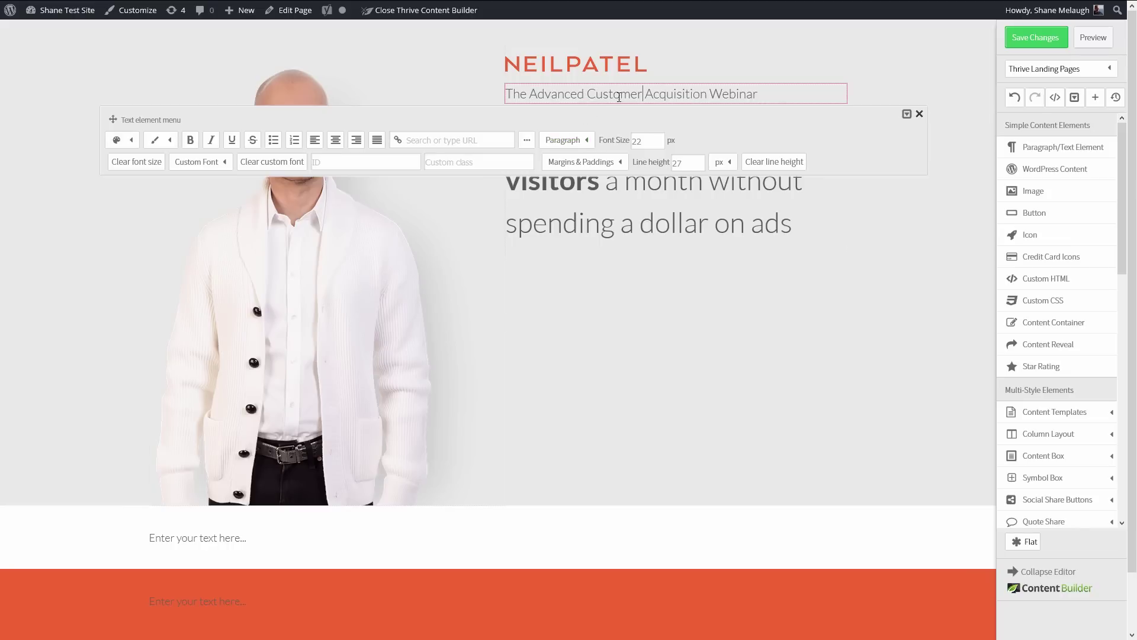
Step: Bold 'Webinar' in the subtitle and compare it against the neilpatel.com reference
{"action": "double_click", "coordinate": [756, 93]}
{"action": "left_click", "coordinate": [628, 306]}
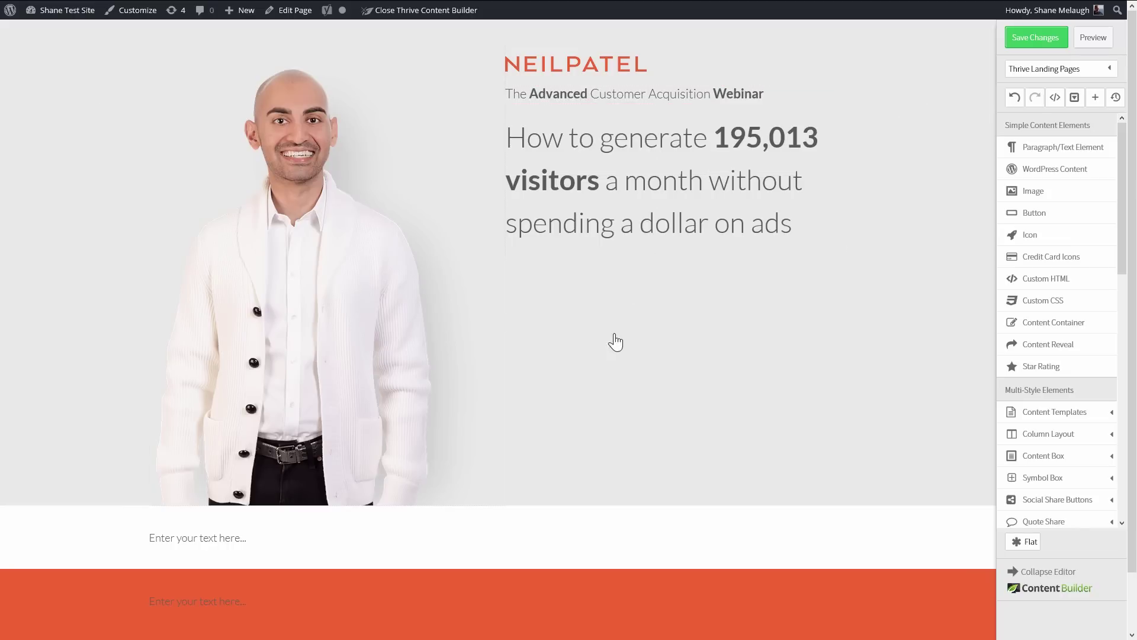
{"action": "key", "text": "F11"}
{"action": "left_click", "coordinate": [472, 9]}
{"action": "key", "text": "F11"}
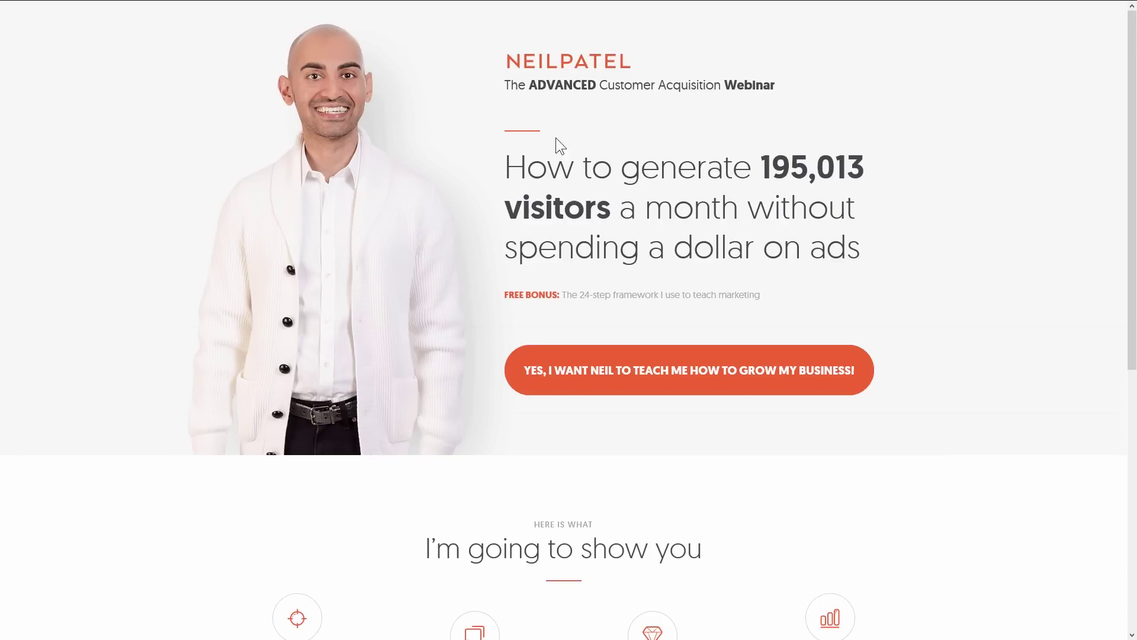
{"action": "key", "text": "F11"}
{"action": "left_click", "coordinate": [350, 10]}
{"action": "key", "text": "F11"}
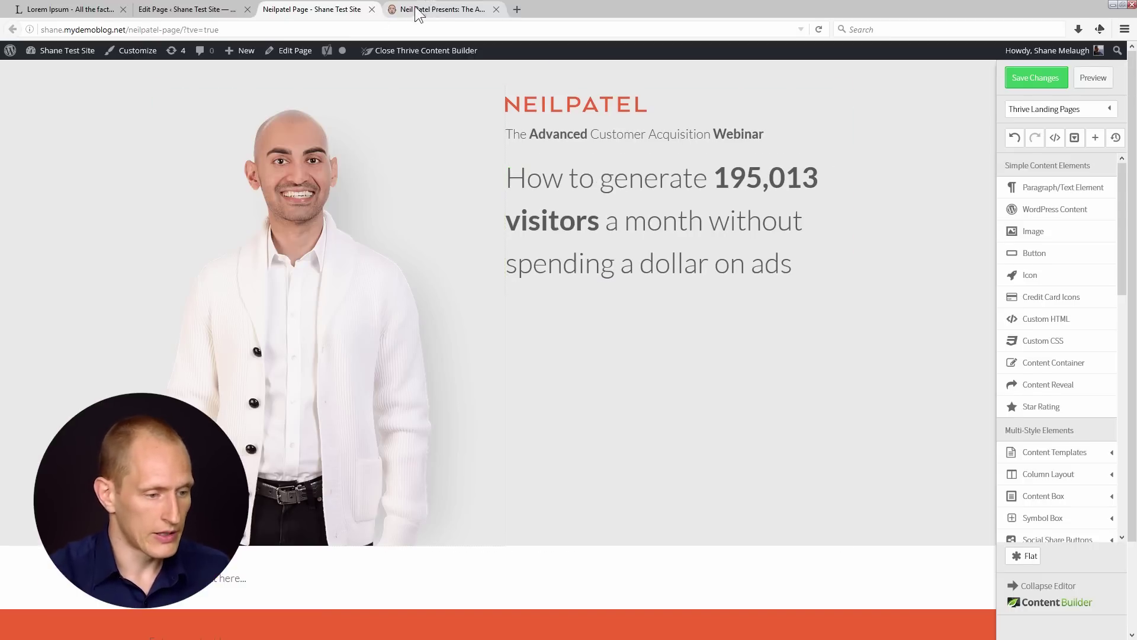
Step: Insert the red line.png divider image under the subtitle
{"action": "left_click", "coordinate": [418, 9]}
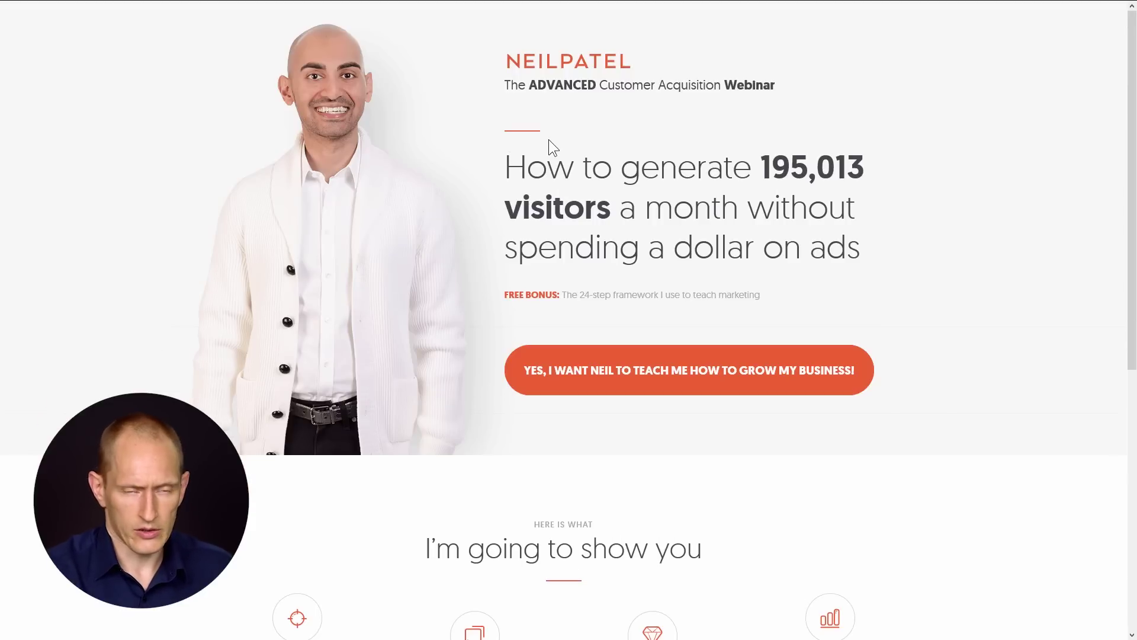
{"action": "left_click", "coordinate": [315, 11]}
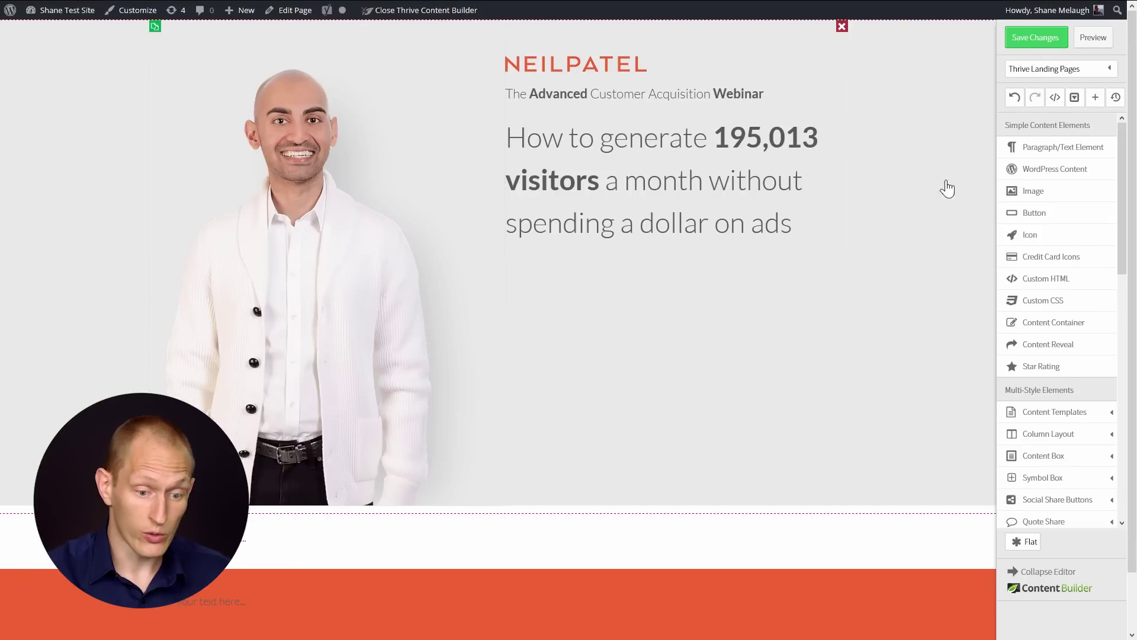
{"action": "left_click_drag", "start_coordinate": [1047, 182], "coordinate": [581, 127]}
{"action": "left_click", "coordinate": [687, 140]}
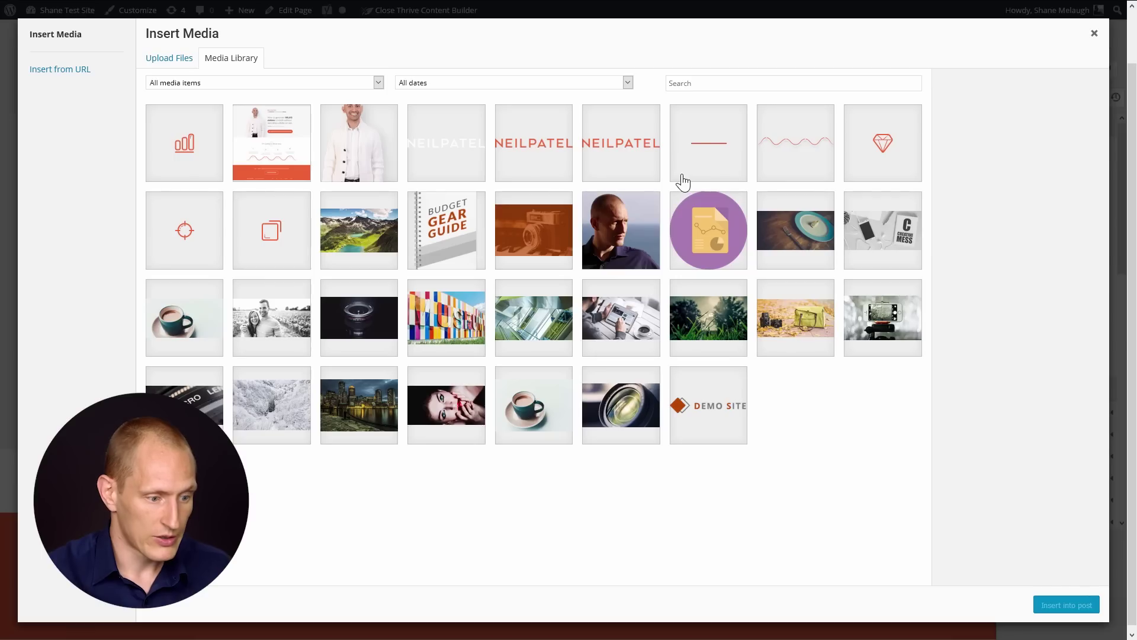
{"action": "left_click", "coordinate": [712, 157]}
{"action": "left_click", "coordinate": [1066, 605]}
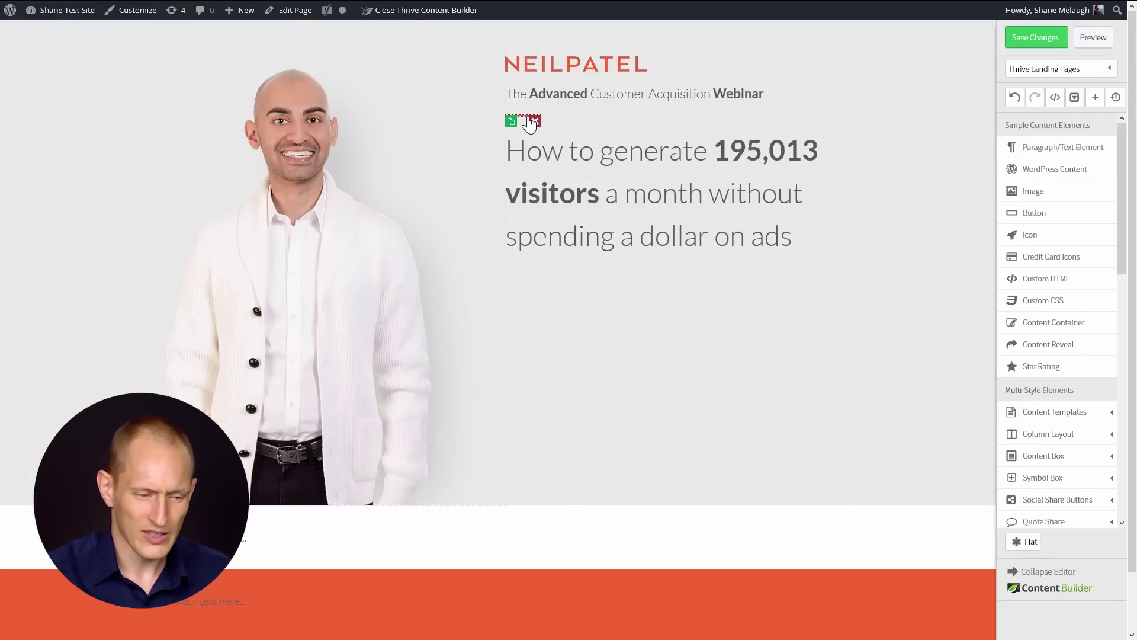
Step: Give the divider a 30px top margin, then compare with the reference page
{"action": "left_click", "coordinate": [529, 123]}
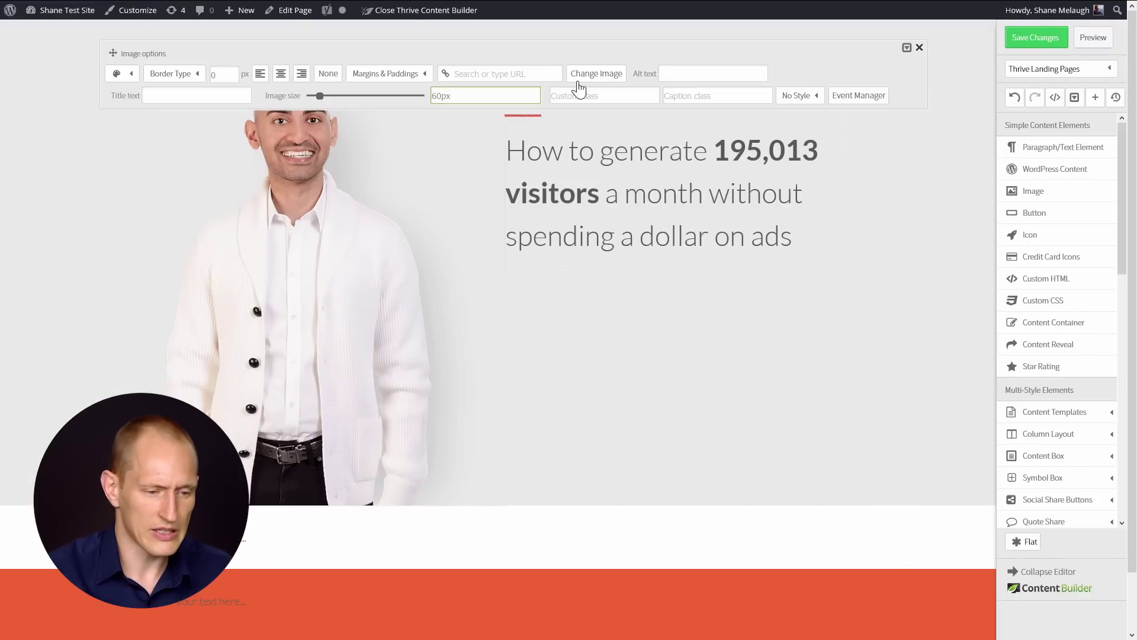
{"action": "left_click", "coordinate": [380, 73]}
{"action": "left_click", "coordinate": [415, 116]}
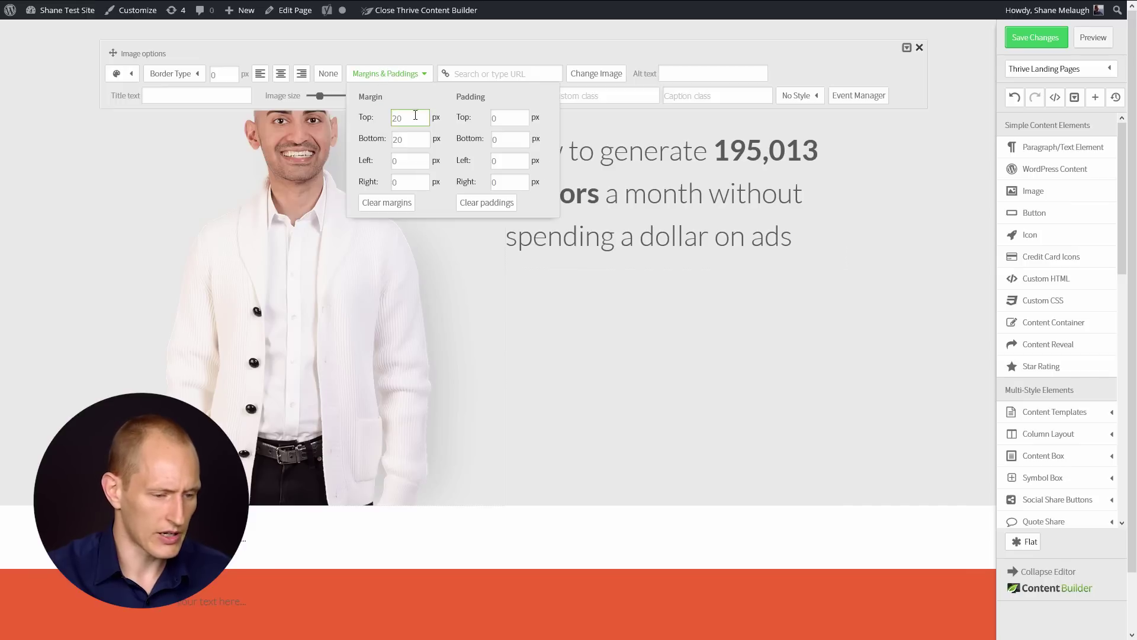
{"action": "type", "text": "30"}
{"action": "key", "text": "Tab"}
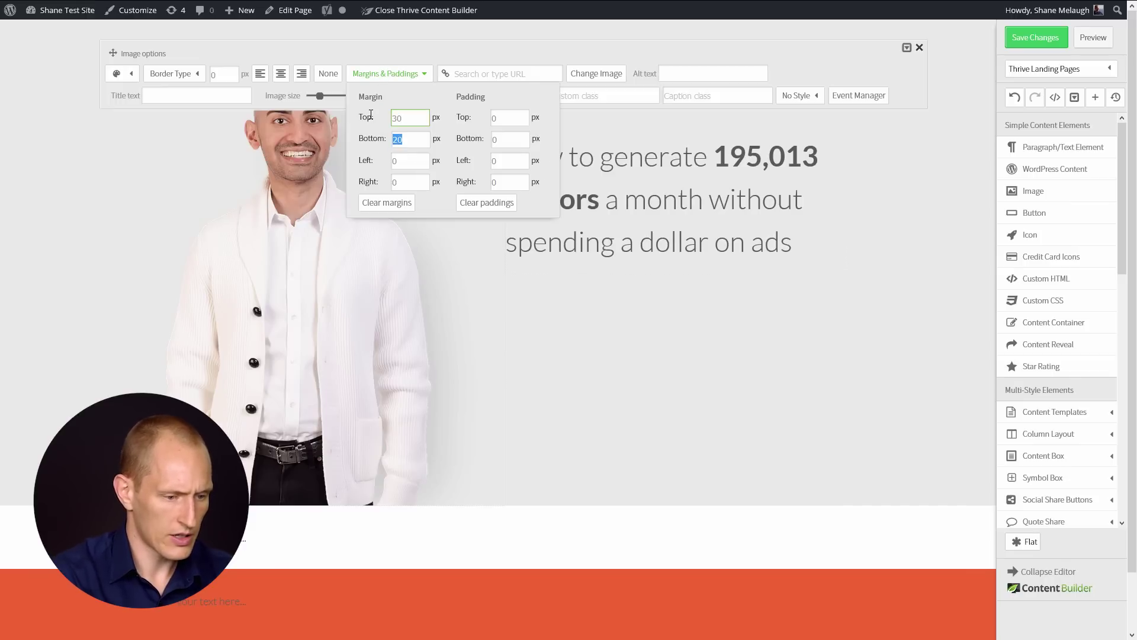
{"action": "left_click", "coordinate": [726, 352]}
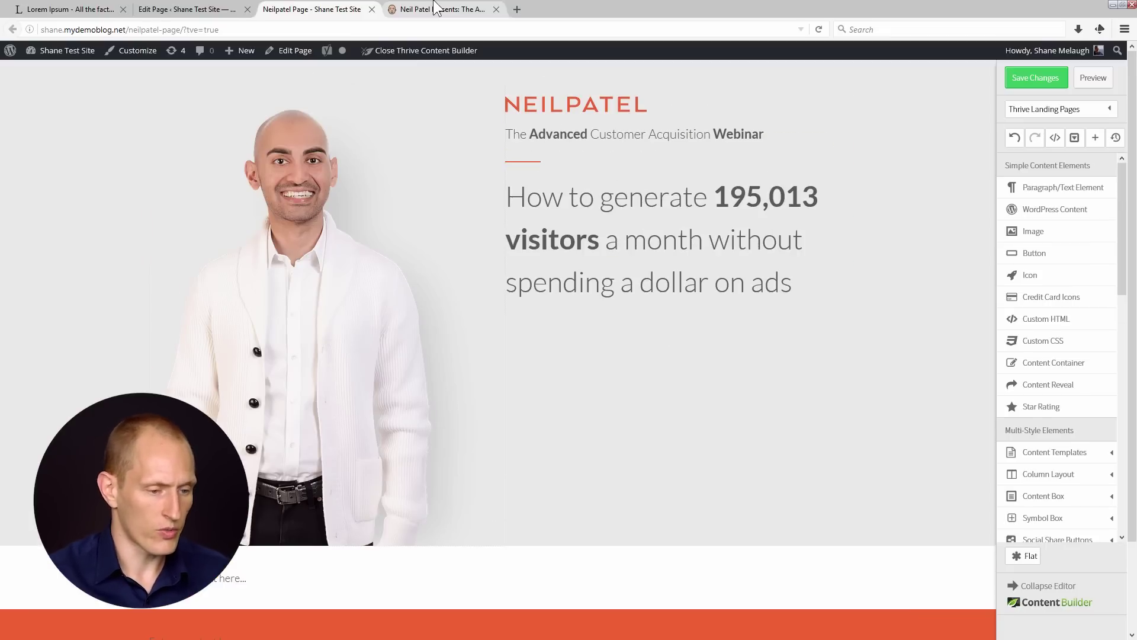
{"action": "left_click", "coordinate": [435, 8]}
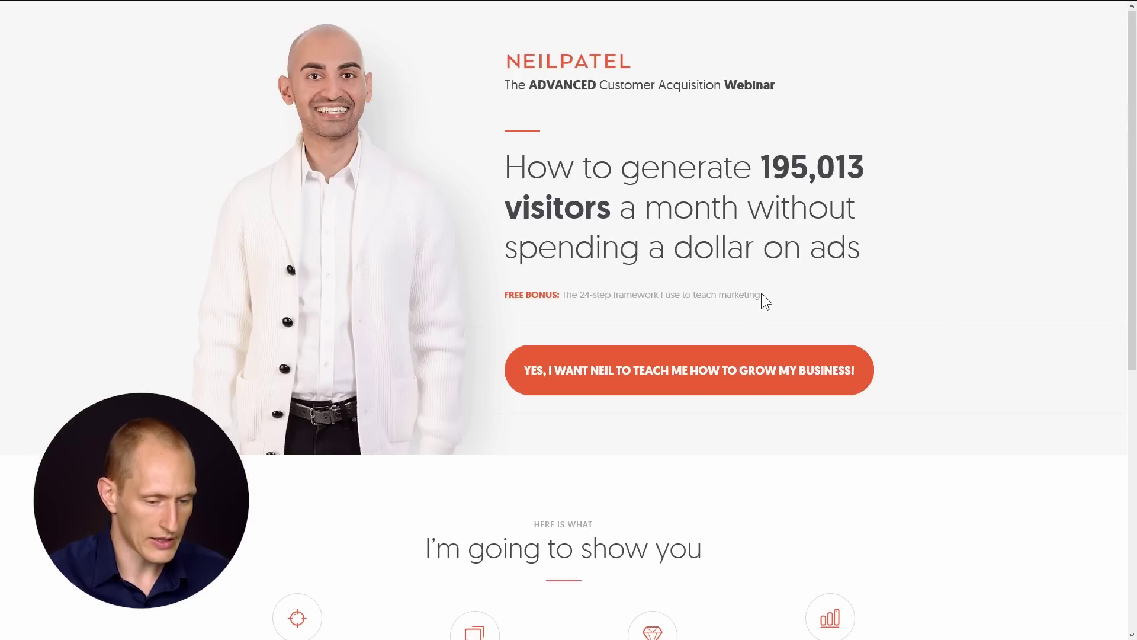
Step: Copy the free bonus line from neilpatel.com into a new text element under the headline
{"action": "left_click_drag", "start_coordinate": [759, 294], "coordinate": [539, 292]}
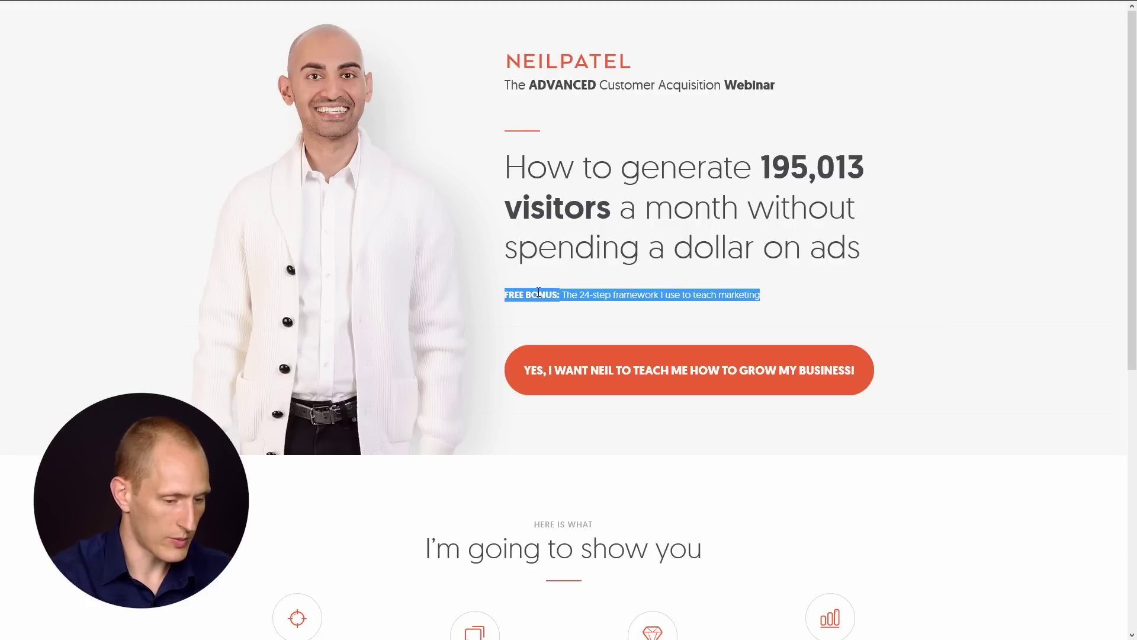
{"action": "mouse_move", "coordinate": [431, 9]}
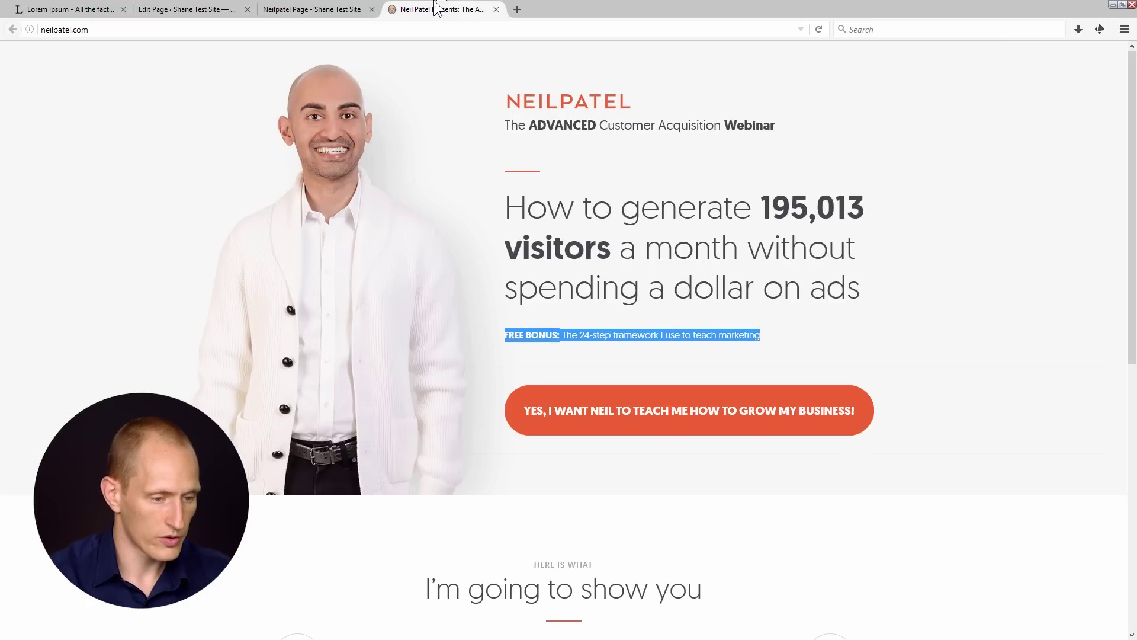
{"action": "left_click", "coordinate": [316, 11]}
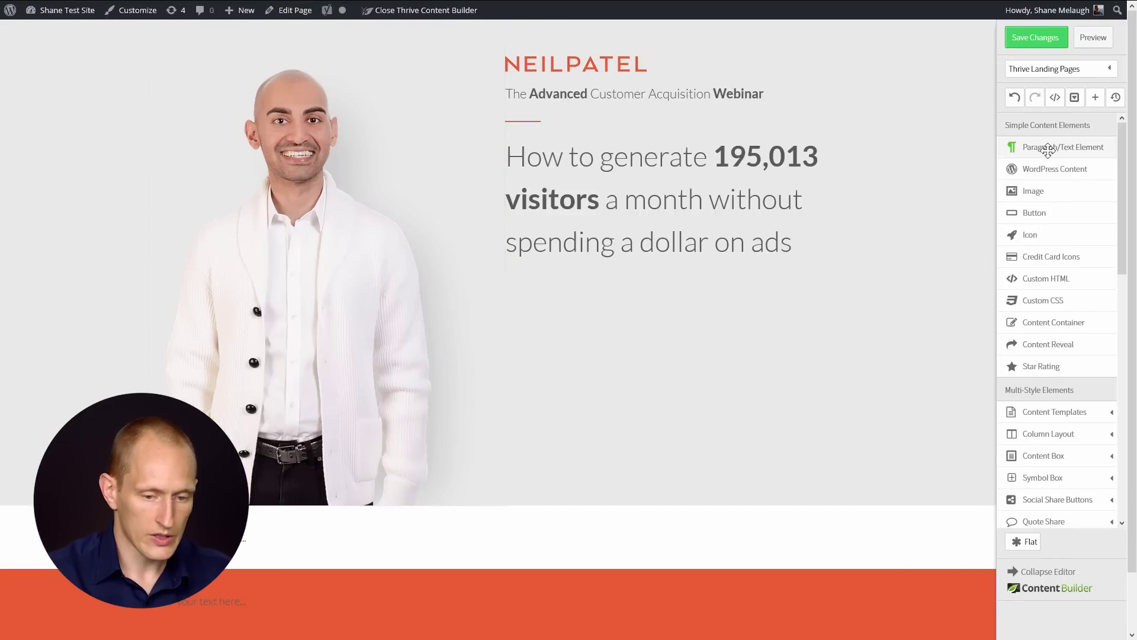
{"action": "left_click_drag", "start_coordinate": [1049, 147], "coordinate": [568, 280]}
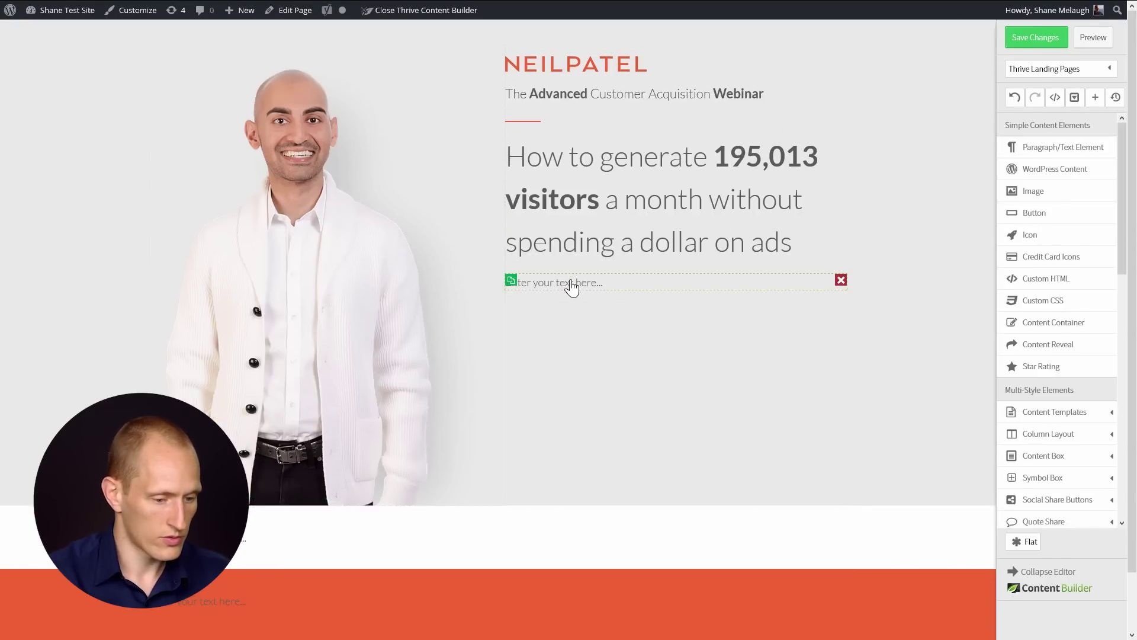
{"action": "left_click", "coordinate": [571, 286]}
{"action": "key", "text": "ctrl+v"}
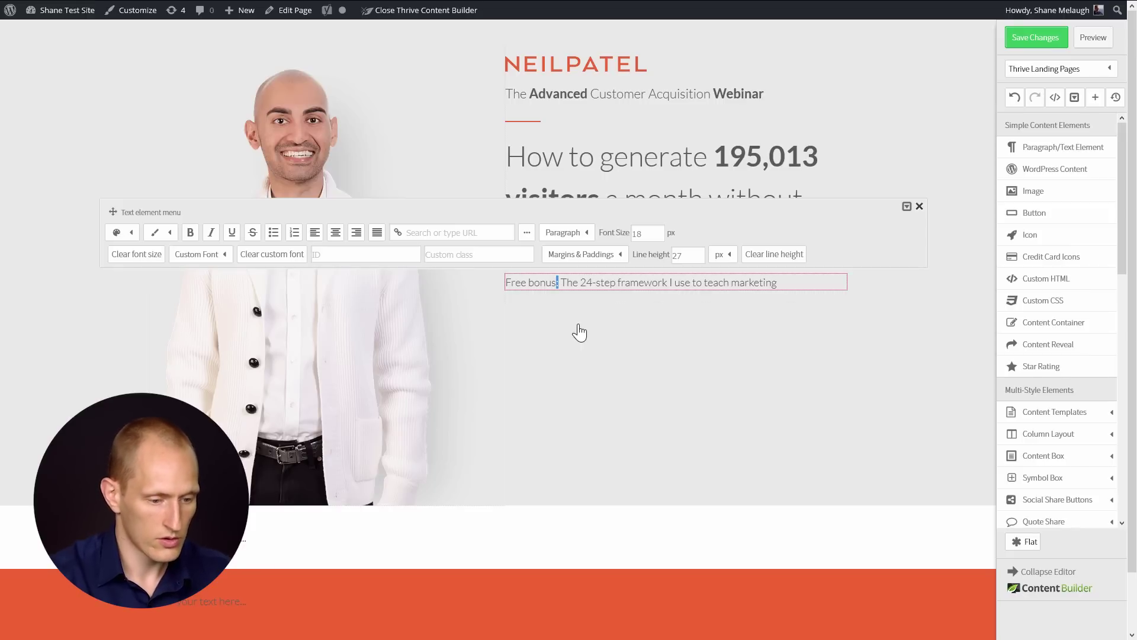
Step: Make 'Free bonus:' bold and orange-red #f16334
{"action": "key", "text": "ctrl+shift+Left"}
{"action": "key", "text": "ctrl+shift+Left"}
{"action": "key", "text": "ctrl+b"}
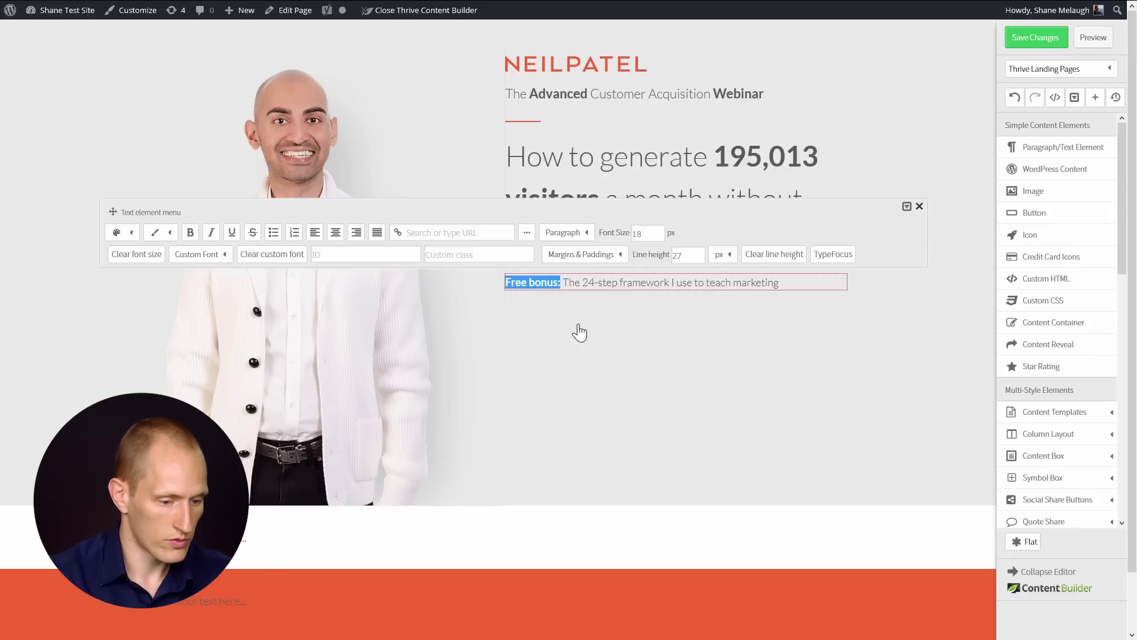
{"action": "left_click", "coordinate": [122, 234]}
{"action": "left_click", "coordinate": [198, 276]}
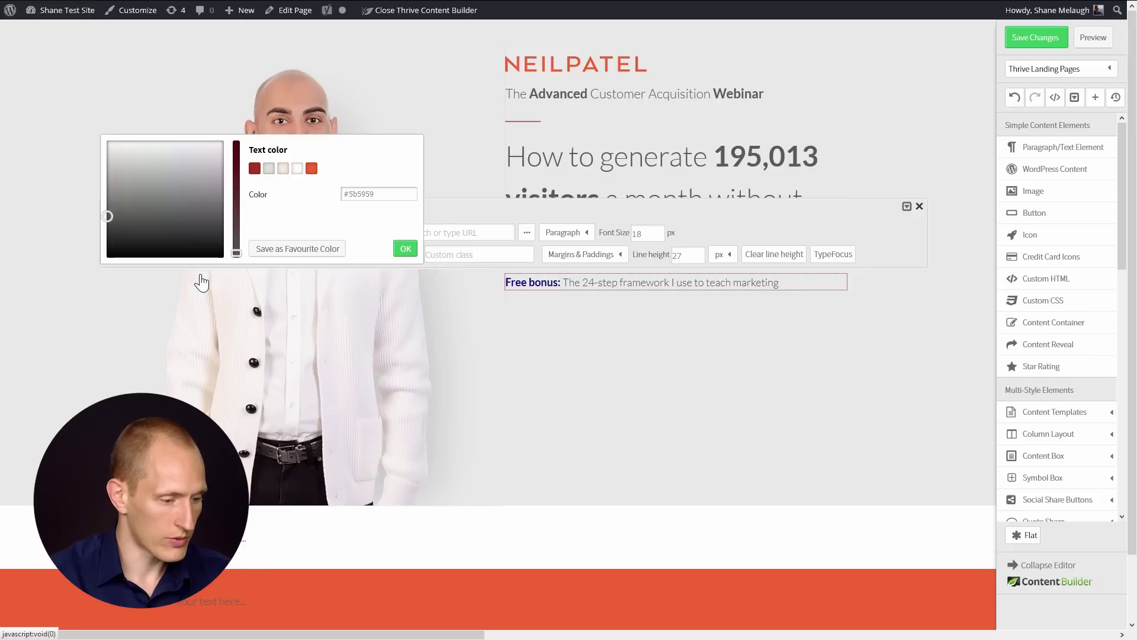
{"action": "left_click", "coordinate": [311, 169]}
{"action": "left_click", "coordinate": [409, 249]}
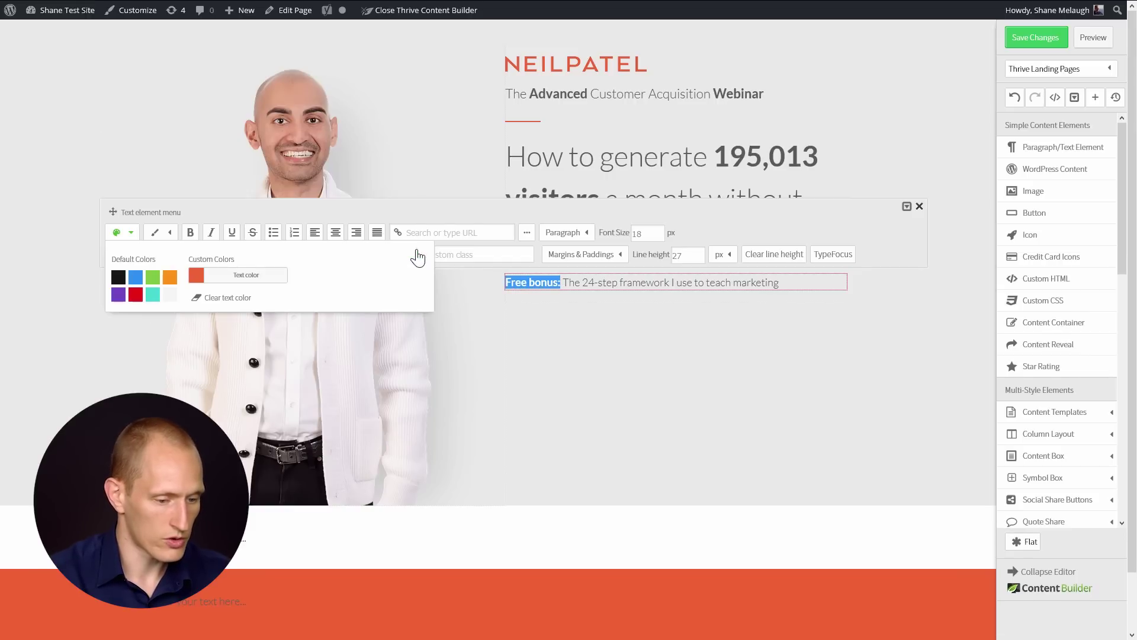
{"action": "left_click", "coordinate": [673, 367]}
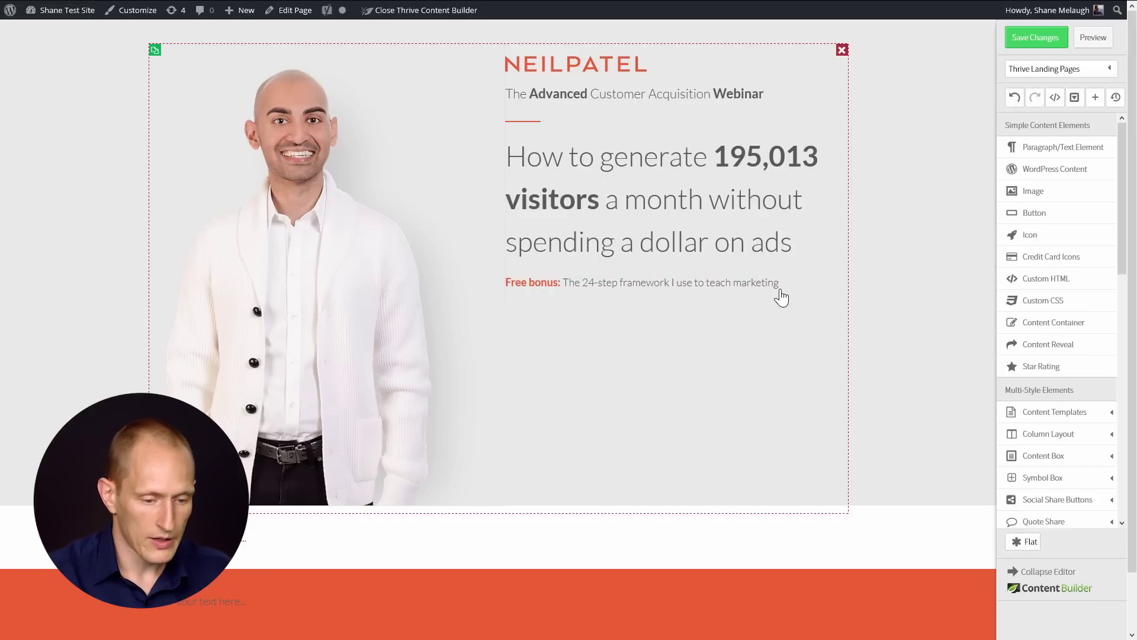
{"action": "mouse_move", "coordinate": [456, 6]}
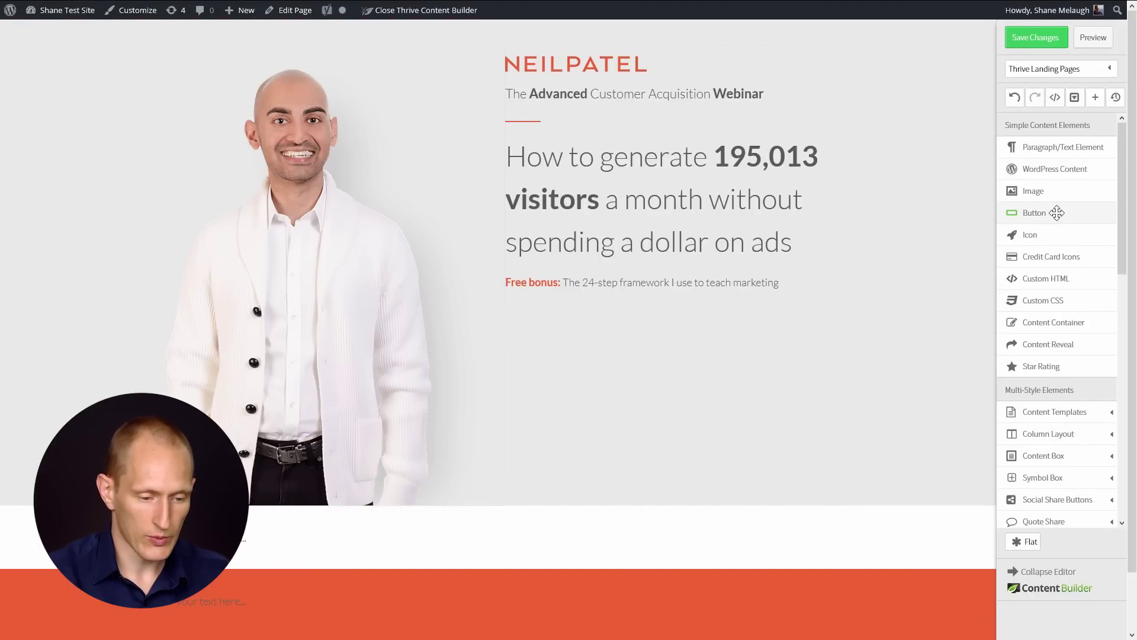
Step: Add a button under the free bonus line and compare it with the reference CTA
{"action": "left_click_drag", "start_coordinate": [1058, 213], "coordinate": [589, 305]}
{"action": "left_click", "coordinate": [436, 9]}
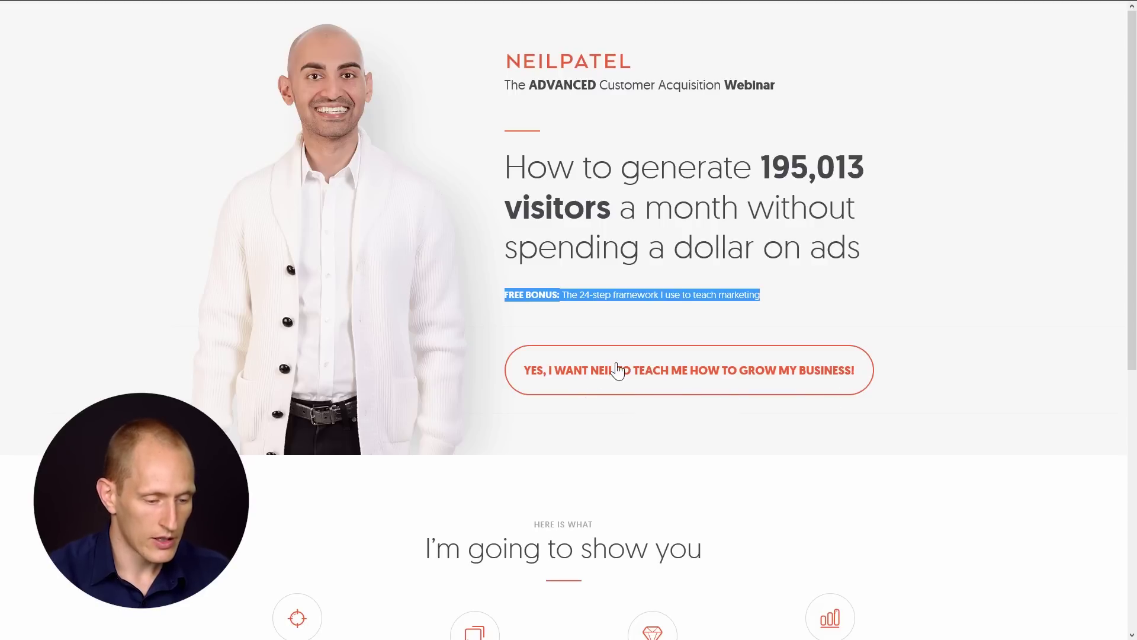
{"action": "left_click", "coordinate": [326, 8]}
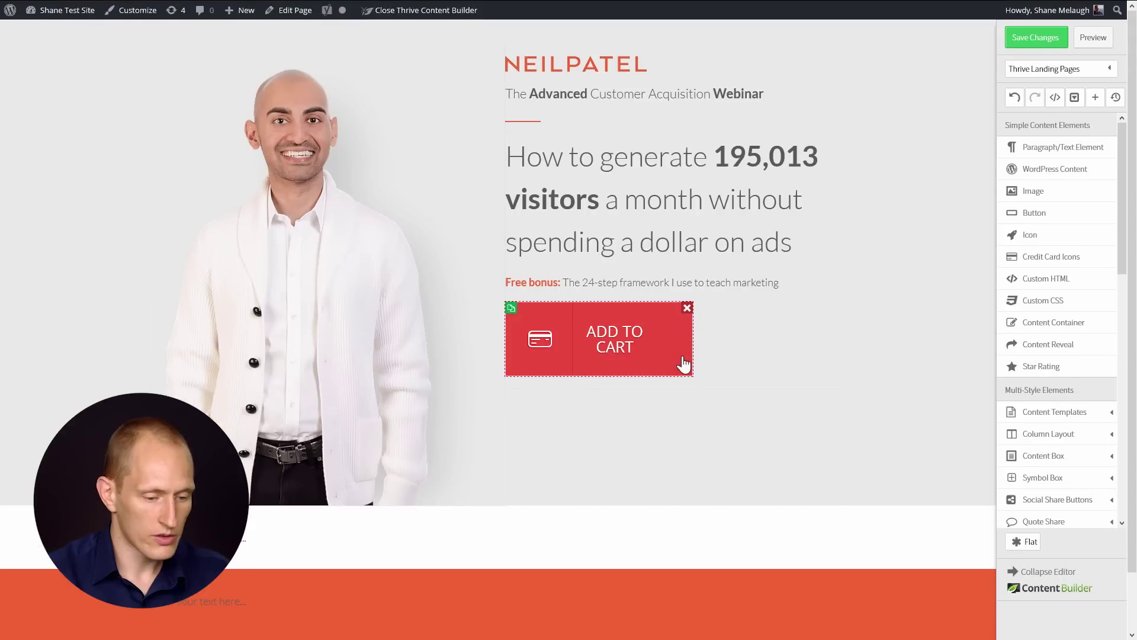
Step: Make the ADD TO CART button full width, rounded pill style and orange
{"action": "left_click", "coordinate": [673, 363]}
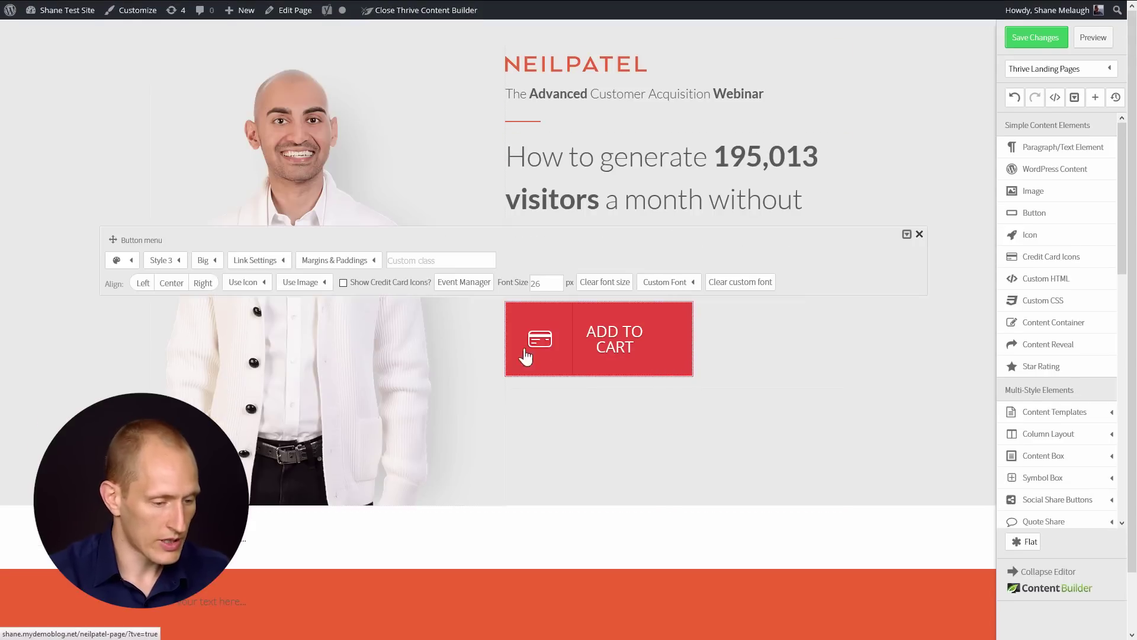
{"action": "left_click", "coordinate": [202, 260]}
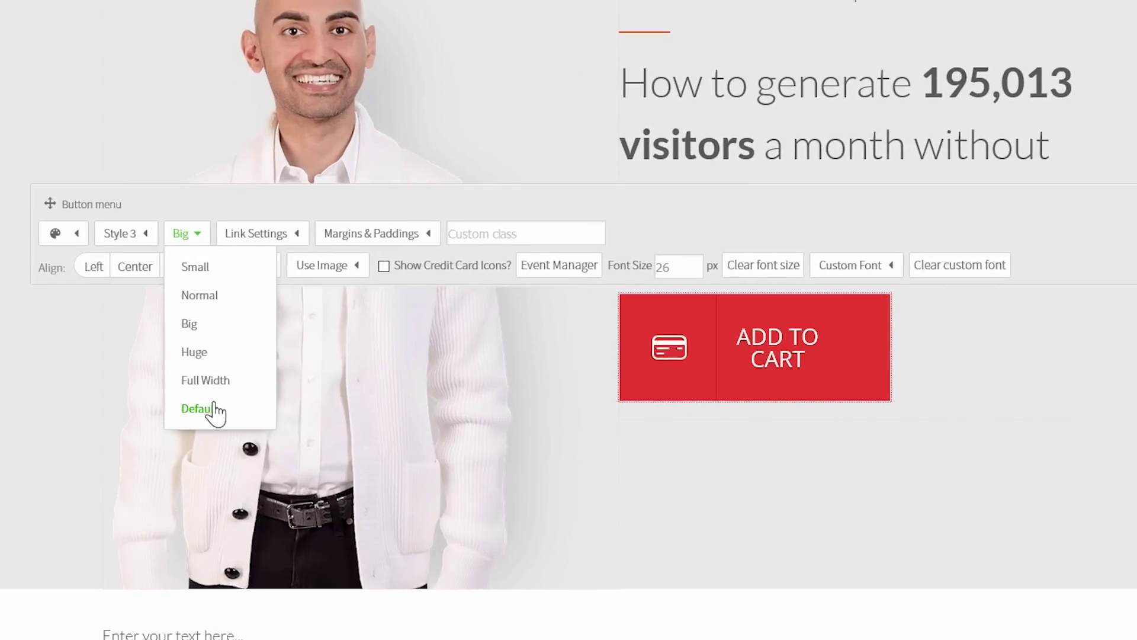
{"action": "left_click", "coordinate": [211, 384]}
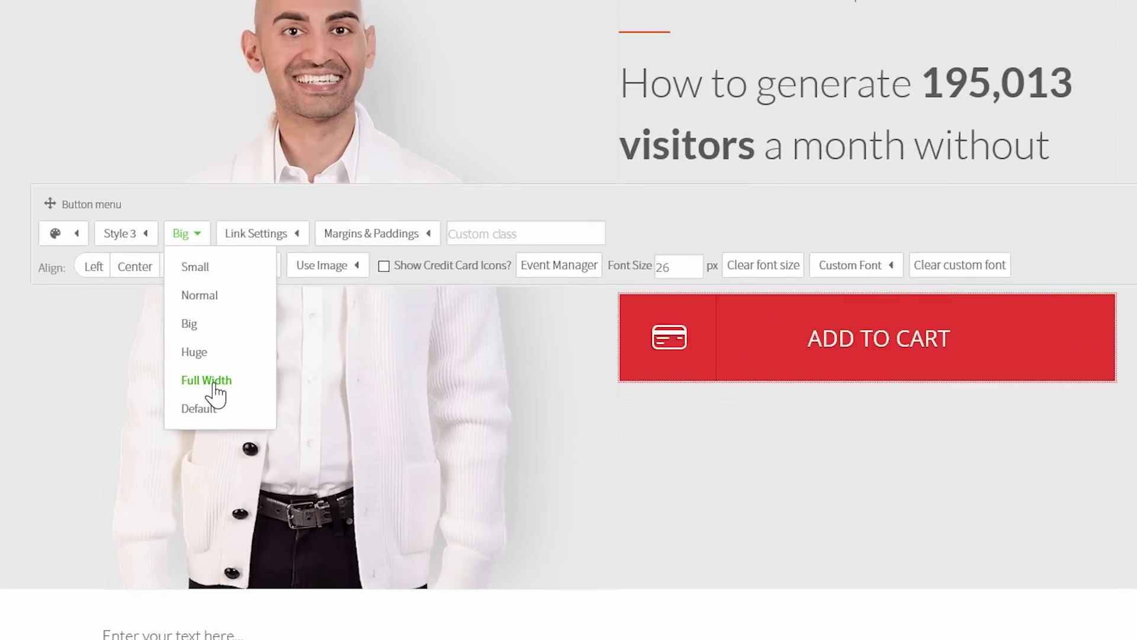
{"action": "left_click", "coordinate": [144, 237]}
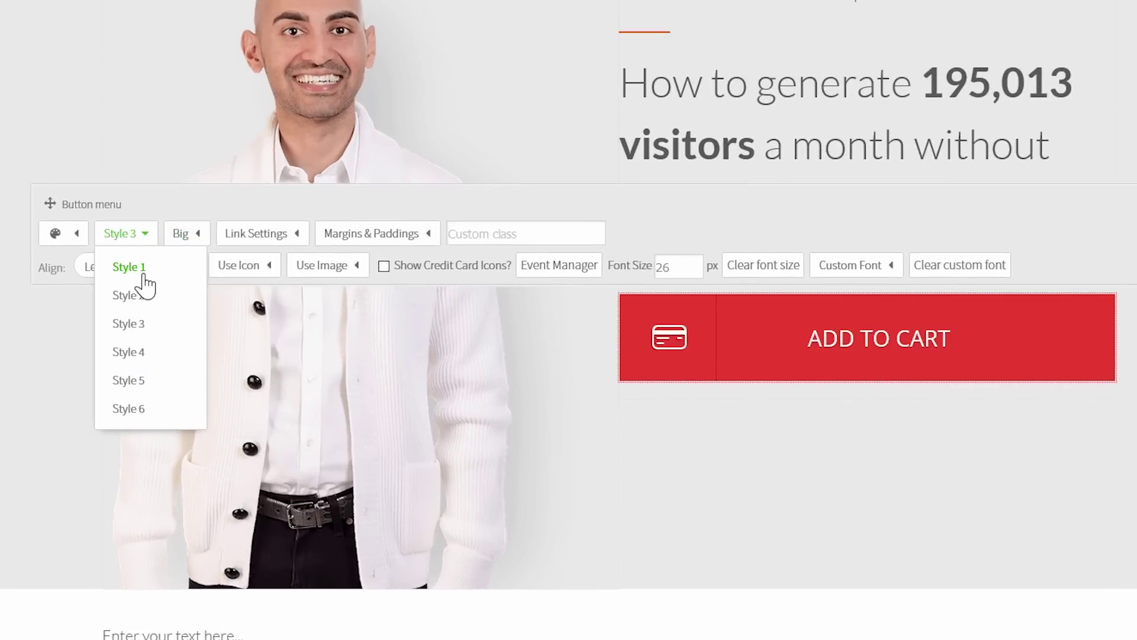
{"action": "left_click", "coordinate": [143, 270]}
{"action": "left_click", "coordinate": [142, 252]}
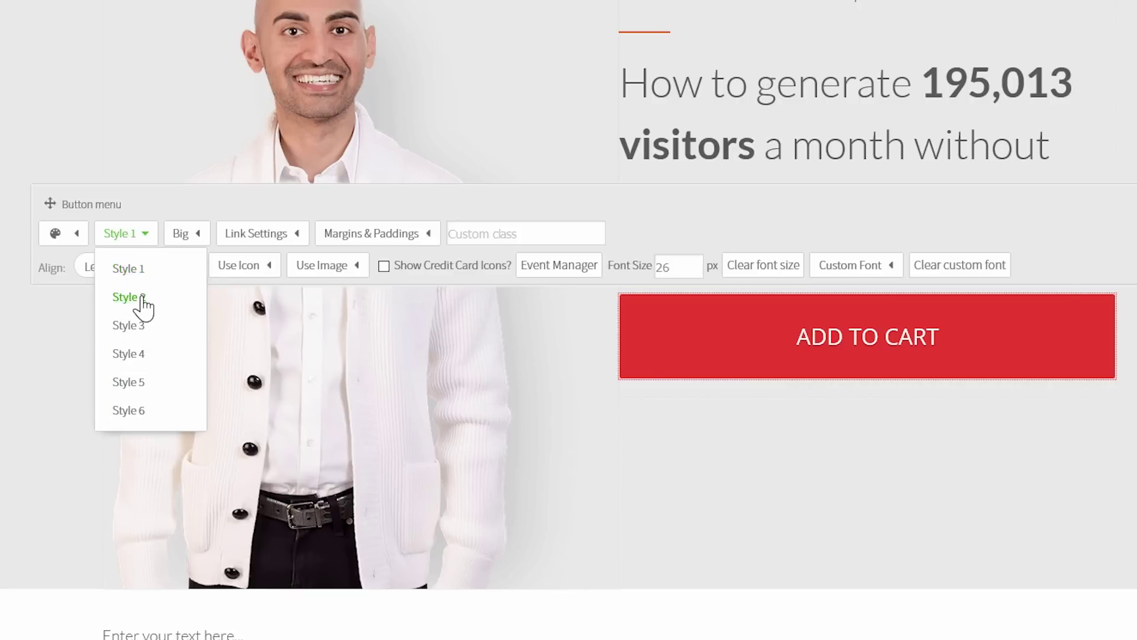
{"action": "left_click", "coordinate": [141, 297]}
{"action": "left_click", "coordinate": [73, 237]}
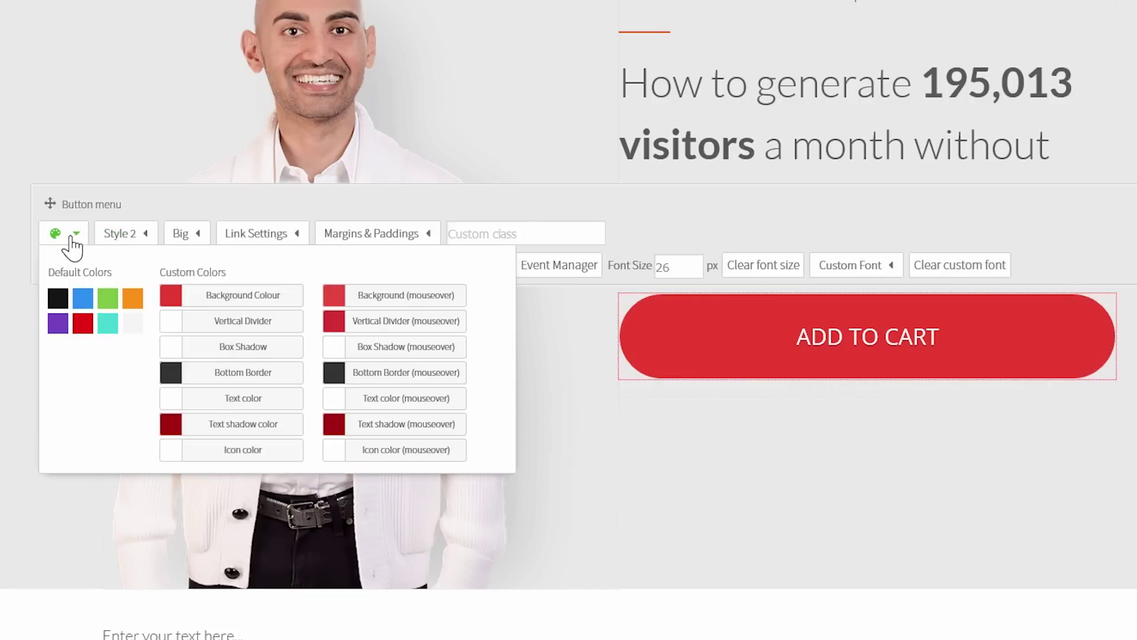
{"action": "left_click", "coordinate": [140, 300]}
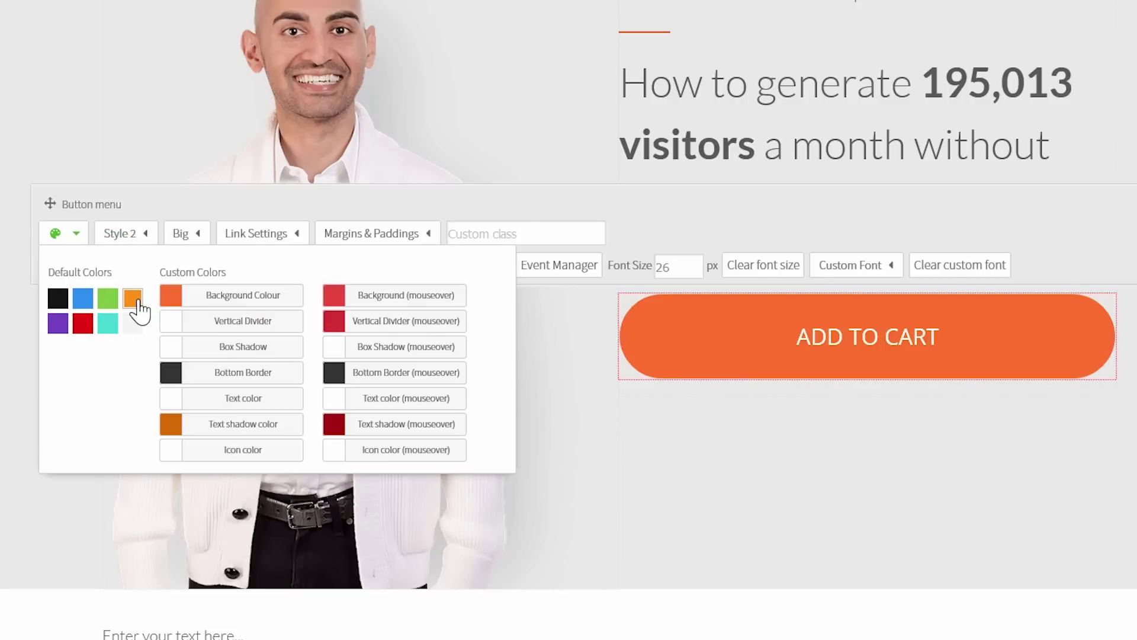
{"action": "left_click", "coordinate": [1089, 513]}
Step: Set the button background to the saved red-orange rgba(241,99,52,1)
{"action": "left_click", "coordinate": [811, 361]}
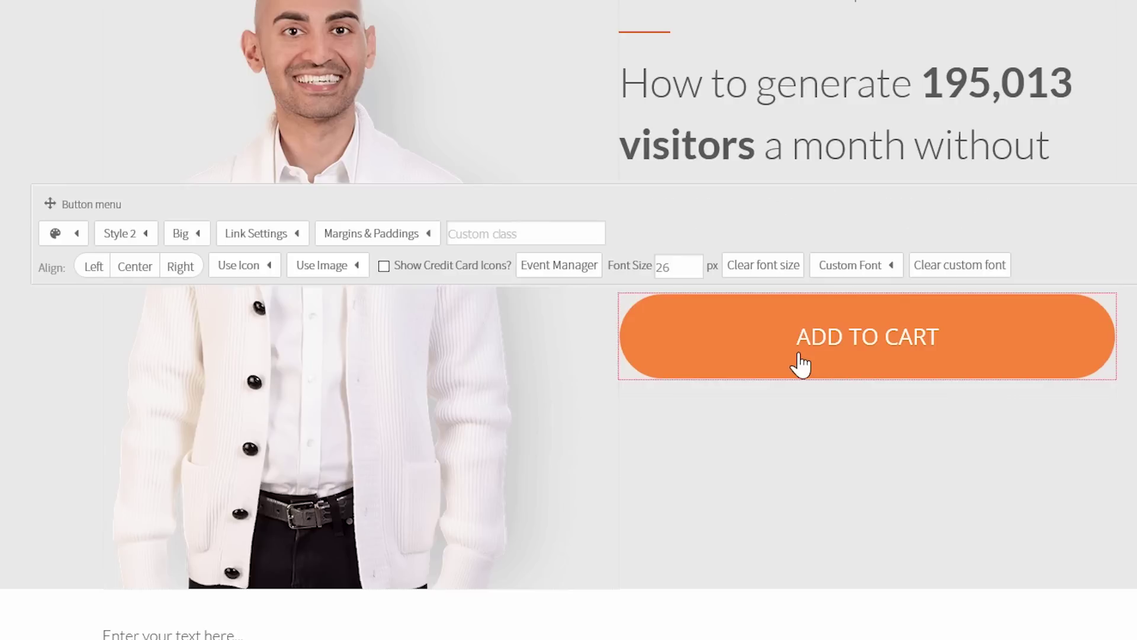
{"action": "left_click", "coordinate": [75, 234]}
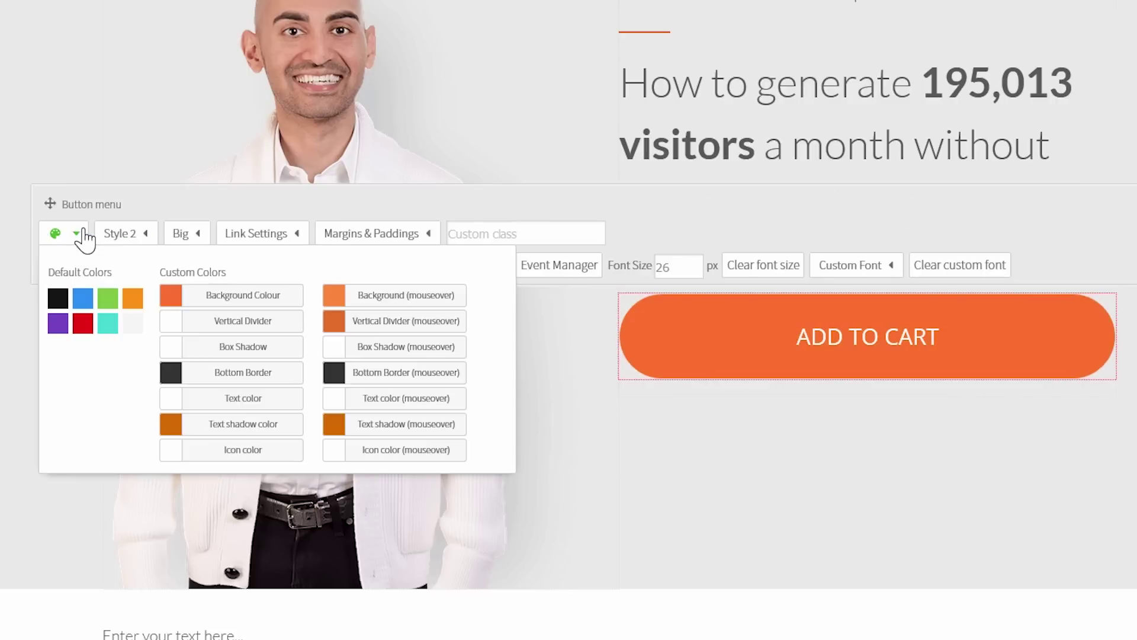
{"action": "left_click", "coordinate": [171, 302]}
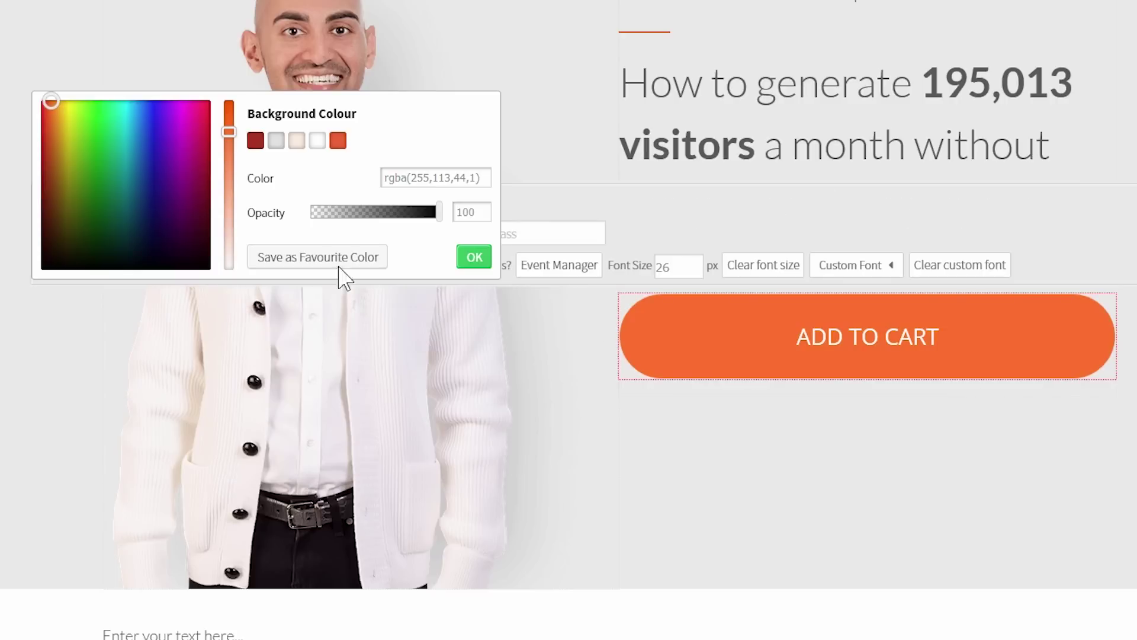
{"action": "left_click", "coordinate": [338, 141]}
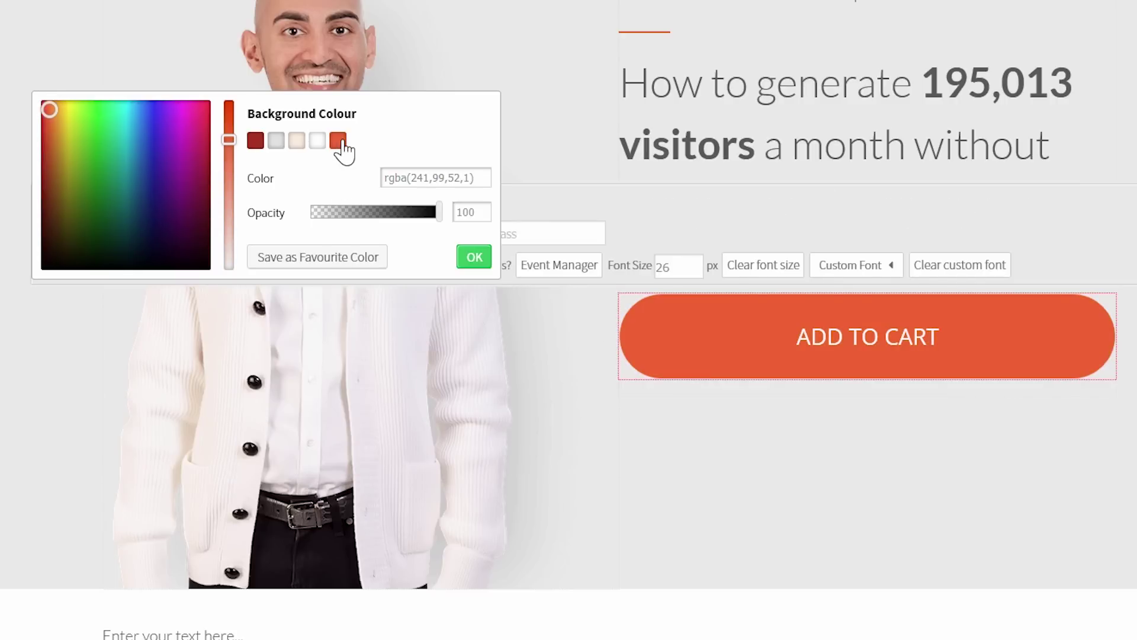
{"action": "left_click", "coordinate": [470, 262]}
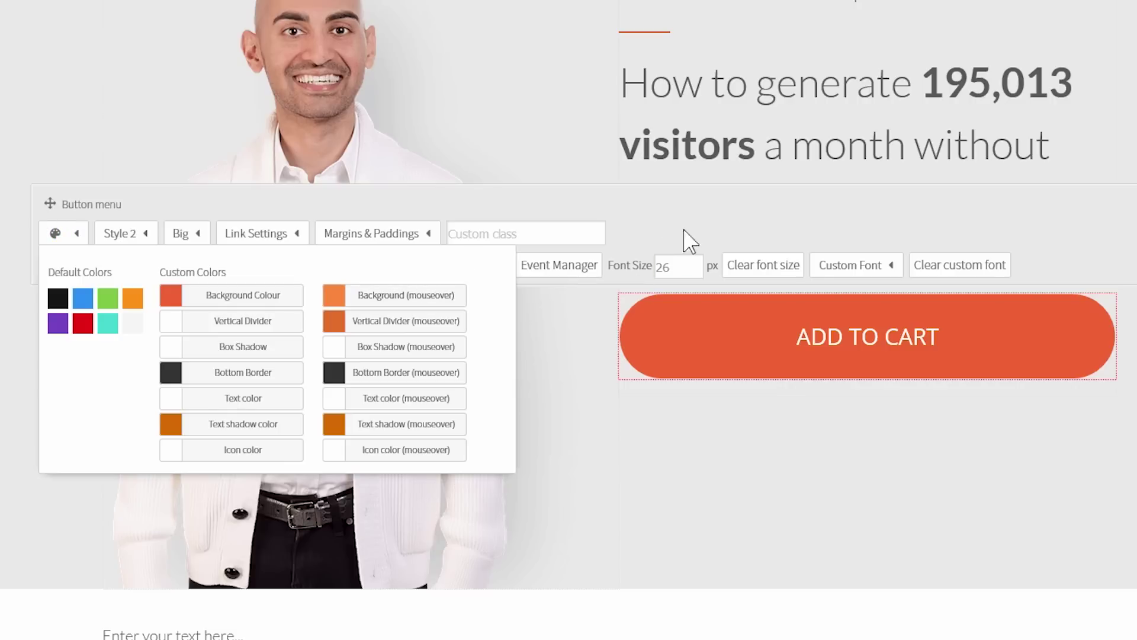
Step: Change the button label to 'Yes, Neil I want the thing'
{"action": "left_click", "coordinate": [713, 225]}
{"action": "left_click", "coordinate": [273, 240]}
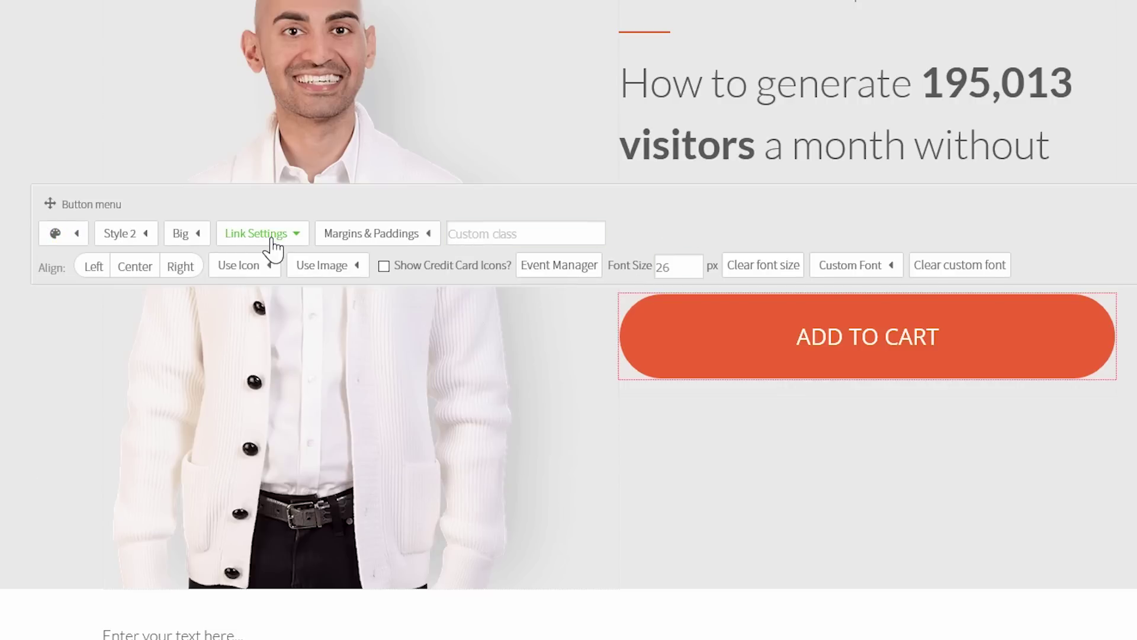
{"action": "key", "text": "ctrl+a"}
{"action": "type", "text": "Yes"}
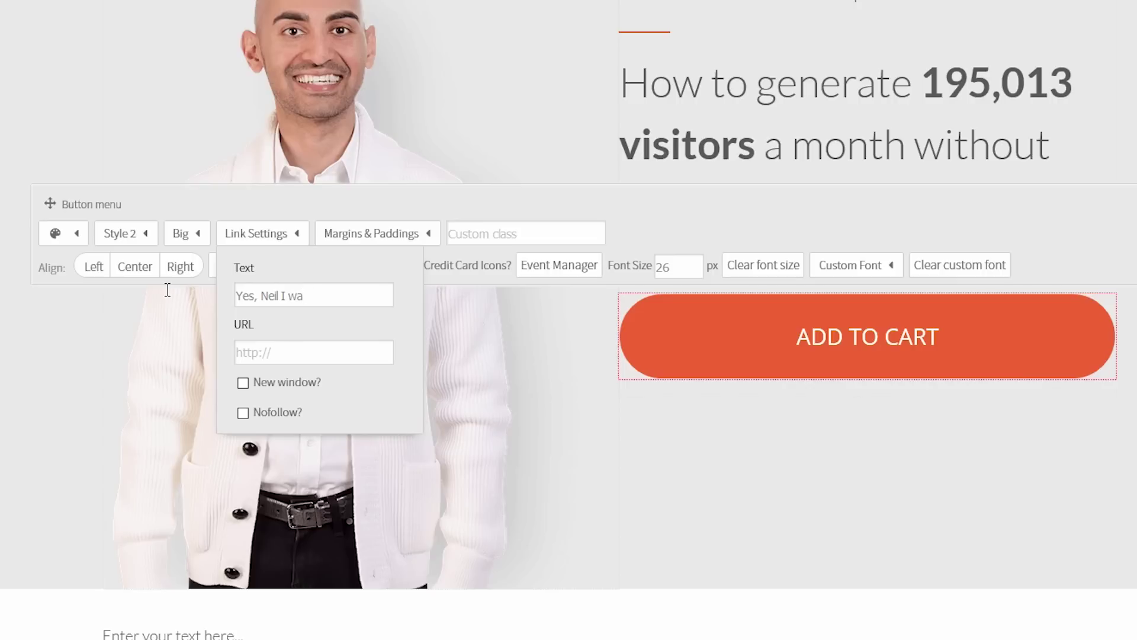
{"action": "type", "text": ", Neil I want the thting"}
{"action": "key", "text": "BackSpace"}
{"action": "key", "text": "BackSpace"}
{"action": "key", "text": "BackSpace"}
{"action": "key", "text": "BackSpace"}
{"action": "key", "text": "Tab"}
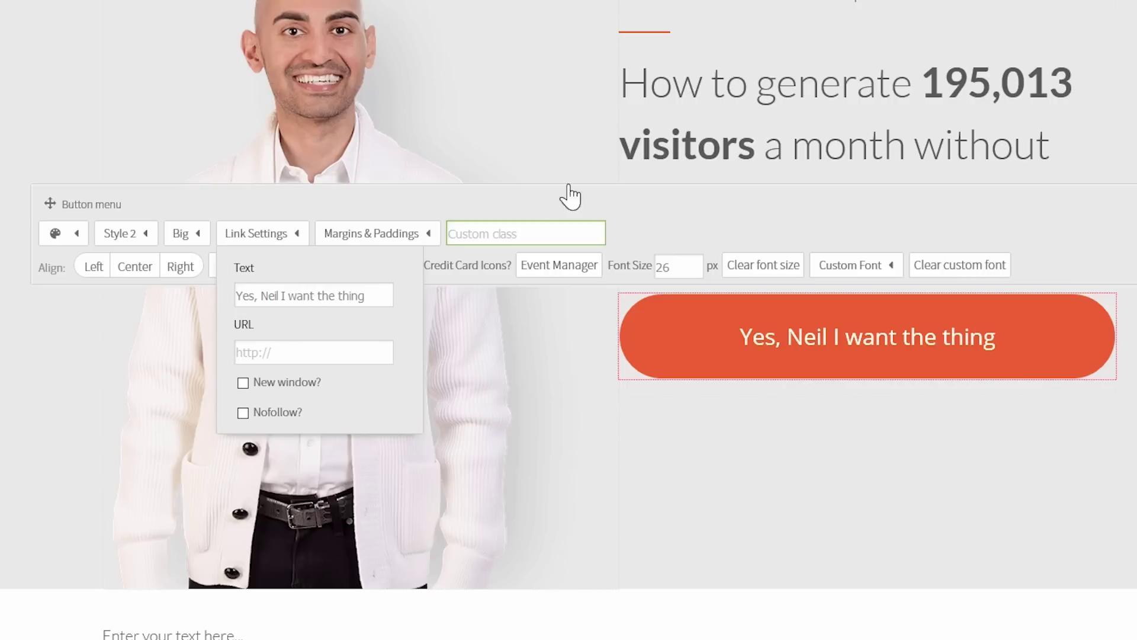
{"action": "left_click", "coordinate": [658, 209]}
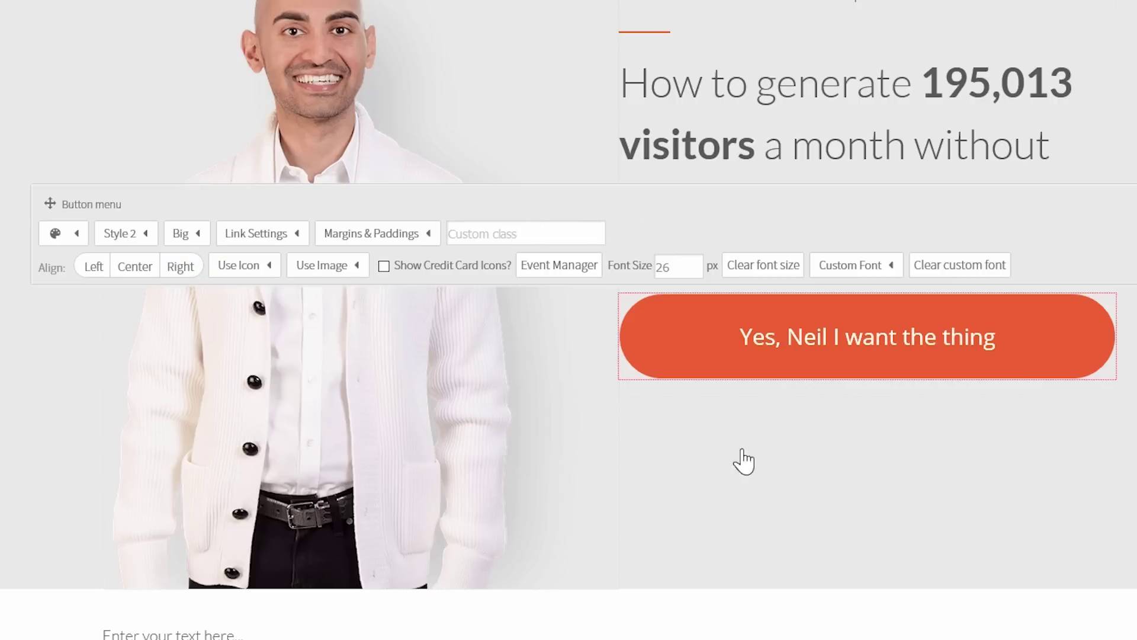
Step: Set the button text to Lato 1.6em at 30px font size, then view the reference page
{"action": "left_click", "coordinate": [869, 279]}
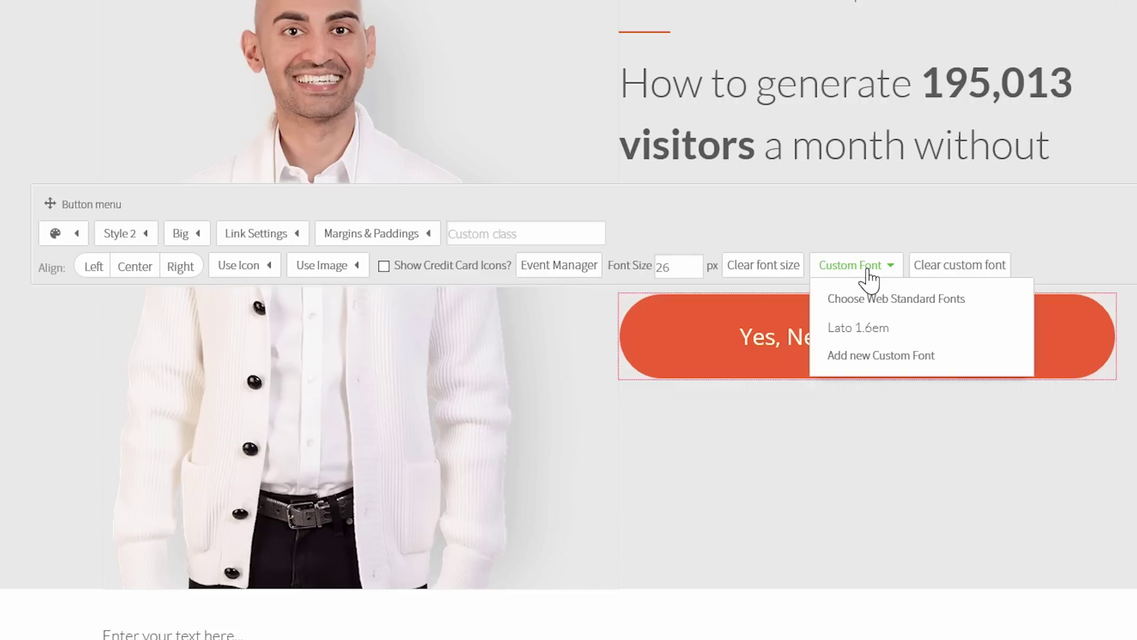
{"action": "left_click", "coordinate": [891, 332]}
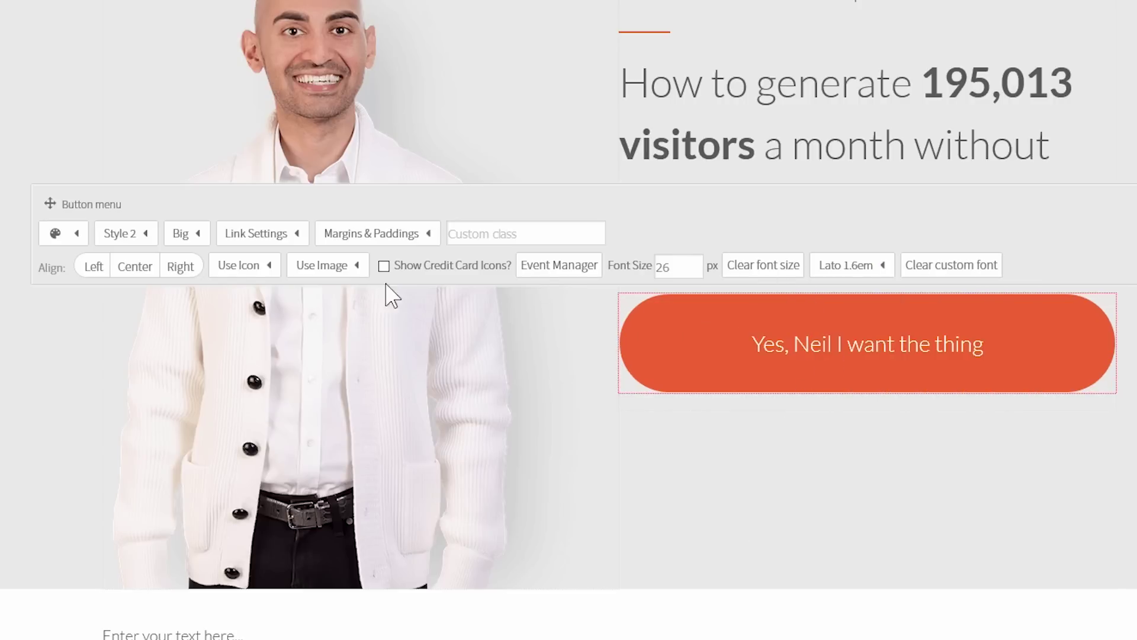
{"action": "left_click", "coordinate": [762, 271]}
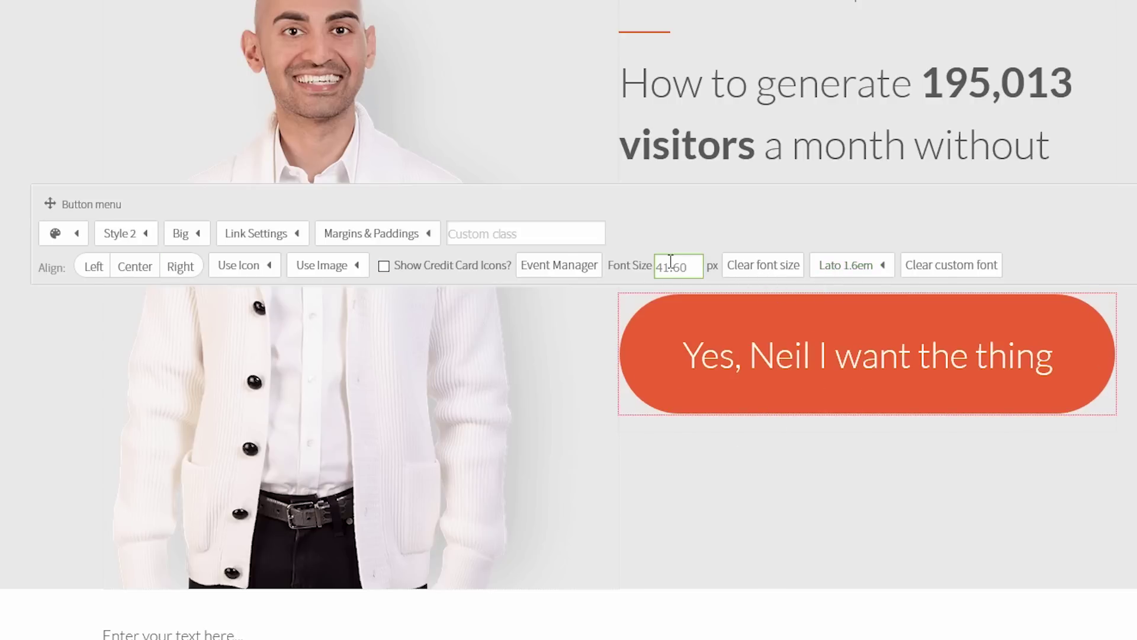
{"action": "left_click_drag", "start_coordinate": [672, 266], "coordinate": [560, 264]}
{"action": "type", "text": "24"}
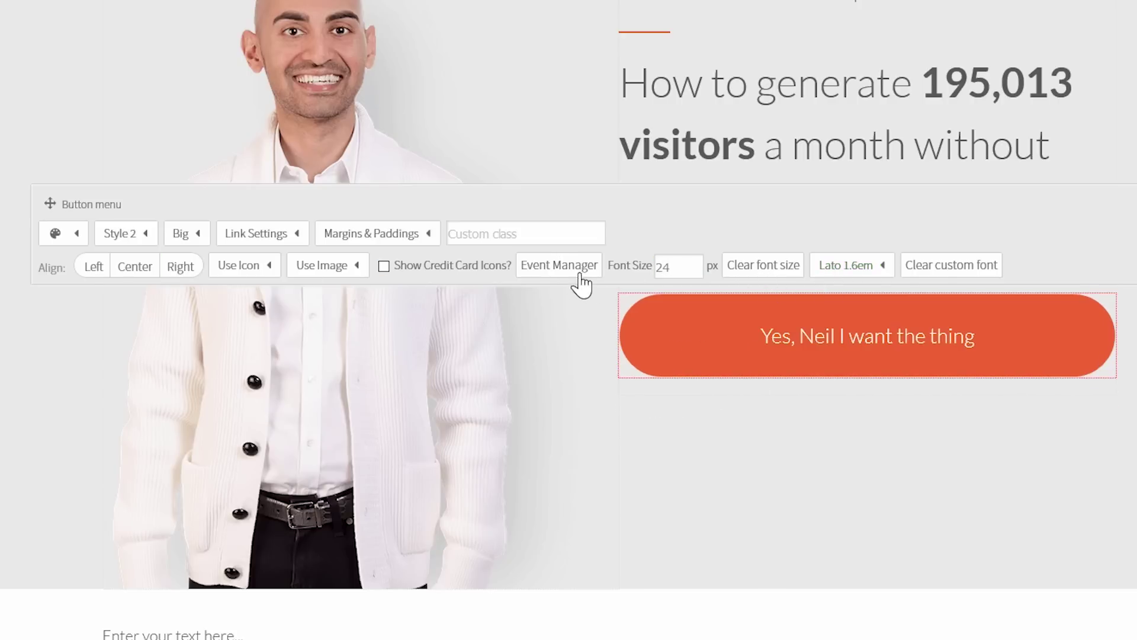
{"action": "left_click_drag", "start_coordinate": [672, 266], "coordinate": [575, 267]}
{"action": "type", "text": "30"}
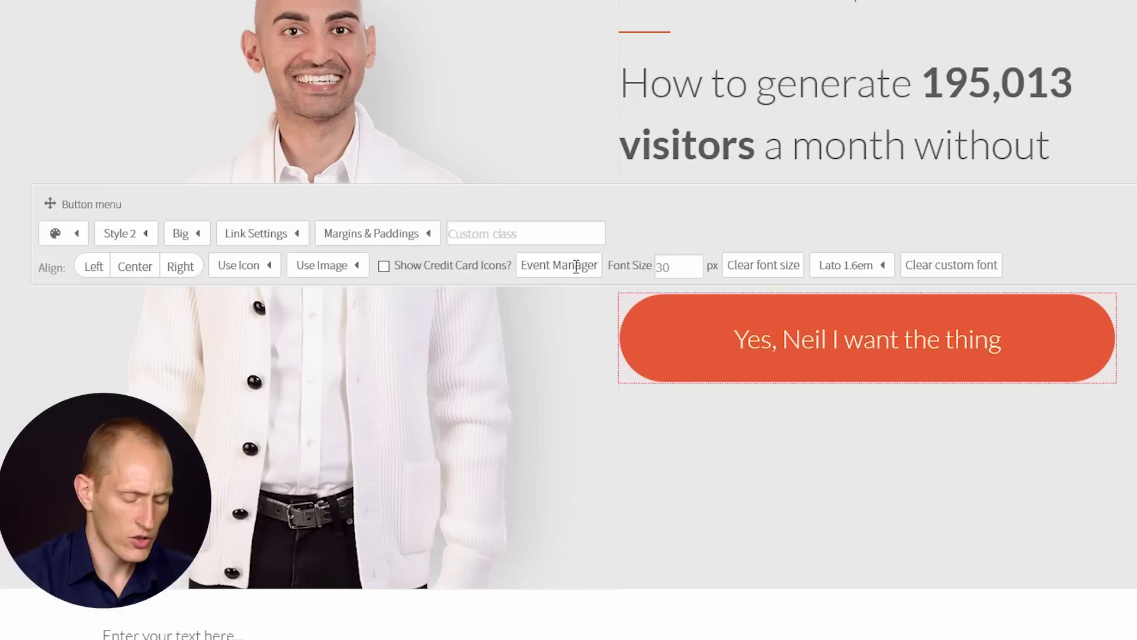
{"action": "left_click", "coordinate": [787, 460]}
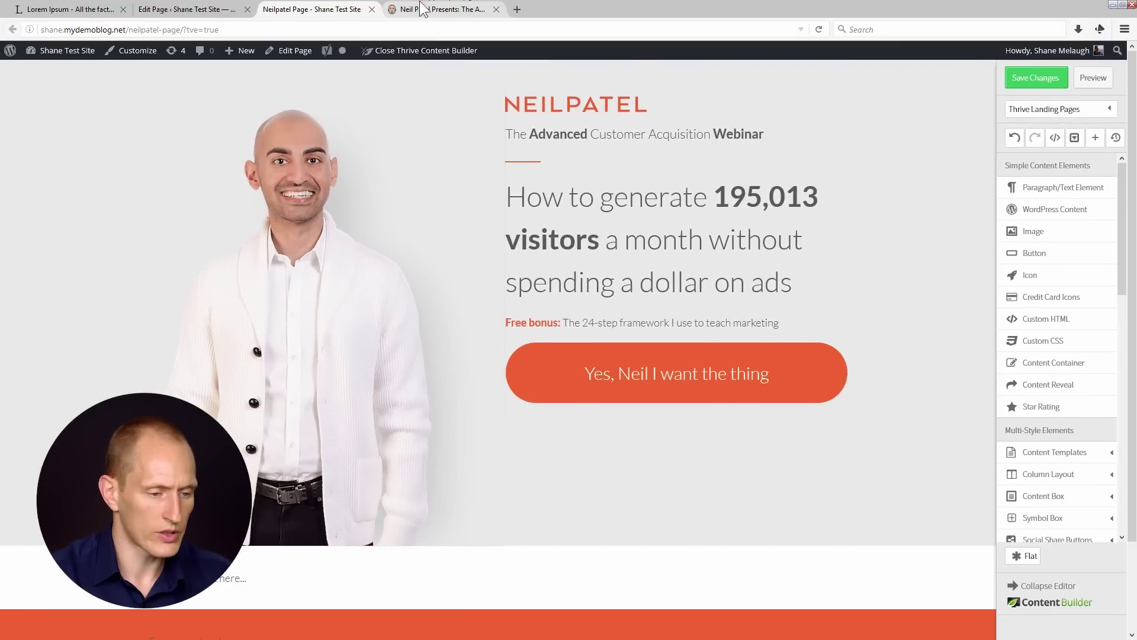
{"action": "left_click", "coordinate": [422, 9]}
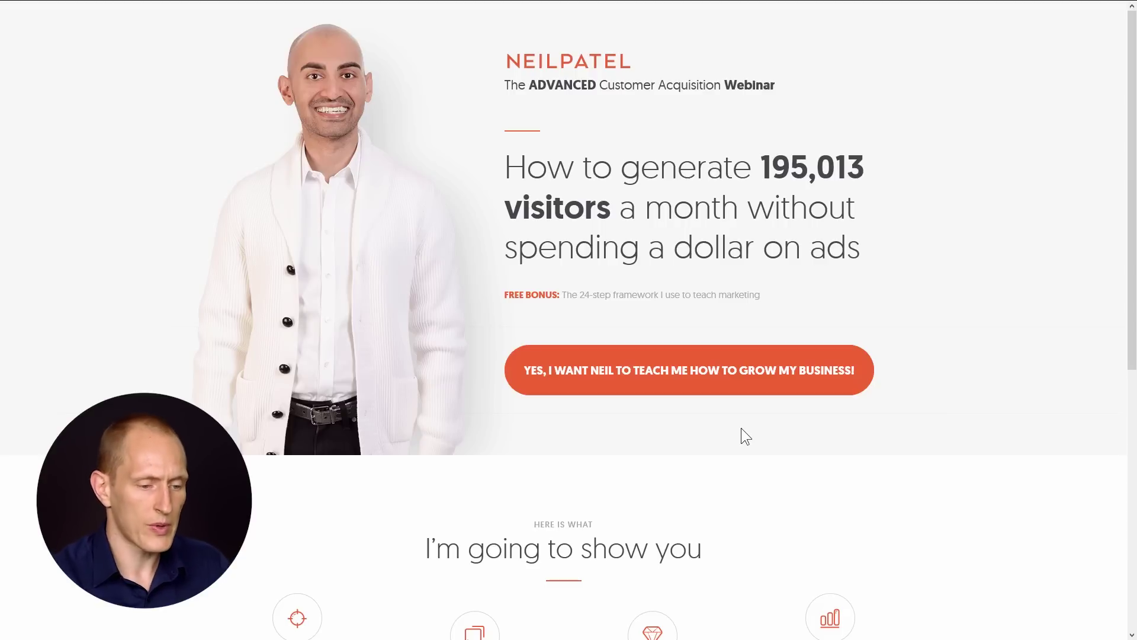
Step: Return to the editor and select the 'Yes, Neil I want the thing' button
{"action": "left_click", "coordinate": [312, 9]}
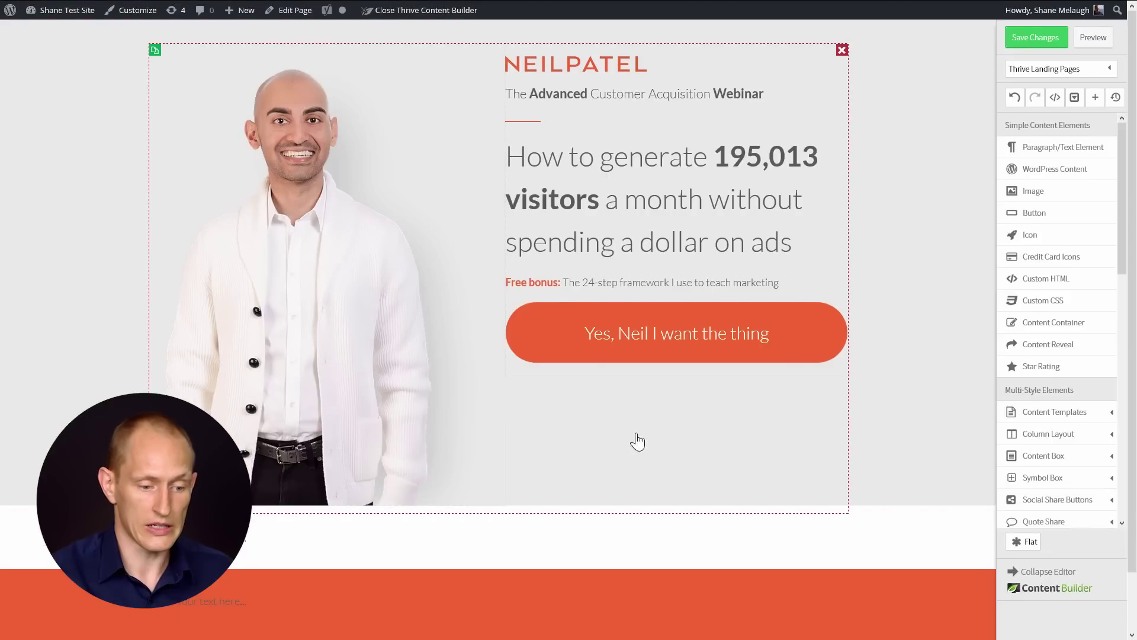
{"action": "left_click", "coordinate": [597, 360]}
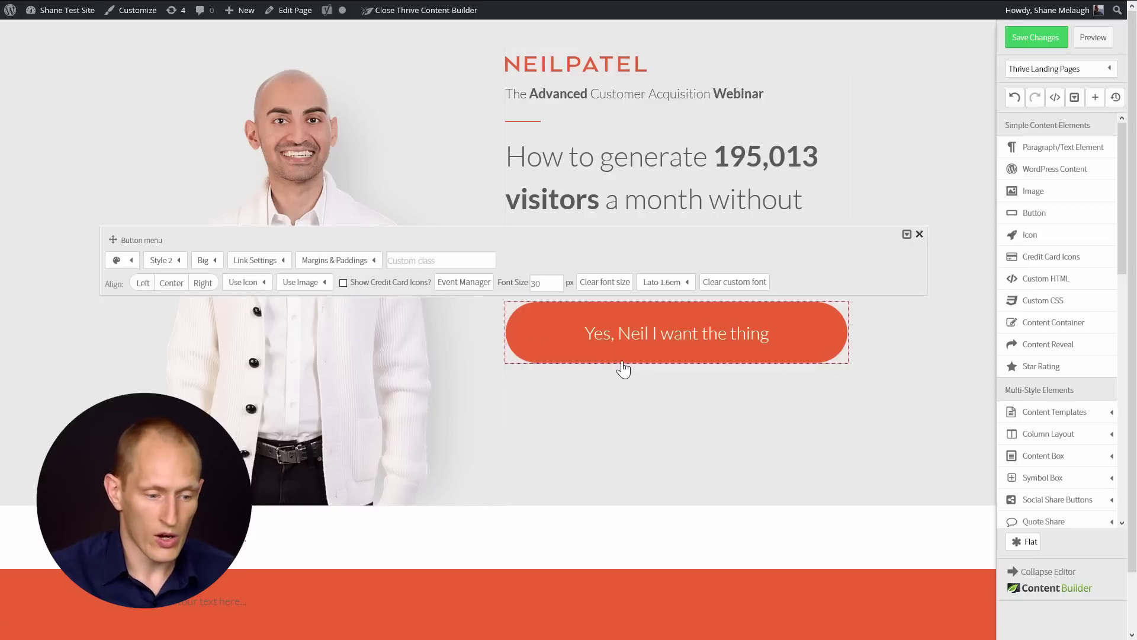
Step: Set the CTA button's vertical padding to 30px and its top margin to 40px
{"action": "left_click", "coordinate": [351, 264]}
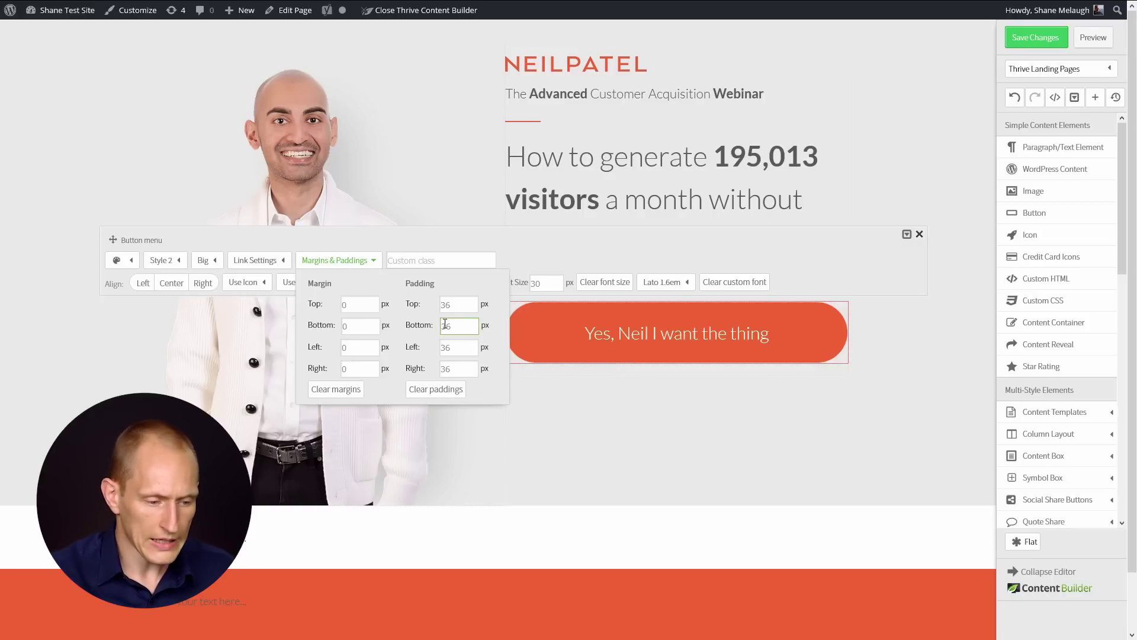
{"action": "double_click", "coordinate": [465, 304]}
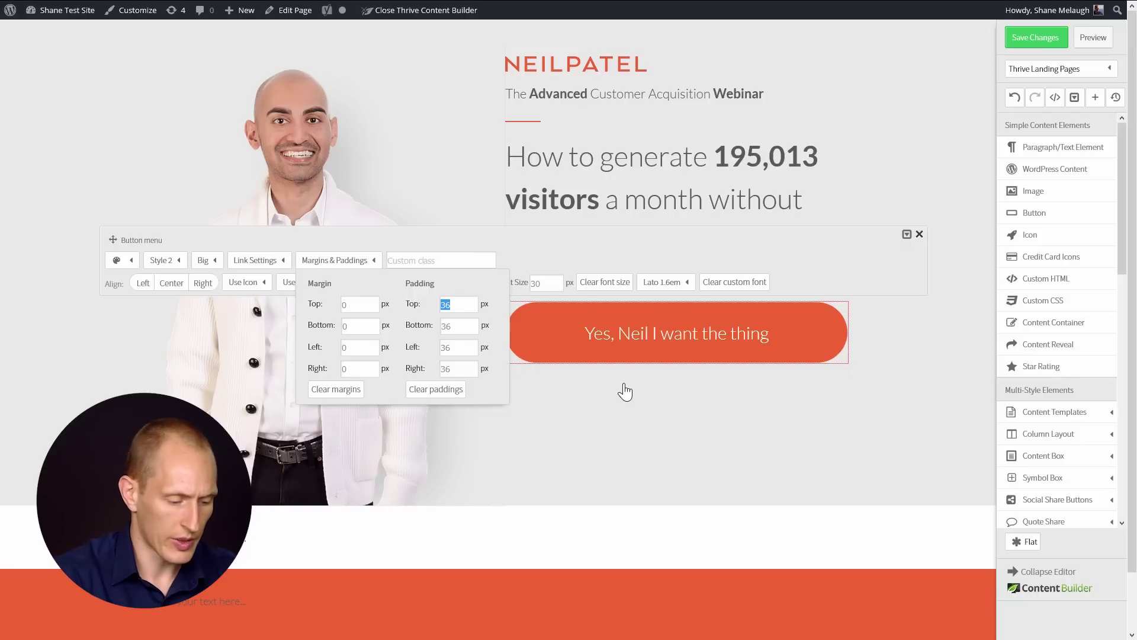
{"action": "key", "text": "Tab"}
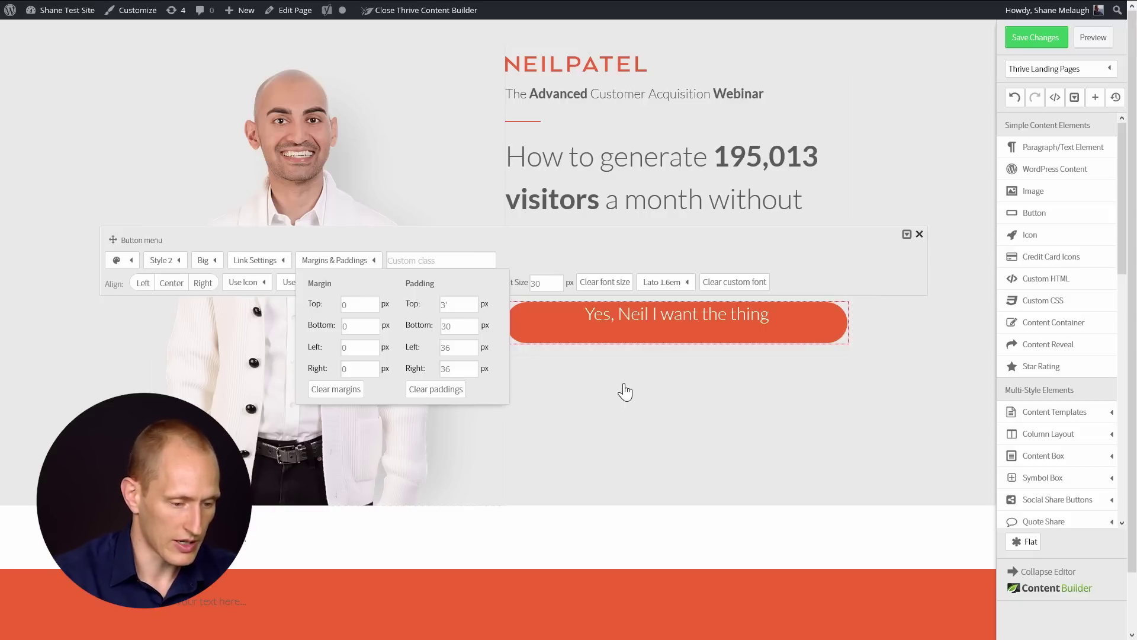
{"action": "left_click", "coordinate": [460, 305]}
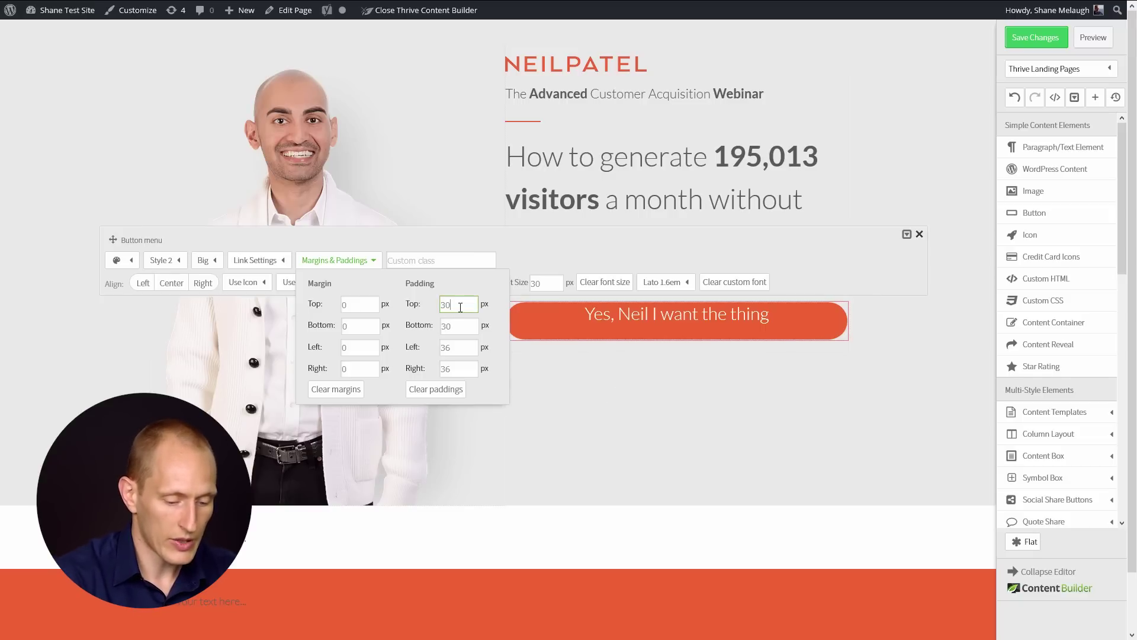
{"action": "left_click", "coordinate": [684, 403]}
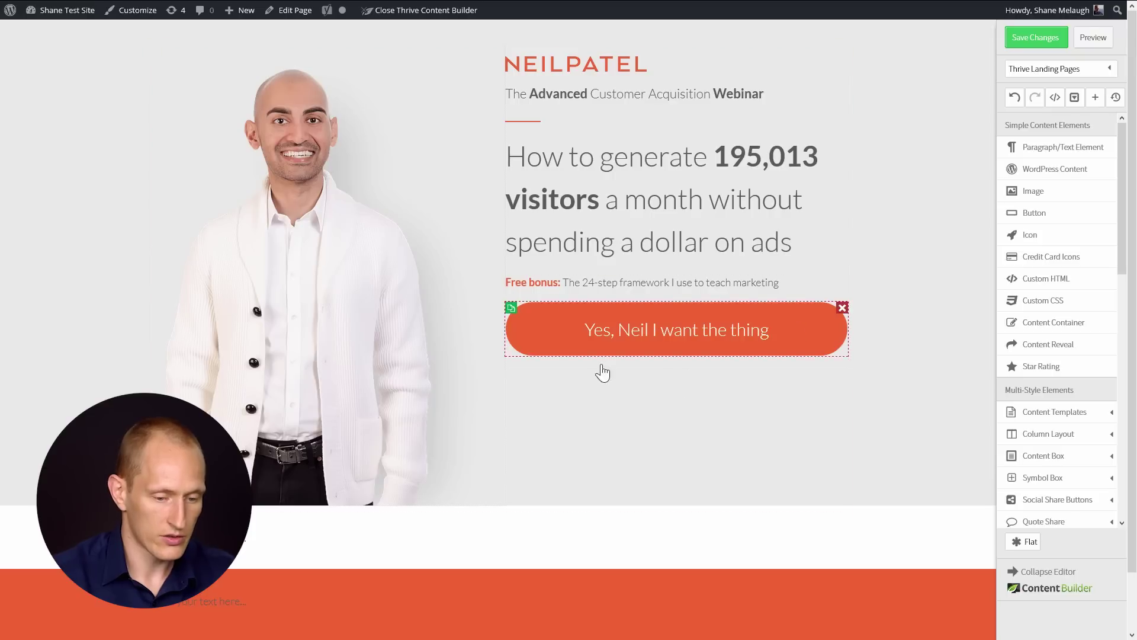
{"action": "left_click", "coordinate": [622, 355]}
{"action": "left_click", "coordinate": [337, 261]}
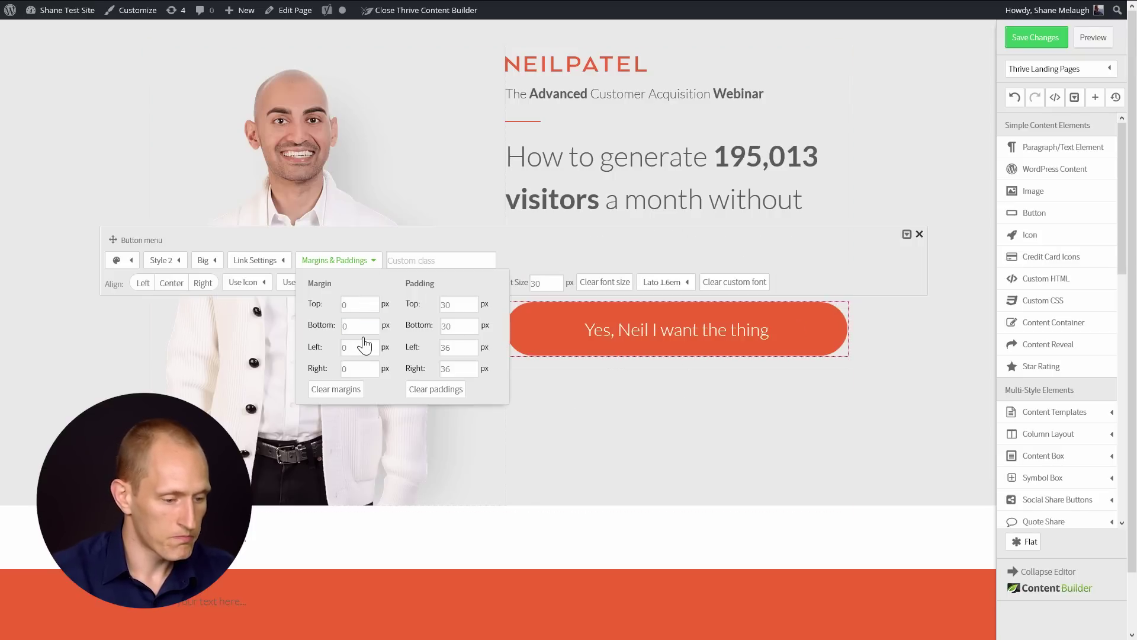
{"action": "double_click", "coordinate": [354, 304]}
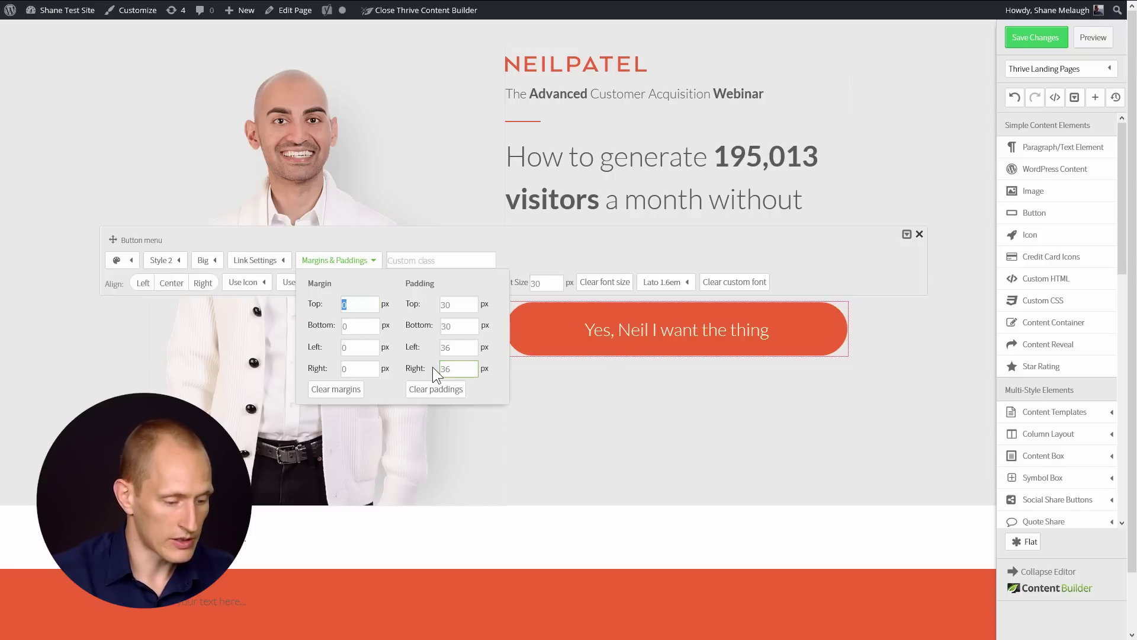
{"action": "type", "text": "40"}
{"action": "key", "text": "Tab"}
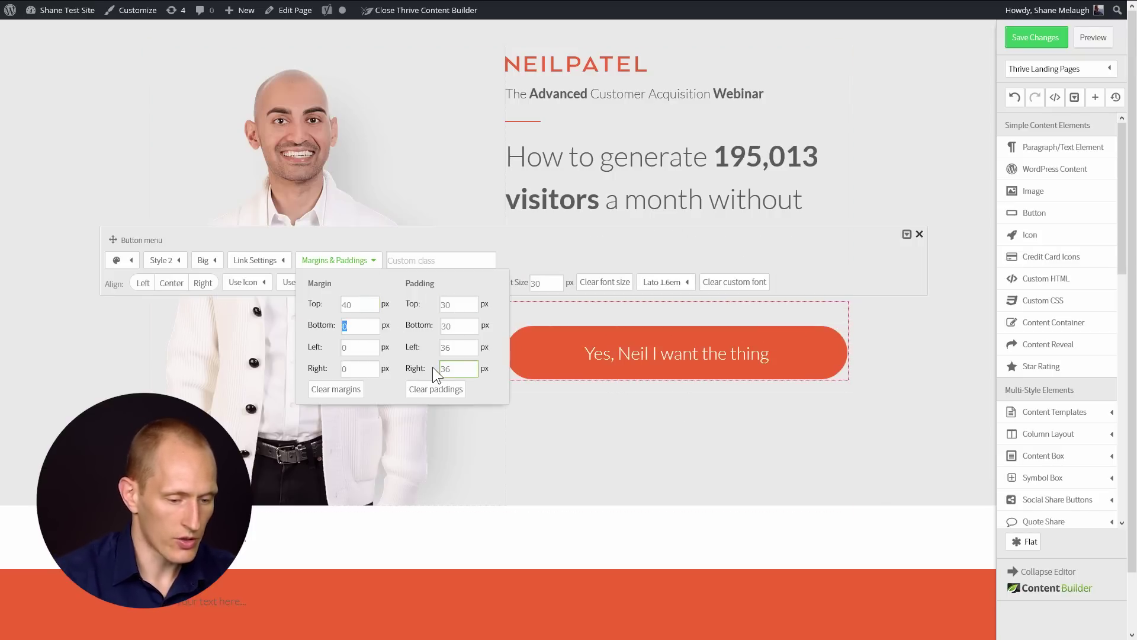
{"action": "left_click", "coordinate": [769, 490]}
Step: Give the Free bonus line 40px top and bottom margins
{"action": "left_click", "coordinate": [569, 284]}
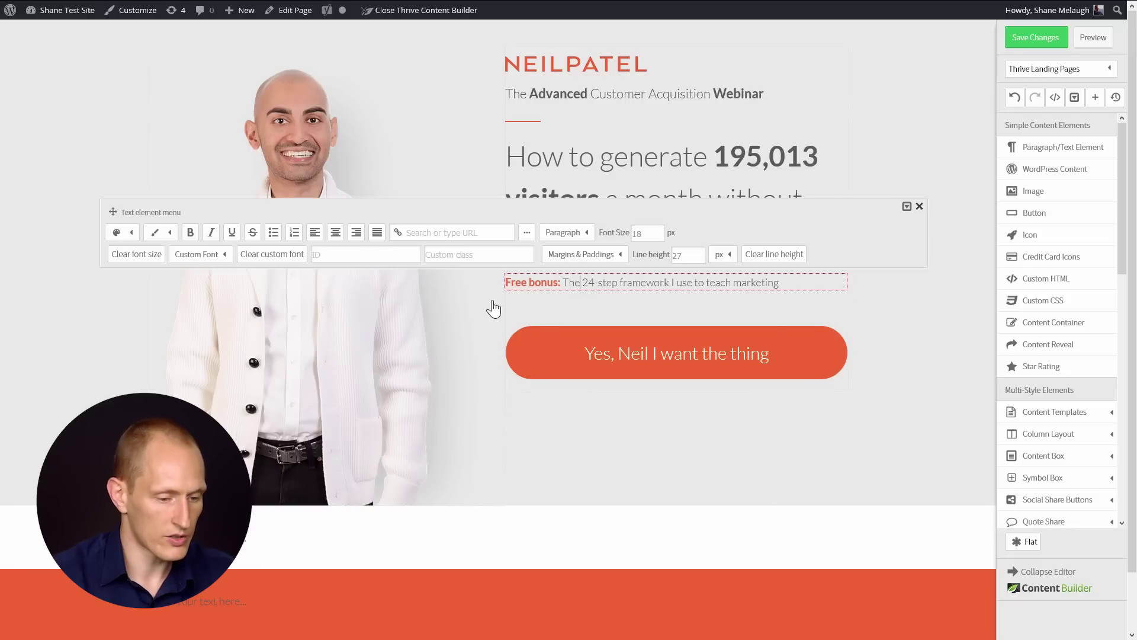
{"action": "left_click", "coordinate": [582, 254]}
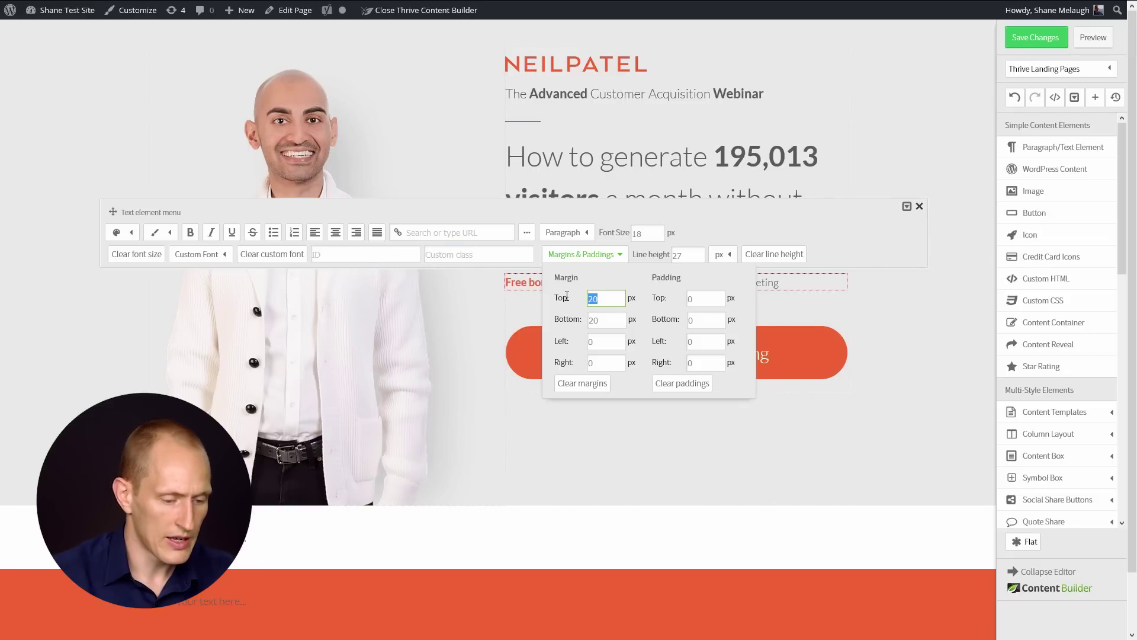
{"action": "type", "text": "40"}
{"action": "key", "text": "Tab"}
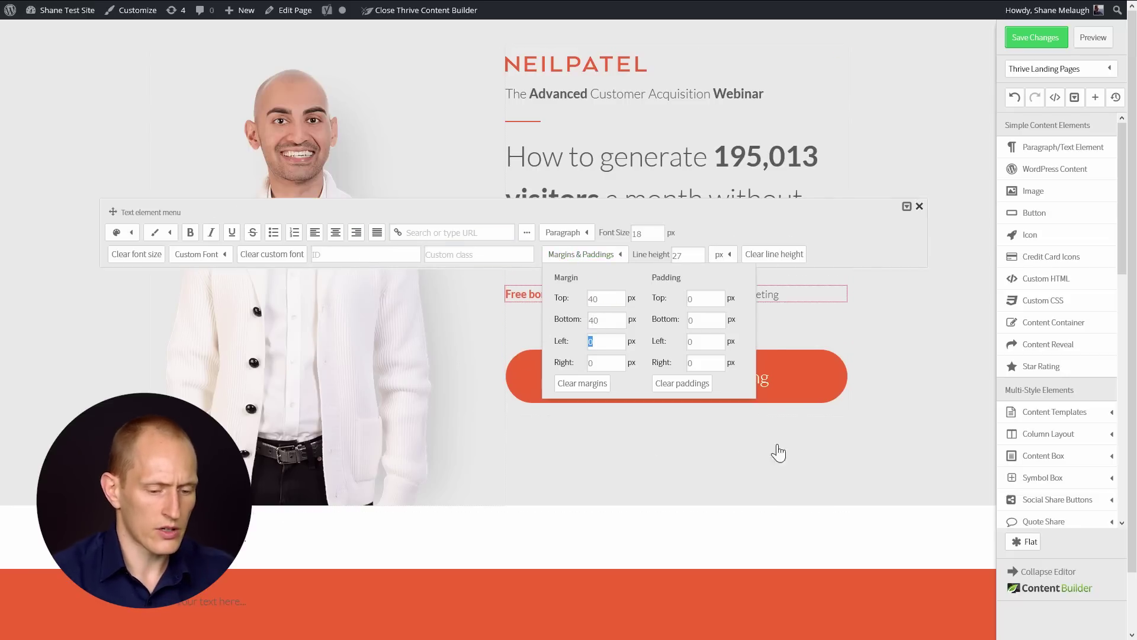
{"action": "left_click", "coordinate": [788, 455]}
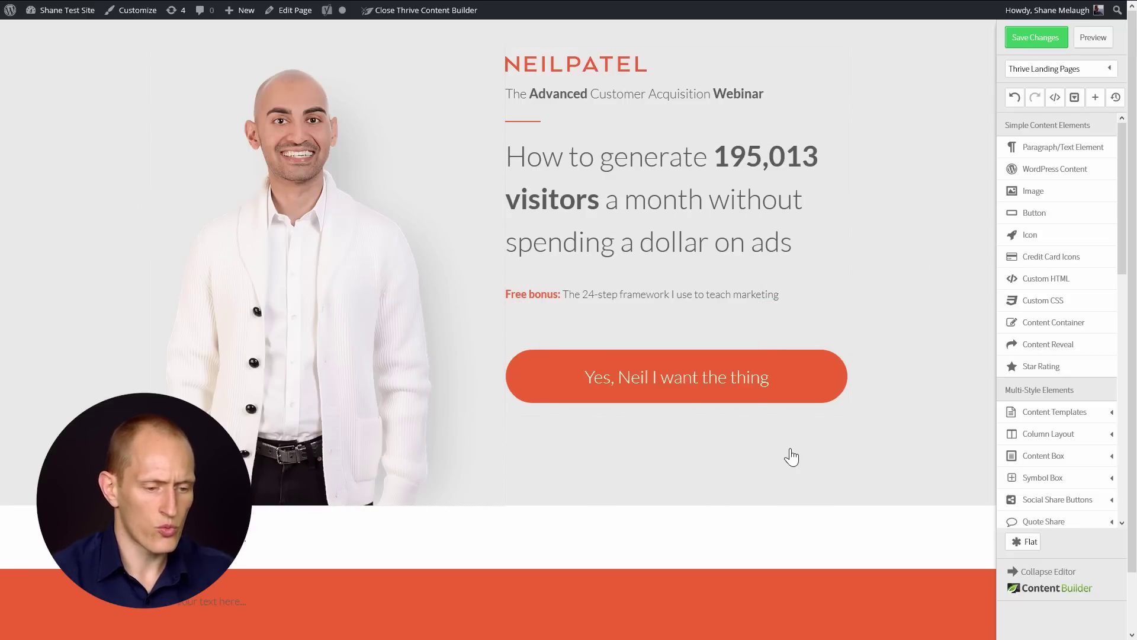
Step: Give the NEILPATEL logo a top margin of 50 so the hero text column sits lower
{"action": "left_click", "coordinate": [603, 70]}
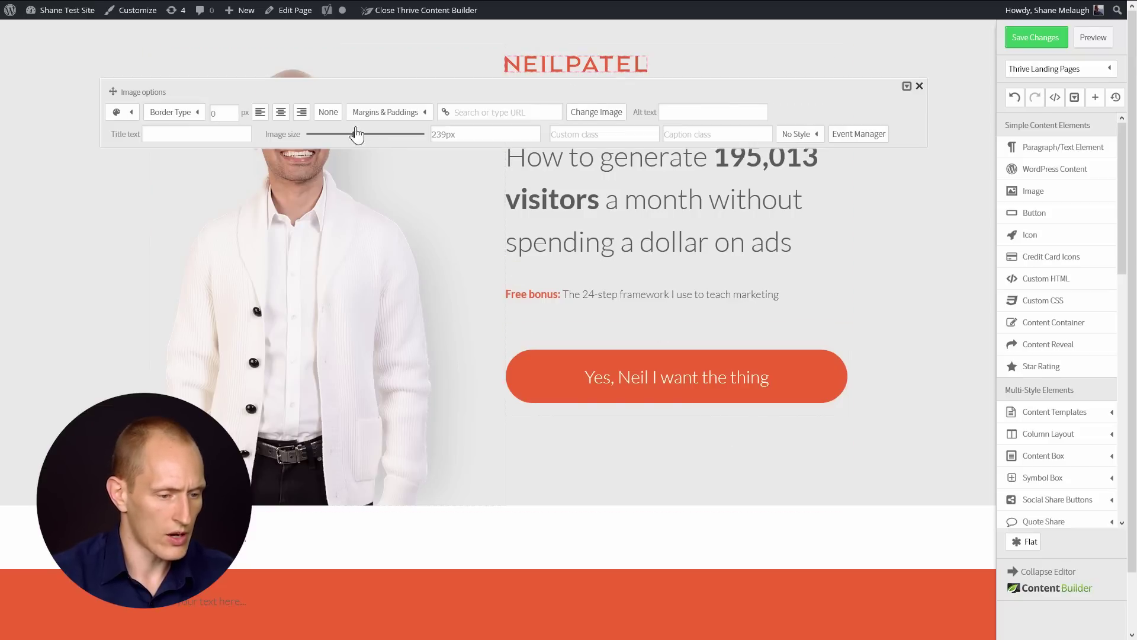
{"action": "left_click", "coordinate": [385, 113]}
{"action": "left_click_drag", "start_coordinate": [409, 157], "coordinate": [353, 156]}
{"action": "type", "text": "5"}
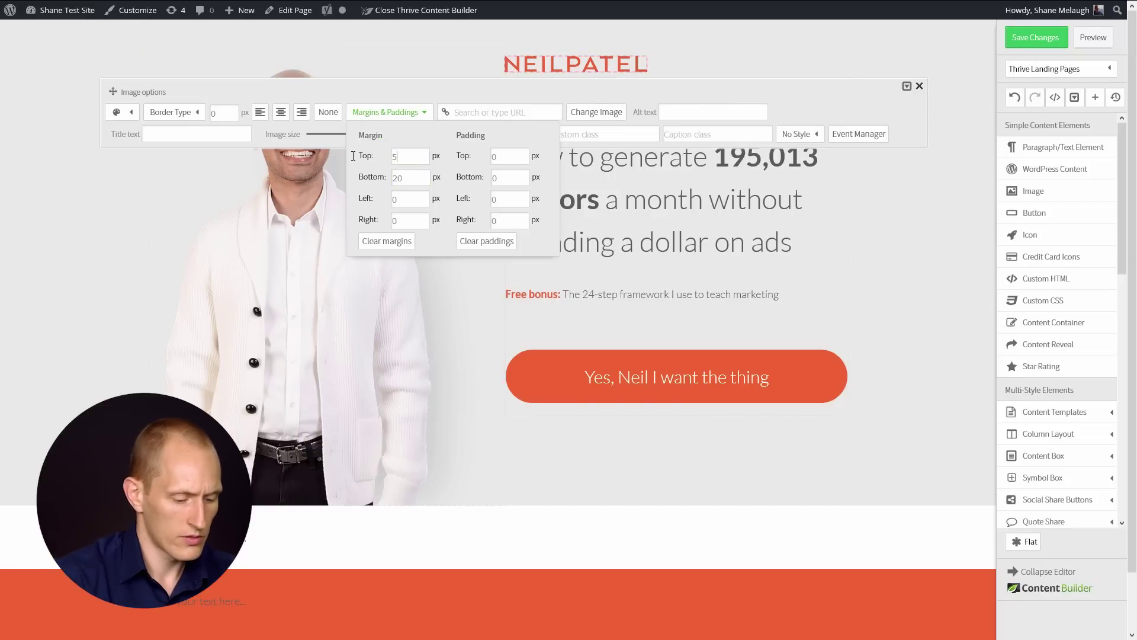
{"action": "type", "text": ",0"}
{"action": "left_click", "coordinate": [615, 460]}
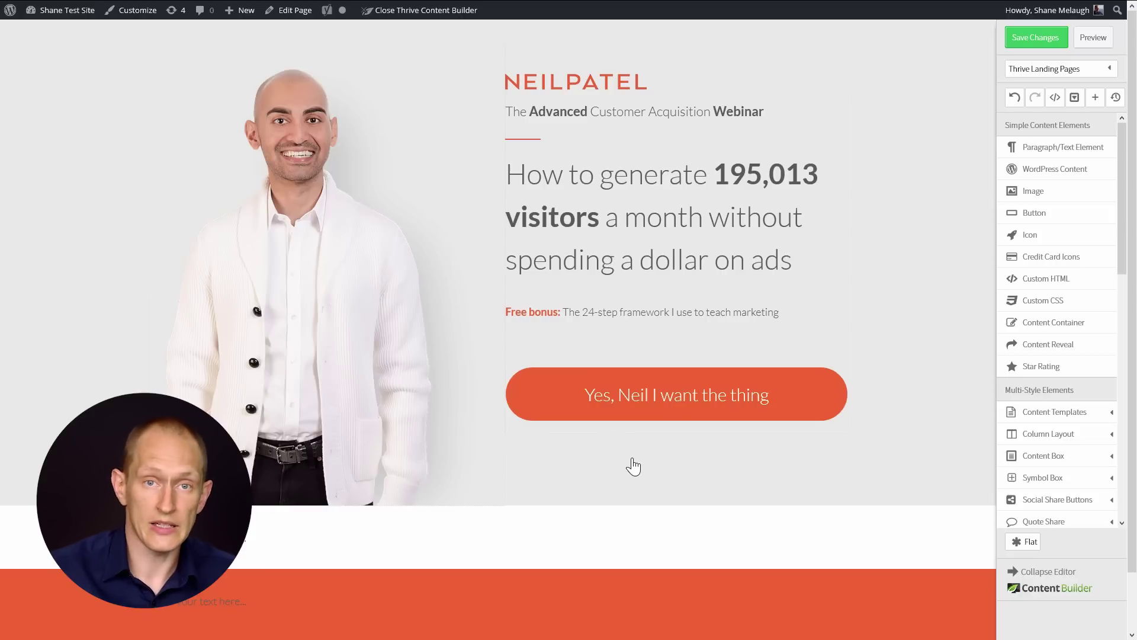
{"action": "scroll", "coordinate": [579, 353], "scroll_direction": "down", "scroll_amount": 1}
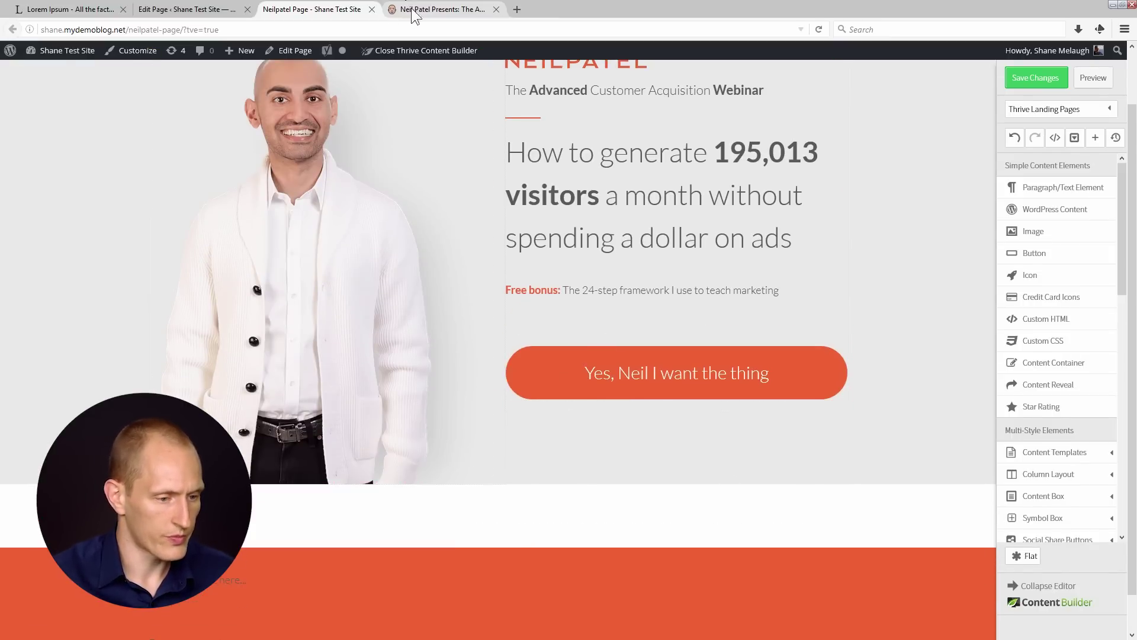
Step: Check the reference page's next section, then start editing the empty text element below the hero
{"action": "left_click", "coordinate": [415, 12]}
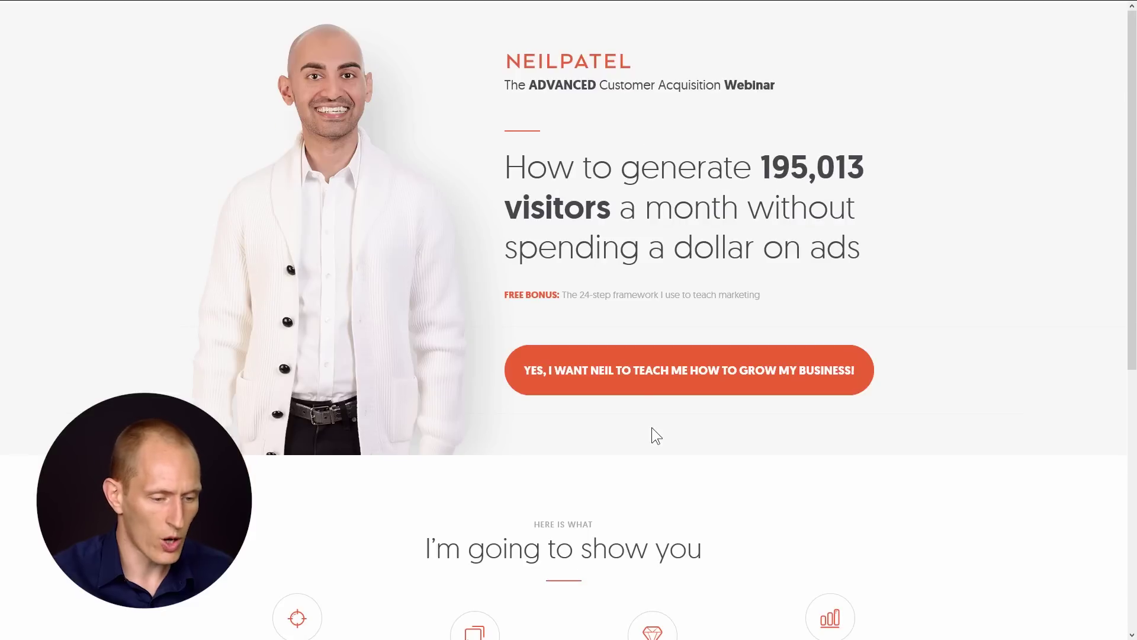
{"action": "scroll", "coordinate": [819, 415], "scroll_direction": "down", "scroll_amount": 6}
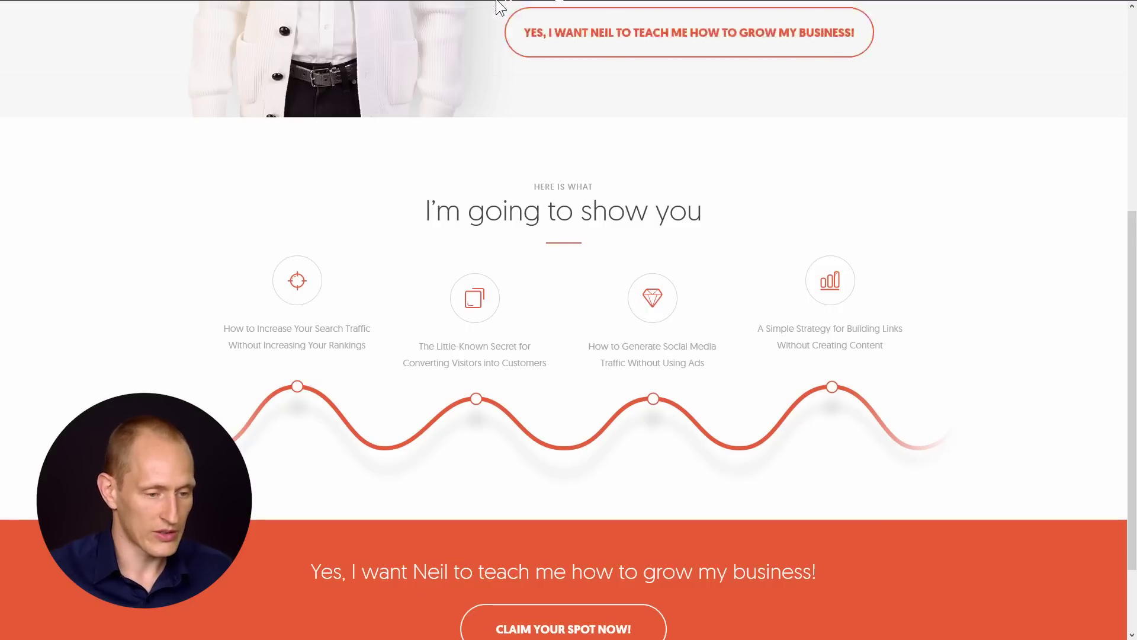
{"action": "left_click", "coordinate": [290, 9]}
{"action": "left_click", "coordinate": [260, 477]}
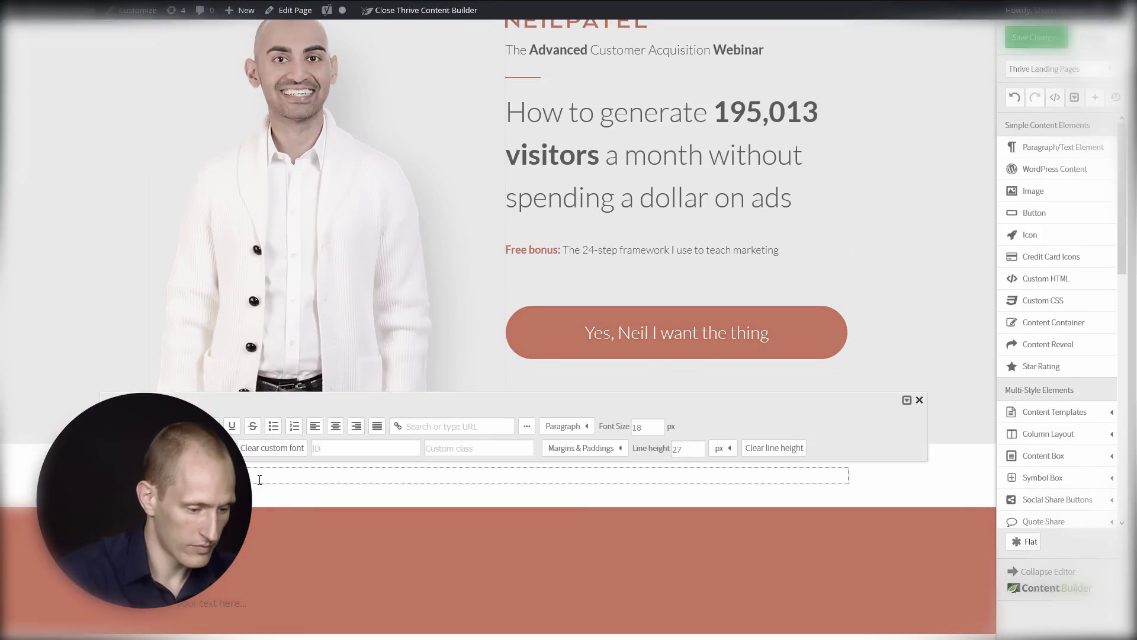
{"action": "left_click", "coordinate": [584, 508]}
{"action": "left_click", "coordinate": [517, 498]}
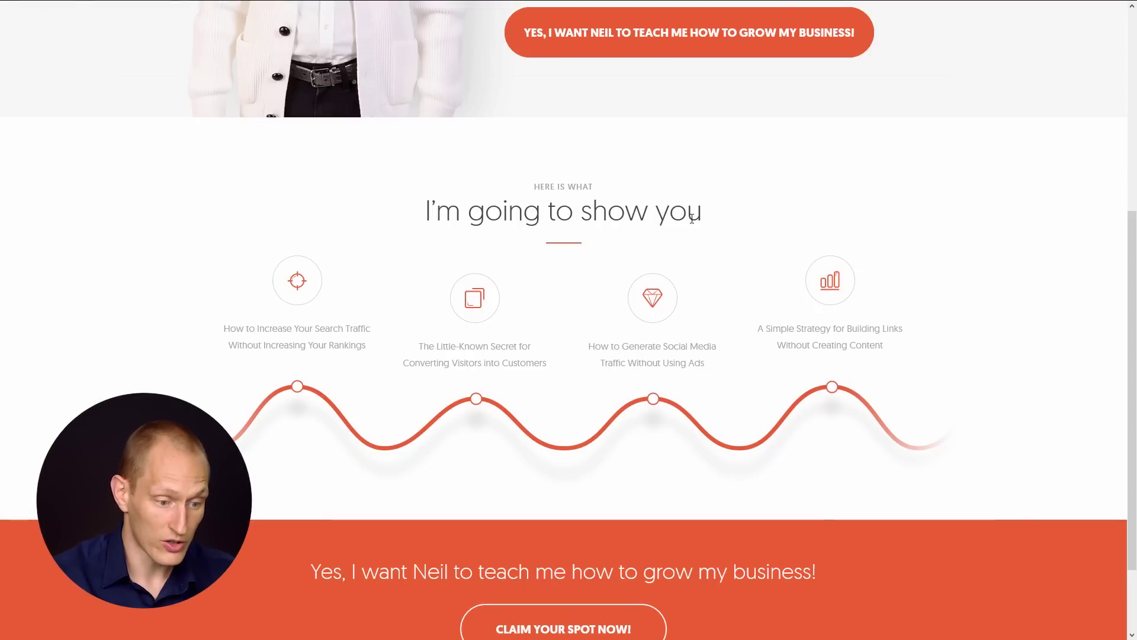
Step: Make the HERE IS WHAT label font size 14 in dark grey #494141
{"action": "left_click", "coordinate": [441, 10]}
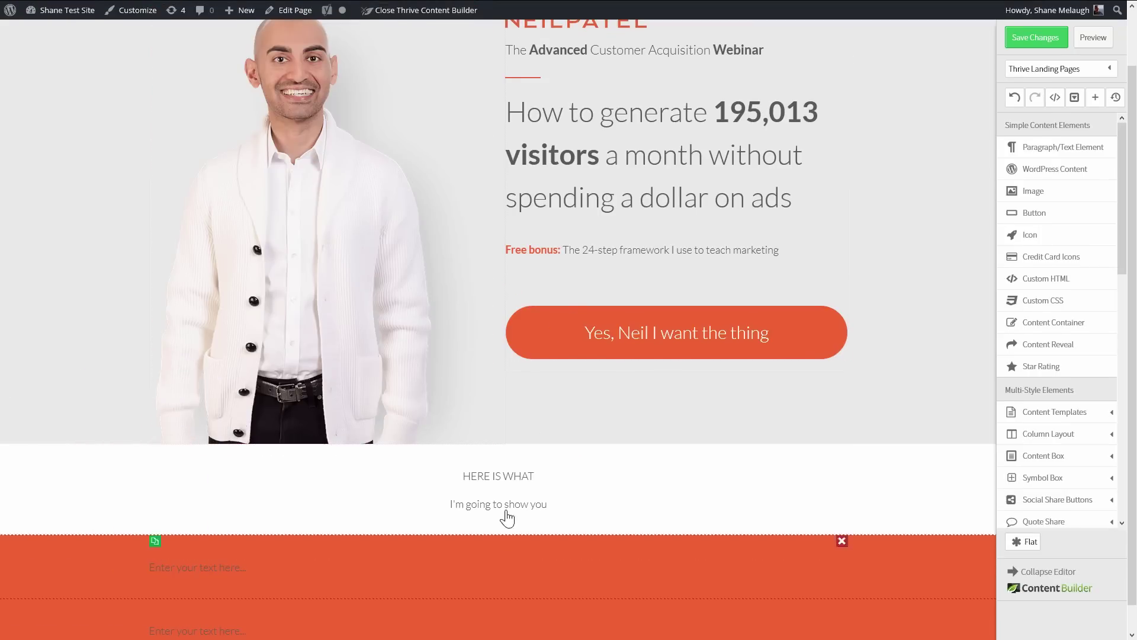
{"action": "left_click", "coordinate": [534, 482]}
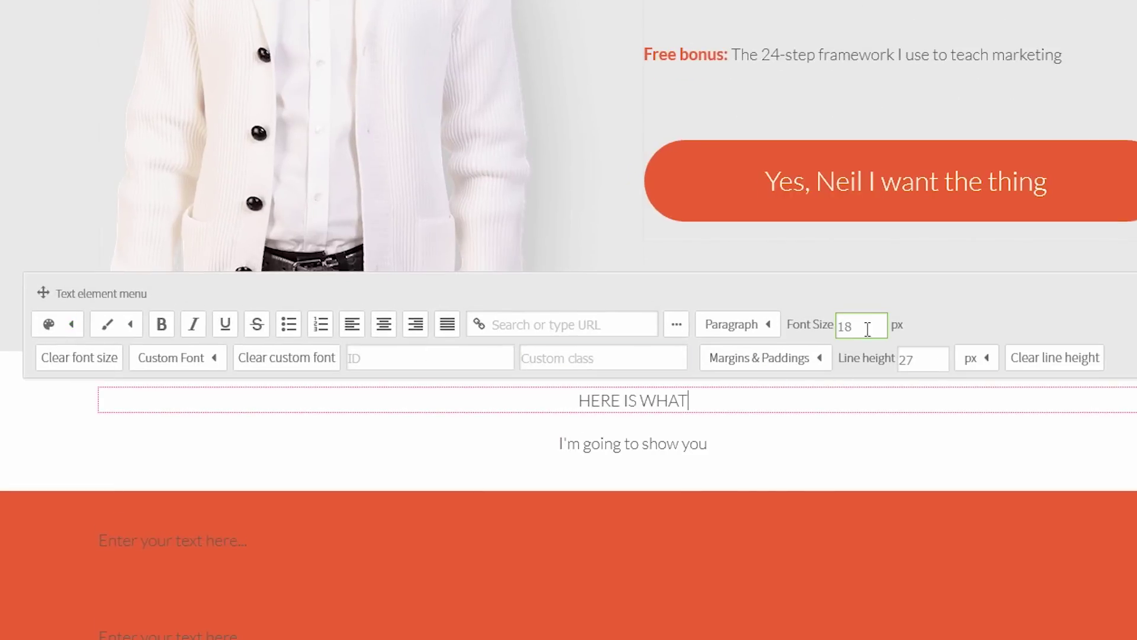
{"action": "double_click", "coordinate": [868, 329]}
{"action": "type", "text": "14"}
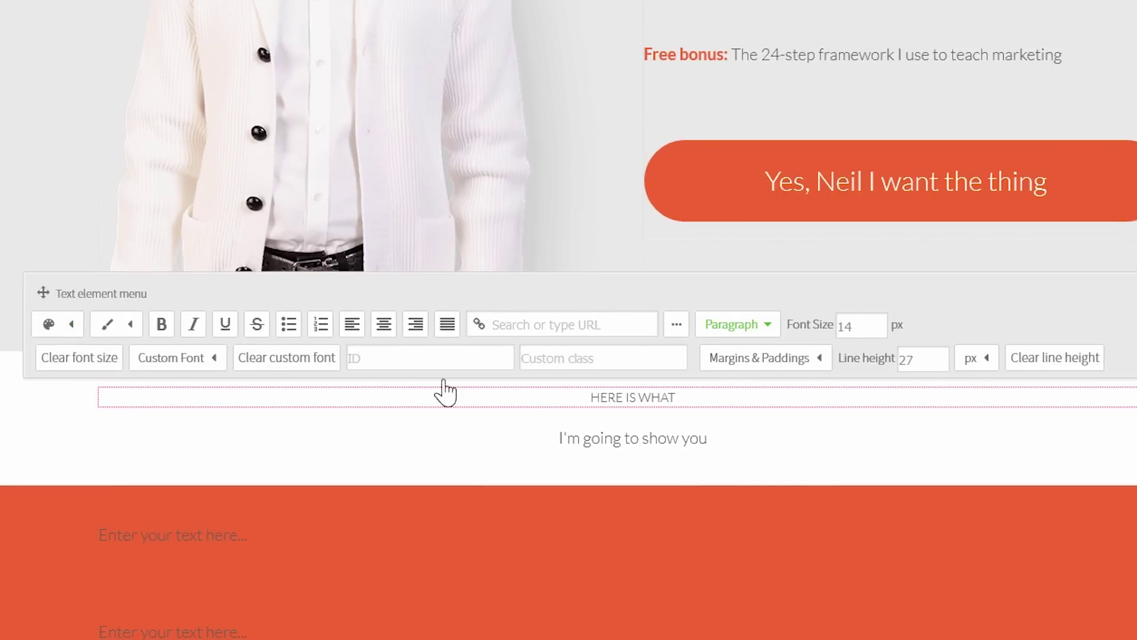
{"action": "left_click", "coordinate": [62, 323]}
{"action": "left_click", "coordinate": [172, 389]}
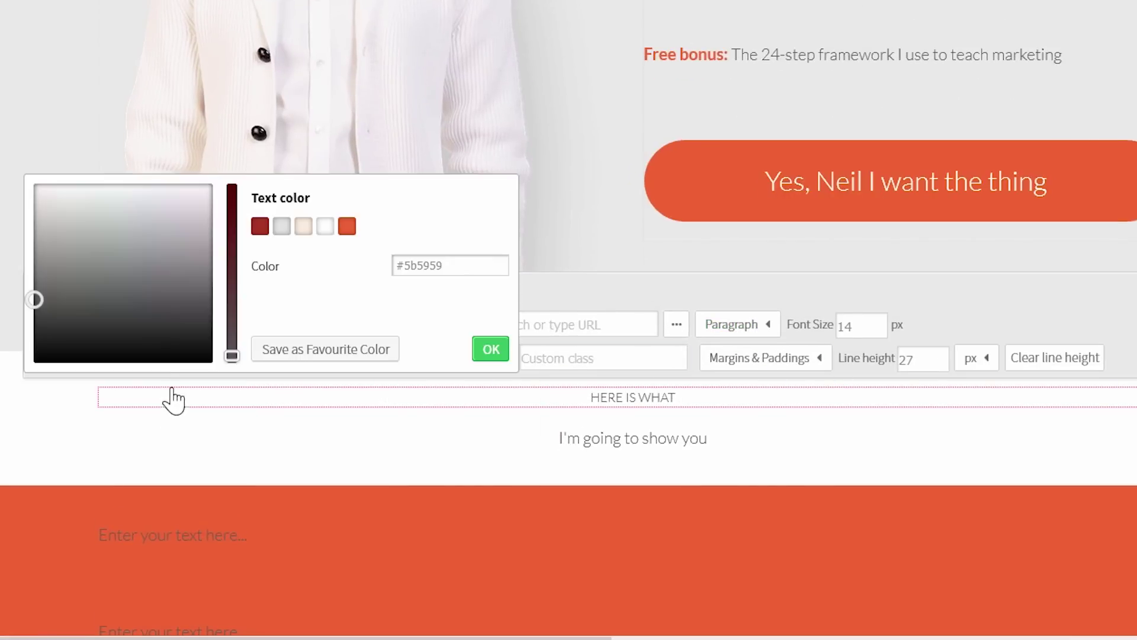
{"action": "left_click_drag", "start_coordinate": [34, 296], "coordinate": [5, 300]}
{"action": "left_click", "coordinate": [168, 324]}
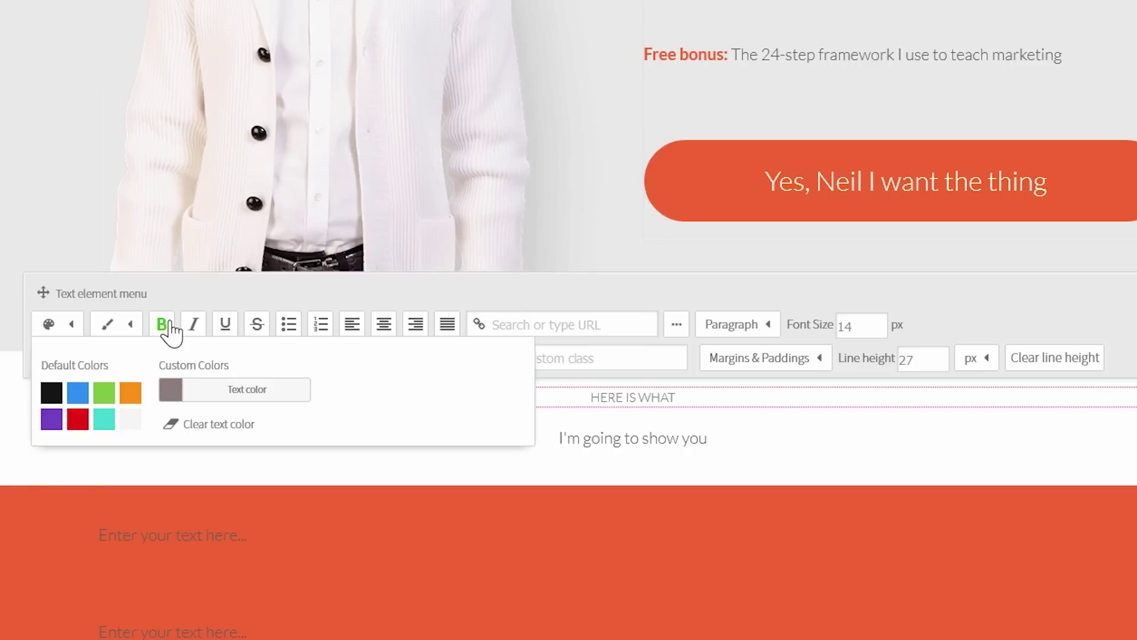
{"action": "left_click", "coordinate": [691, 468]}
Step: Set the I'm going to show you heading to 50px with a 0 top margin
{"action": "left_click", "coordinate": [721, 448]}
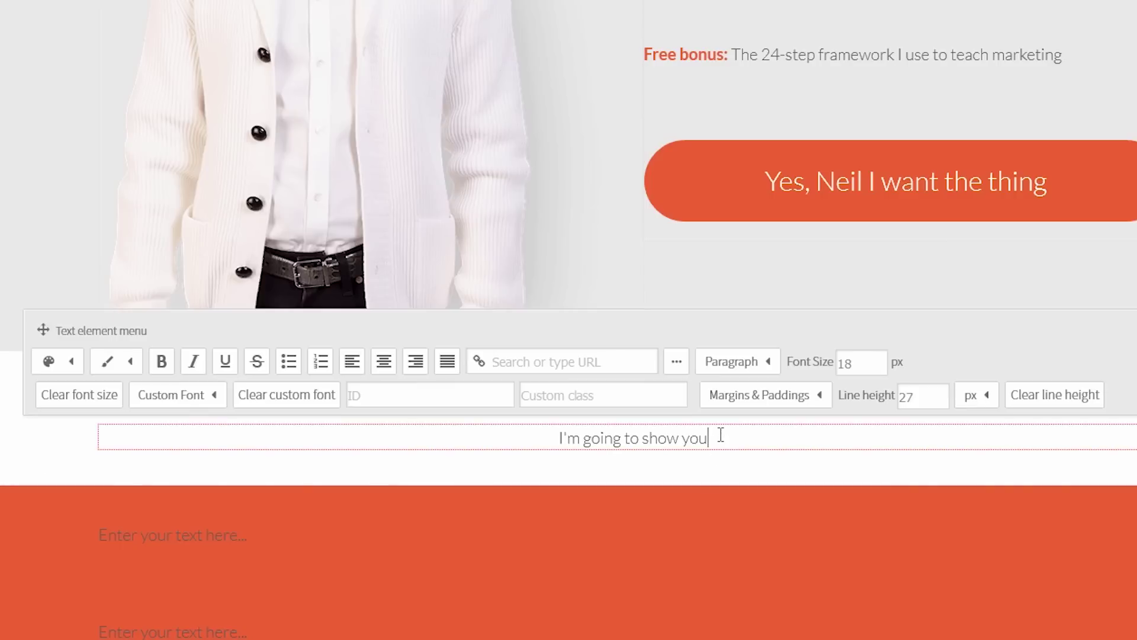
{"action": "type", "text": "50"}
{"action": "key", "text": "Tab"}
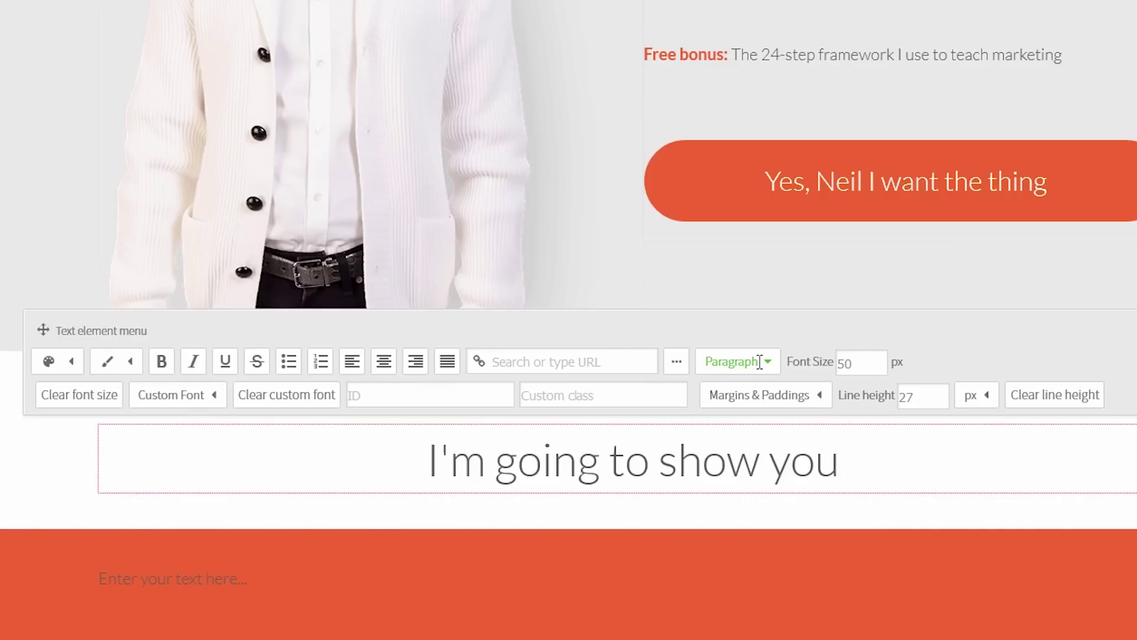
{"action": "left_click", "coordinate": [659, 522]}
{"action": "left_click", "coordinate": [692, 474]}
{"action": "left_click", "coordinate": [788, 397]}
{"action": "left_click", "coordinate": [804, 462]}
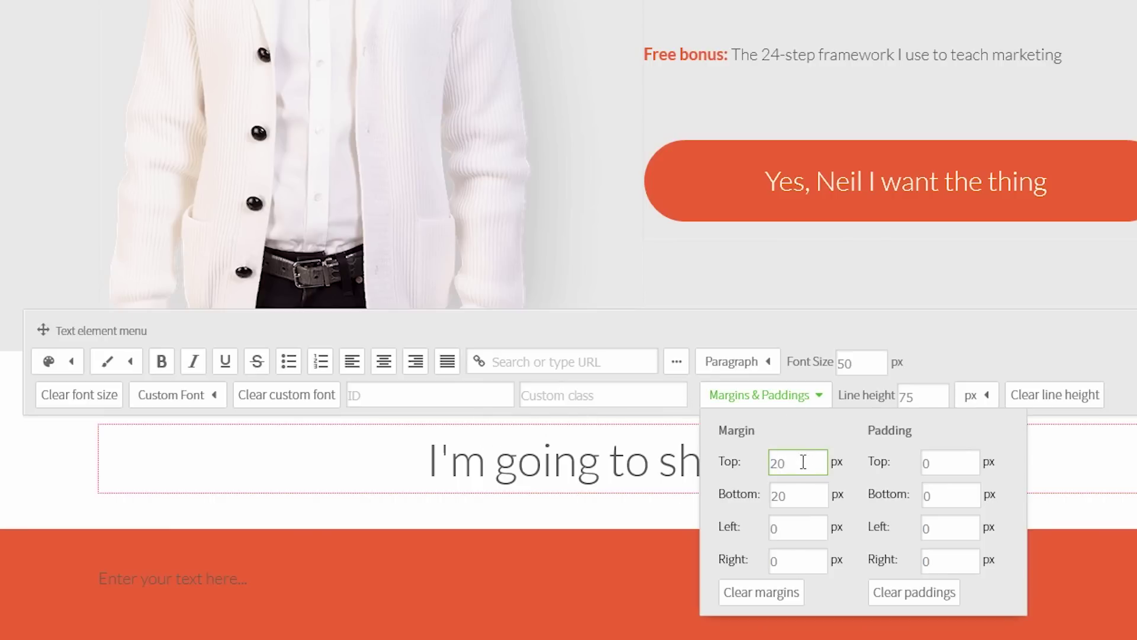
{"action": "type", "text": "0"}
{"action": "key", "text": "Tab"}
{"action": "left_click", "coordinate": [578, 501]}
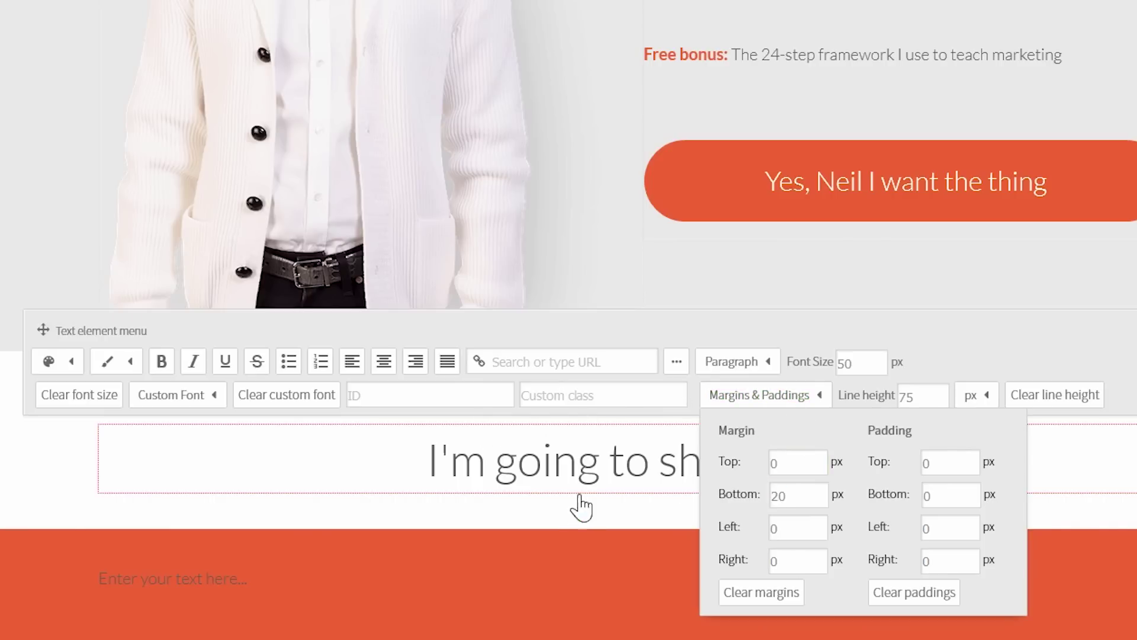
Step: Set the HERE IS WHAT label's bottom margin to 0
{"action": "left_click", "coordinate": [704, 405]}
{"action": "left_click", "coordinate": [746, 361]}
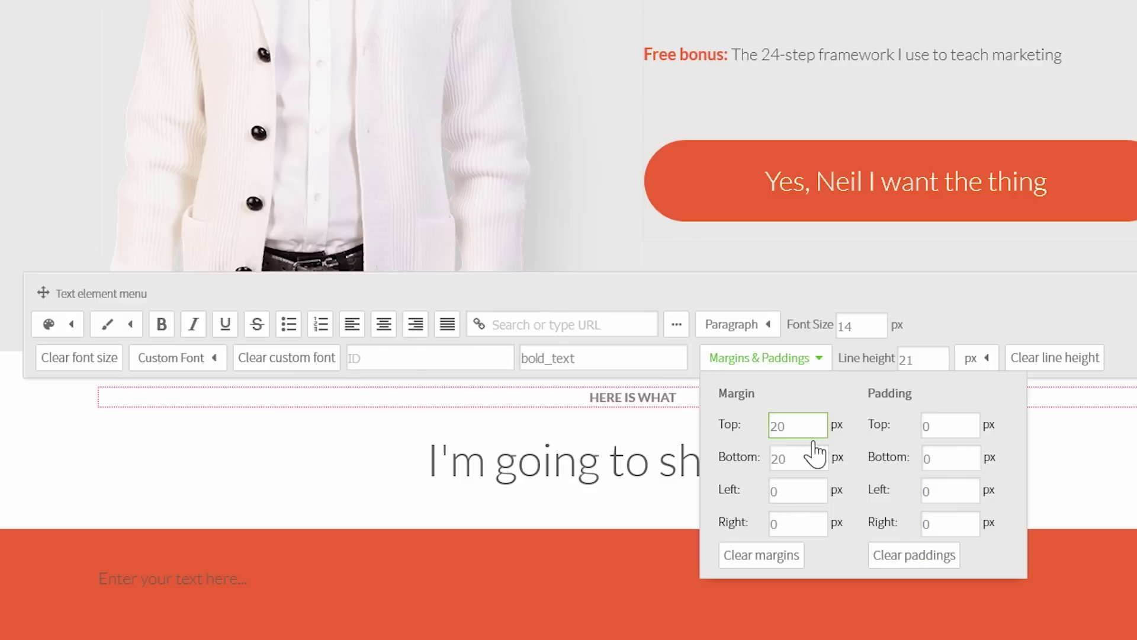
{"action": "left_click", "coordinate": [811, 457]}
{"action": "type", "text": "0"}
{"action": "key", "text": "Tab"}
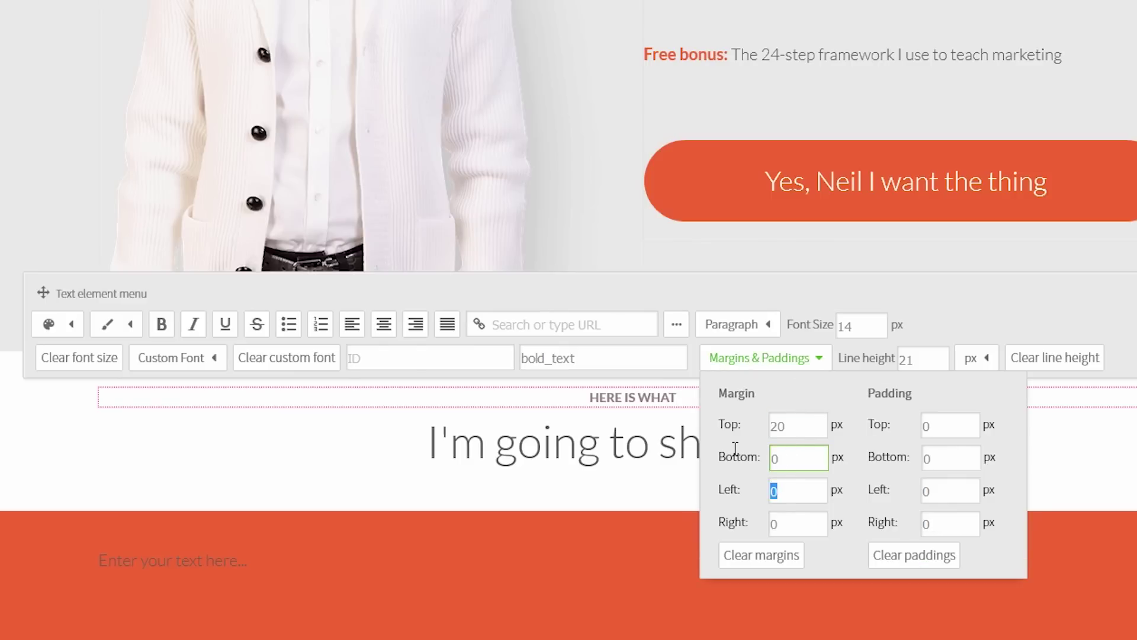
{"action": "left_click", "coordinate": [533, 487]}
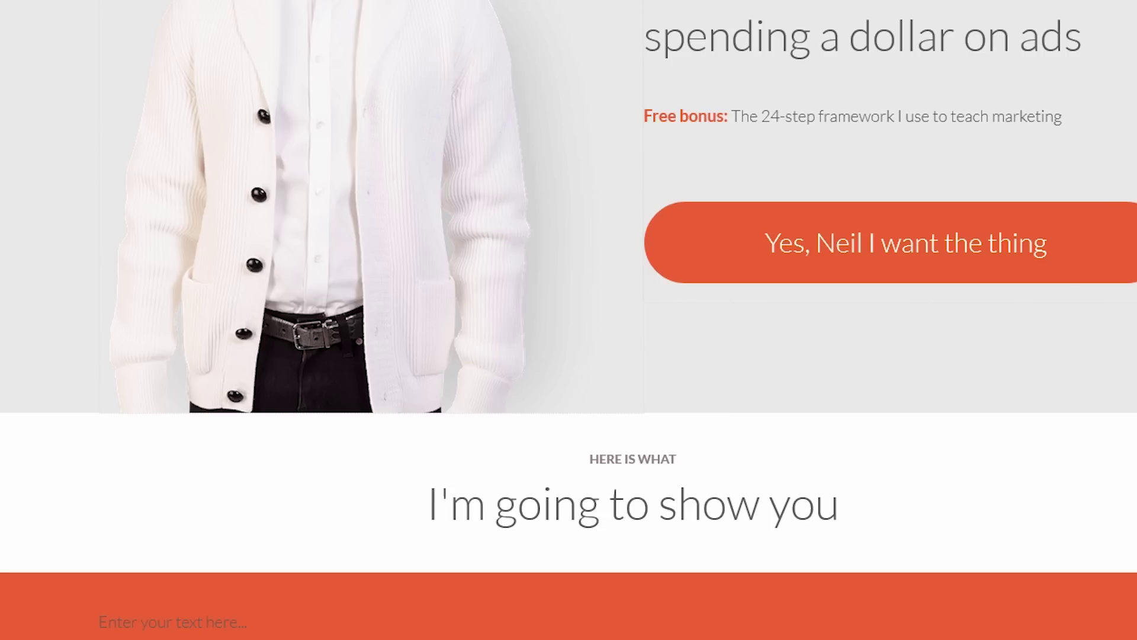
Step: Insert the short red line image centred under the heading and save the page
{"action": "left_click", "coordinate": [441, 9]}
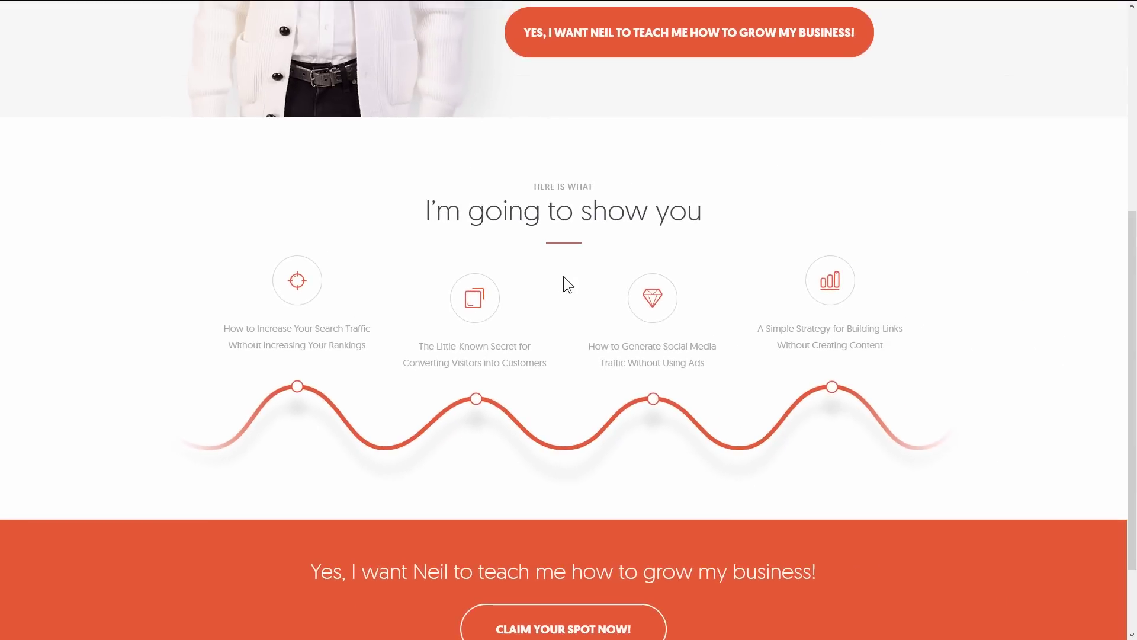
{"action": "left_click", "coordinate": [297, 9]}
{"action": "key", "text": "F11"}
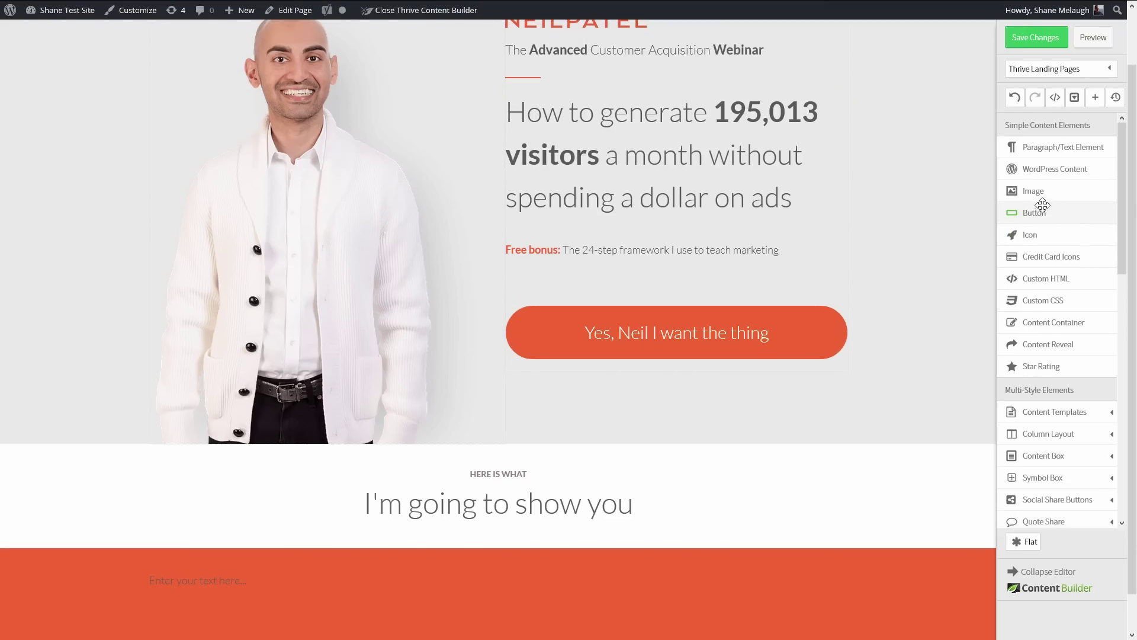
{"action": "left_click_drag", "start_coordinate": [1034, 192], "coordinate": [496, 561]}
{"action": "left_click", "coordinate": [713, 145]}
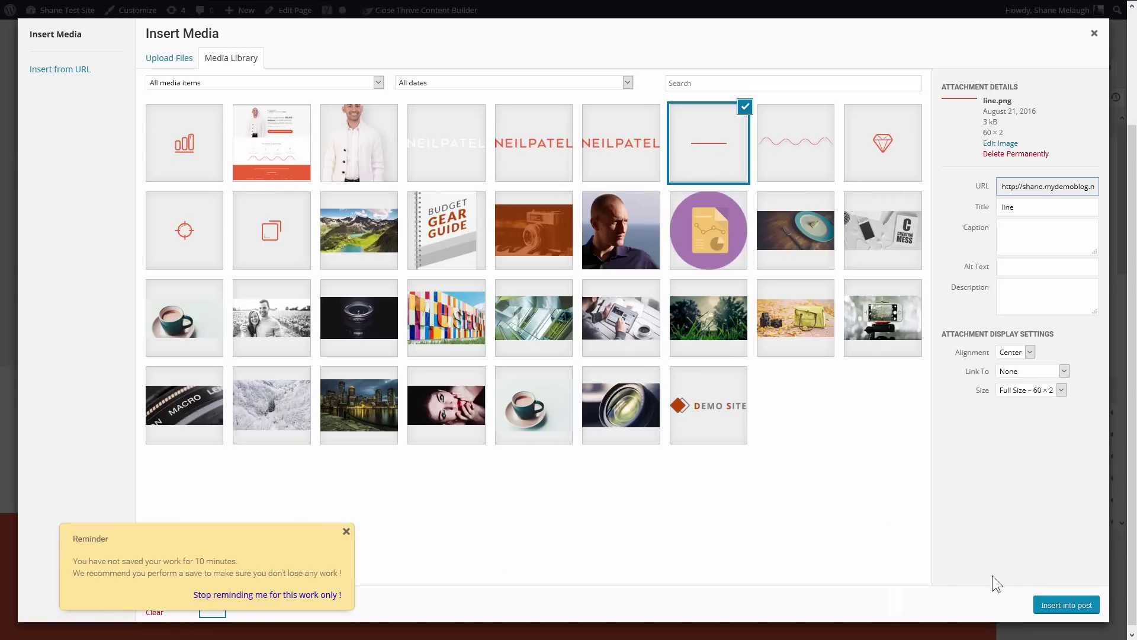
{"action": "left_click", "coordinate": [1056, 617]}
{"action": "scroll", "coordinate": [464, 546], "scroll_direction": "down", "scroll_amount": 2}
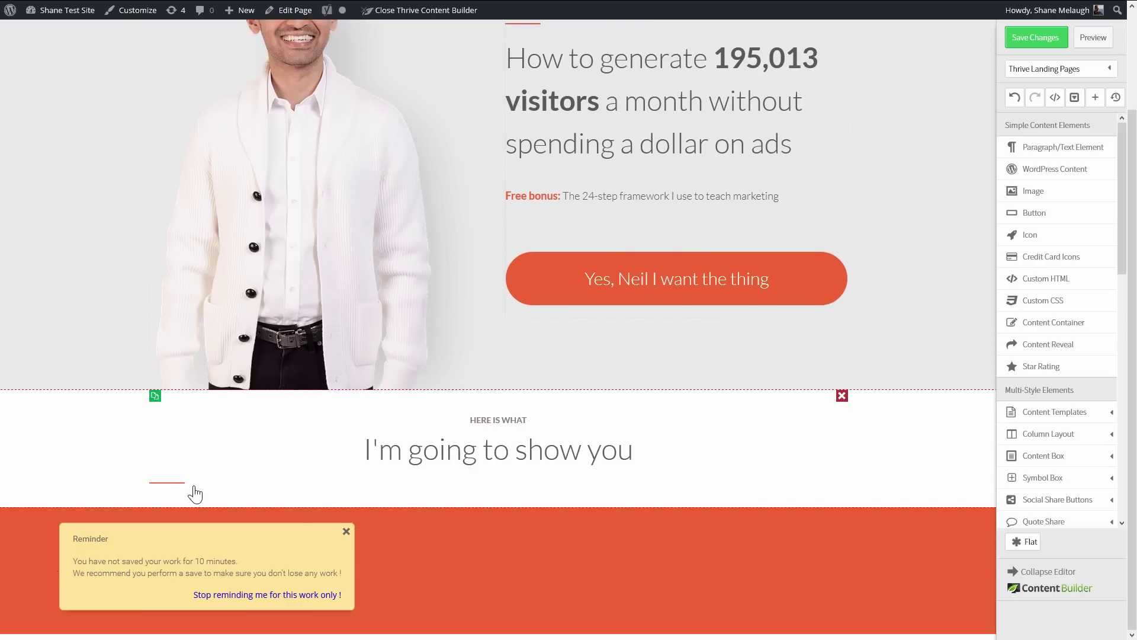
{"action": "left_click", "coordinate": [166, 492]}
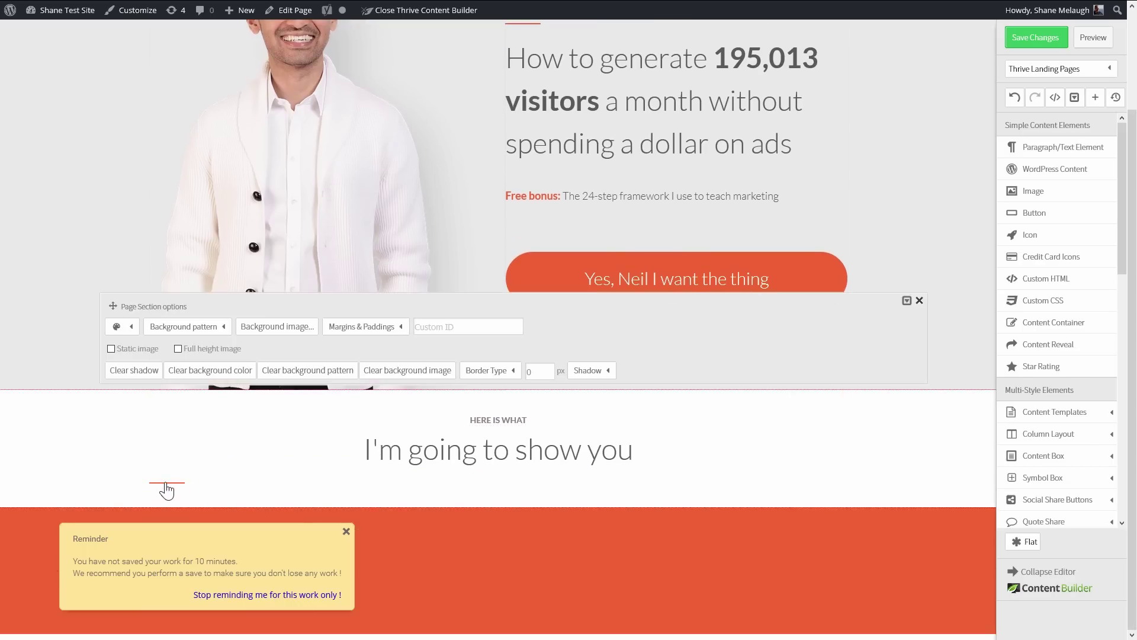
{"action": "left_click", "coordinate": [168, 492]}
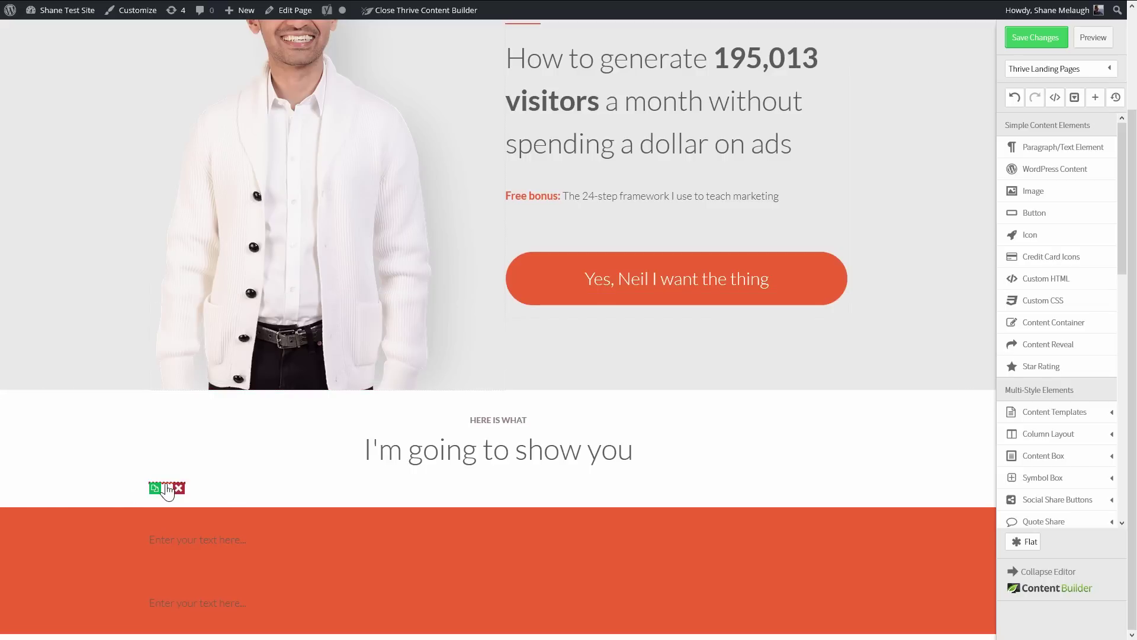
{"action": "left_click", "coordinate": [168, 491]}
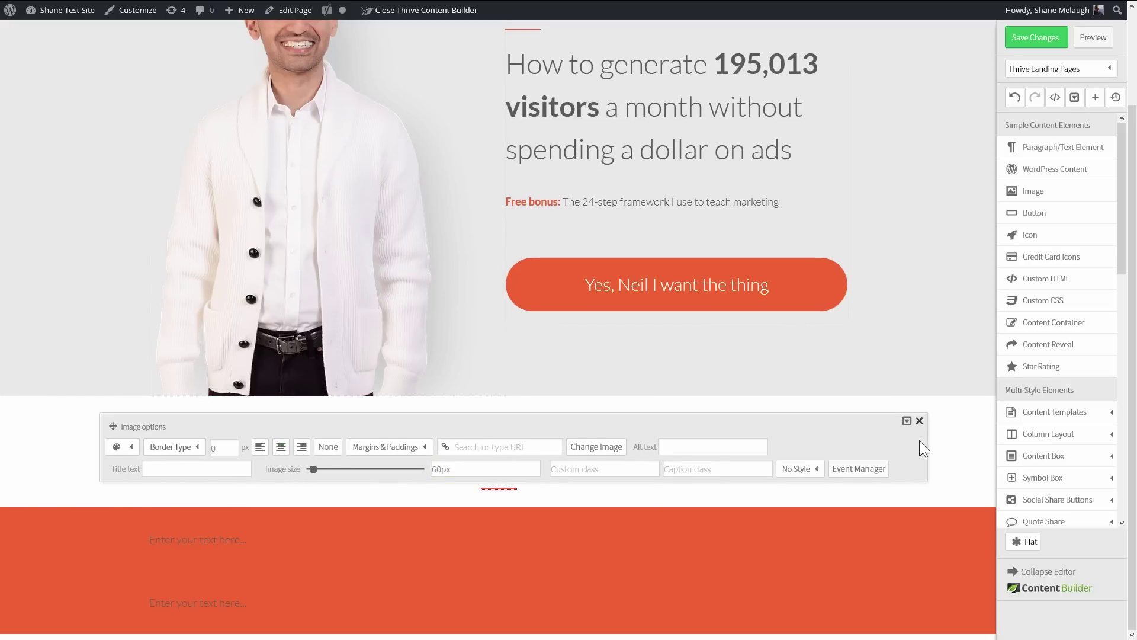
{"action": "left_click", "coordinate": [948, 439]}
{"action": "left_click", "coordinate": [896, 432]}
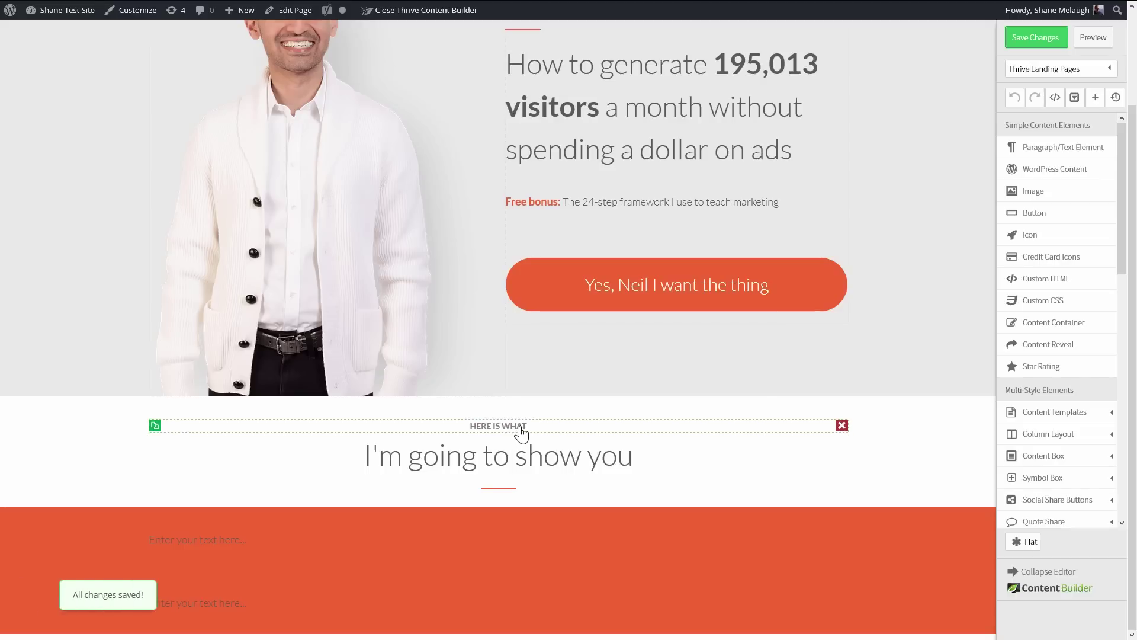
Step: Give the HERE IS WHAT label a 60px top margin
{"action": "left_click", "coordinate": [520, 429]}
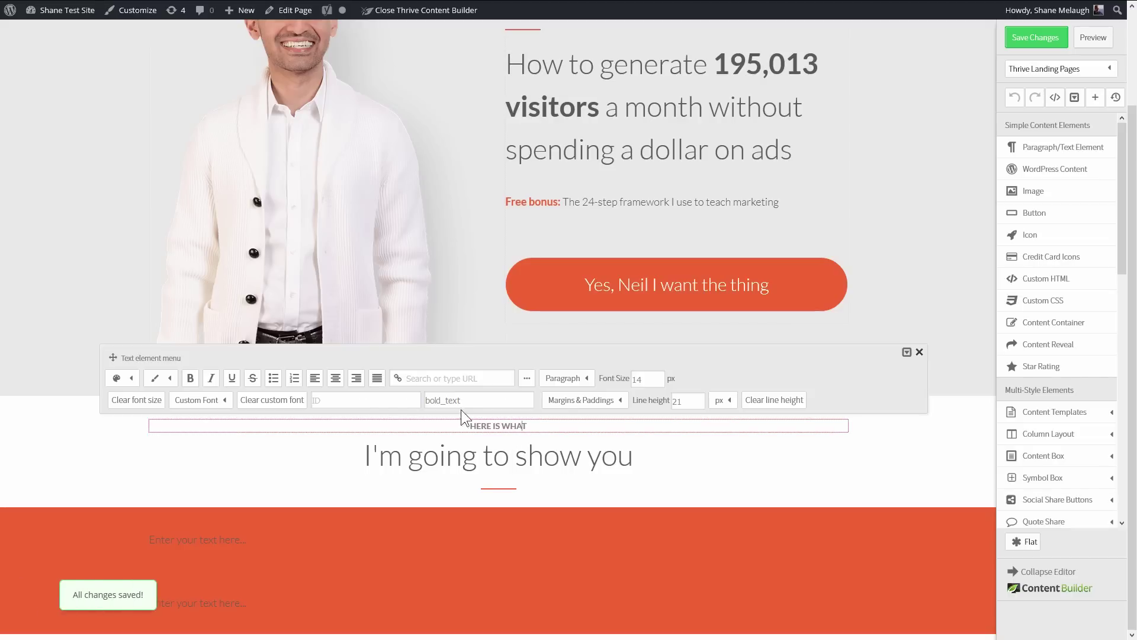
{"action": "left_click", "coordinate": [582, 408]}
{"action": "type", "text": "20"}
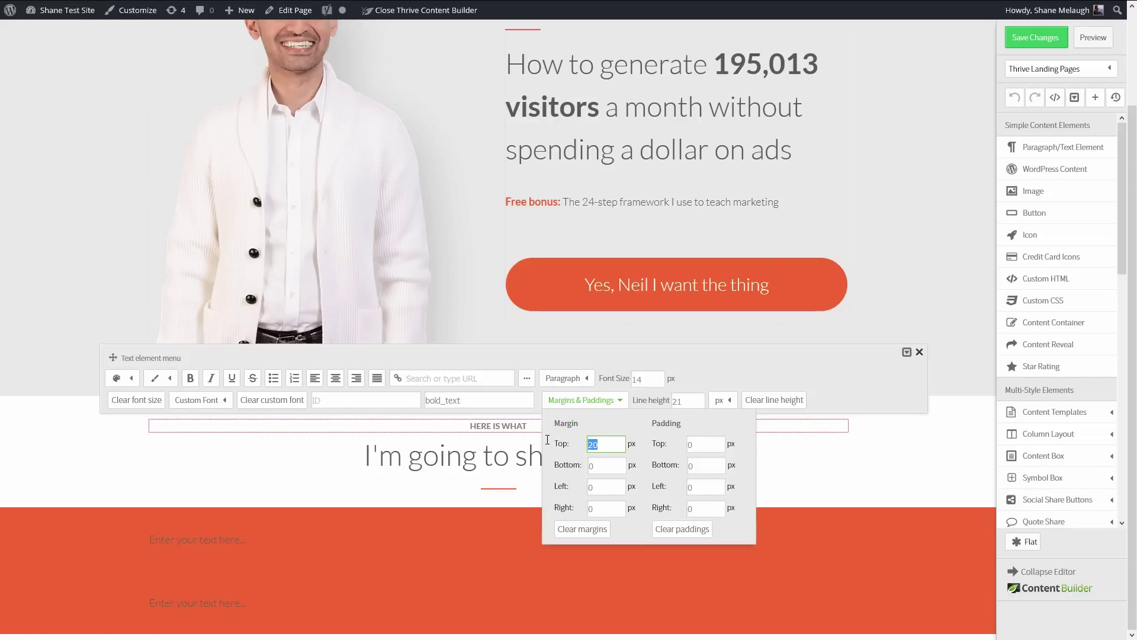
{"action": "type", "text": "60"}
{"action": "key", "text": "Tab"}
Step: Increase the HERE IS WHAT label's top margin to 100 px
{"action": "left_click", "coordinate": [838, 459]}
{"action": "key", "text": "F11"}
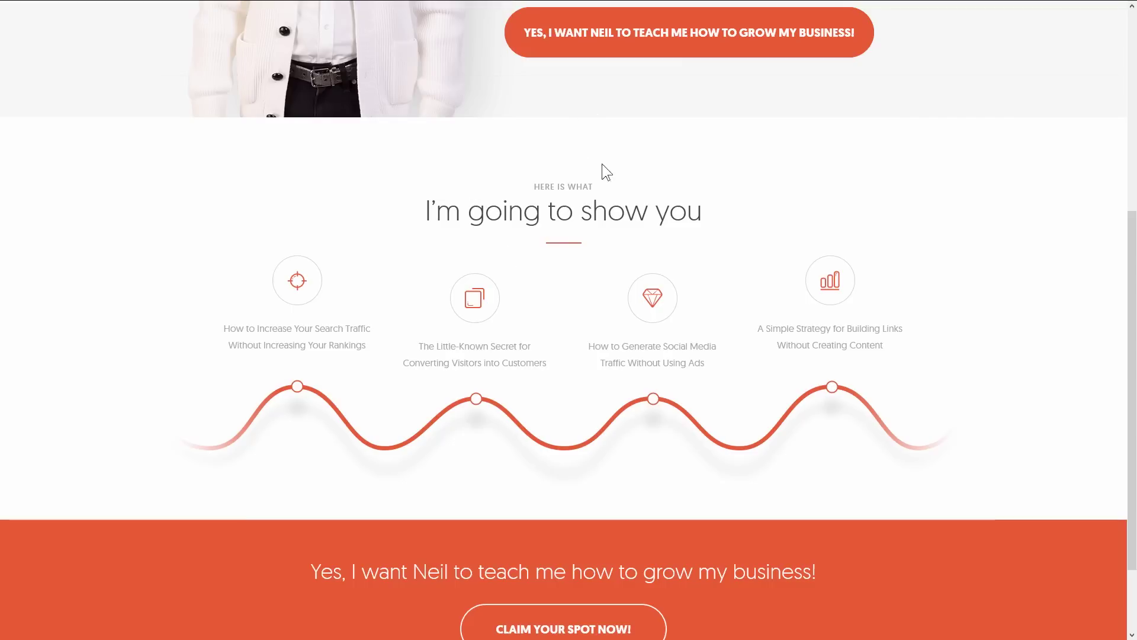
{"action": "scroll", "coordinate": [602, 163], "scroll_direction": "up", "scroll_amount": 5}
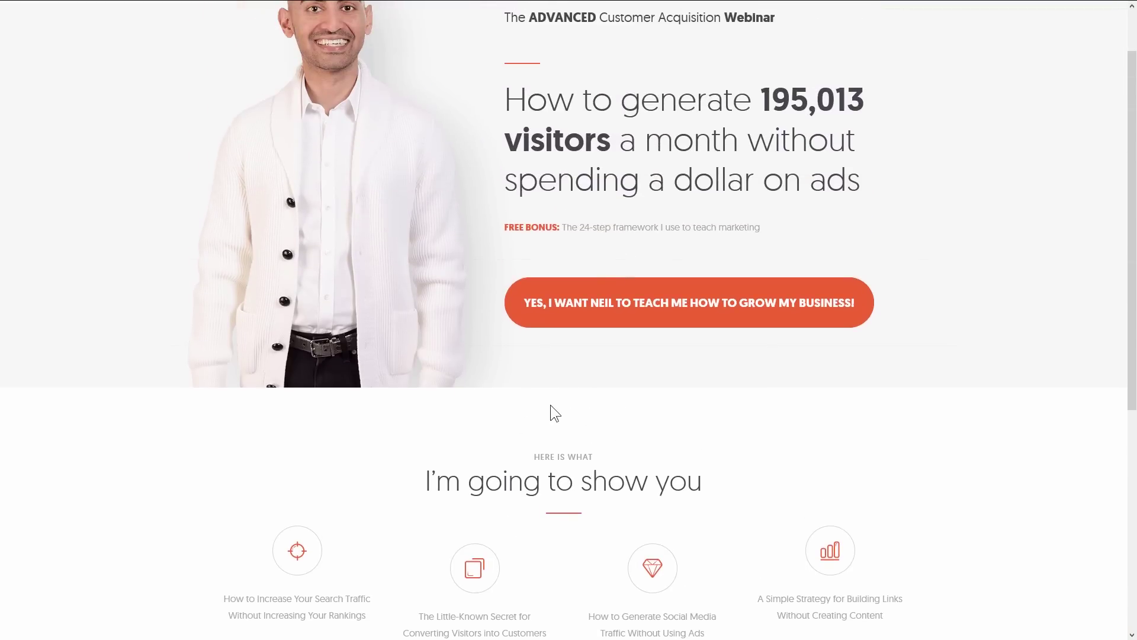
{"action": "key", "text": "F11"}
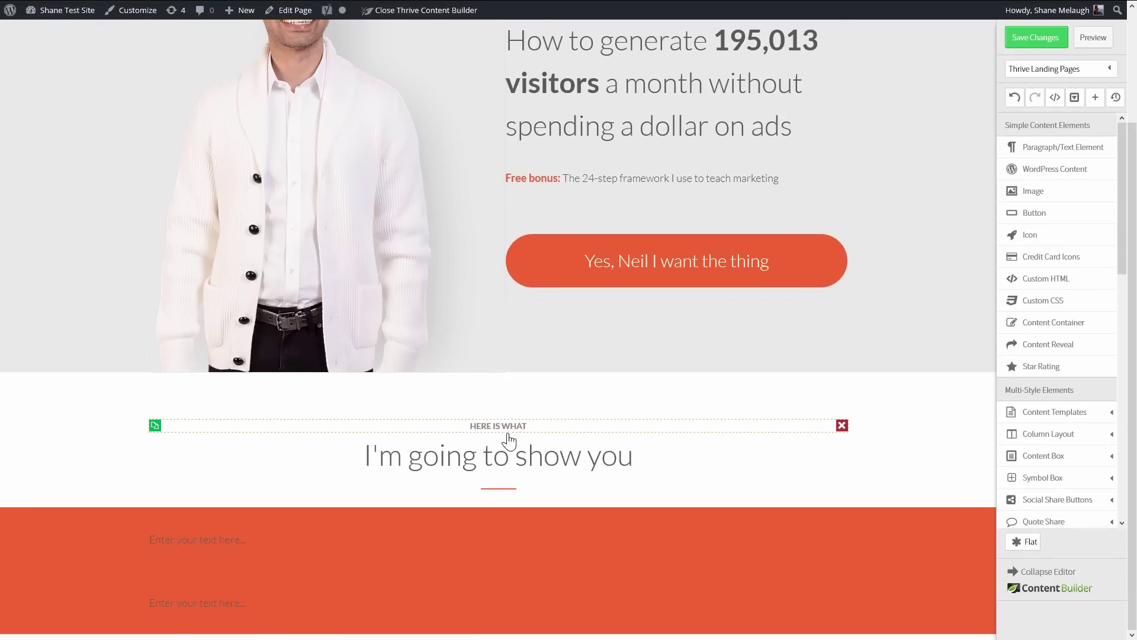
{"action": "left_click", "coordinate": [509, 440]}
{"action": "left_click", "coordinate": [582, 380]}
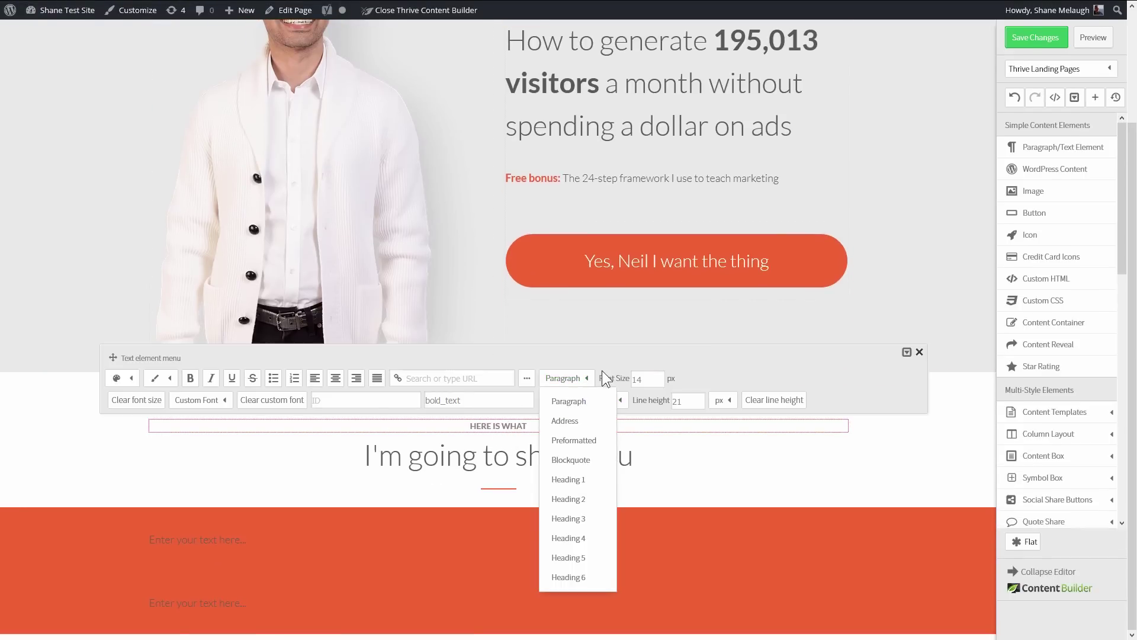
{"action": "left_click", "coordinate": [616, 400]}
{"action": "left_click", "coordinate": [601, 444]}
{"action": "type", "text": "1"}
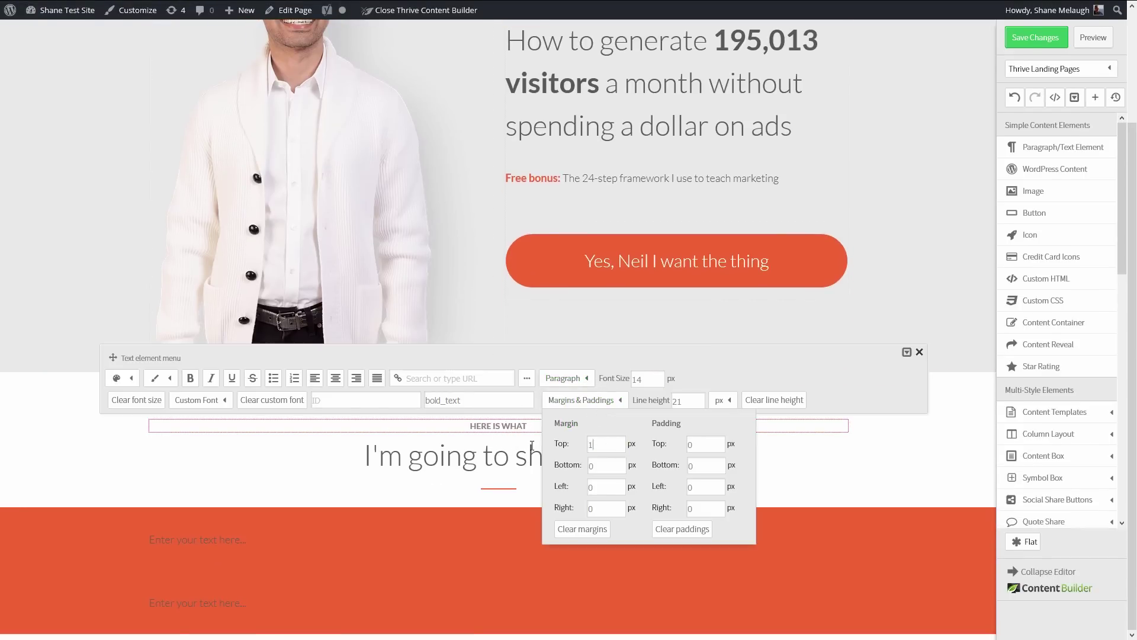
{"action": "type", "text": "00"}
{"action": "key", "text": "Tab"}
{"action": "left_click", "coordinate": [678, 495]}
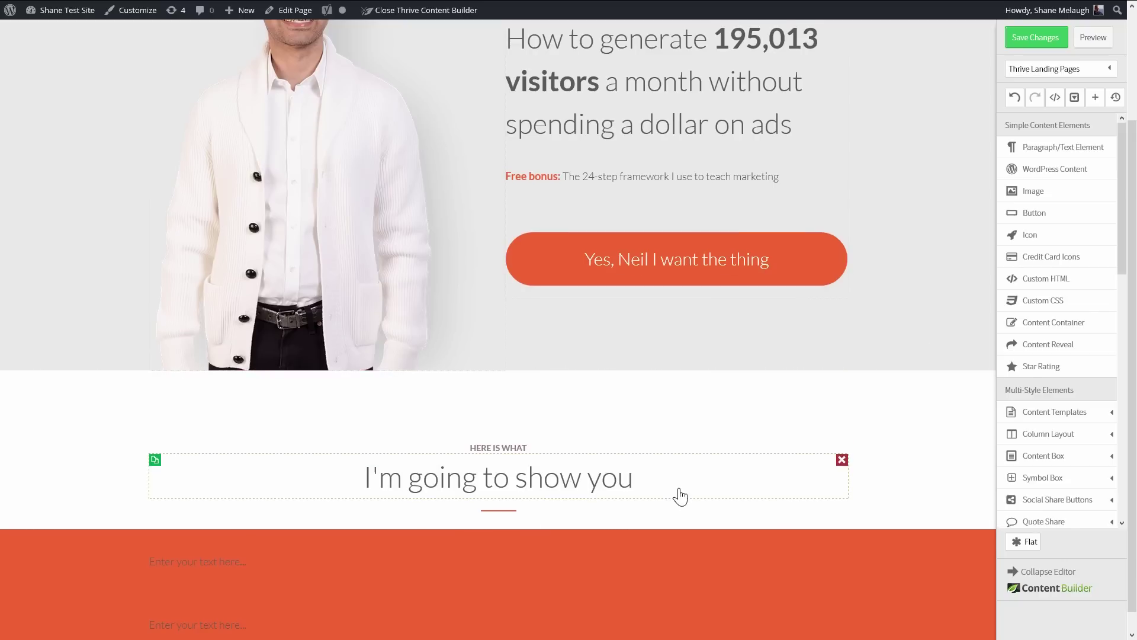
Step: Scroll the neilpatel.com reference page down to its benefits section
{"action": "scroll", "coordinate": [676, 492], "scroll_direction": "down", "scroll_amount": 1}
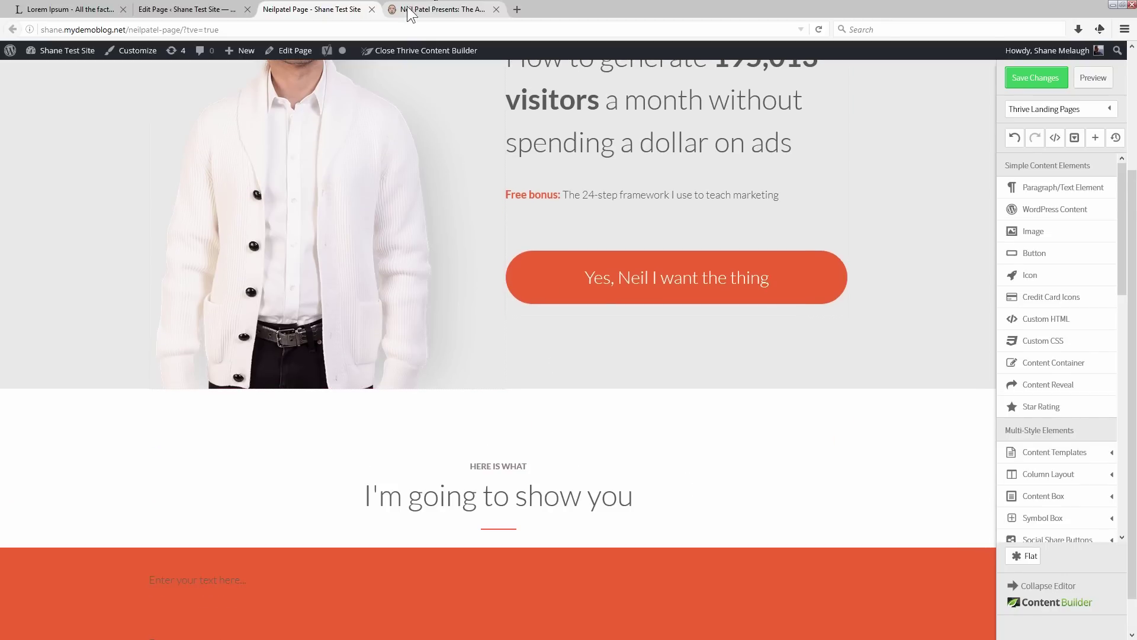
{"action": "left_click", "coordinate": [409, 14]}
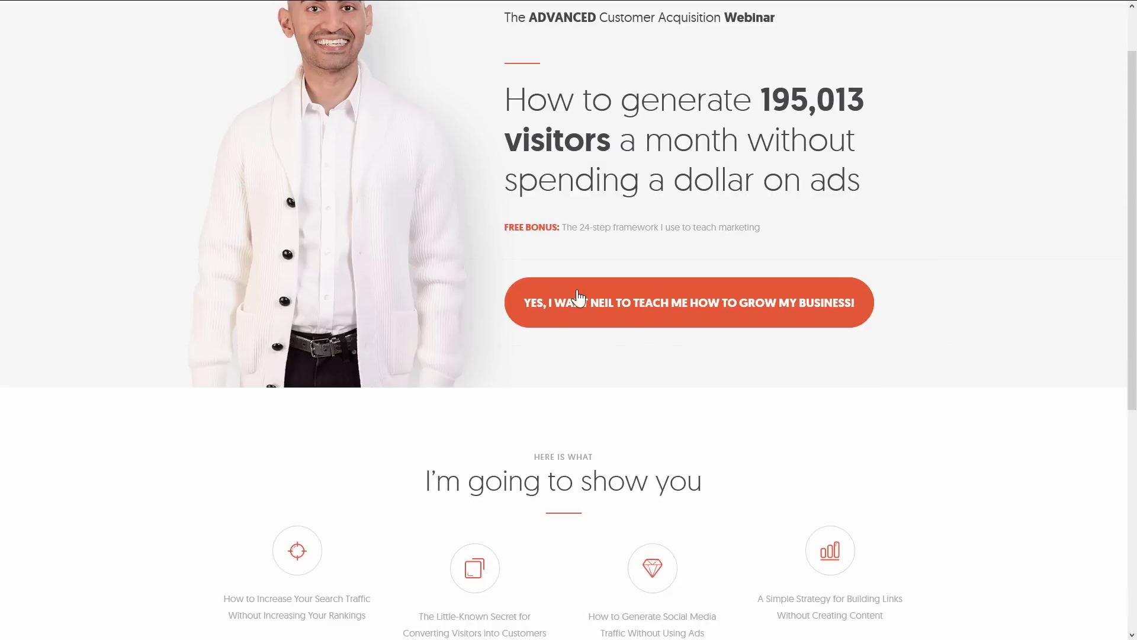
{"action": "scroll", "coordinate": [662, 350], "scroll_direction": "down", "scroll_amount": 5}
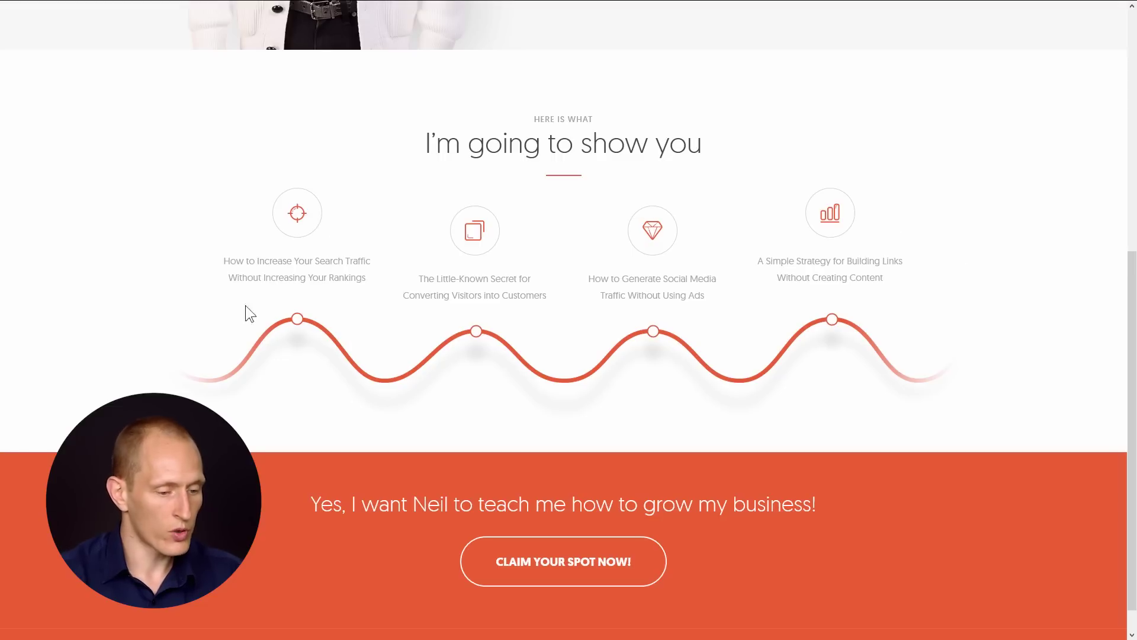
Step: Drop a 1/4-1/4-1/4-1/4 column row beneath the heading, then compare with the reference page
{"action": "left_click", "coordinate": [323, 12]}
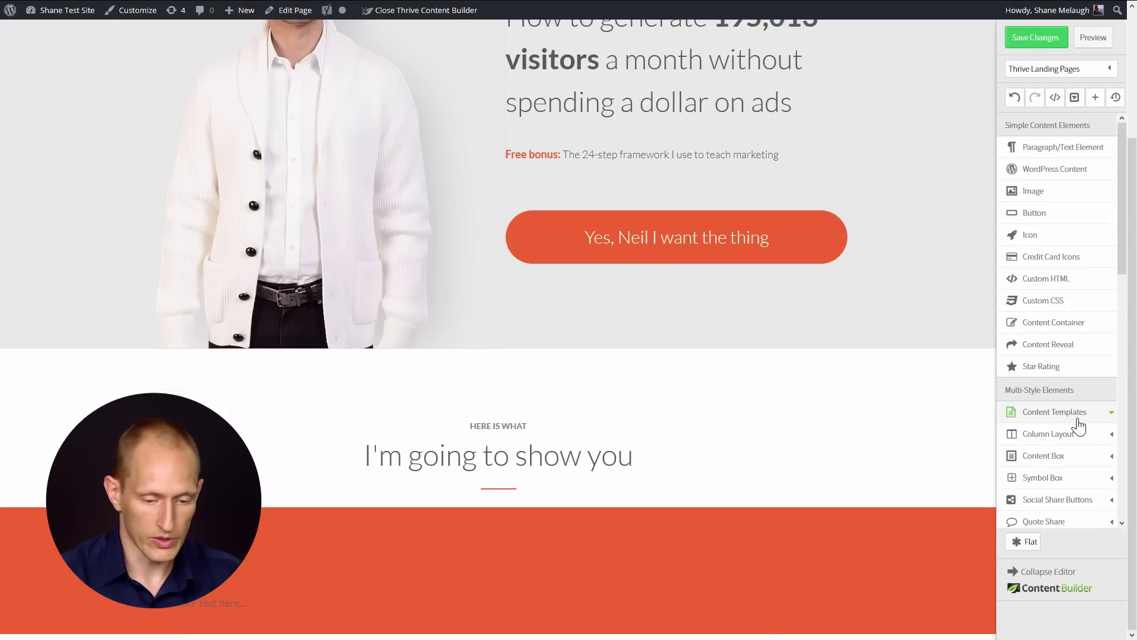
{"action": "left_click", "coordinate": [1079, 436]}
{"action": "scroll", "coordinate": [1079, 442], "scroll_direction": "down", "scroll_amount": 3}
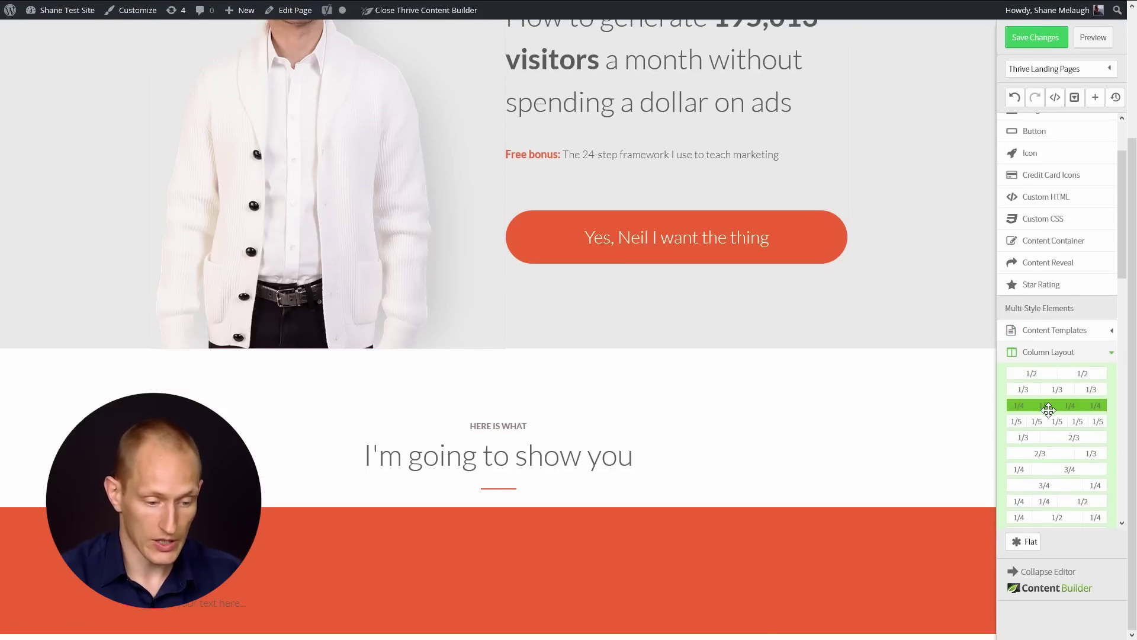
{"action": "left_click_drag", "start_coordinate": [1049, 405], "coordinate": [604, 482]}
{"action": "scroll", "coordinate": [642, 478], "scroll_direction": "down", "scroll_amount": 1}
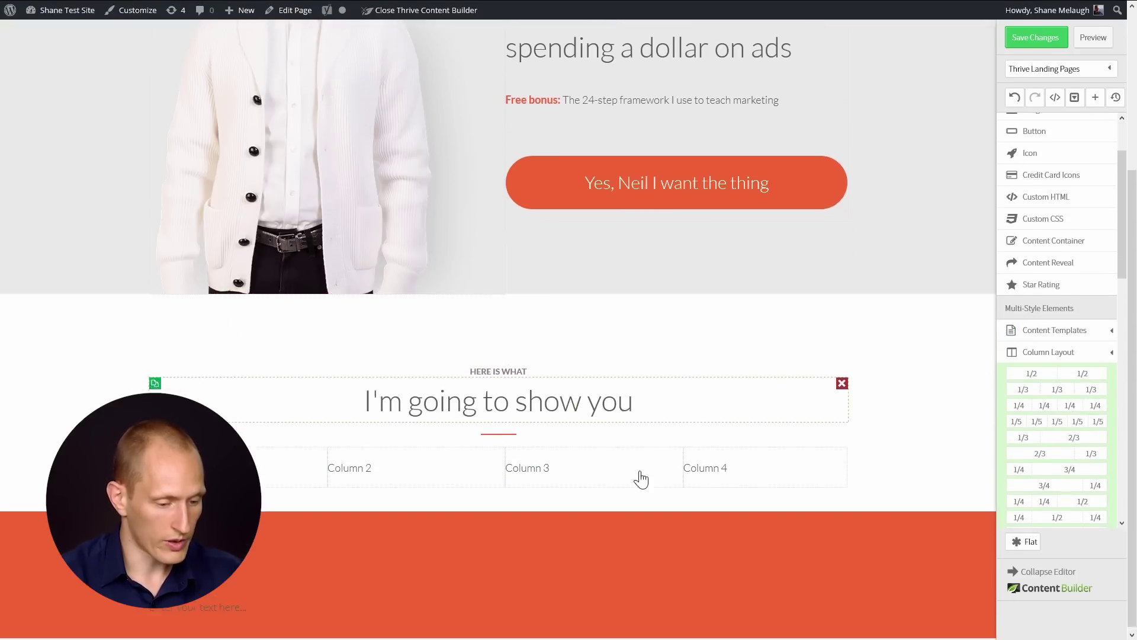
{"action": "scroll", "coordinate": [1007, 308], "scroll_direction": "up", "scroll_amount": 4}
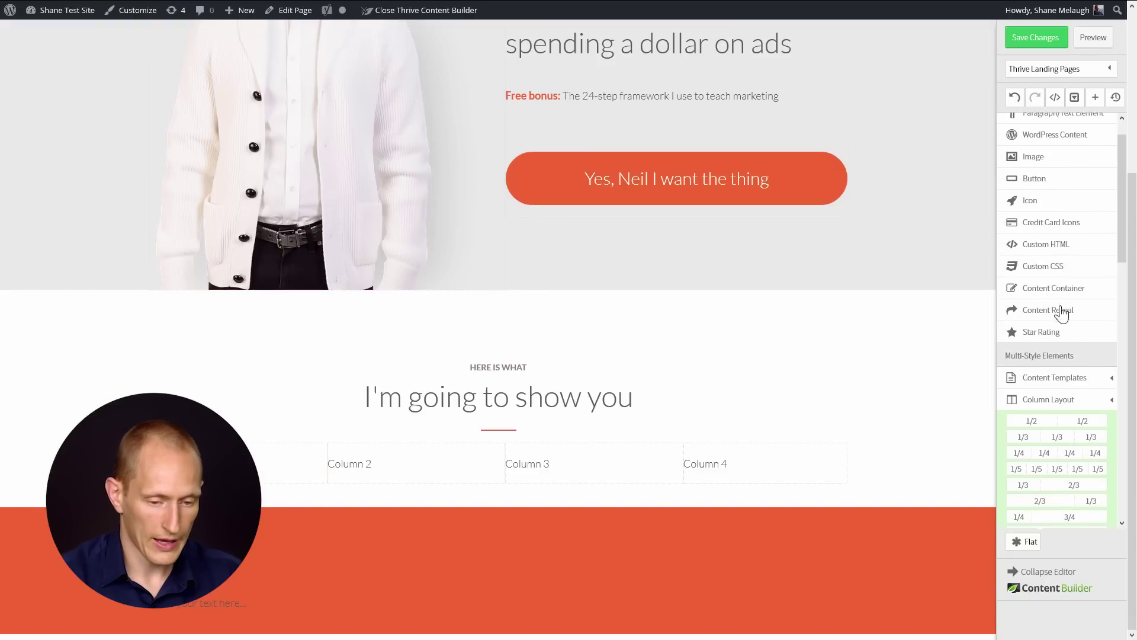
{"action": "scroll", "coordinate": [922, 384], "scroll_direction": "down", "scroll_amount": 2}
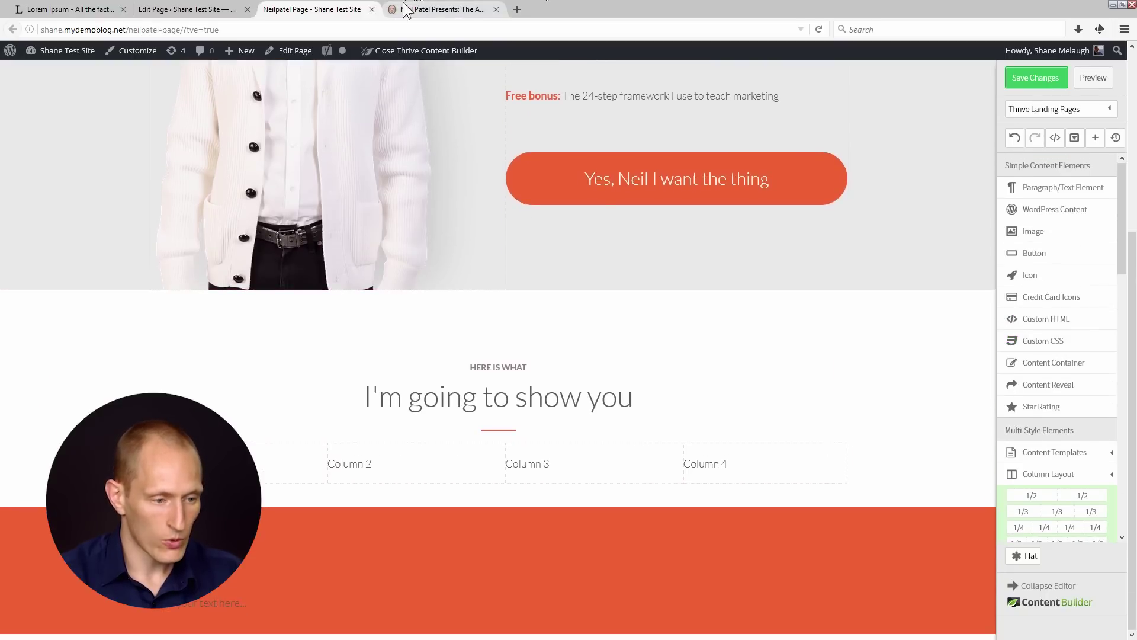
{"action": "left_click", "coordinate": [414, 9]}
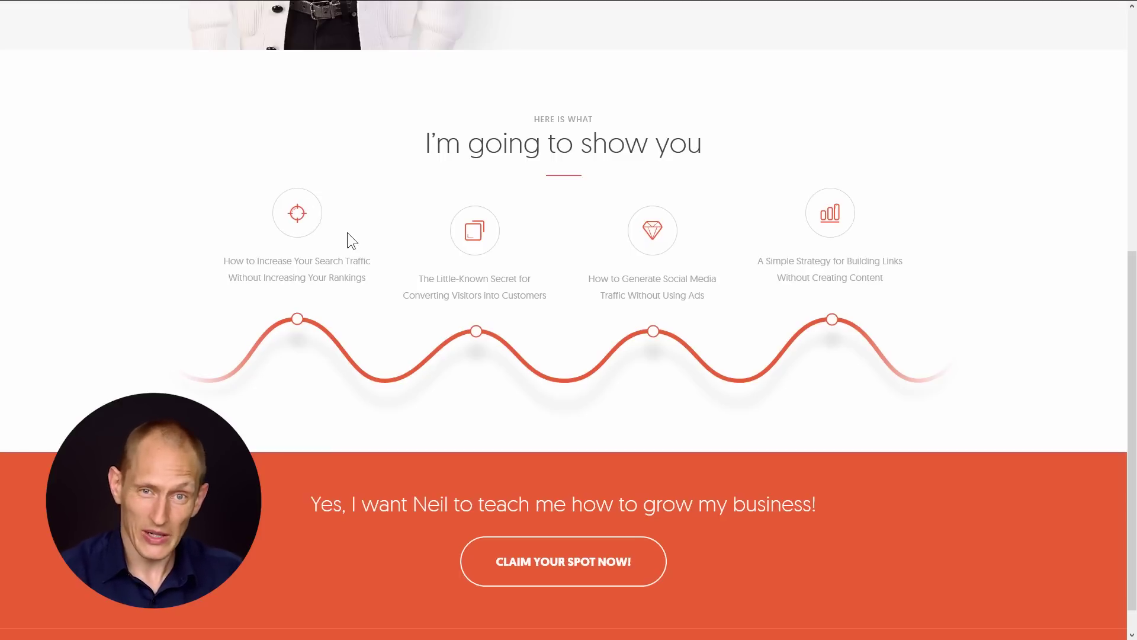
Step: Drag a content box into Column 1 of the four-column row
{"action": "key", "text": "F11"}
{"action": "left_click", "coordinate": [337, 9]}
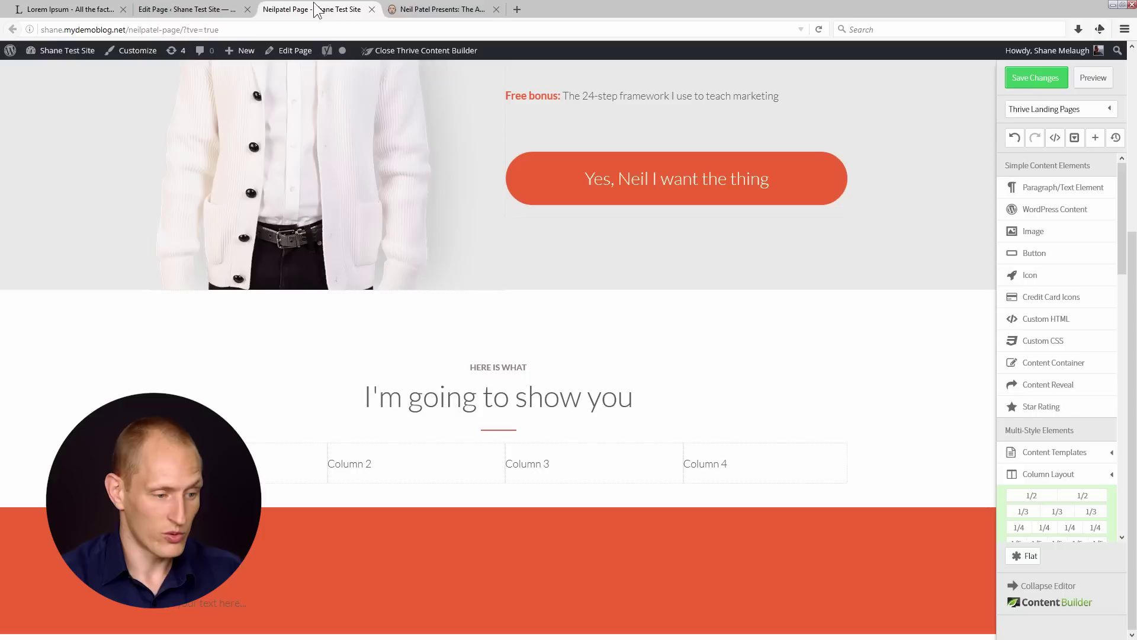
{"action": "key", "text": "F11"}
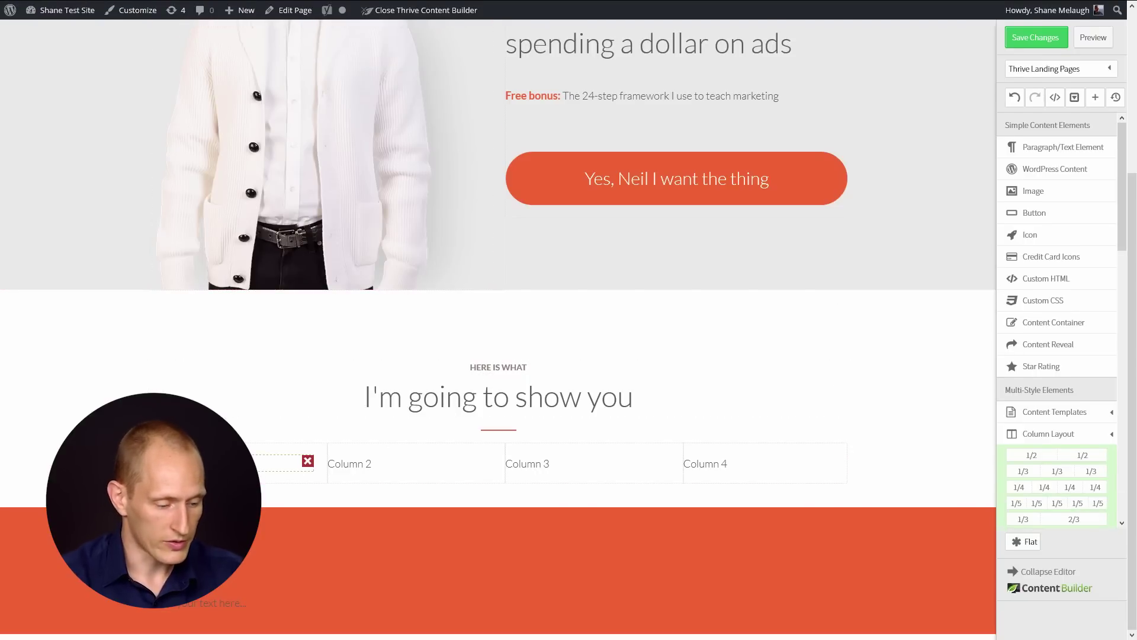
{"action": "scroll", "coordinate": [1043, 365], "scroll_direction": "down", "scroll_amount": 2}
{"action": "left_click", "coordinate": [1089, 353]}
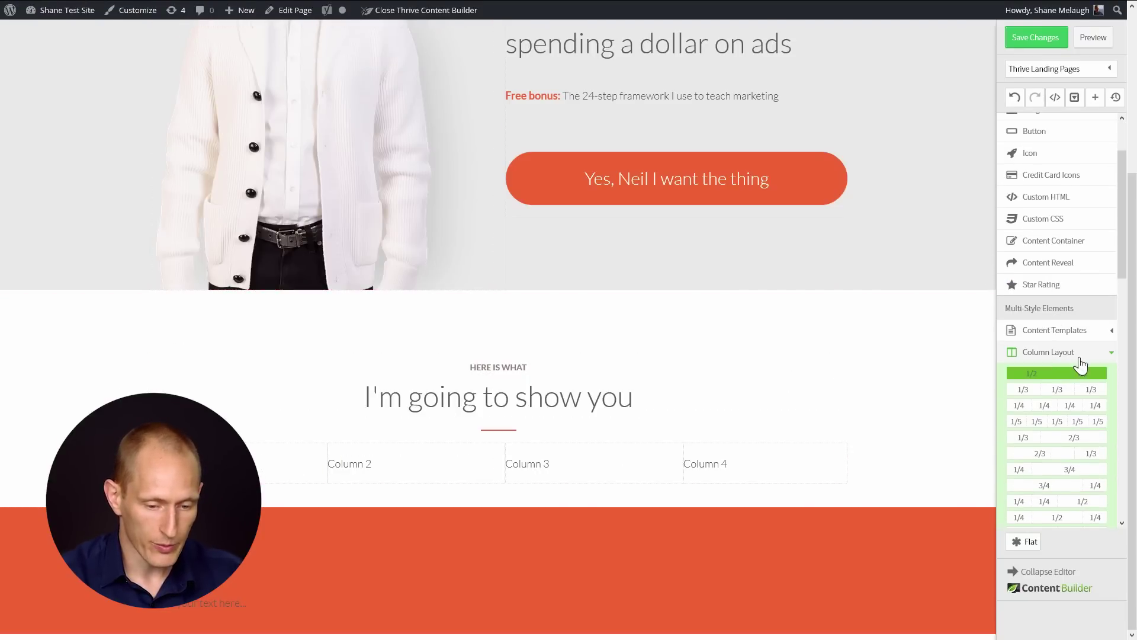
{"action": "left_click", "coordinate": [1089, 355]}
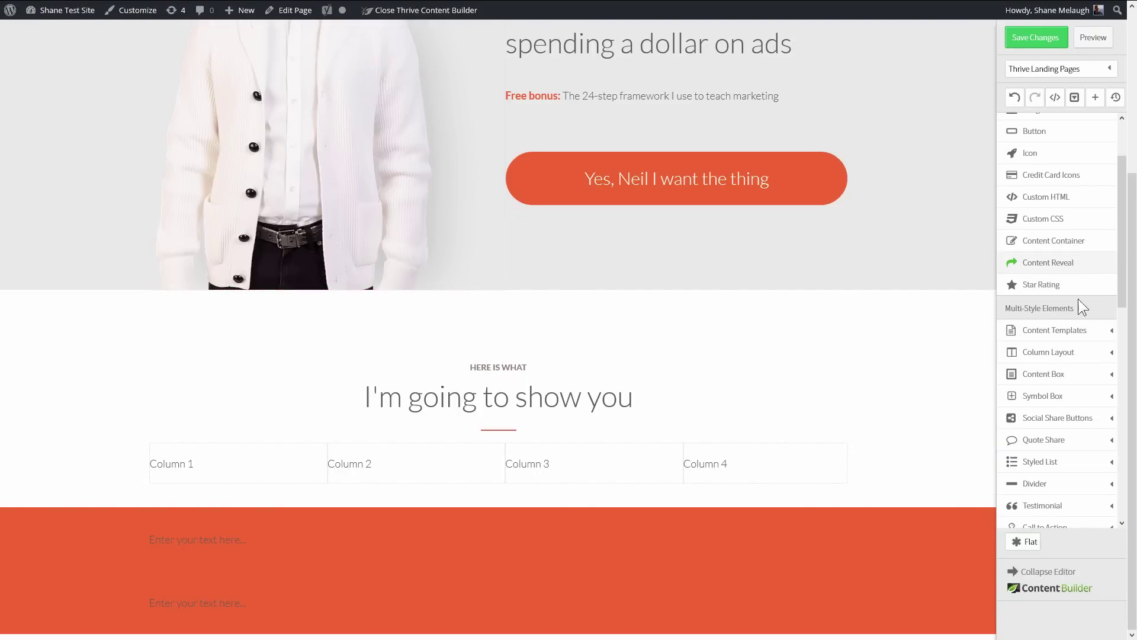
{"action": "left_click", "coordinate": [1079, 377]}
{"action": "scroll", "coordinate": [1084, 426], "scroll_direction": "down", "scroll_amount": 3}
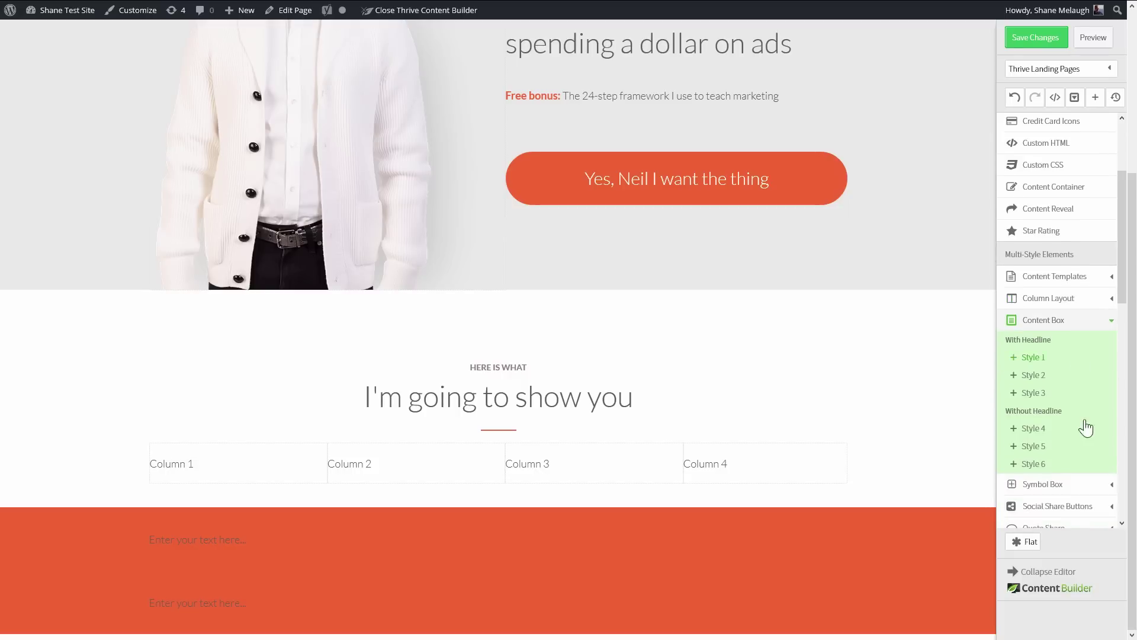
{"action": "left_click_drag", "start_coordinate": [733, 457], "coordinate": [254, 457]}
{"action": "scroll", "coordinate": [278, 426], "scroll_direction": "down", "scroll_amount": 3}
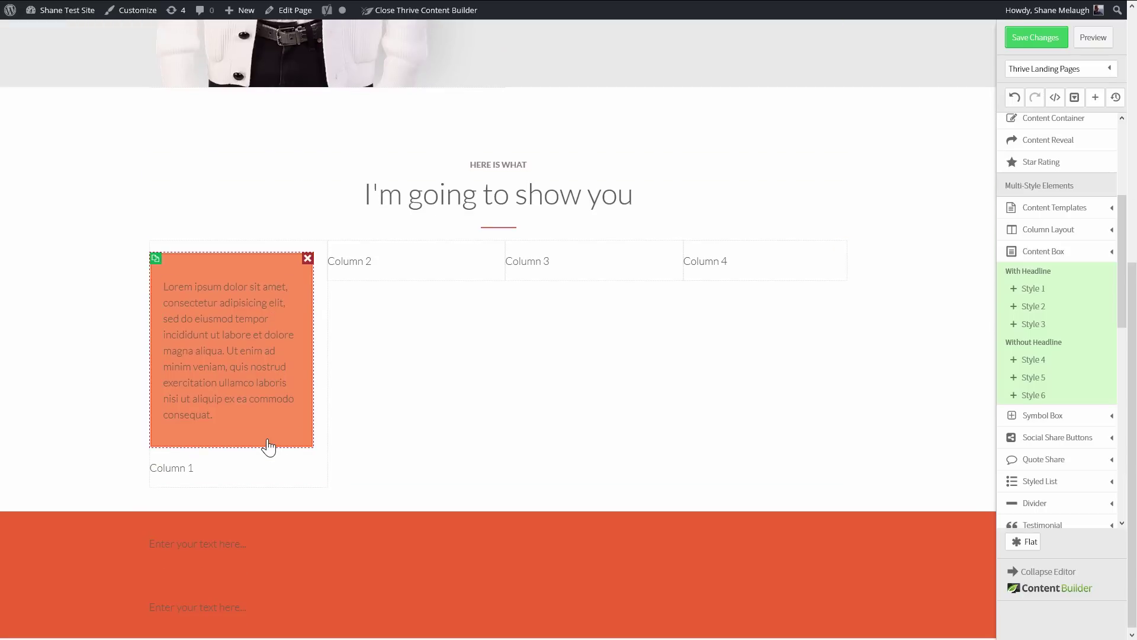
{"action": "left_click", "coordinate": [265, 436]}
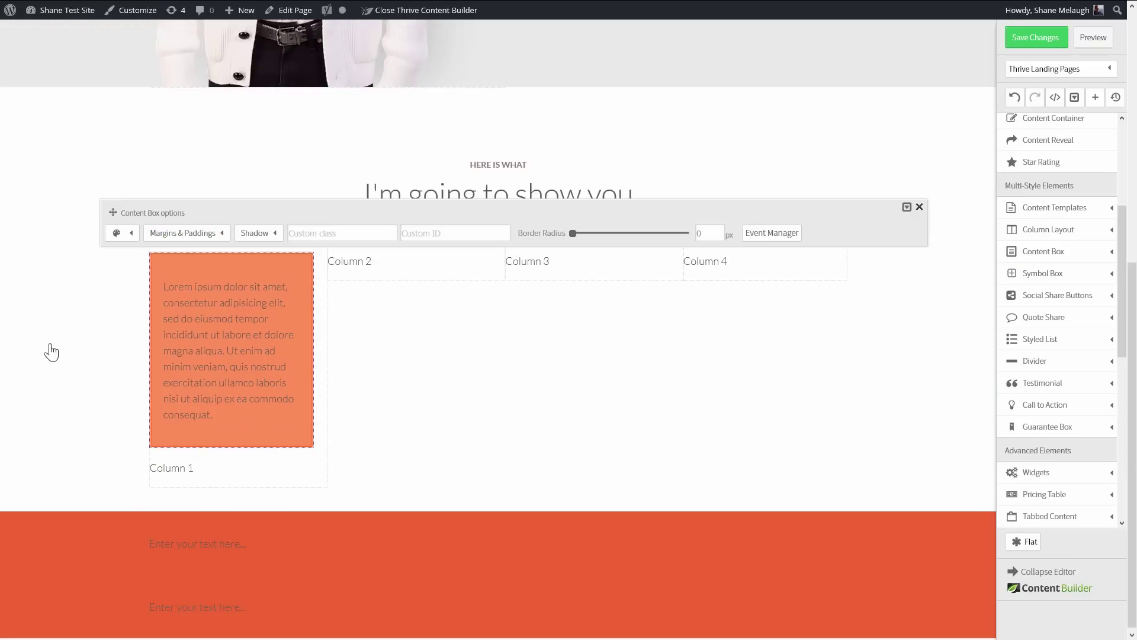
Step: Delete the box's lorem text and drop an Image element into Column 1
{"action": "left_click", "coordinate": [217, 367]}
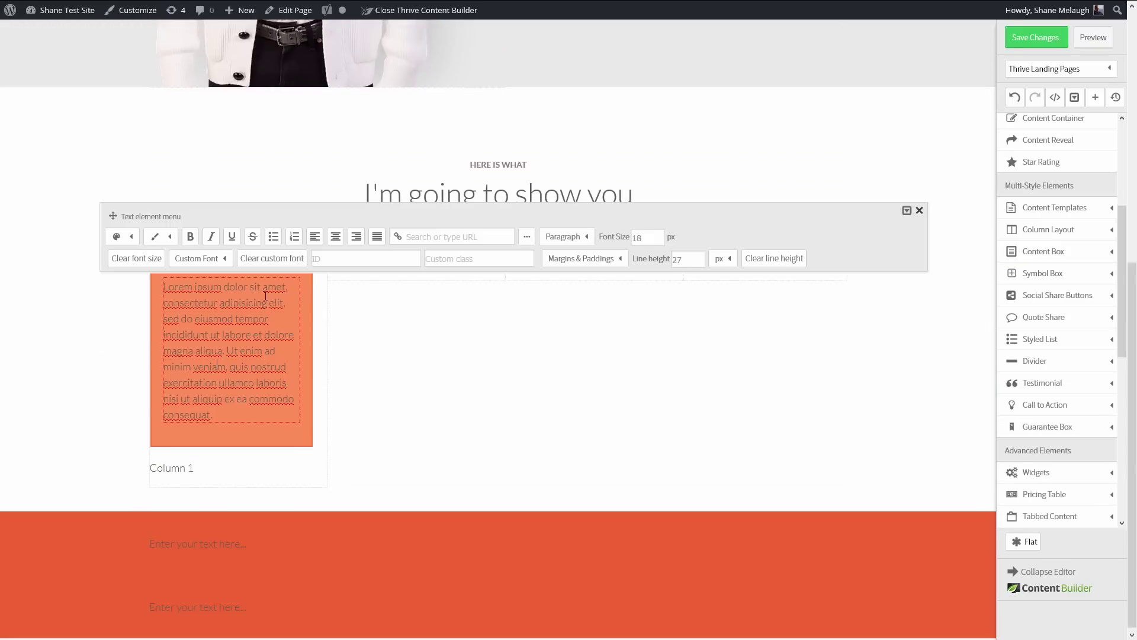
{"action": "left_click", "coordinate": [373, 340]}
{"action": "left_click", "coordinate": [294, 282]}
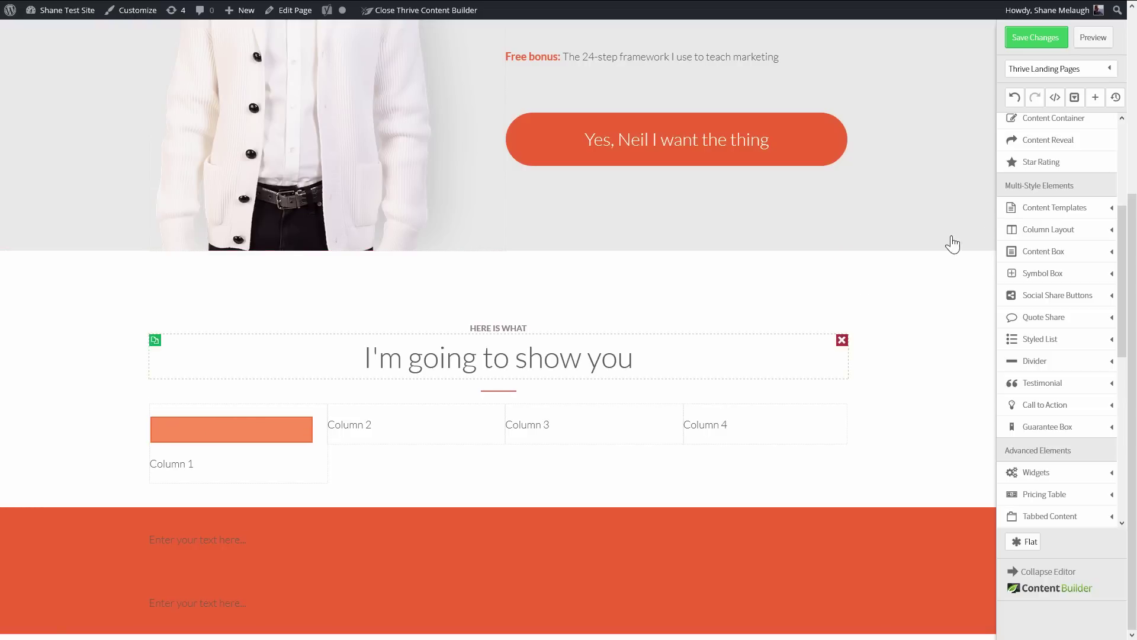
{"action": "scroll", "coordinate": [1057, 211], "scroll_direction": "up", "scroll_amount": 2}
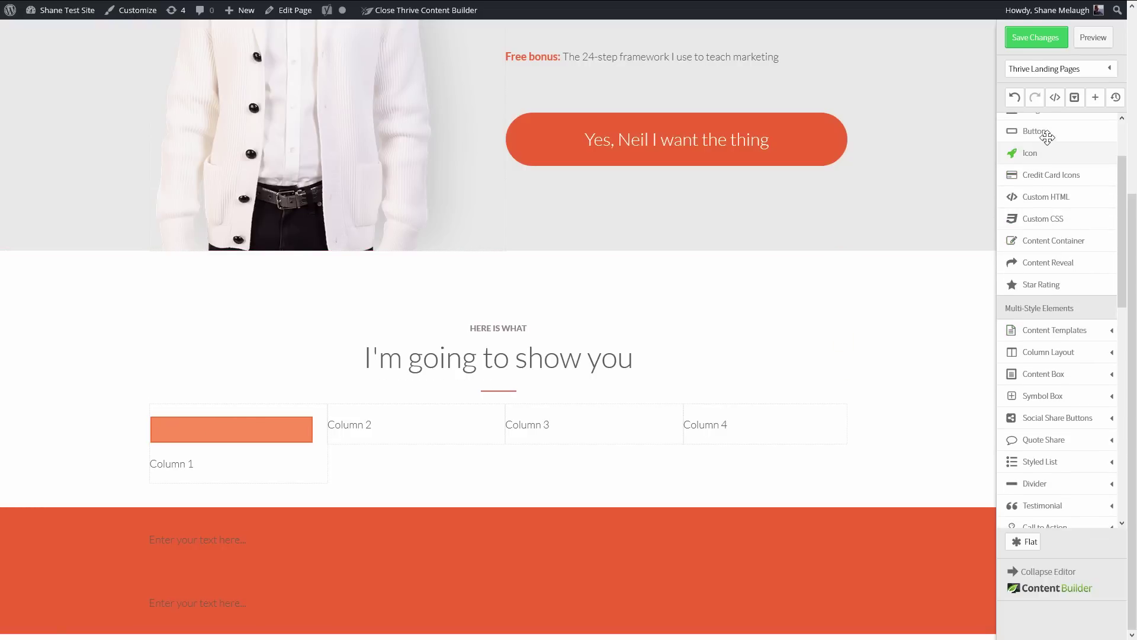
{"action": "scroll", "coordinate": [1047, 138], "scroll_direction": "up", "scroll_amount": 2}
{"action": "left_click_drag", "start_coordinate": [1048, 151], "coordinate": [234, 441]}
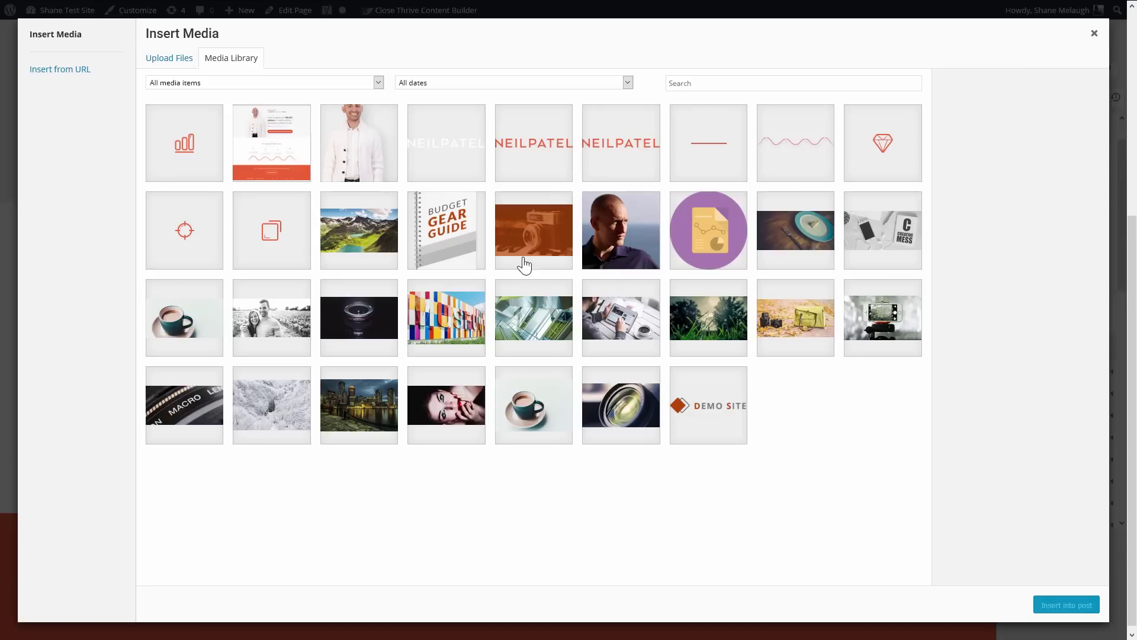
Step: Insert the crosshair icon image into Column 1 and centre it
{"action": "left_click", "coordinate": [189, 249]}
{"action": "left_click", "coordinate": [1084, 604]}
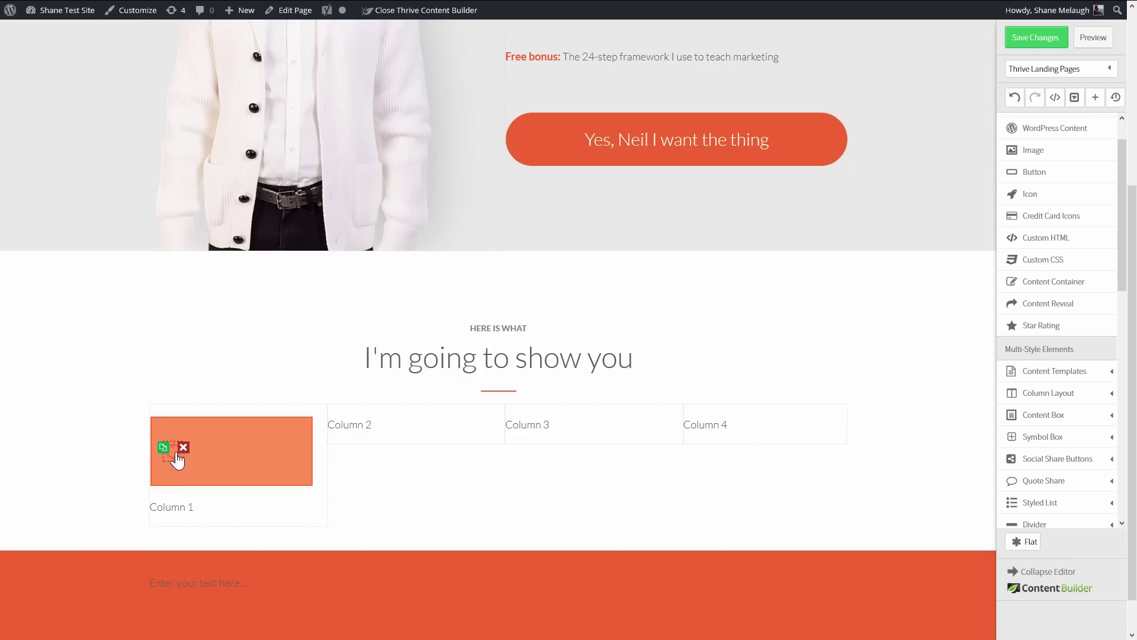
{"action": "left_click", "coordinate": [176, 479]}
{"action": "left_click", "coordinate": [280, 400]}
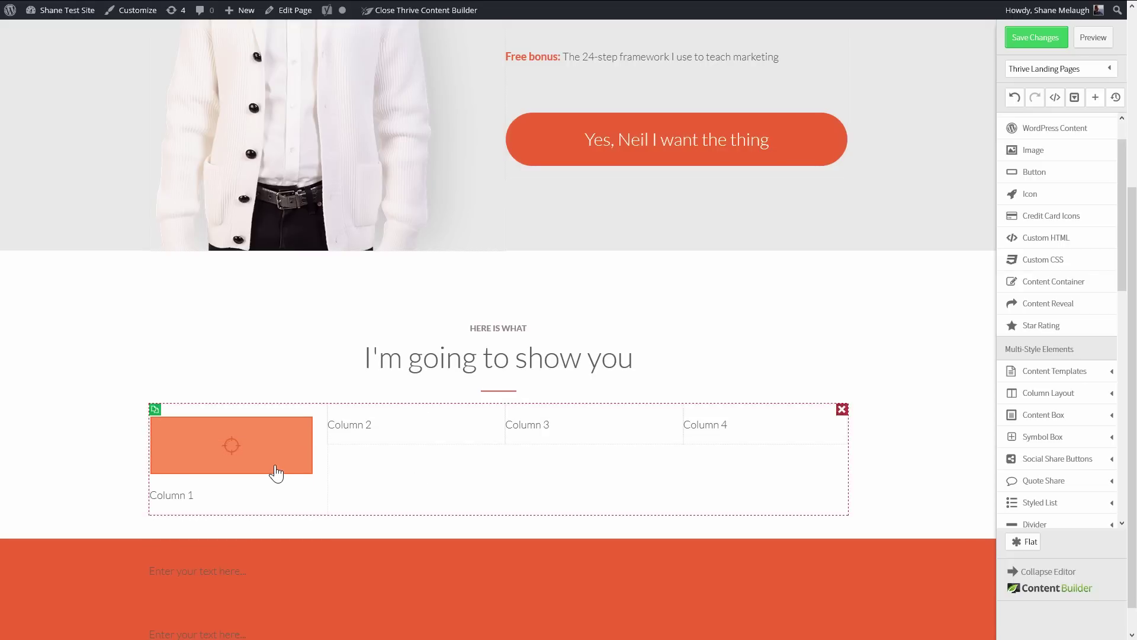
Step: Make the content box background fully transparent
{"action": "left_click", "coordinate": [274, 469]}
{"action": "left_click", "coordinate": [126, 407]}
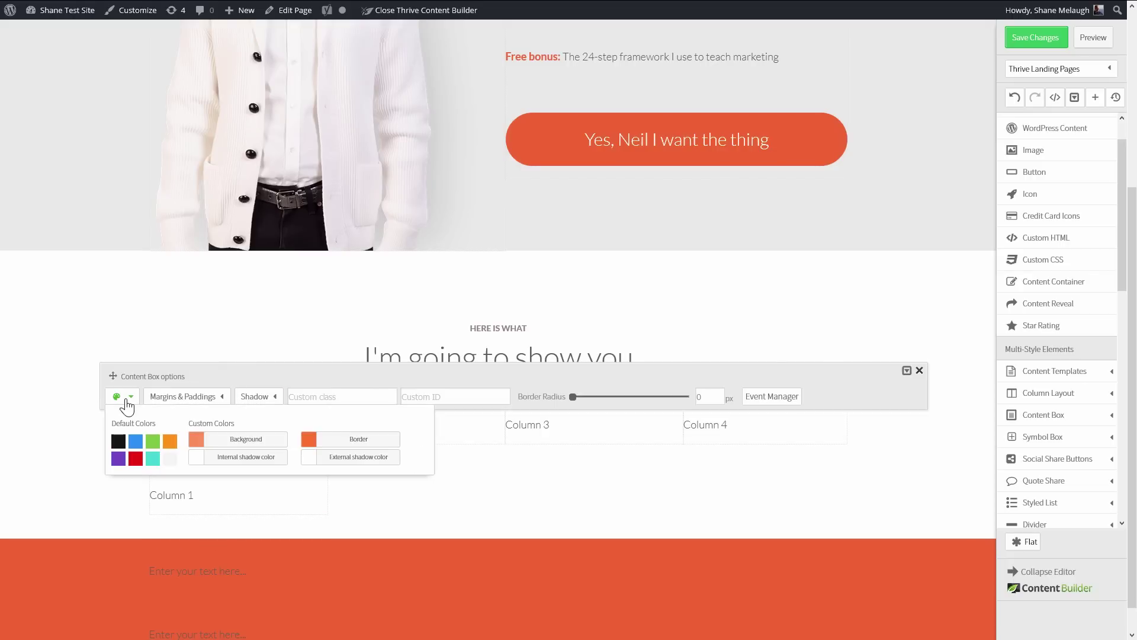
{"action": "left_click", "coordinate": [193, 450]}
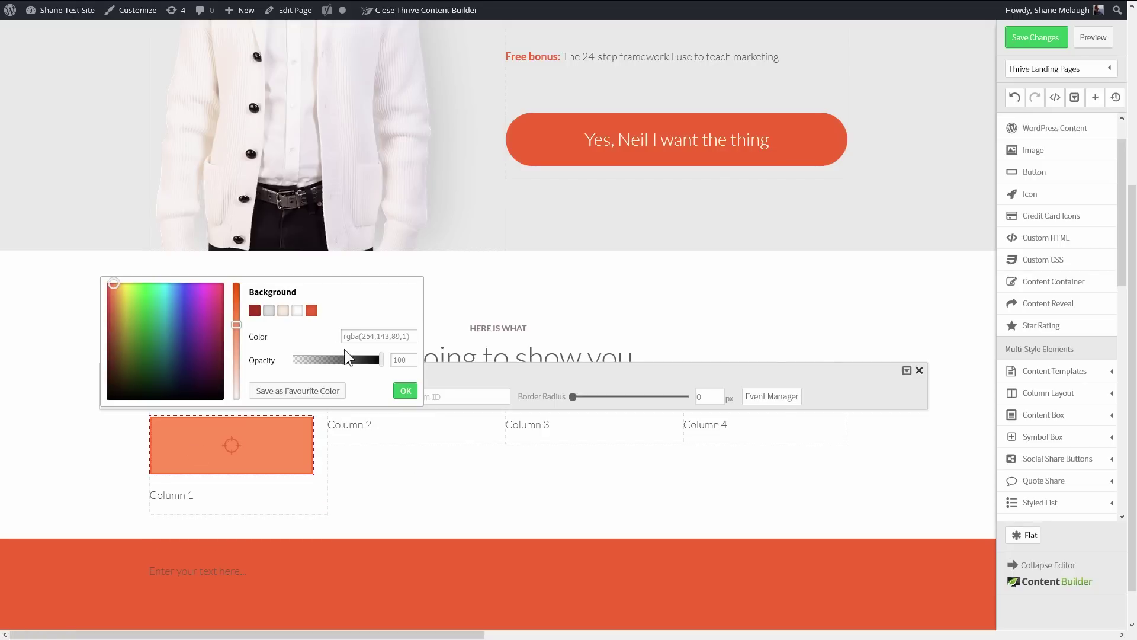
{"action": "left_click", "coordinate": [298, 311]}
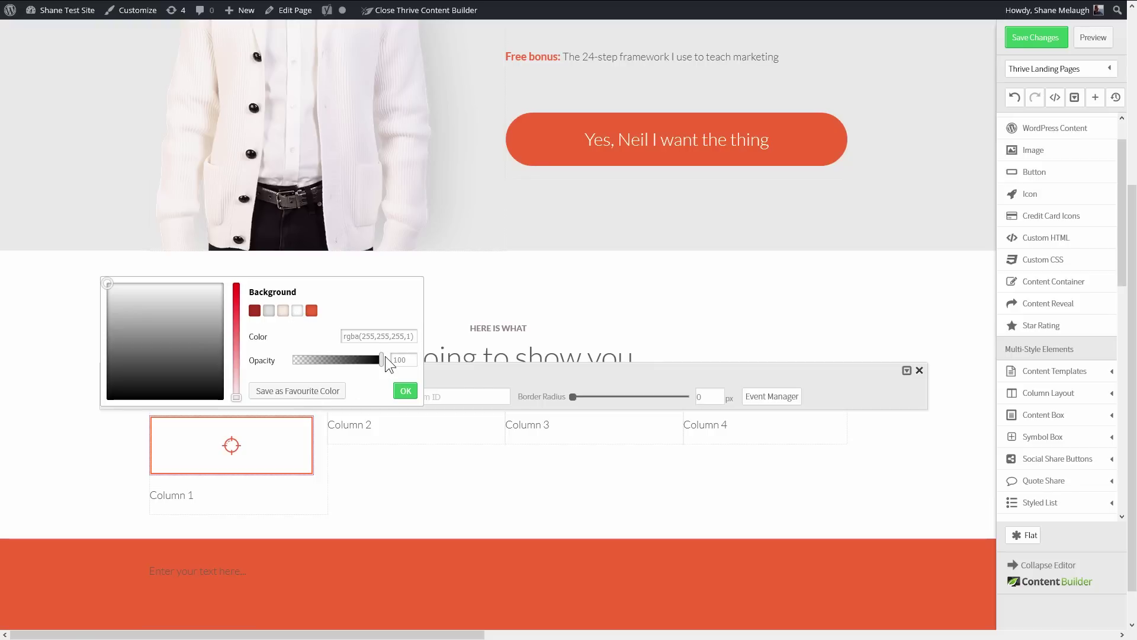
{"action": "left_click_drag", "start_coordinate": [382, 361], "coordinate": [271, 362]}
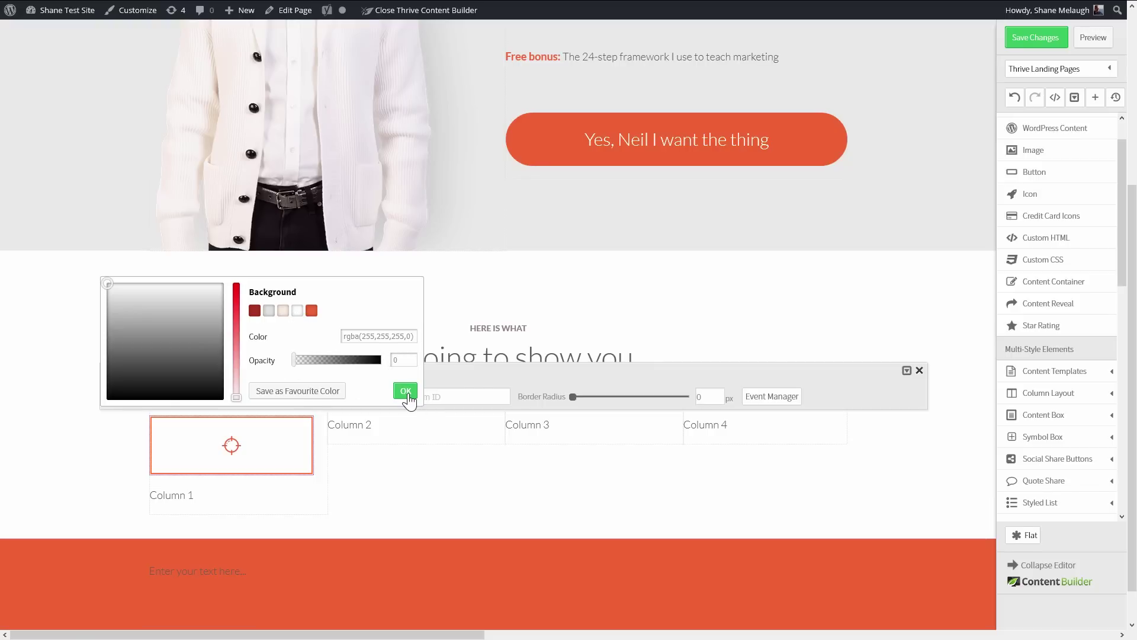
{"action": "left_click", "coordinate": [406, 392]}
{"action": "left_click", "coordinate": [388, 505]}
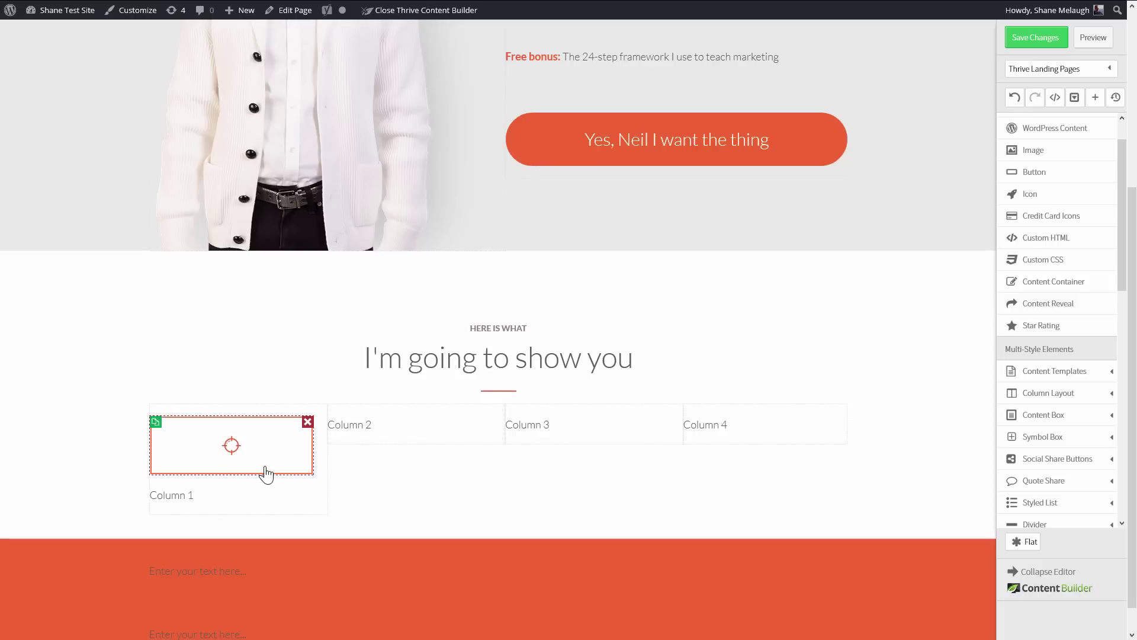
Step: Give the content box a light grey #b7b2b2 border
{"action": "left_click", "coordinate": [264, 472]}
{"action": "left_click", "coordinate": [130, 398]}
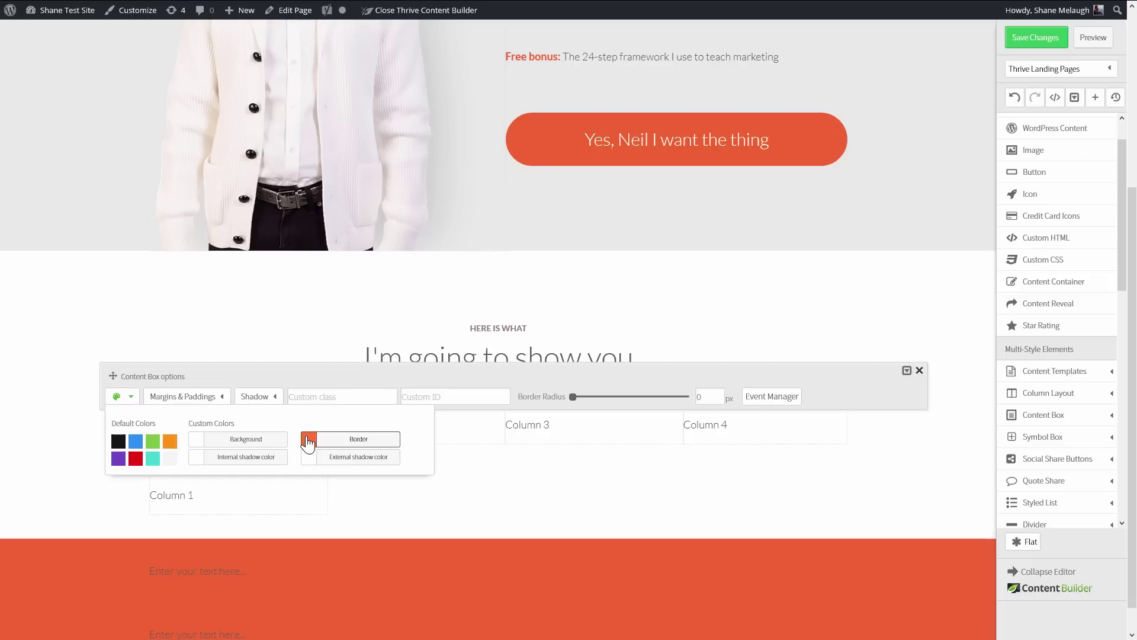
{"action": "left_click", "coordinate": [305, 440]}
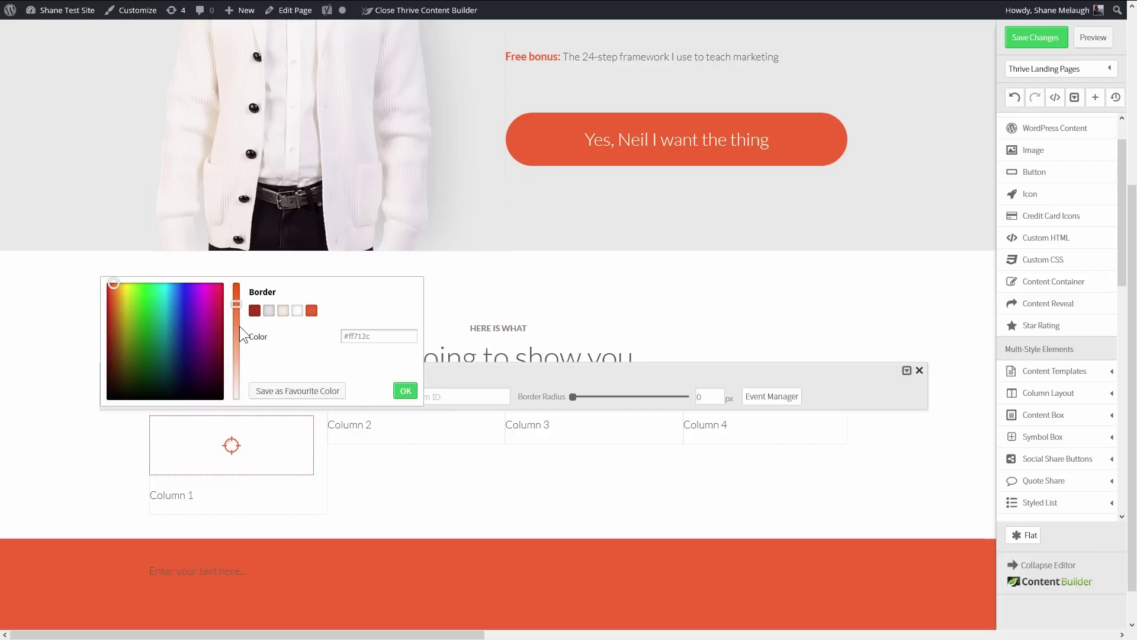
{"action": "left_click_drag", "start_coordinate": [237, 329], "coordinate": [237, 400]}
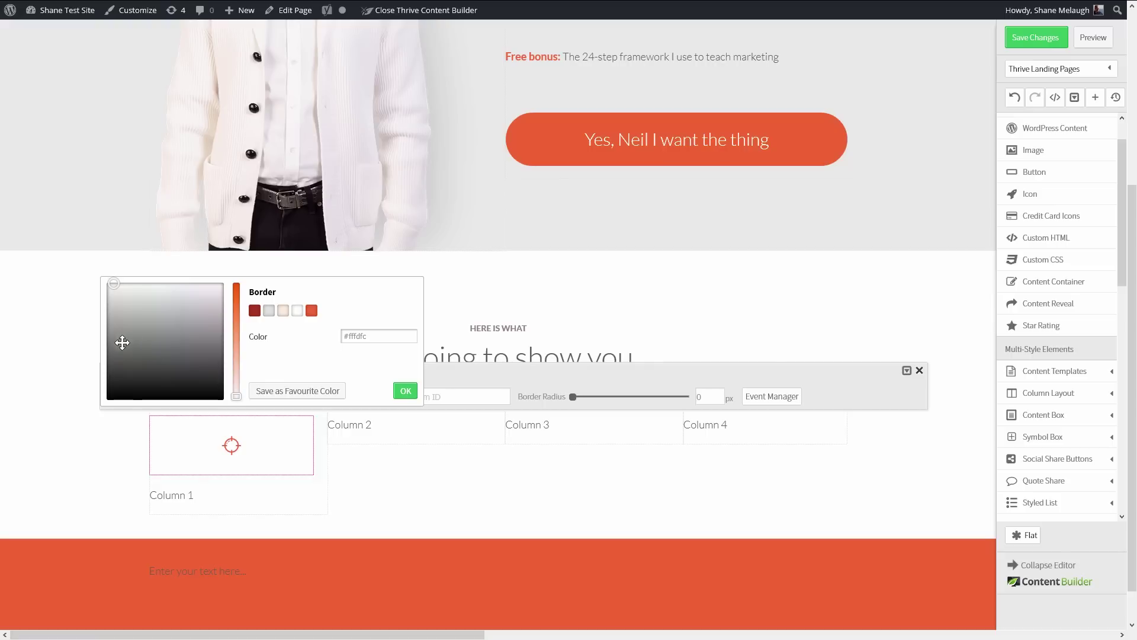
{"action": "left_click_drag", "start_coordinate": [122, 342], "coordinate": [93, 318]}
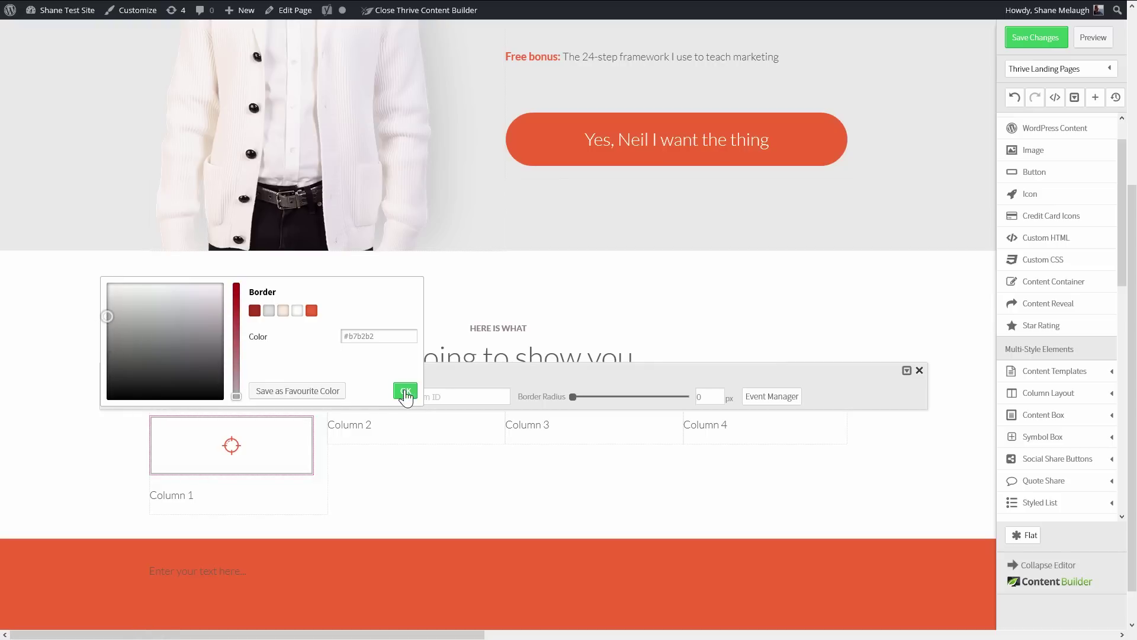
{"action": "left_click", "coordinate": [406, 391]}
{"action": "left_click", "coordinate": [510, 477]}
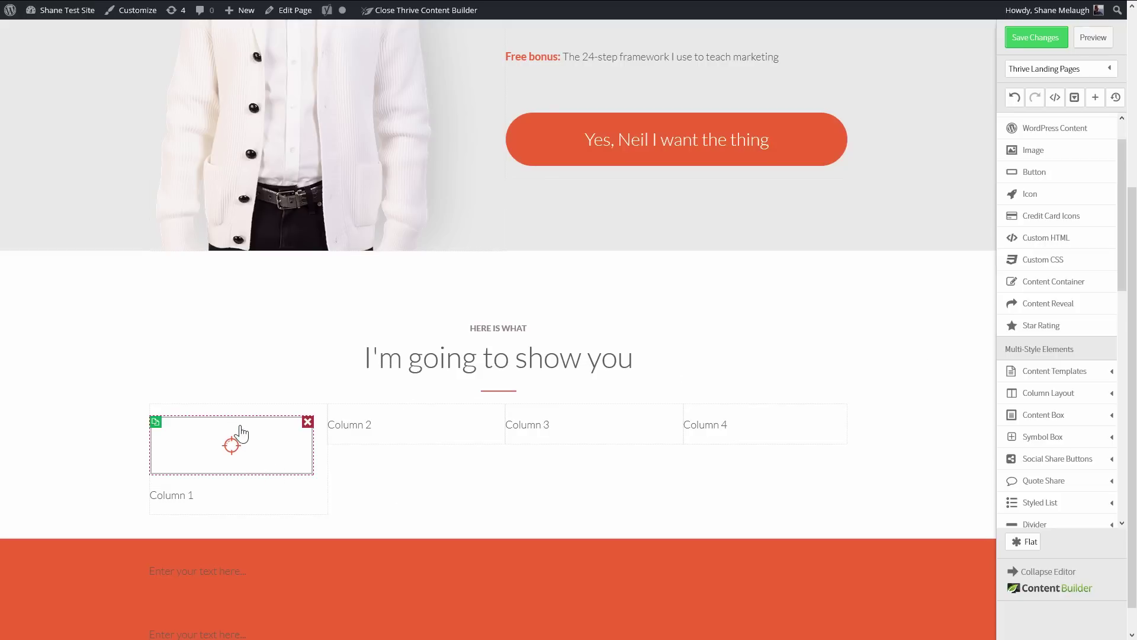
{"action": "left_click", "coordinate": [325, 452]}
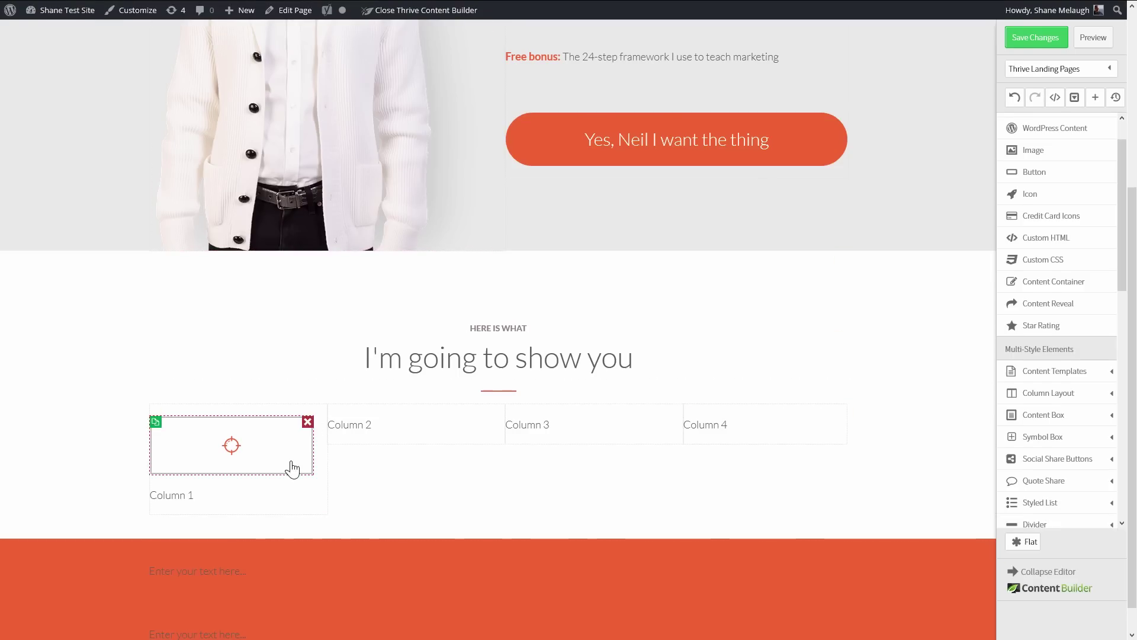
Step: Lighten the icon box's border colour to #d1caca
{"action": "left_click", "coordinate": [276, 464]}
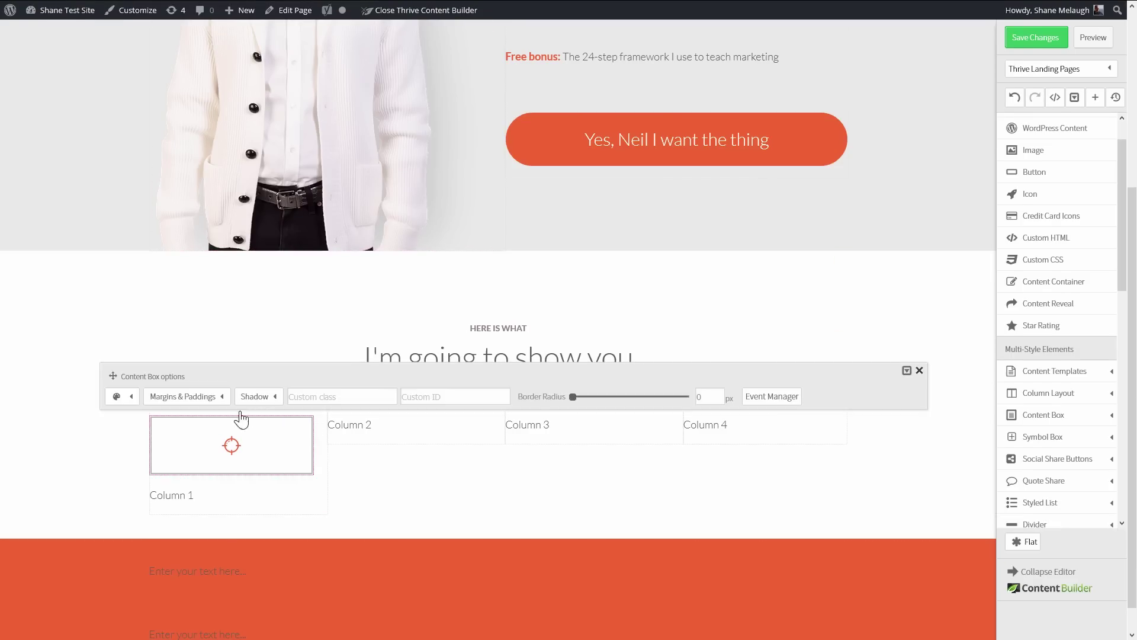
{"action": "left_click", "coordinate": [130, 398]}
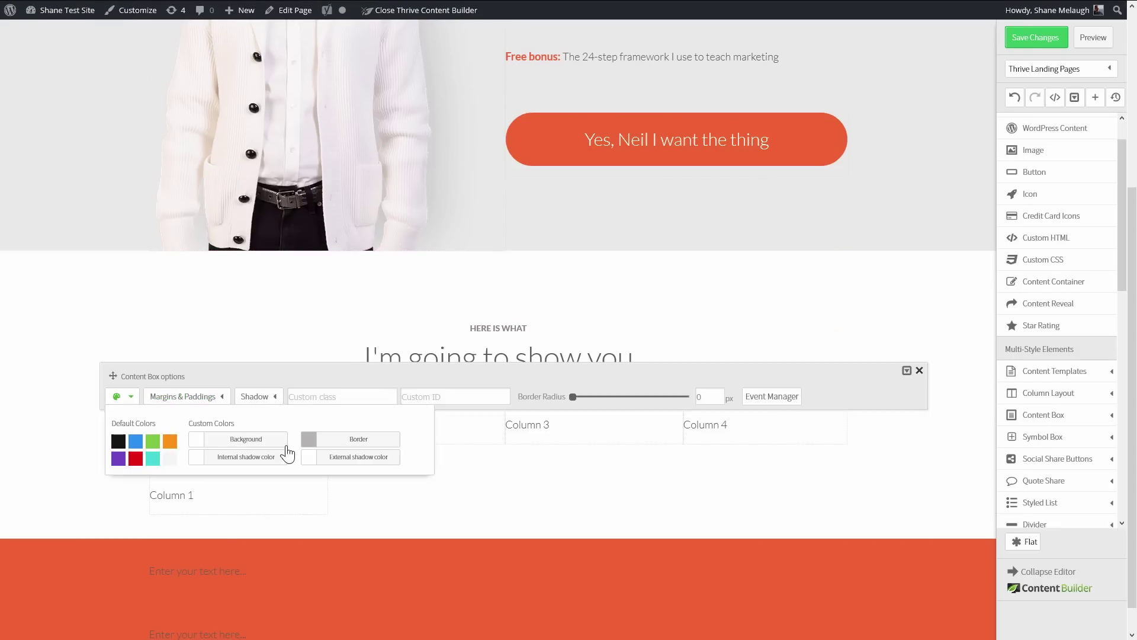
{"action": "left_click", "coordinate": [312, 439]}
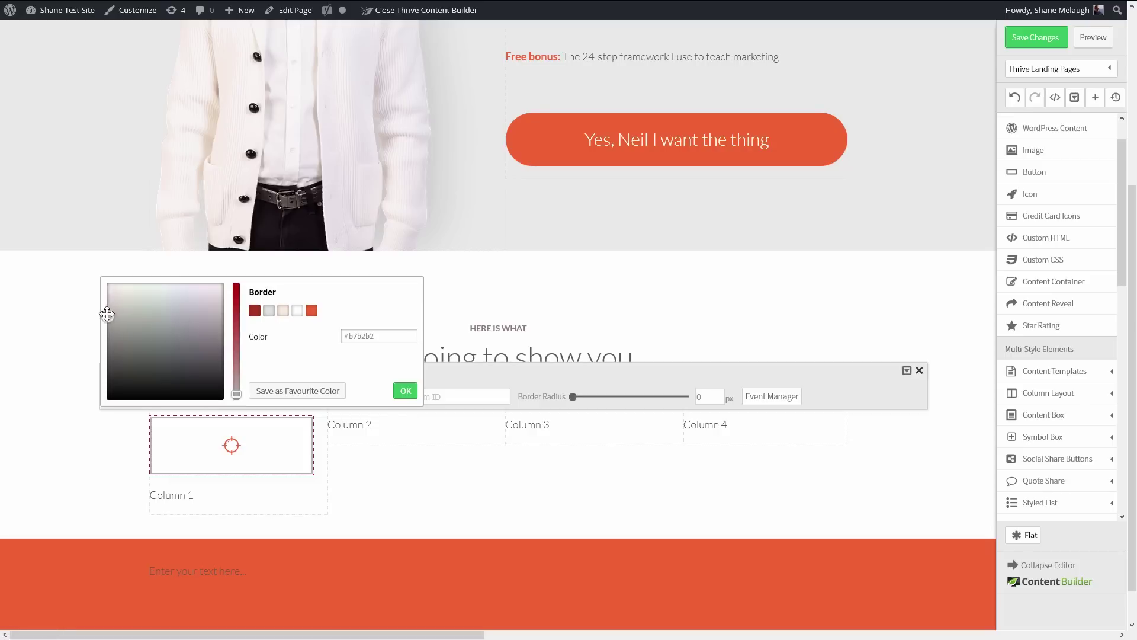
{"action": "left_click_drag", "start_coordinate": [107, 314], "coordinate": [106, 304]}
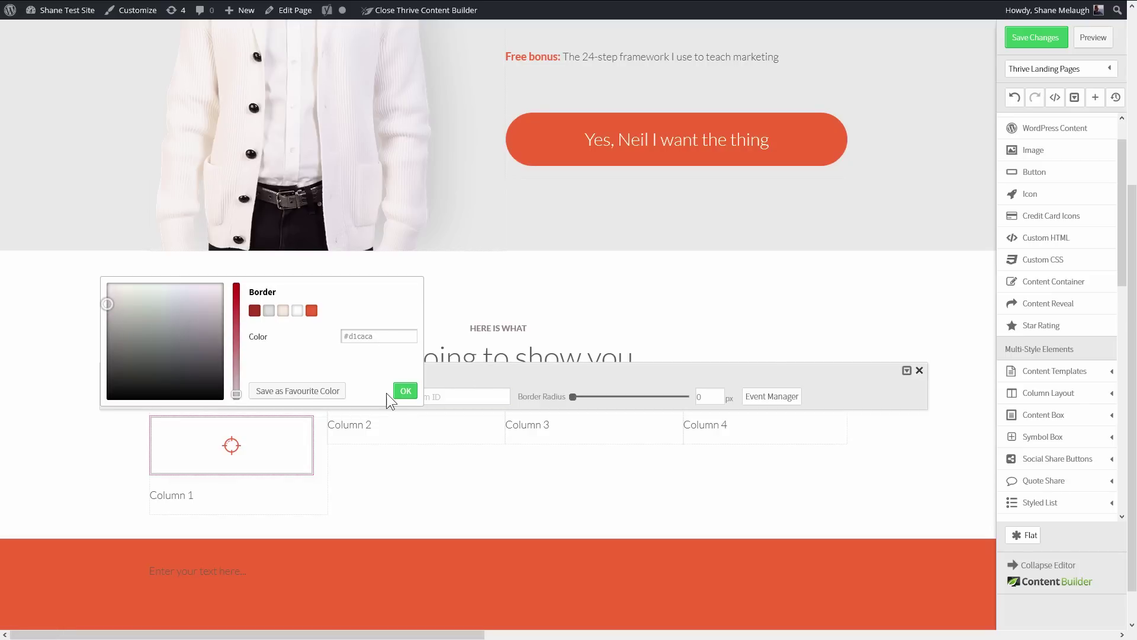
{"action": "left_click", "coordinate": [424, 428]}
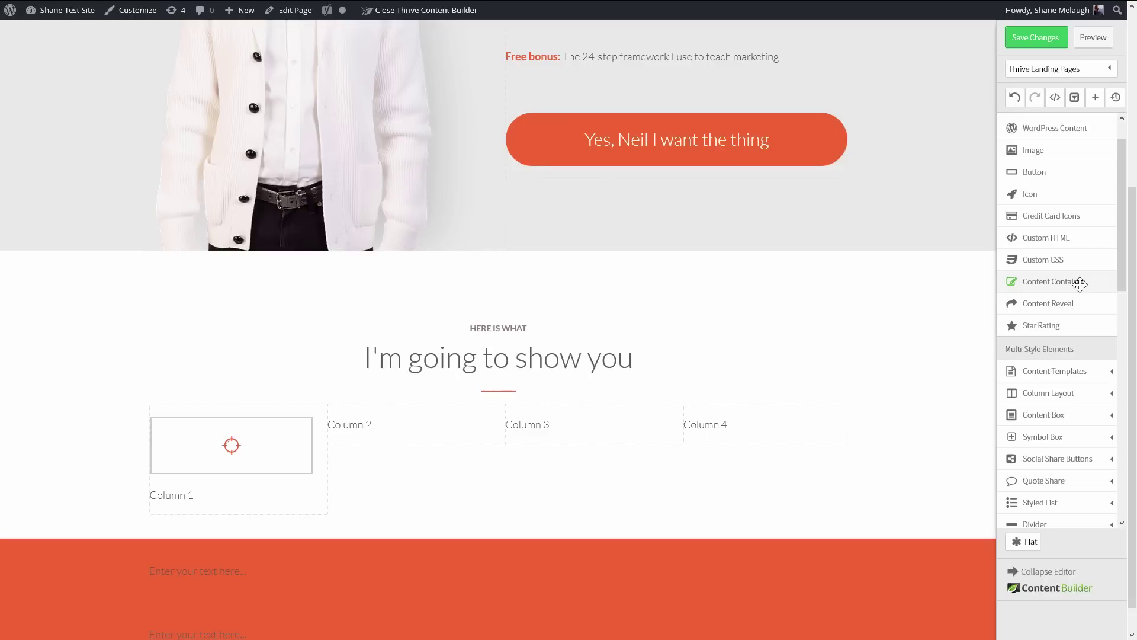
Step: Wrap the icon box in a content container and narrow its max-width to 147
{"action": "left_click_drag", "start_coordinate": [1079, 282], "coordinate": [279, 415]}
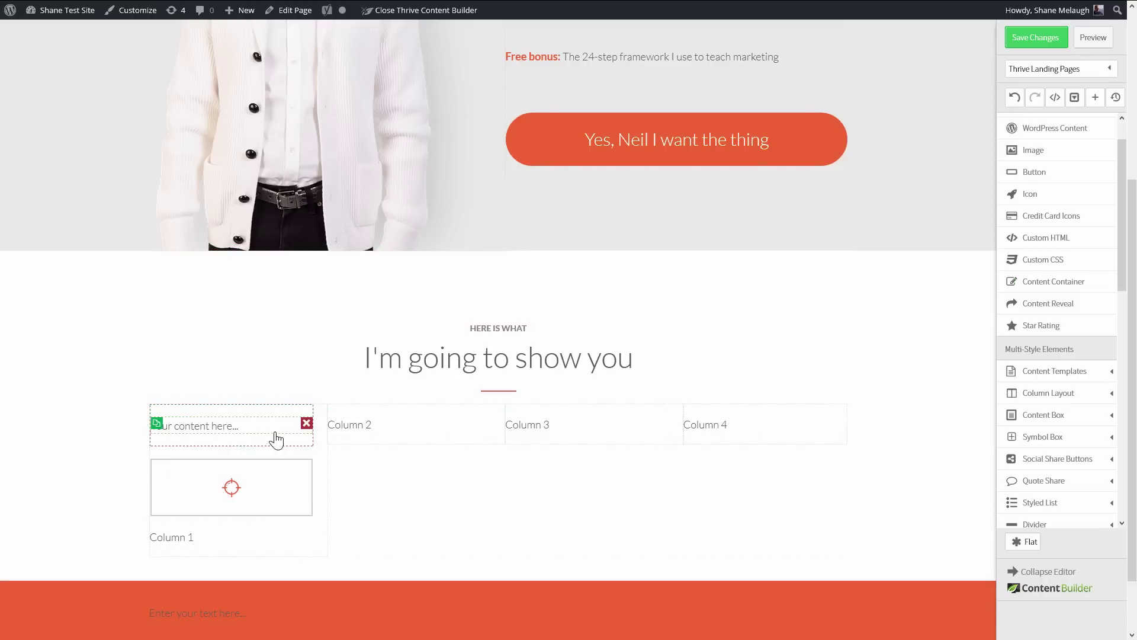
{"action": "left_click_drag", "start_coordinate": [265, 505], "coordinate": [247, 416]}
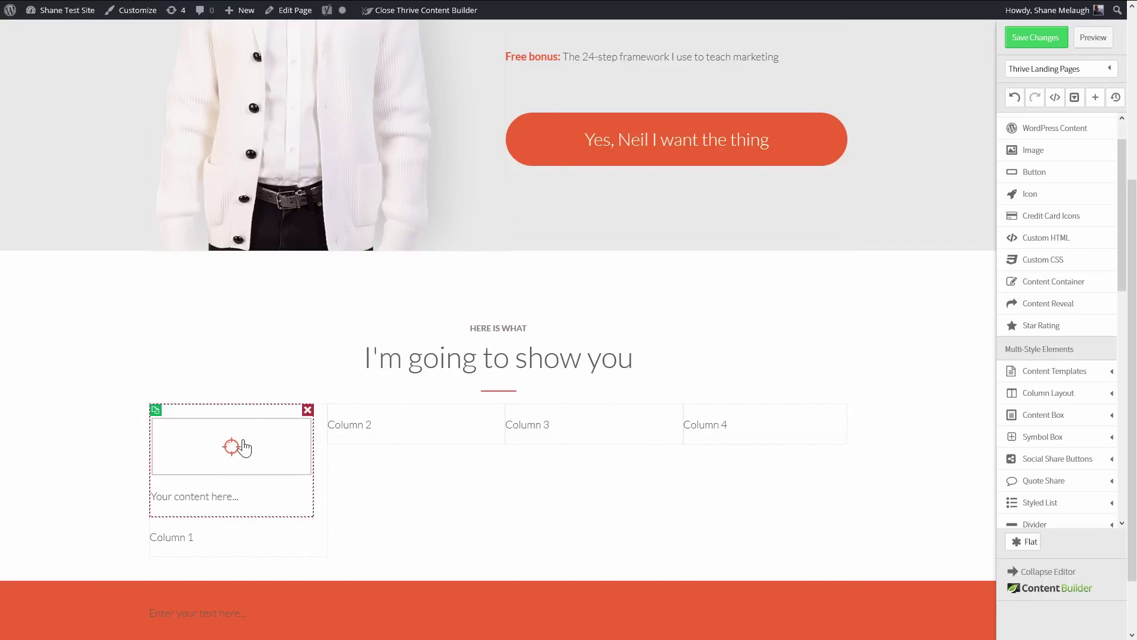
{"action": "left_click", "coordinate": [307, 494]}
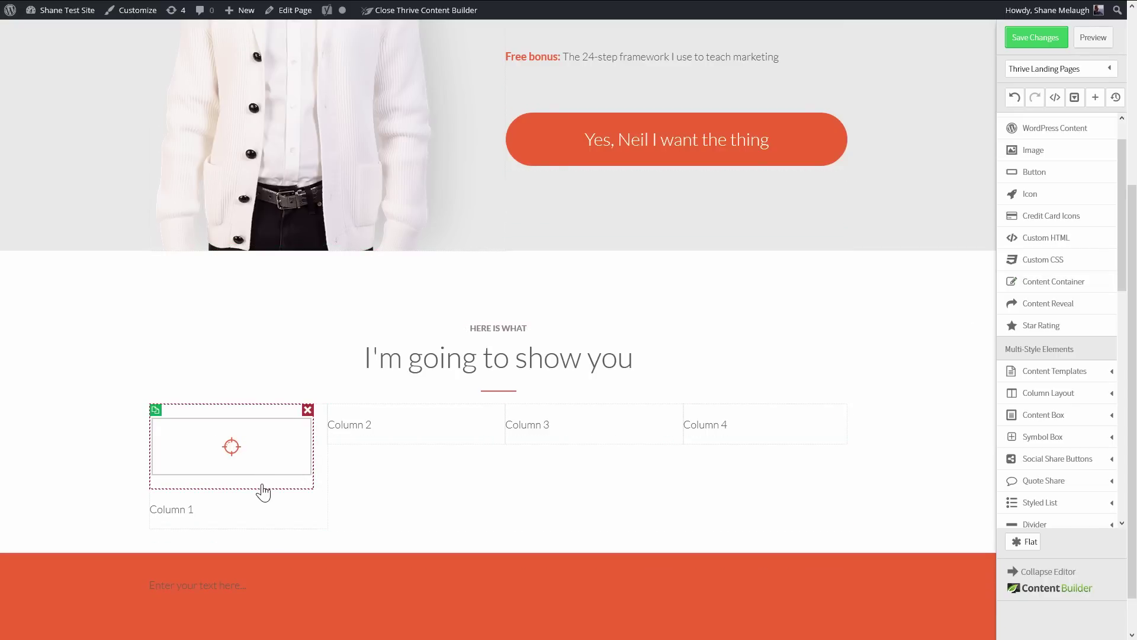
{"action": "left_click", "coordinate": [261, 483]}
{"action": "left_click_drag", "start_coordinate": [286, 385], "coordinate": [279, 385]}
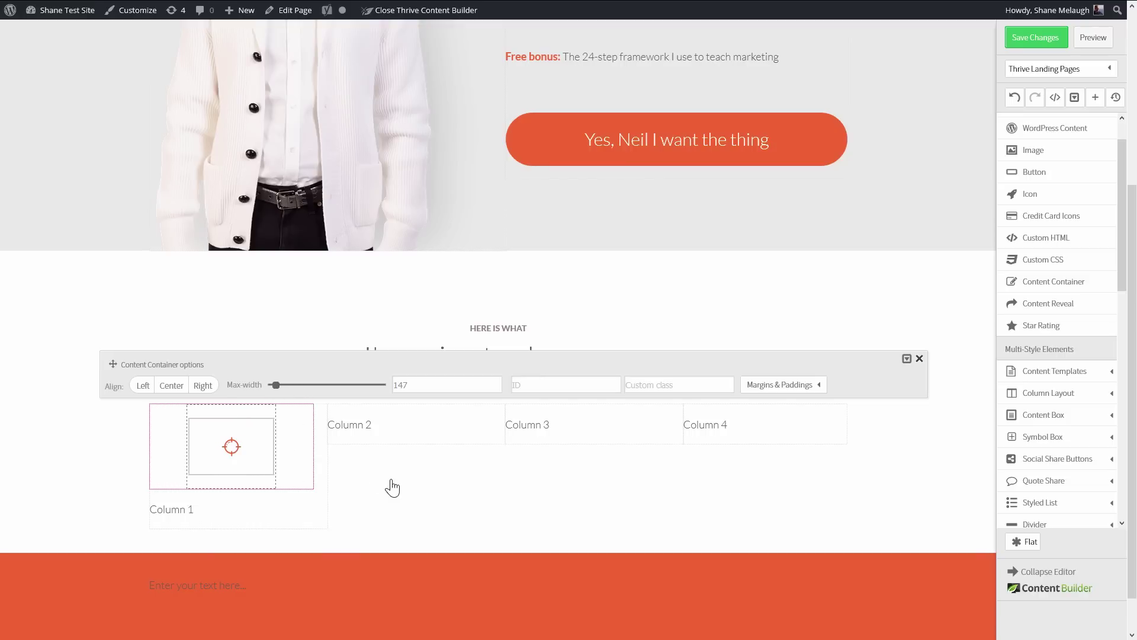
{"action": "left_click", "coordinate": [393, 487]}
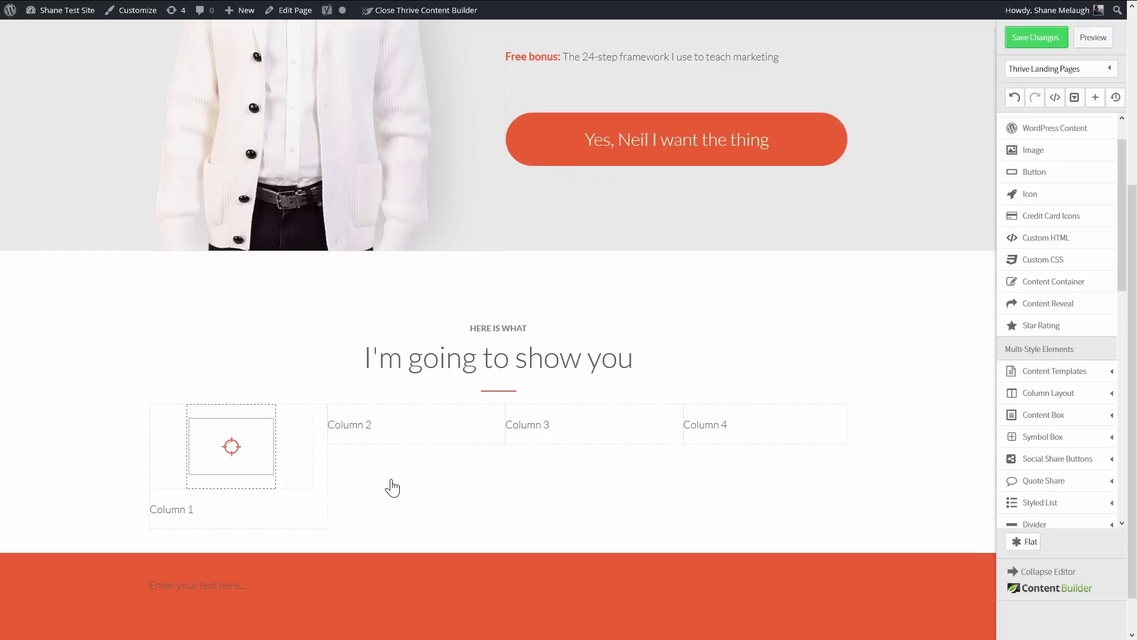
{"action": "key", "text": "ctrl+shift+i"}
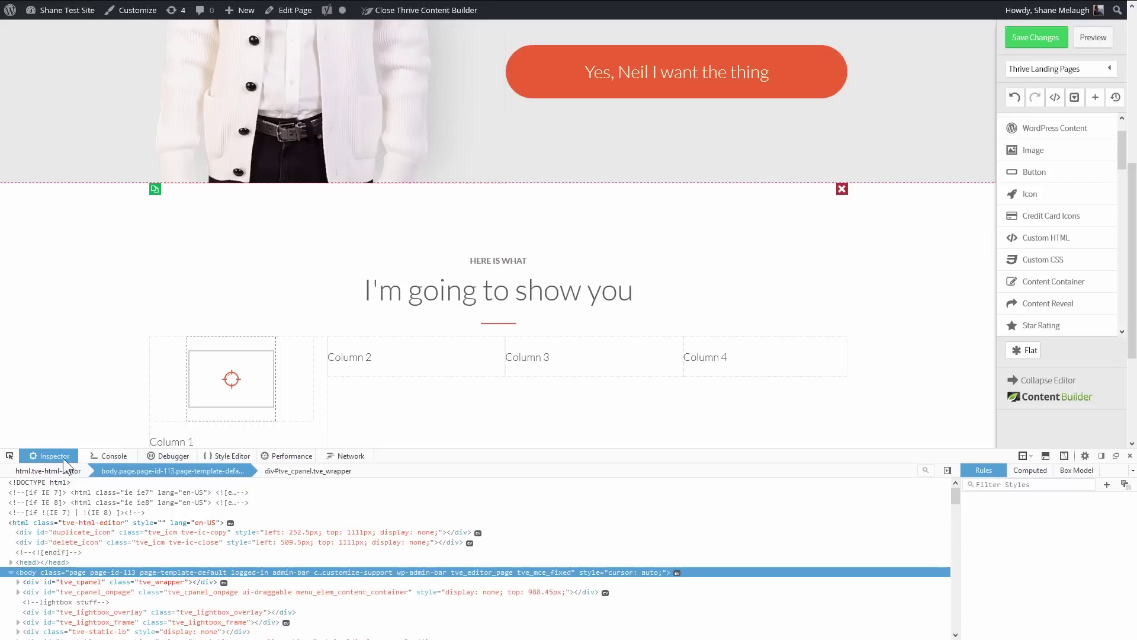
{"action": "left_click", "coordinate": [9, 456]}
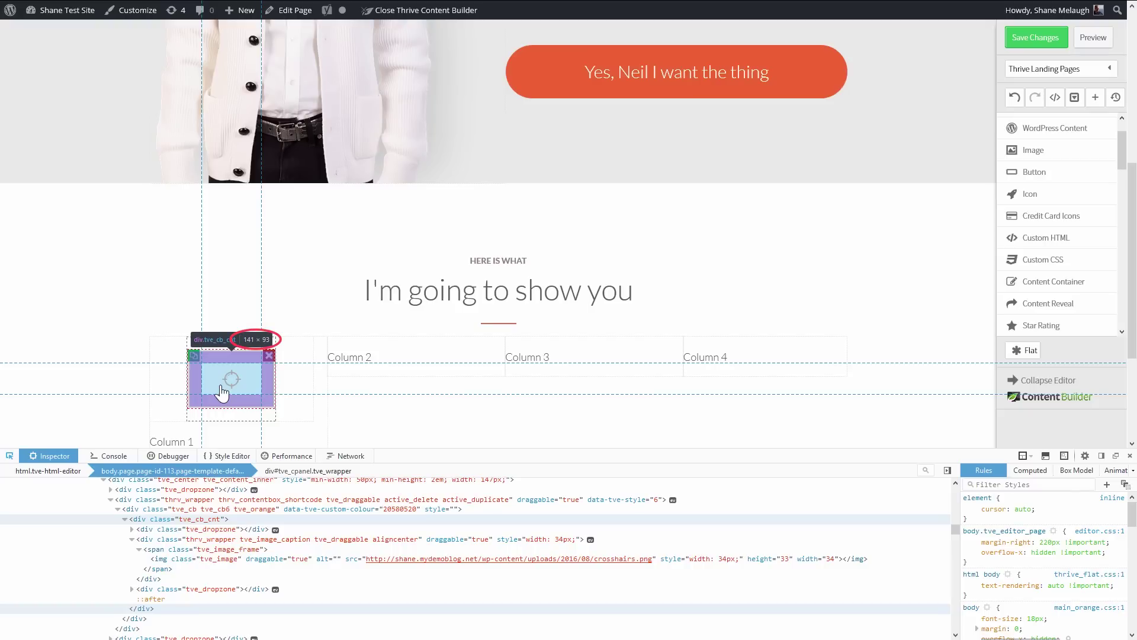
{"action": "key", "text": "F12"}
Step: Set the icon's content container max-width to 93 pixels
{"action": "left_click", "coordinate": [267, 431]}
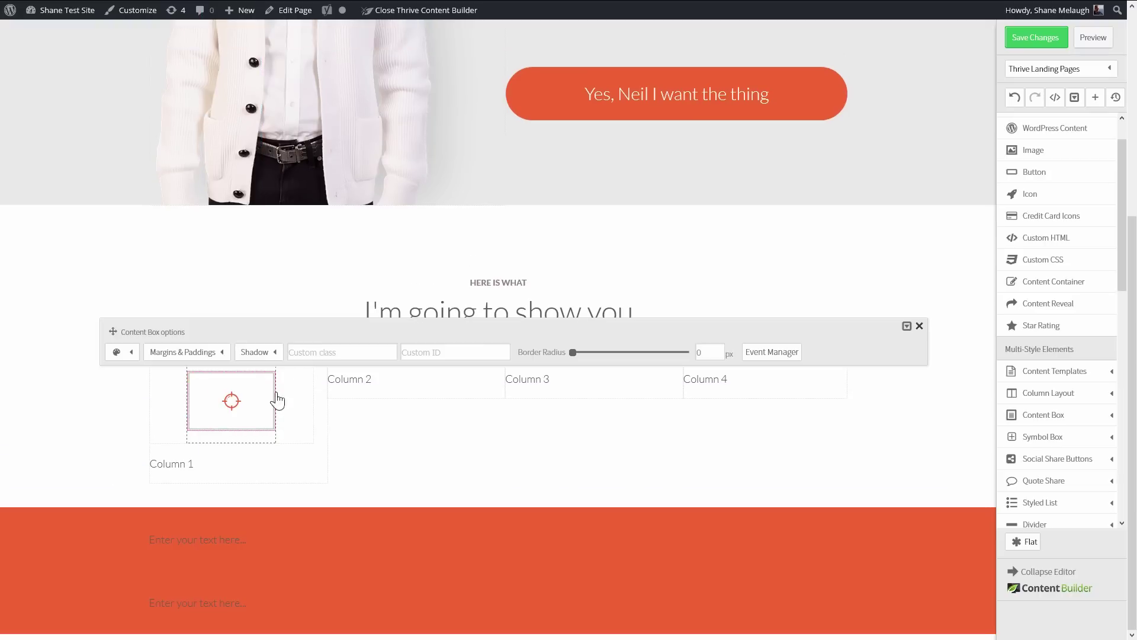
{"action": "left_click", "coordinate": [350, 455]}
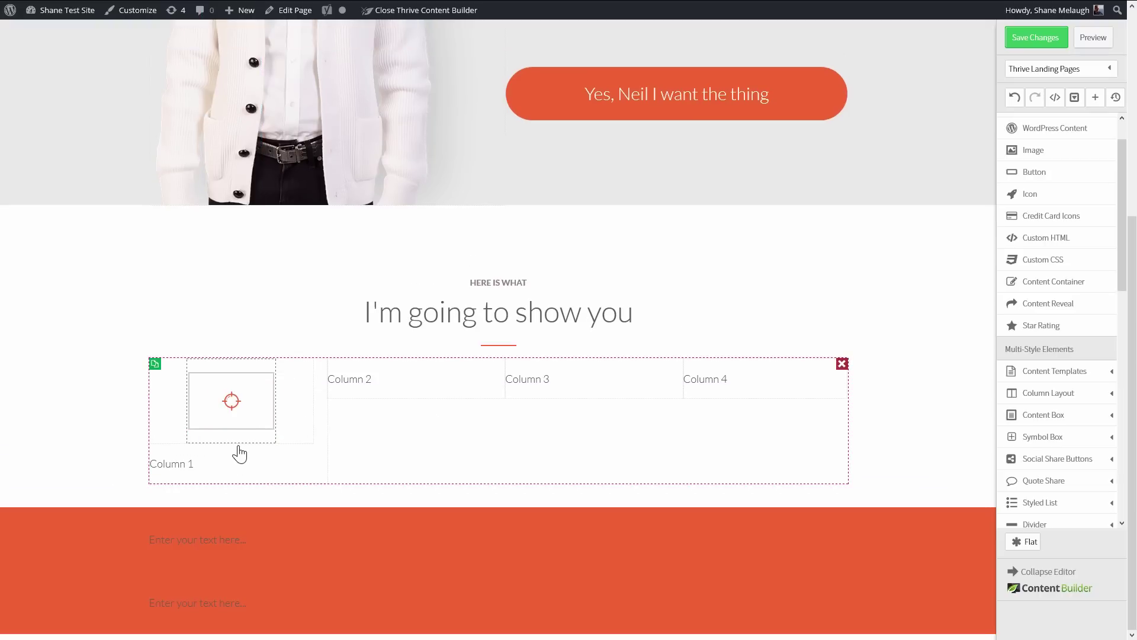
{"action": "left_click", "coordinate": [240, 442]}
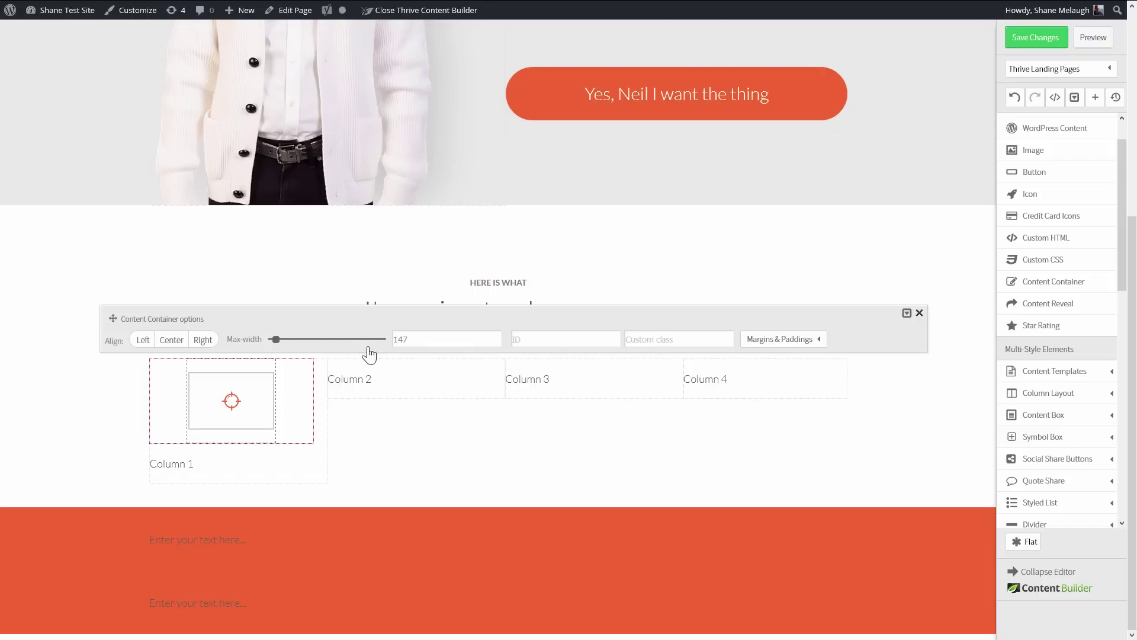
{"action": "key", "text": "Tab"}
{"action": "type", "text": "9"}
{"action": "key", "text": "Tab"}
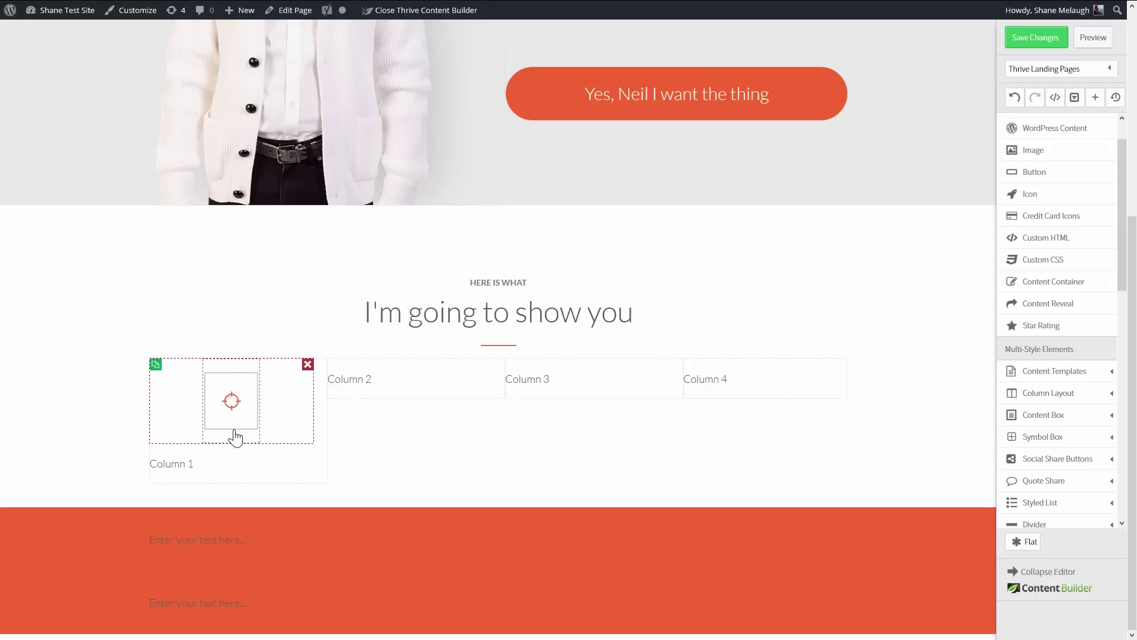
Step: Raise the icon box's border radius to 45 px so it becomes a circle
{"action": "left_click", "coordinate": [234, 432]}
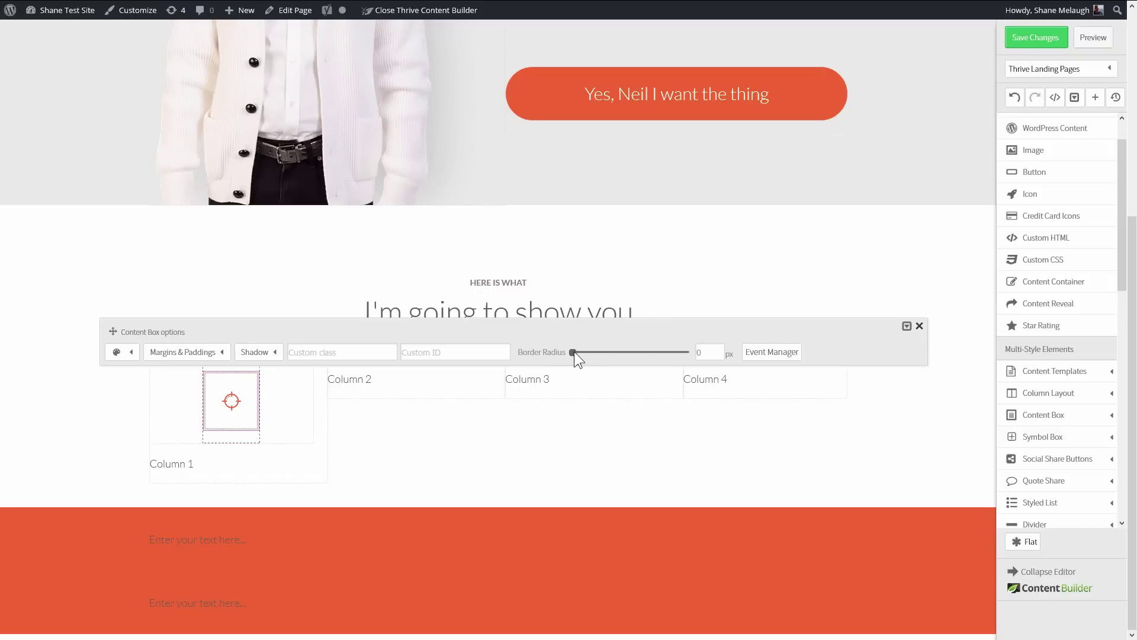
{"action": "left_click_drag", "start_coordinate": [574, 351], "coordinate": [614, 352]}
{"action": "left_click", "coordinate": [477, 442]}
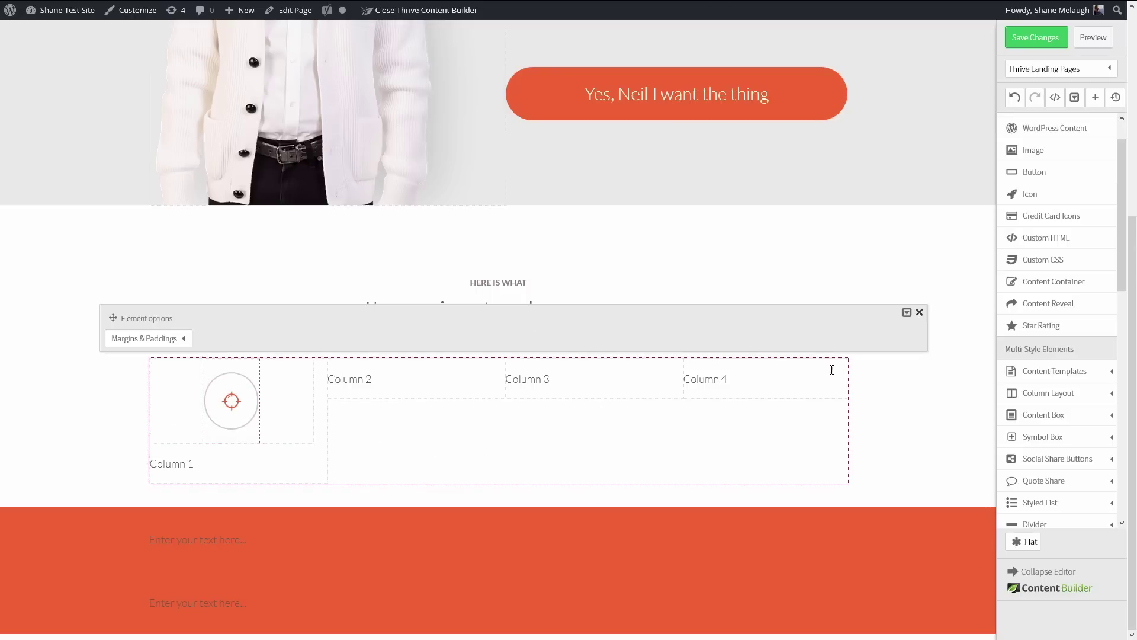
{"action": "left_click", "coordinate": [886, 417]}
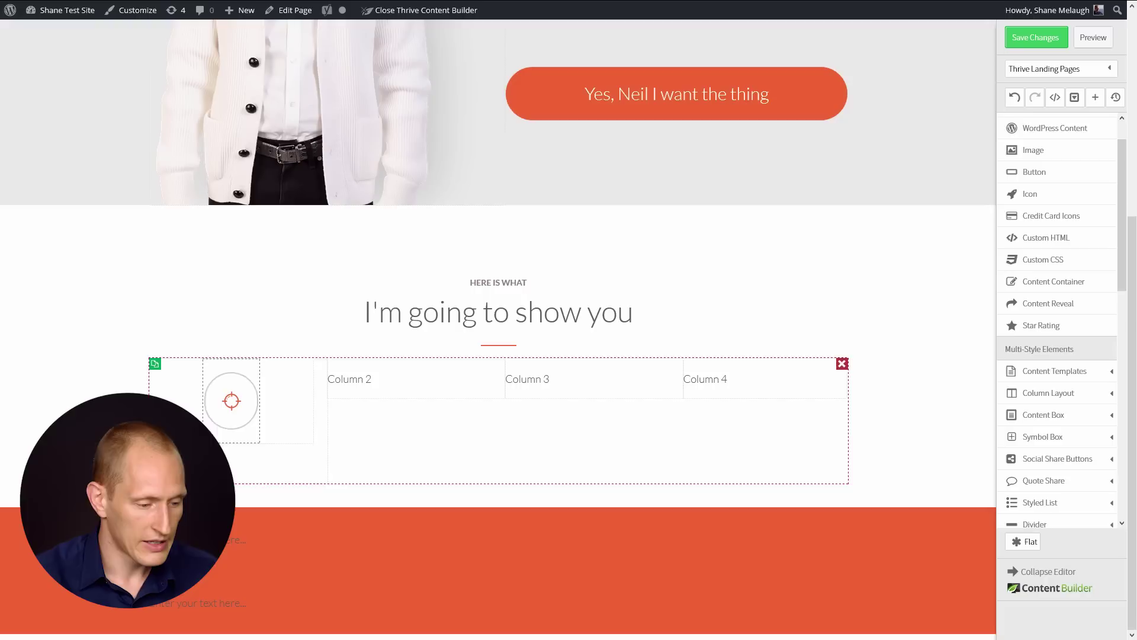
{"action": "mouse_move", "coordinate": [230, 420]}
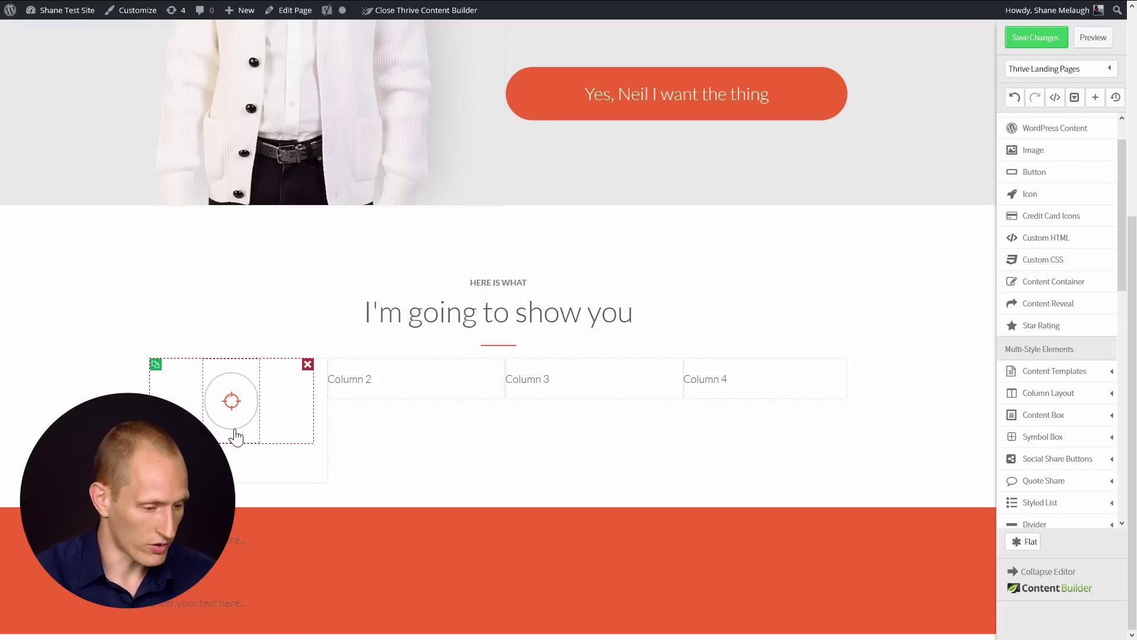
{"action": "left_click", "coordinate": [235, 434]}
{"action": "left_click", "coordinate": [221, 355]}
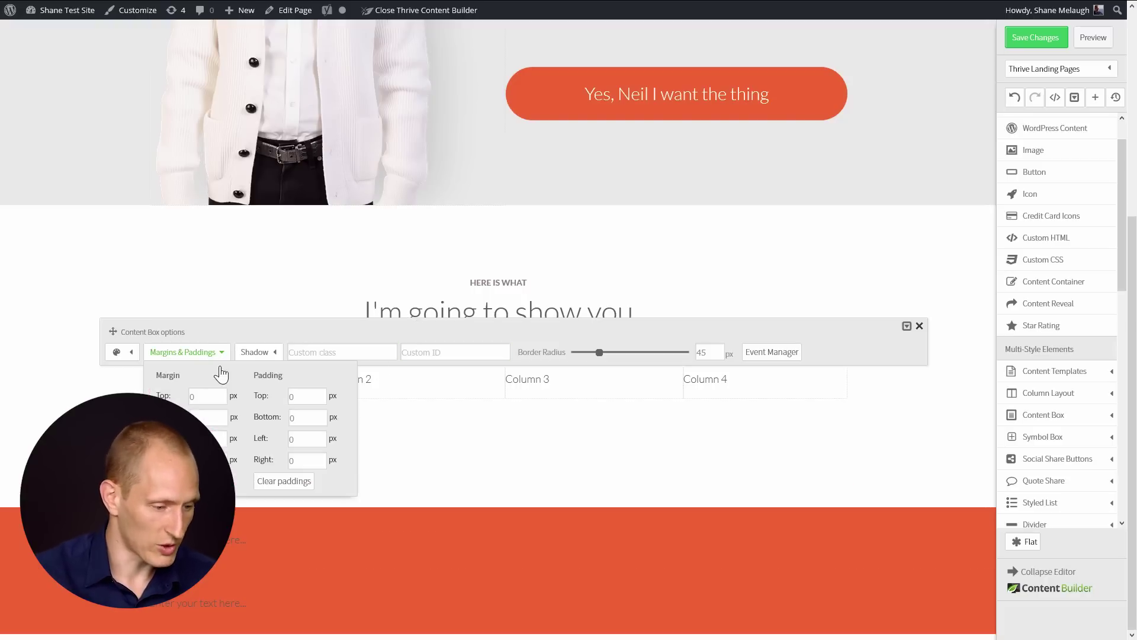
{"action": "left_click", "coordinate": [435, 455]}
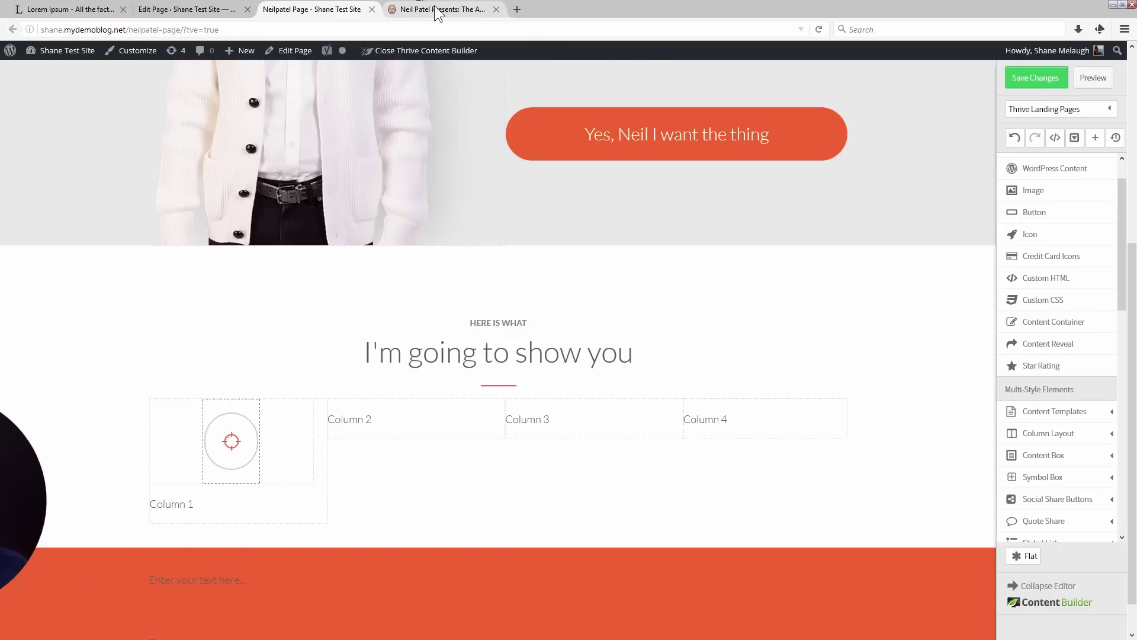
Step: Paste the reference page's first feature headline into the Column 1 caption and centre it
{"action": "left_click", "coordinate": [438, 11]}
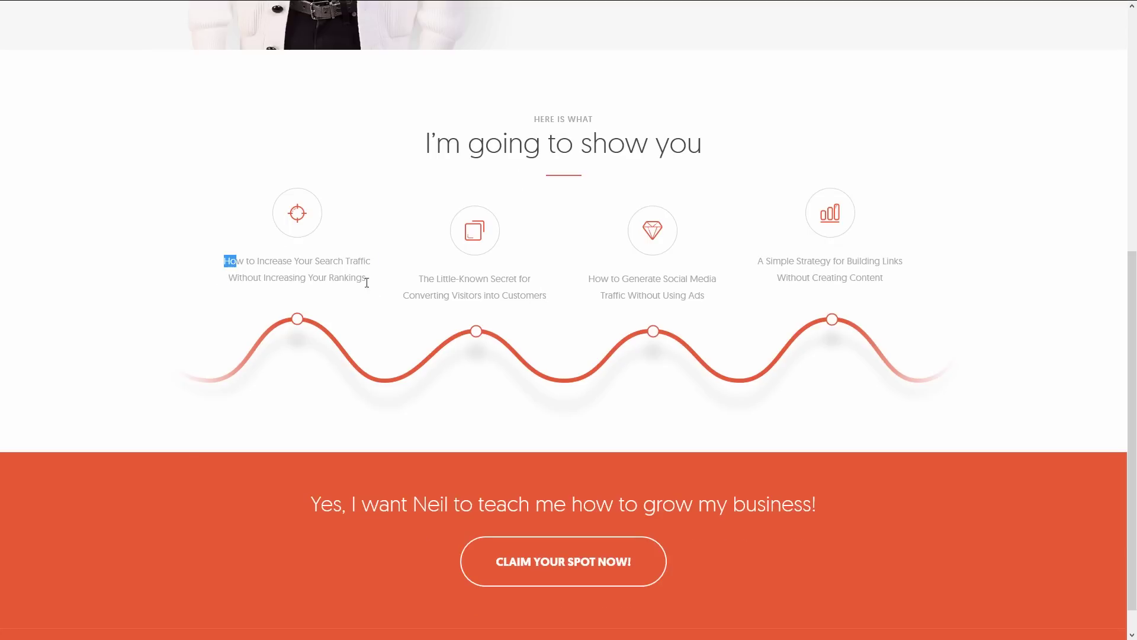
{"action": "left_click_drag", "start_coordinate": [367, 282], "coordinate": [369, 282]}
{"action": "key", "text": "ctrl+c"}
{"action": "mouse_move", "coordinate": [385, 10]}
{"action": "left_click", "coordinate": [314, 9]}
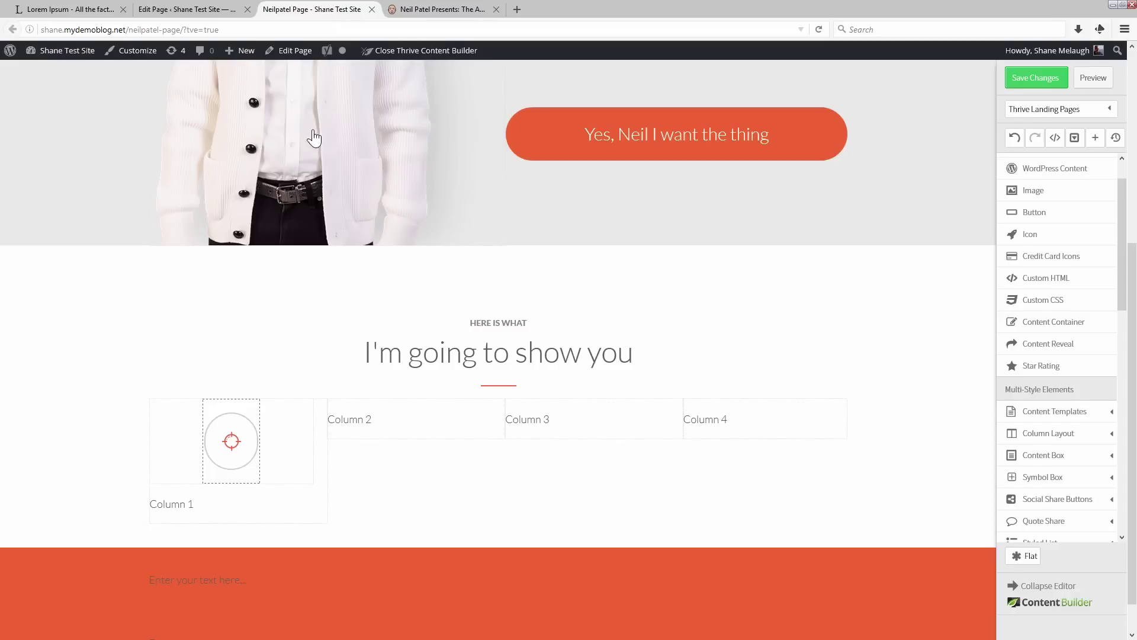
{"action": "left_click", "coordinate": [203, 468]}
{"action": "triple_click", "coordinate": [205, 464]}
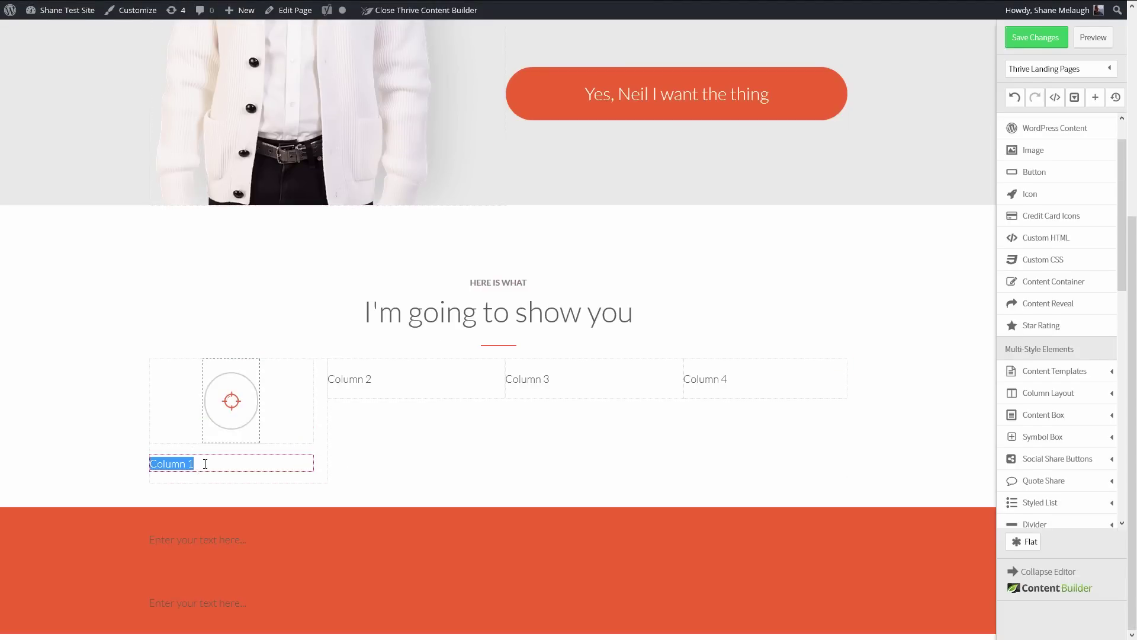
{"action": "key", "text": "ctrl+v"}
{"action": "left_click", "coordinate": [335, 414]}
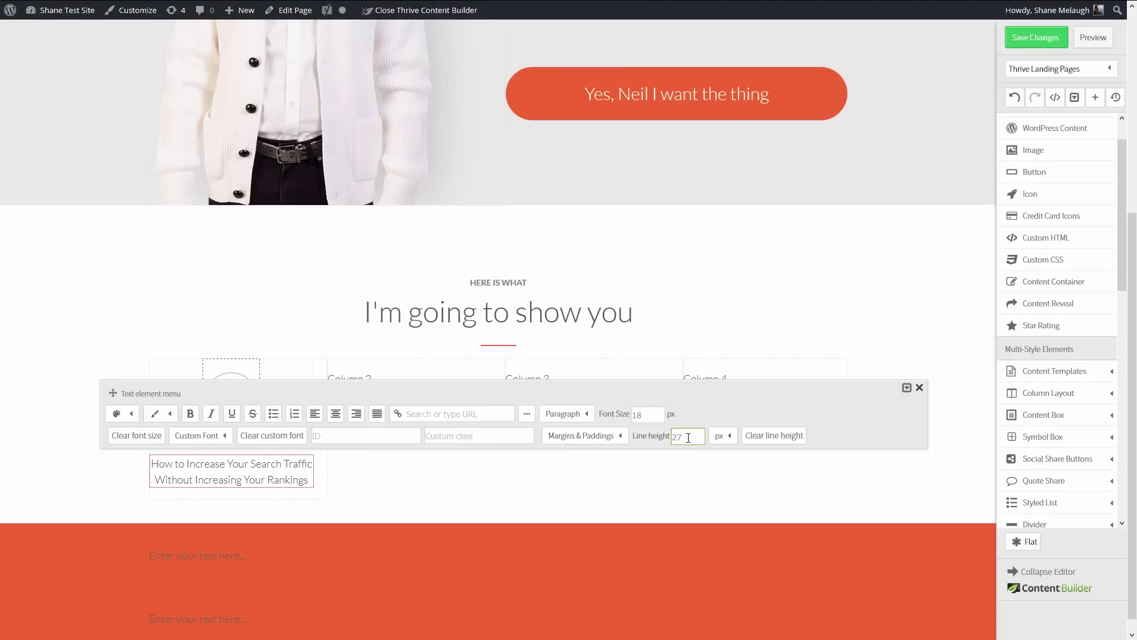
Step: Give the caption 30px line height and a light grey #8e8a8a colour
{"action": "type", "text": "30"}
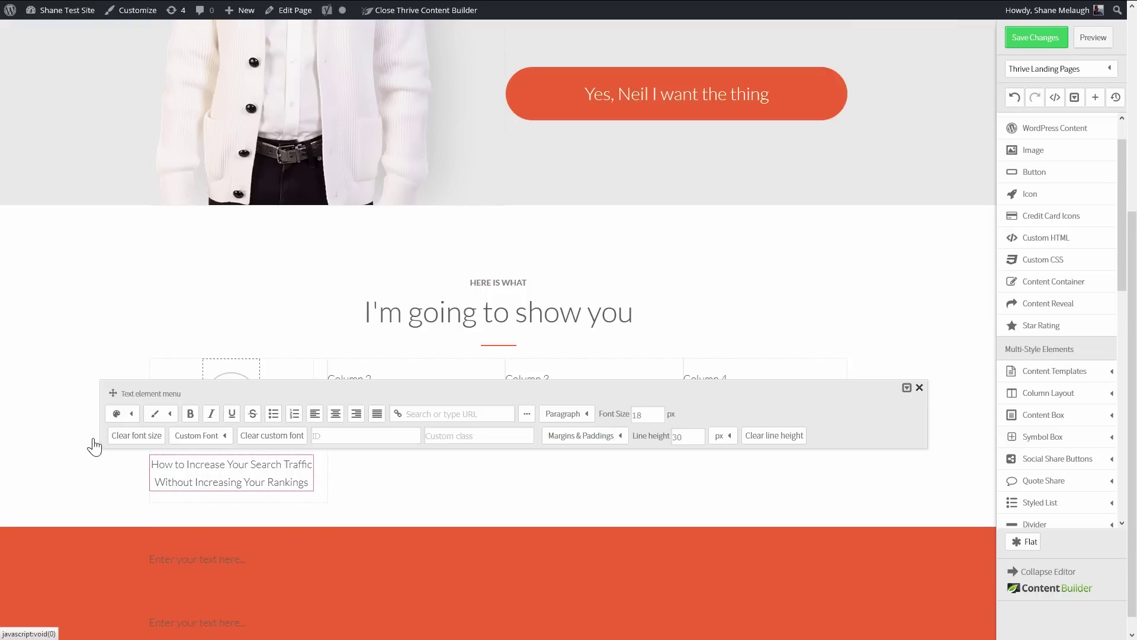
{"action": "left_click", "coordinate": [129, 418]}
{"action": "left_click", "coordinate": [199, 461]}
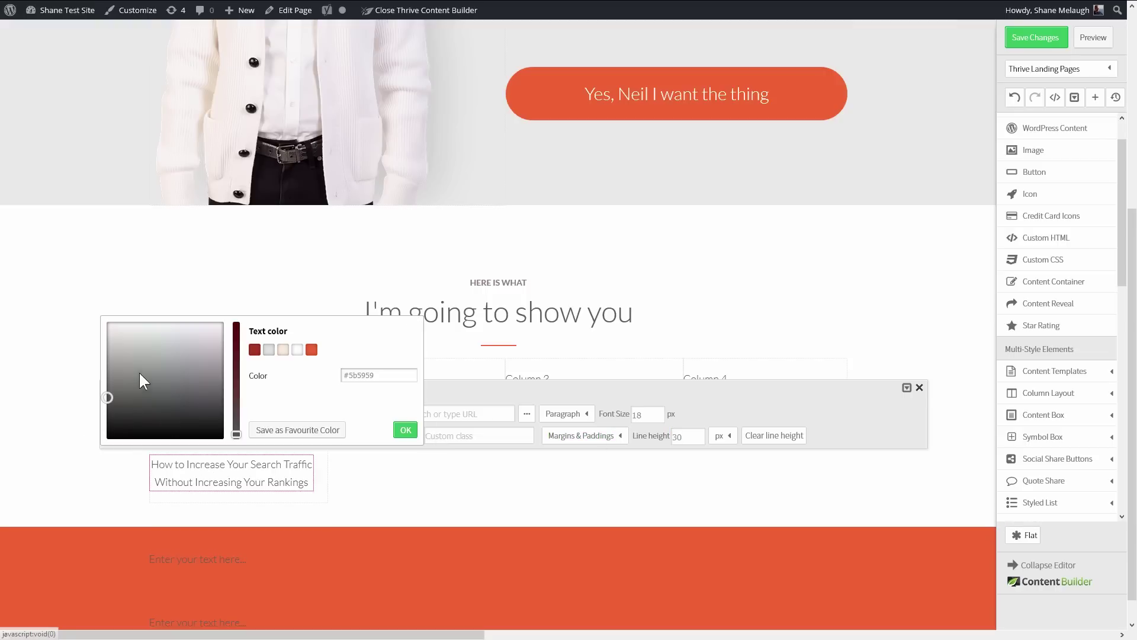
{"action": "left_click_drag", "start_coordinate": [106, 377], "coordinate": [84, 388]}
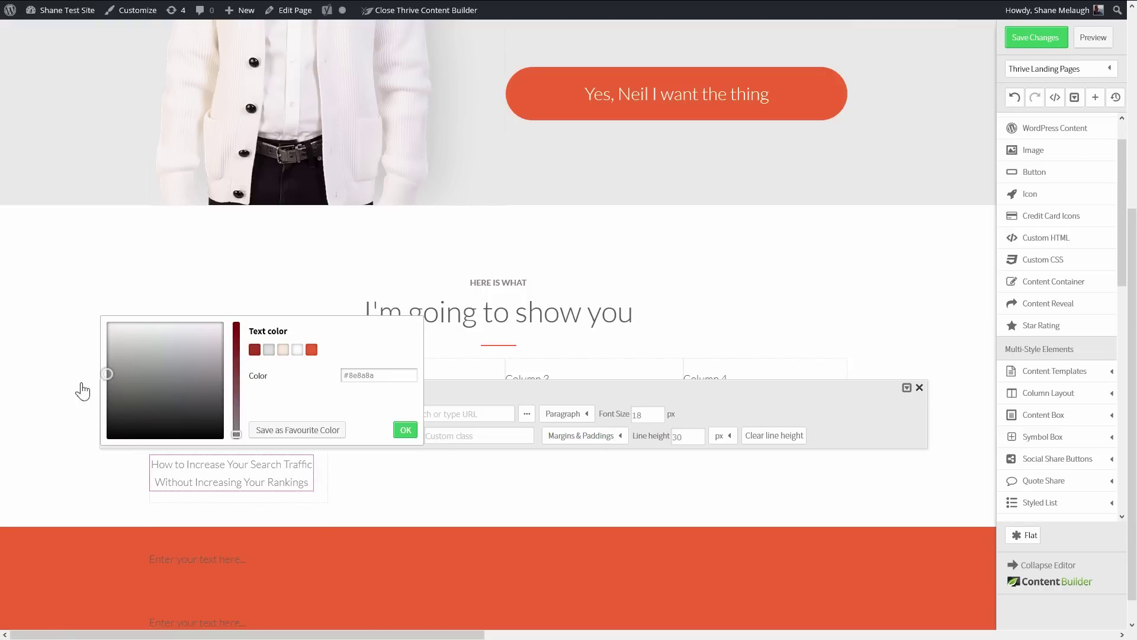
{"action": "left_click", "coordinate": [405, 431]}
{"action": "left_click", "coordinate": [421, 505]}
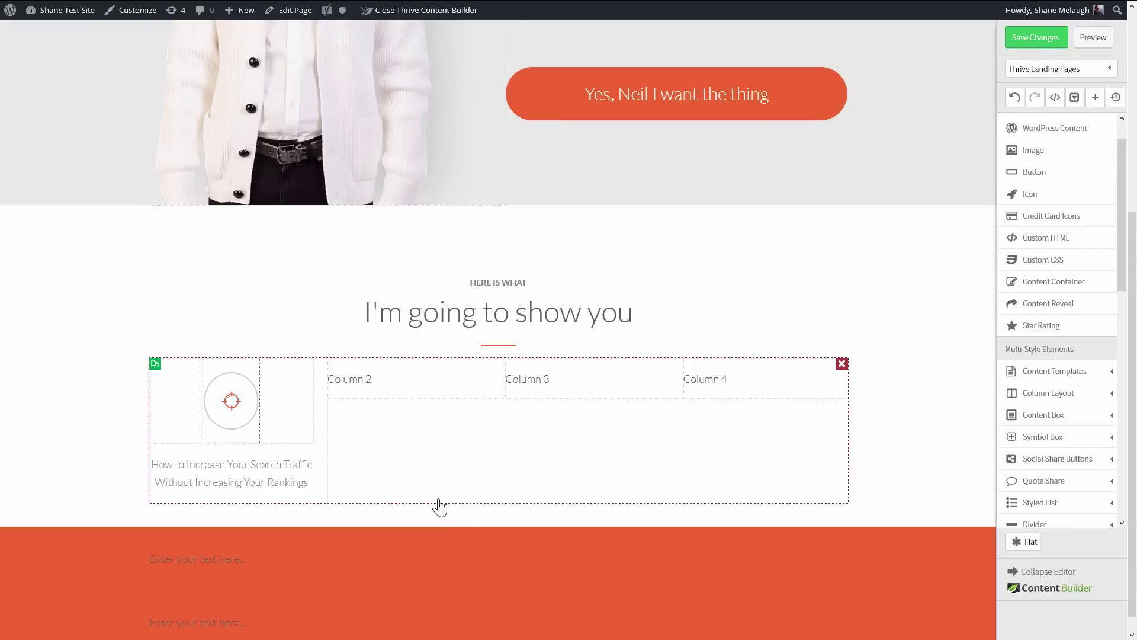
Step: Set the caption's top margin to 0
{"action": "left_click", "coordinate": [180, 468]}
{"action": "left_click", "coordinate": [609, 439]}
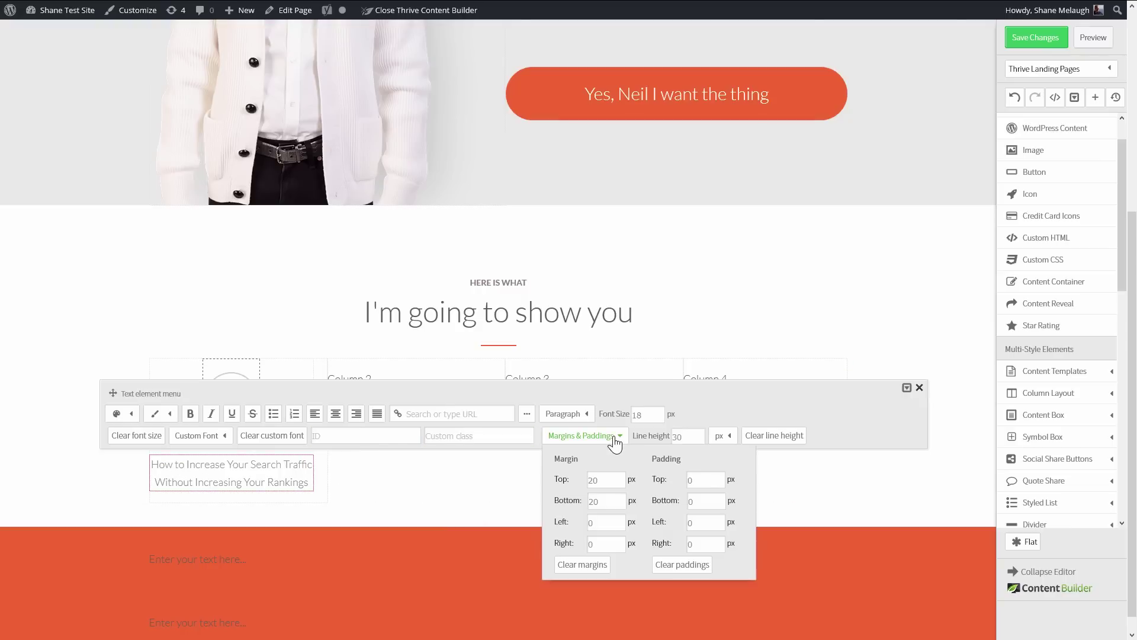
{"action": "left_click", "coordinate": [606, 480]}
{"action": "type", "text": "0"}
{"action": "left_click", "coordinate": [415, 487]}
Step: Set the first column's icon container bottom margin to -10
{"action": "left_click", "coordinate": [261, 445]}
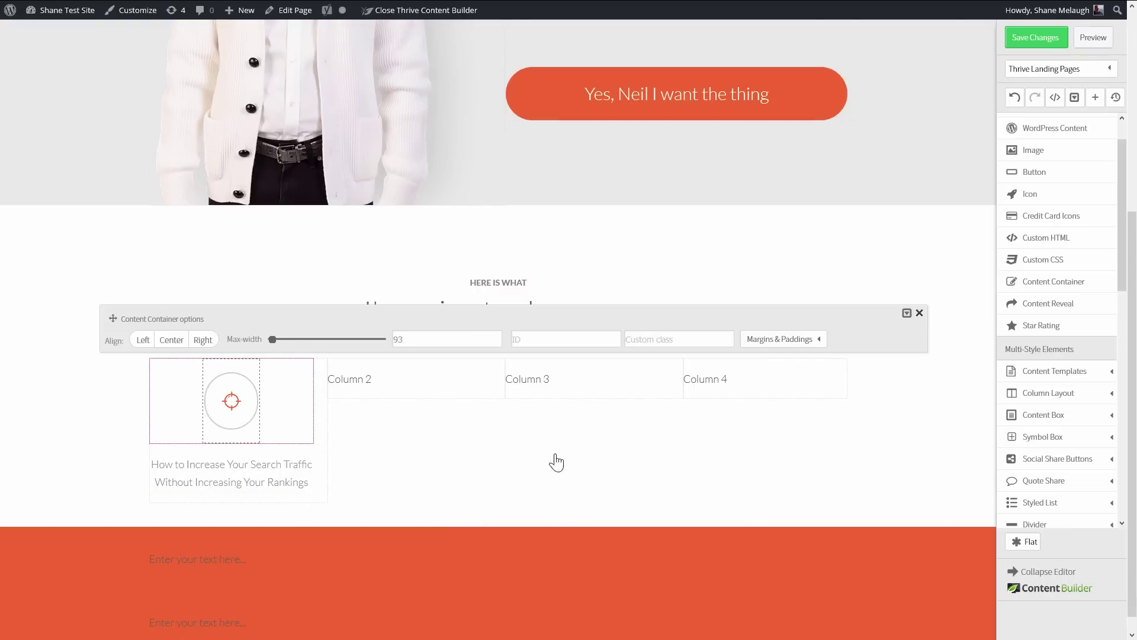
{"action": "left_click", "coordinate": [793, 341]}
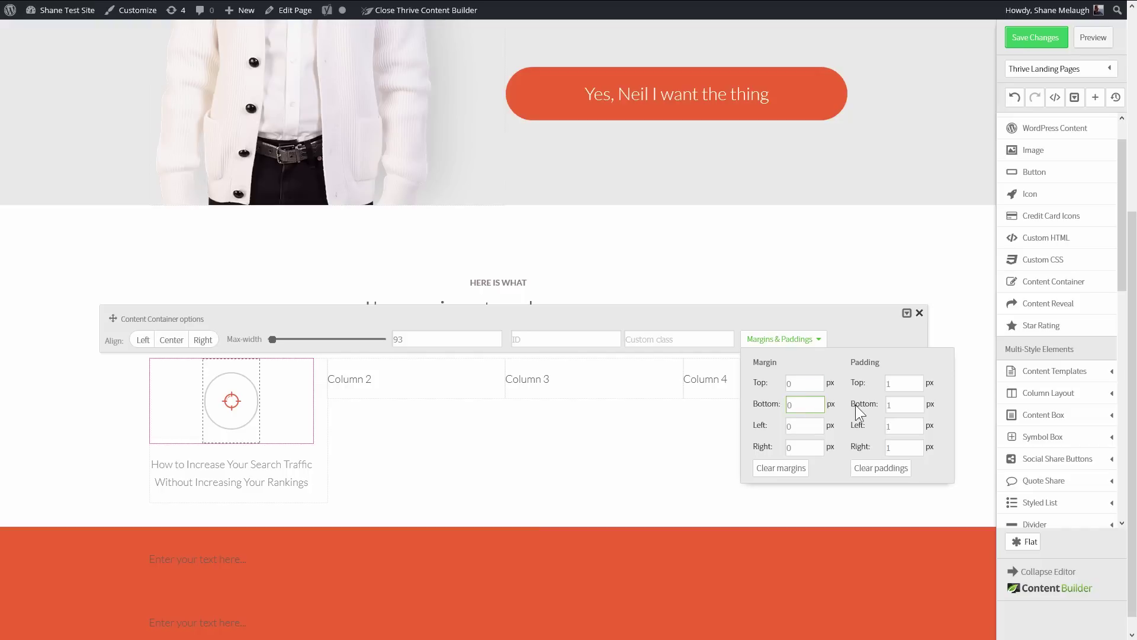
{"action": "left_click_drag", "start_coordinate": [799, 405], "coordinate": [751, 402]}
{"action": "type", "text": "-10"}
{"action": "key", "text": "Tab"}
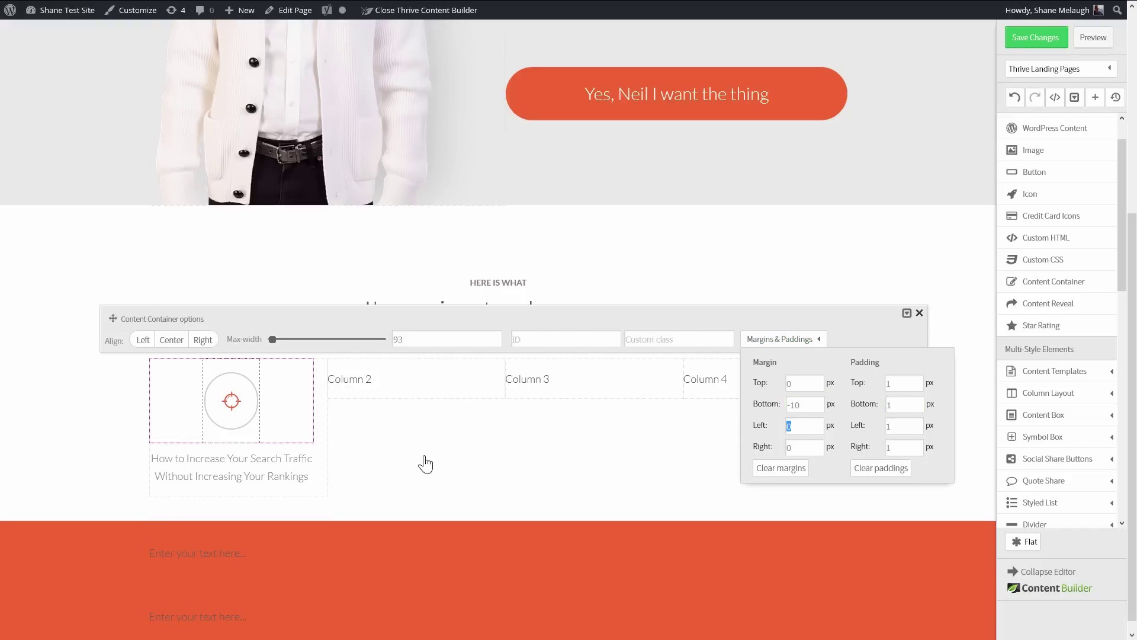
{"action": "left_click", "coordinate": [422, 469]}
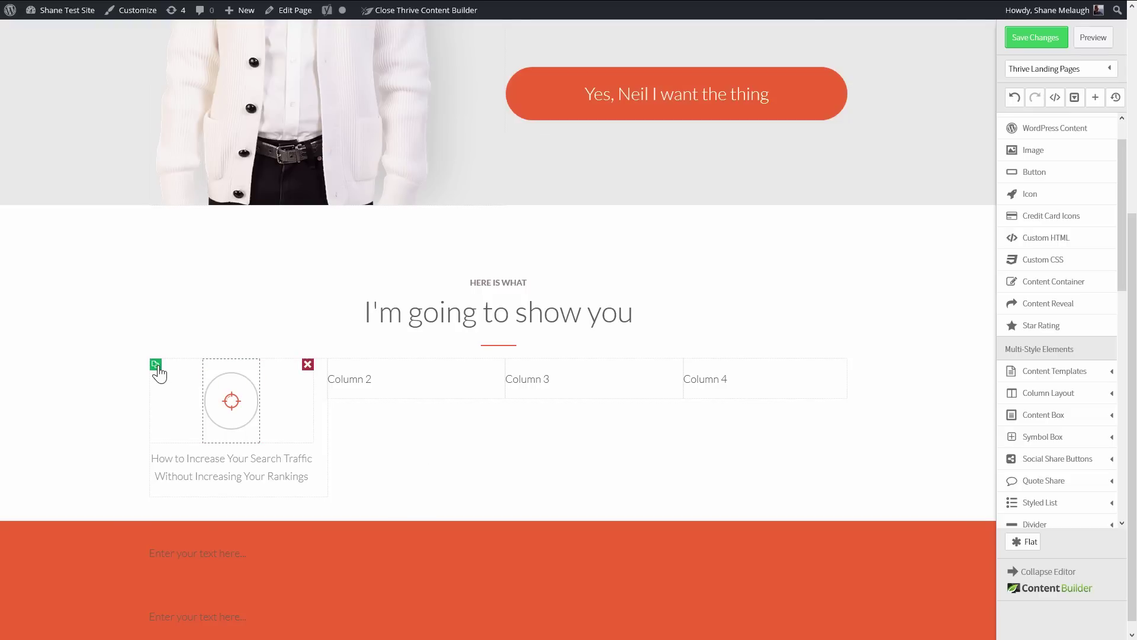
Step: Copy the icon block and its caption into Column 2
{"action": "left_click", "coordinate": [157, 366]}
{"action": "left_click_drag", "start_coordinate": [205, 472], "coordinate": [401, 372]}
{"action": "left_click", "coordinate": [154, 454]}
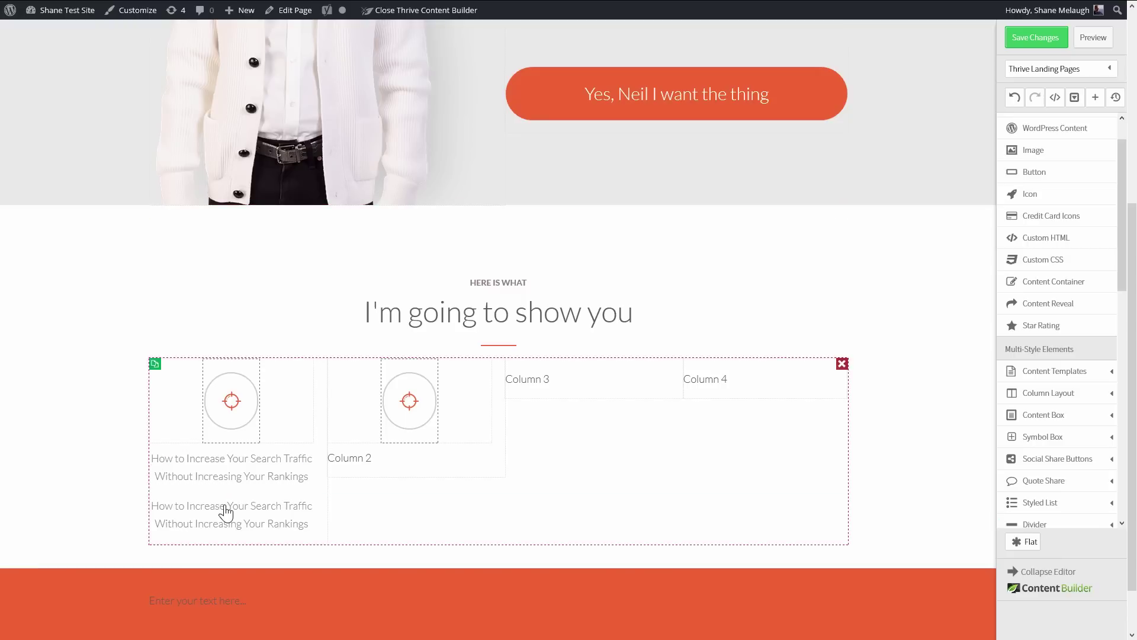
{"action": "left_click_drag", "start_coordinate": [224, 508], "coordinate": [436, 452]}
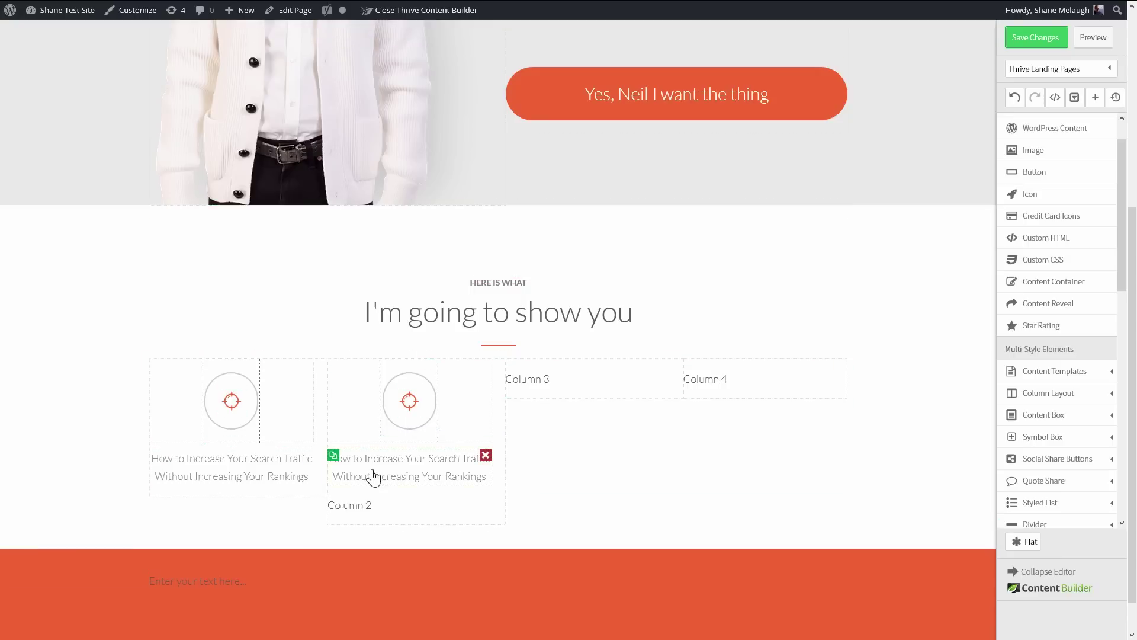
Step: Swap the Column 2 icon for the diamond image and duplicate that icon block
{"action": "left_click", "coordinate": [408, 402]}
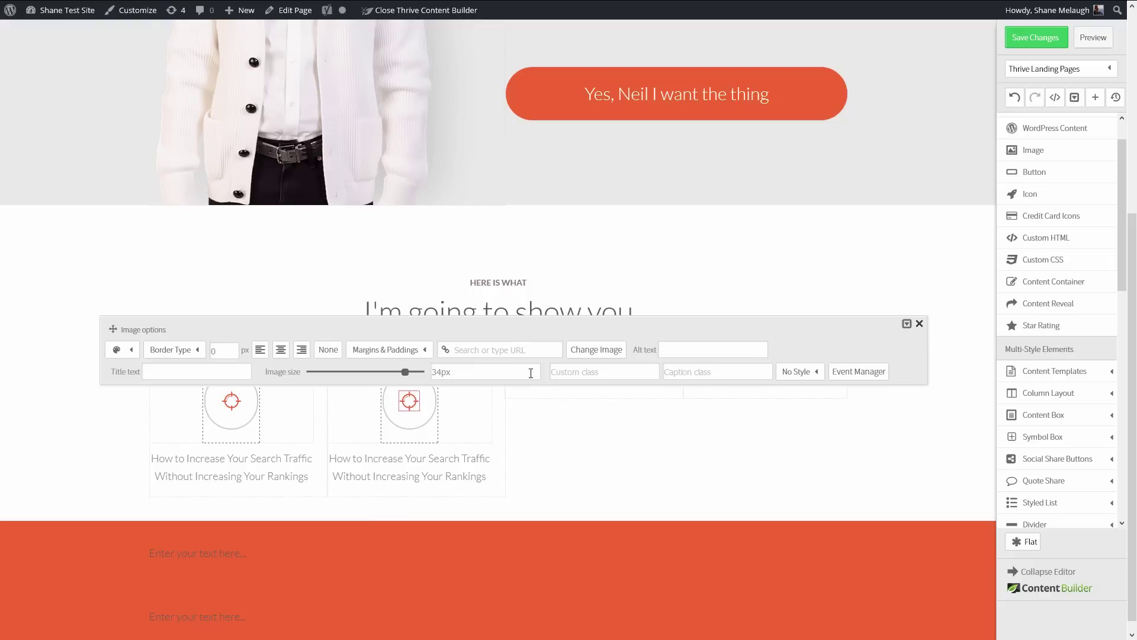
{"action": "left_click", "coordinate": [614, 354]}
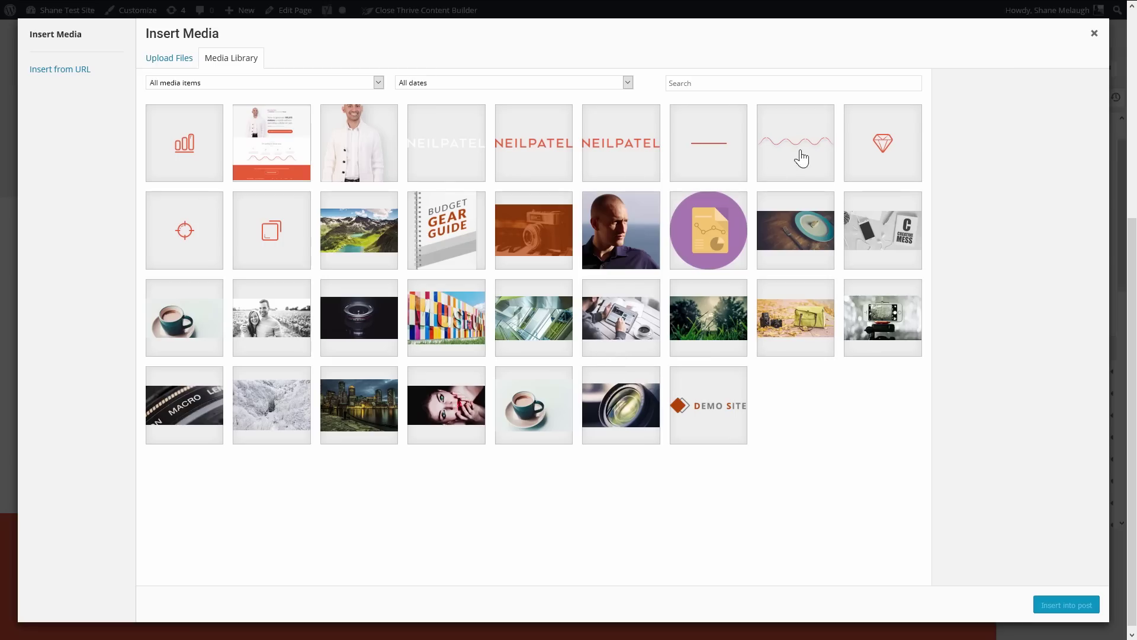
{"action": "left_click", "coordinate": [891, 152]}
{"action": "left_click", "coordinate": [1066, 605]}
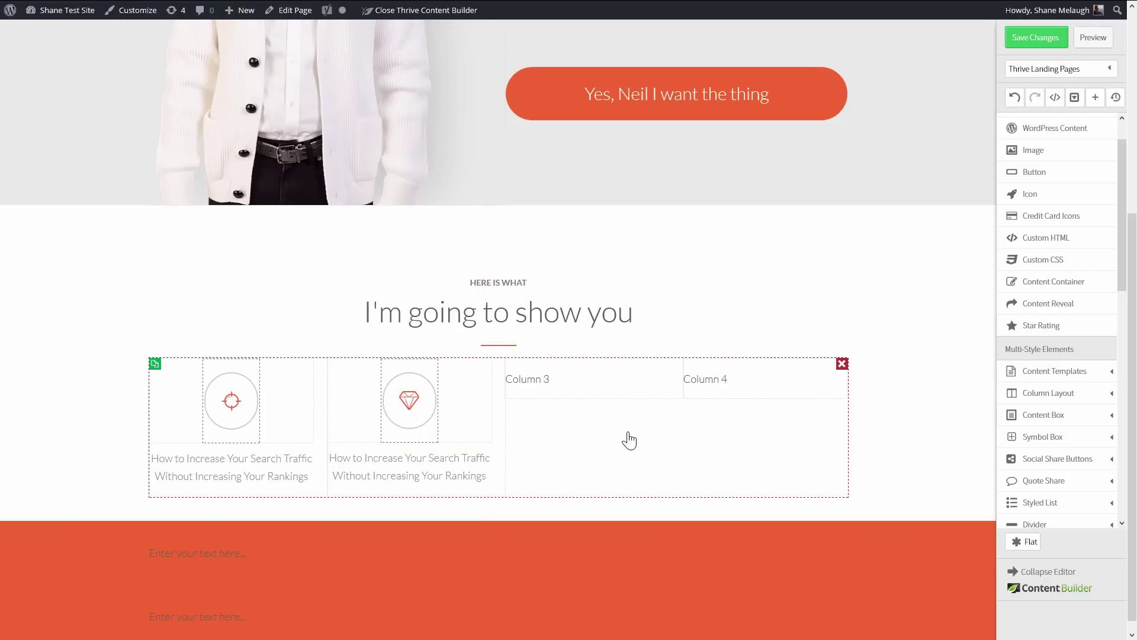
{"action": "left_click", "coordinate": [333, 364]}
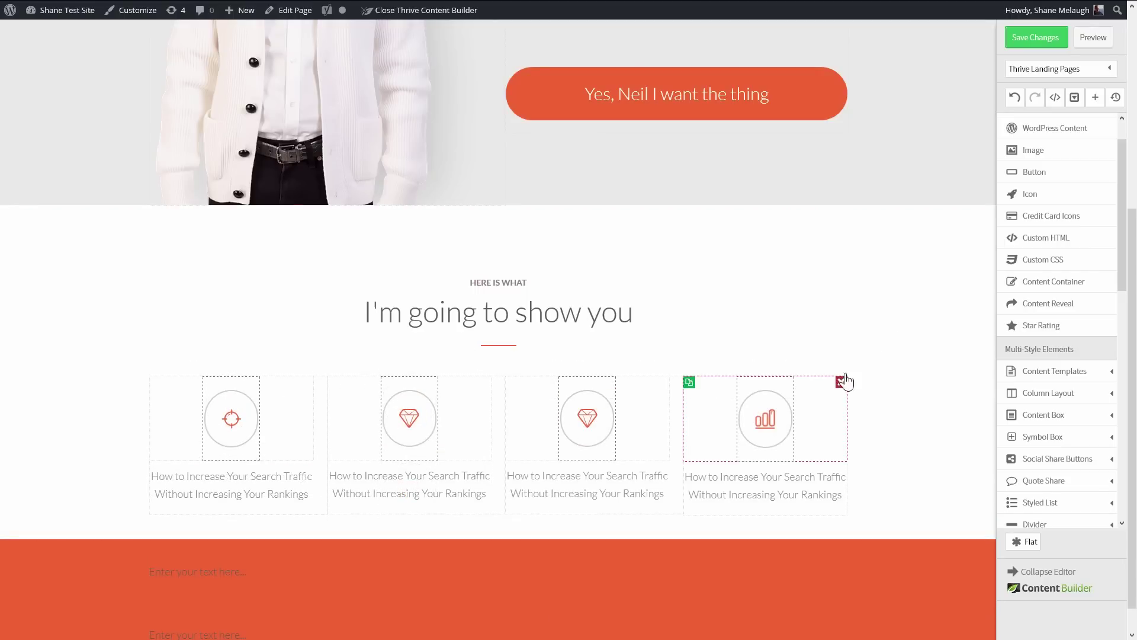
{"action": "scroll", "coordinate": [906, 368], "scroll_direction": "down", "scroll_amount": 1}
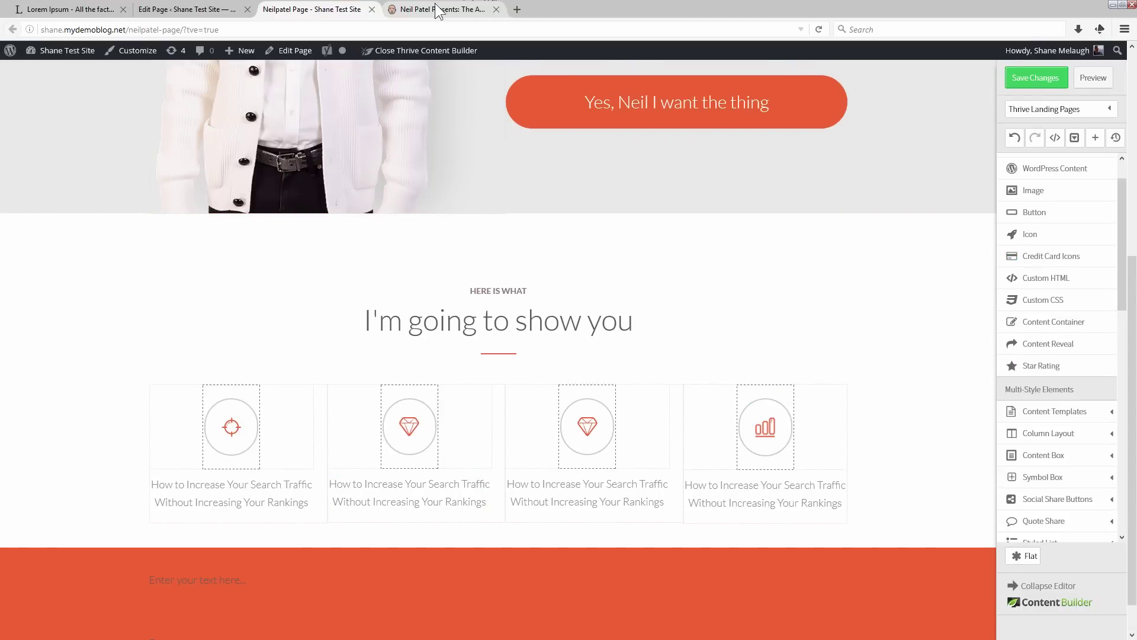
Step: Insert the orange wave graph image beneath the icon columns, comparing against the original page
{"action": "left_click", "coordinate": [438, 9]}
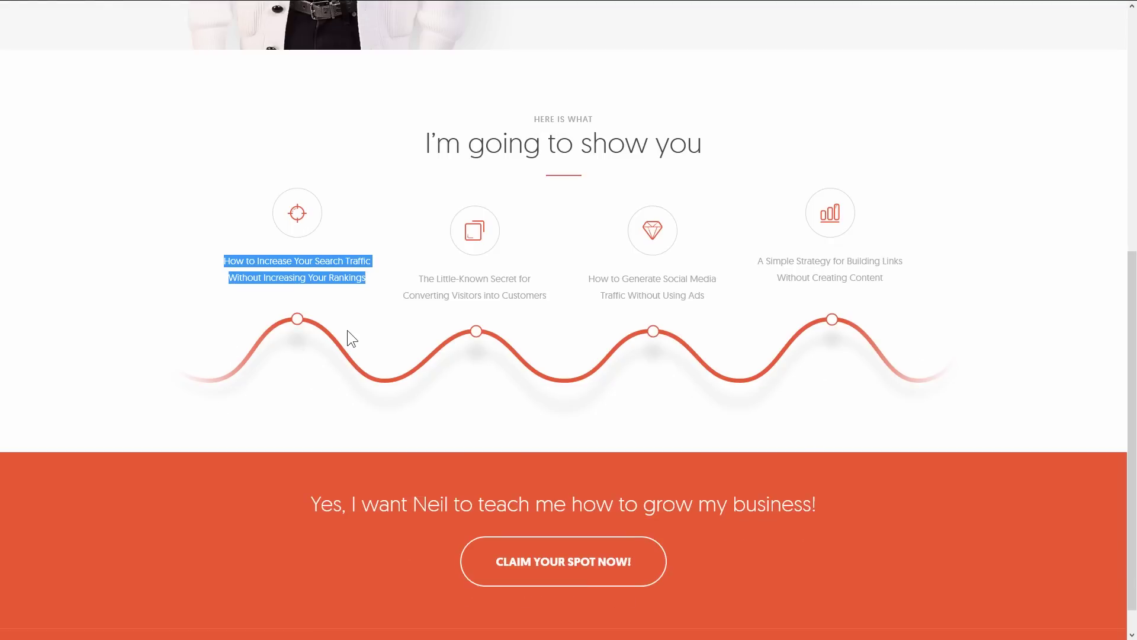
{"action": "left_click", "coordinate": [349, 10]}
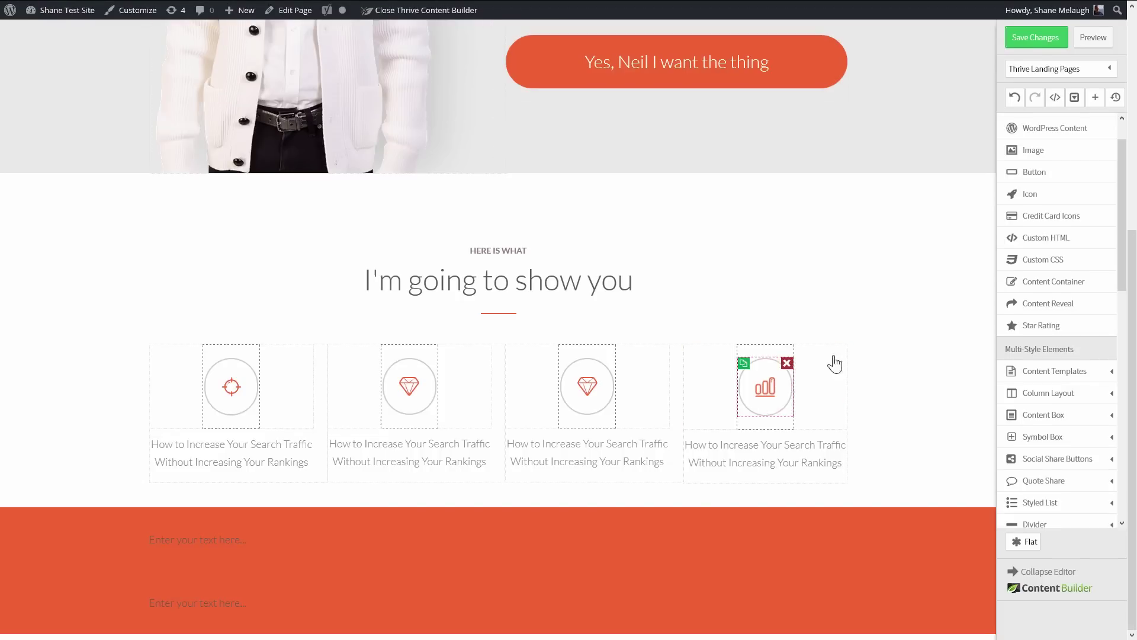
{"action": "left_click_drag", "start_coordinate": [1047, 149], "coordinate": [520, 497]}
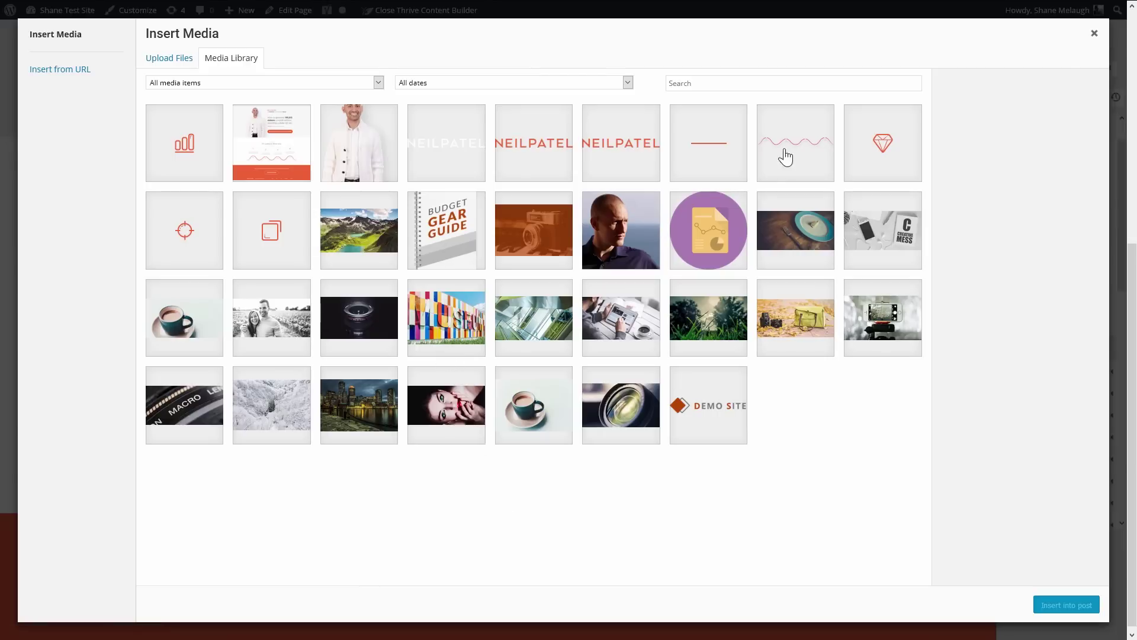
{"action": "left_click", "coordinate": [786, 157]}
{"action": "left_click", "coordinate": [1066, 605]}
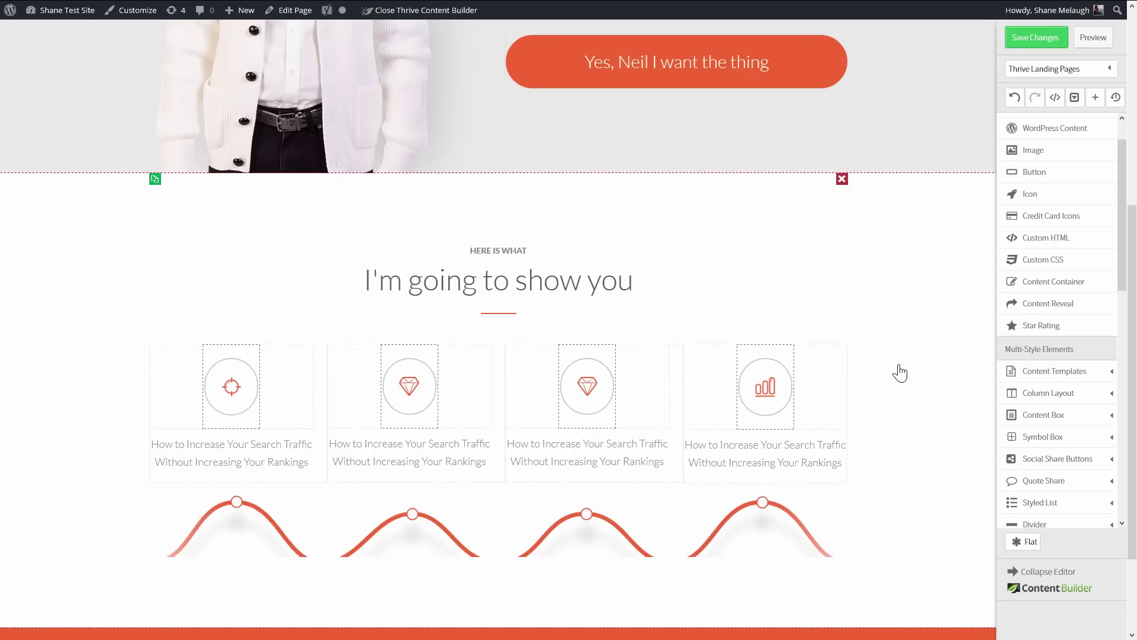
{"action": "scroll", "coordinate": [896, 391], "scroll_direction": "down", "scroll_amount": 2}
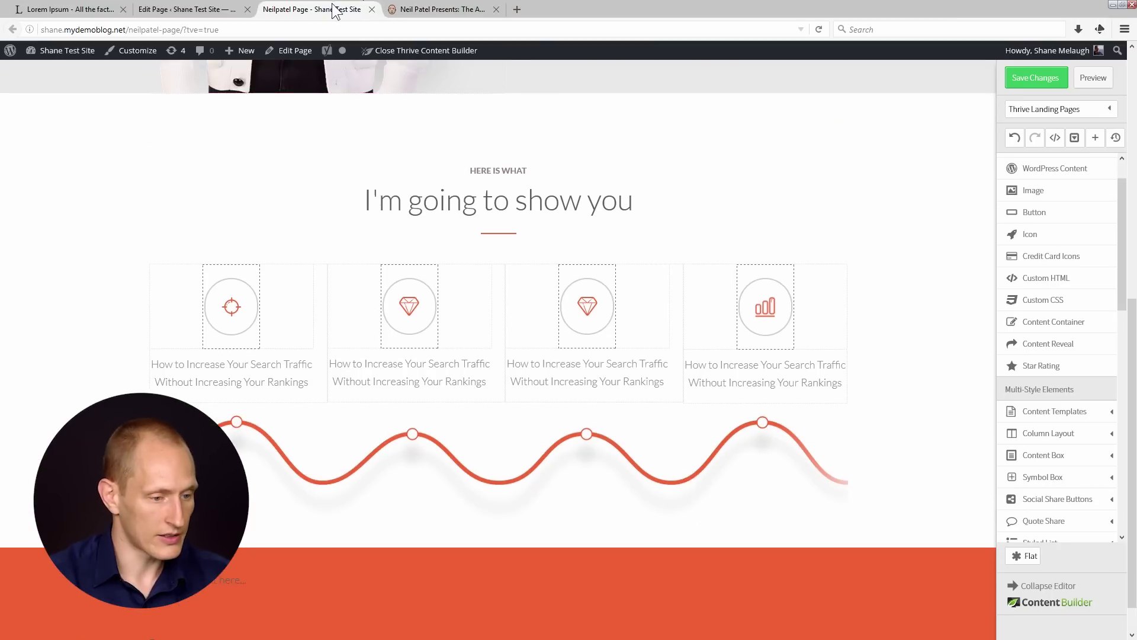
{"action": "left_click", "coordinate": [431, 9]}
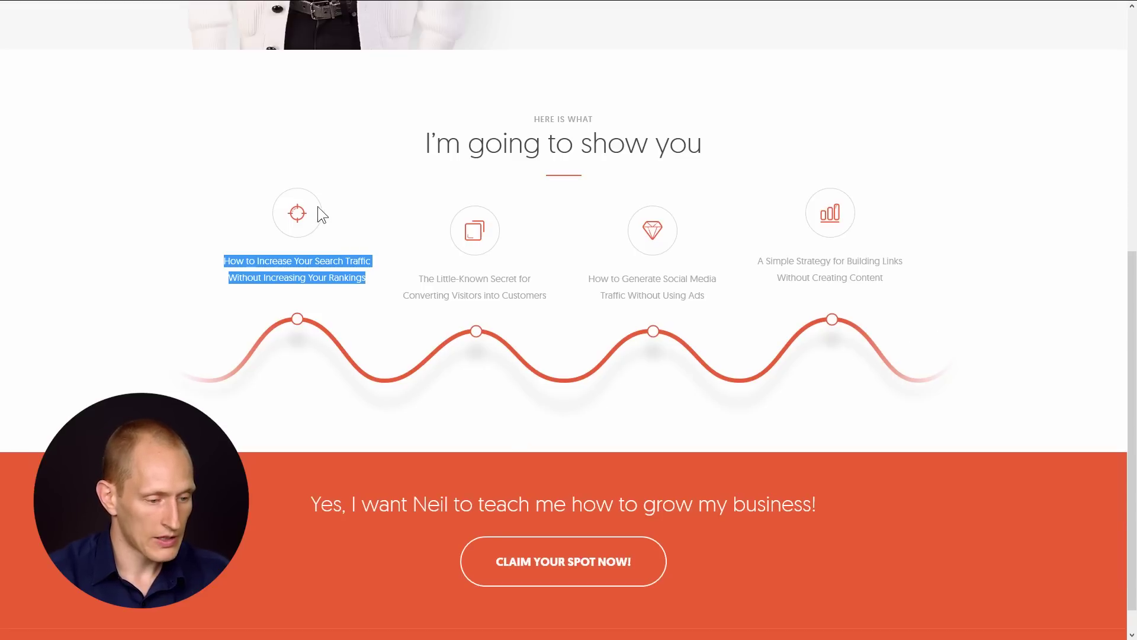
{"action": "left_click", "coordinate": [293, 198]}
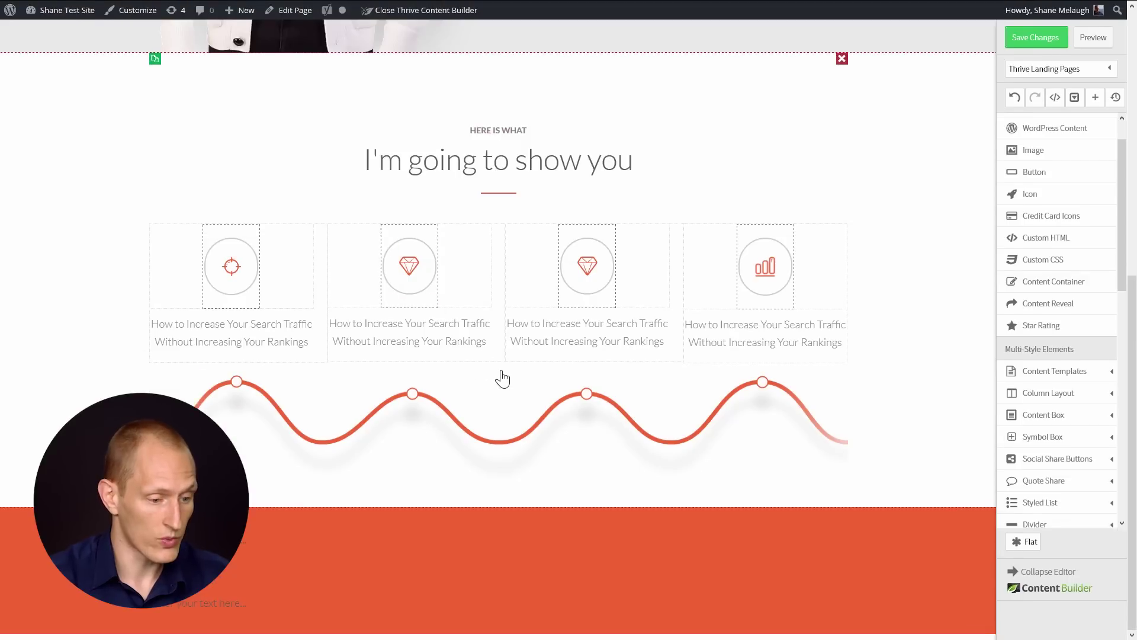
Step: Give the second column's container a 15px top margin
{"action": "left_click", "coordinate": [455, 262]}
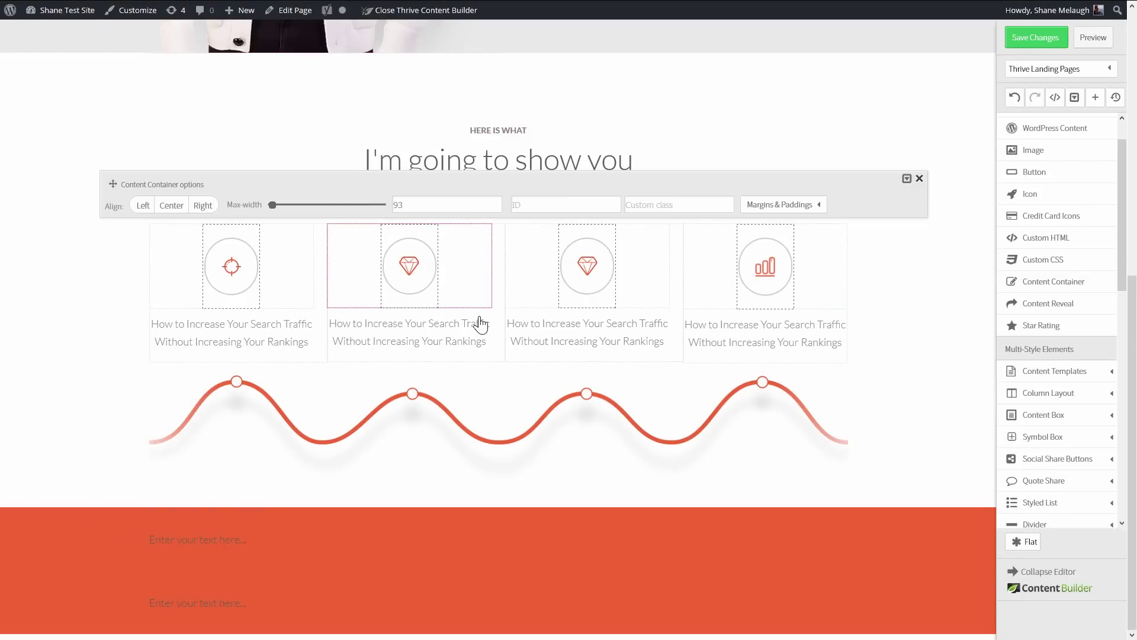
{"action": "left_click", "coordinate": [782, 205]}
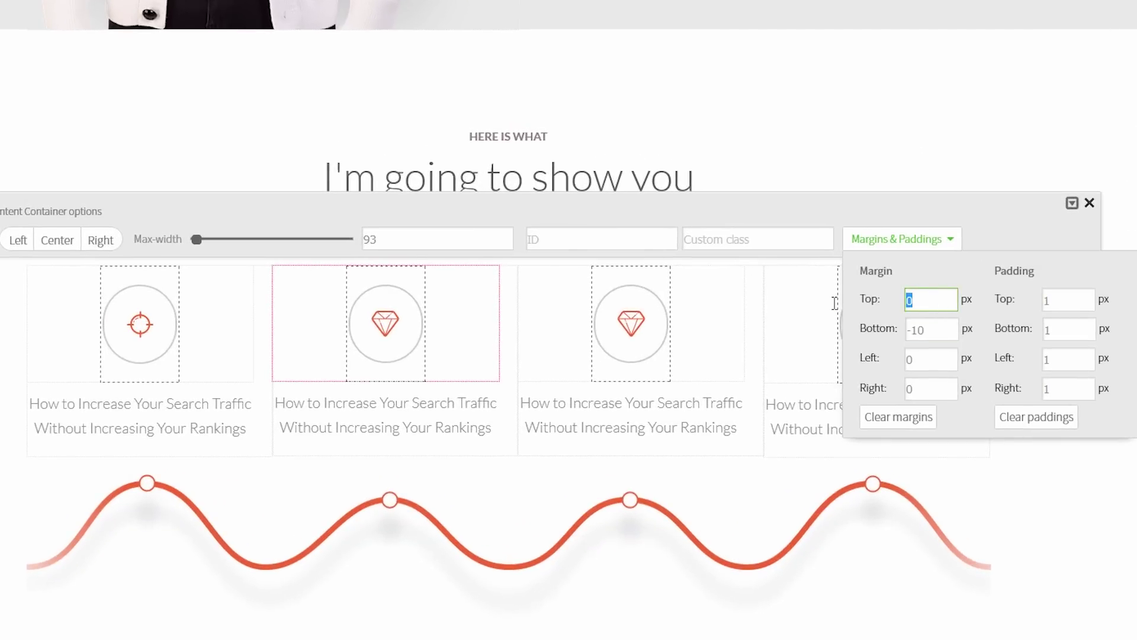
{"action": "type", "text": "15"}
{"action": "key", "text": "Tab"}
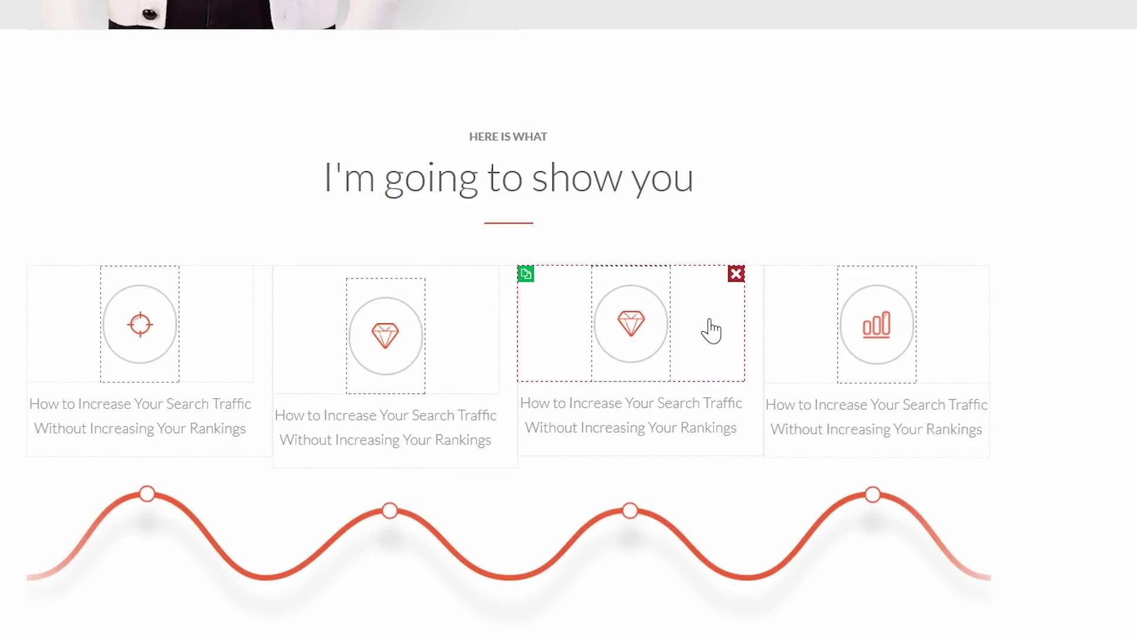
Step: Give the third column's container a 15px top margin and save the page
{"action": "left_click", "coordinate": [711, 329]}
{"action": "left_click", "coordinate": [889, 241]}
{"action": "left_click", "coordinate": [951, 299]}
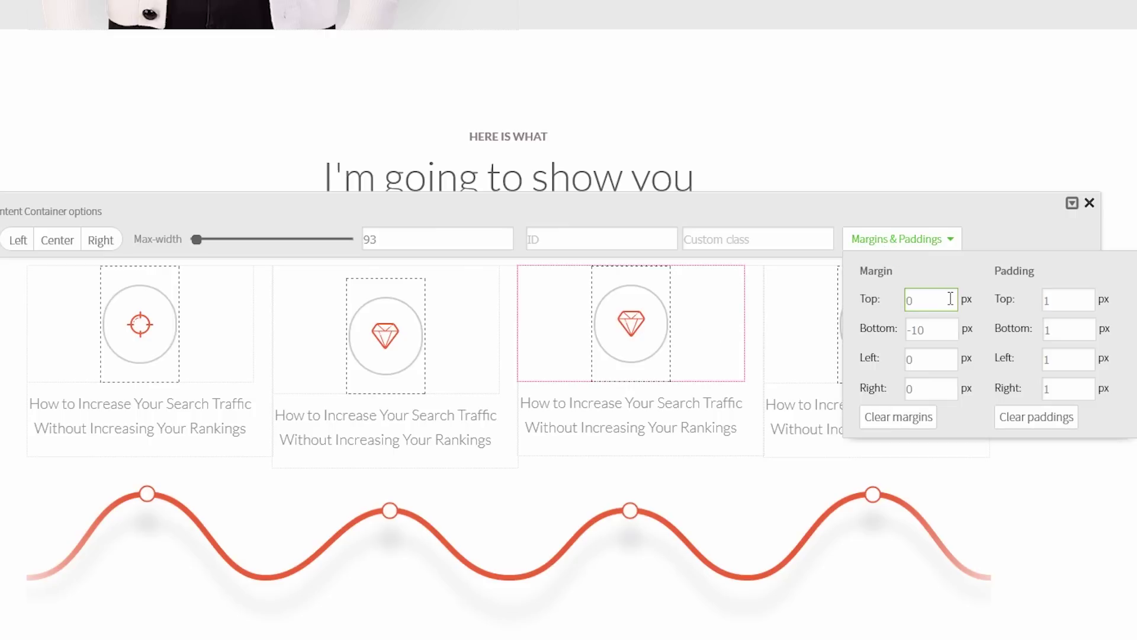
{"action": "type", "text": "15"}
{"action": "key", "text": "Tab"}
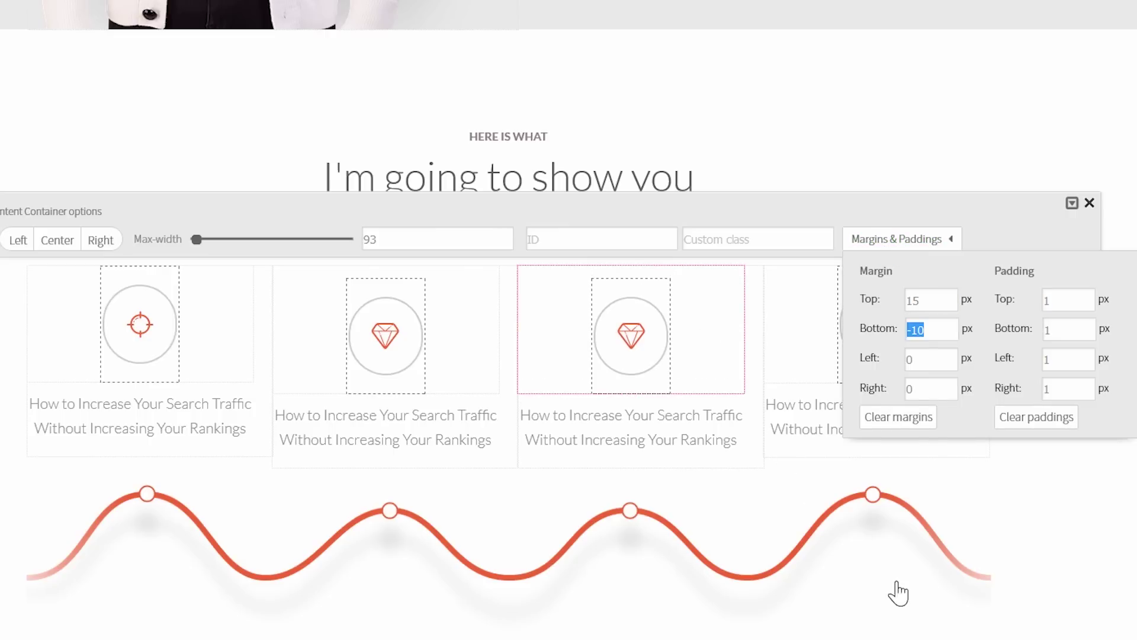
{"action": "left_click", "coordinate": [845, 561]}
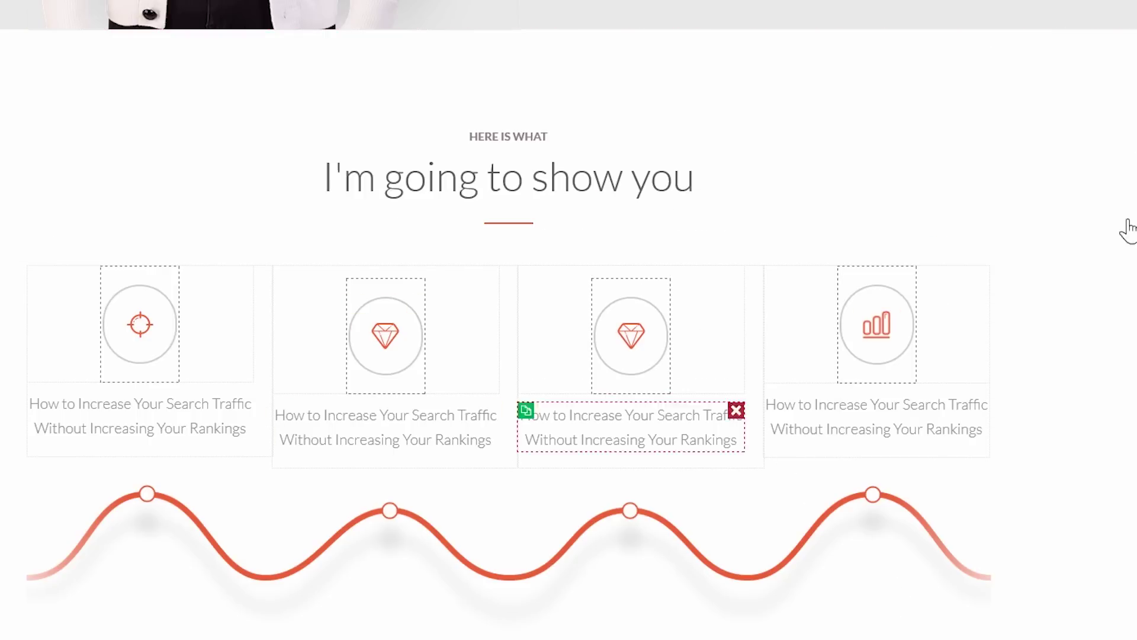
{"action": "key", "text": "ctrl+s"}
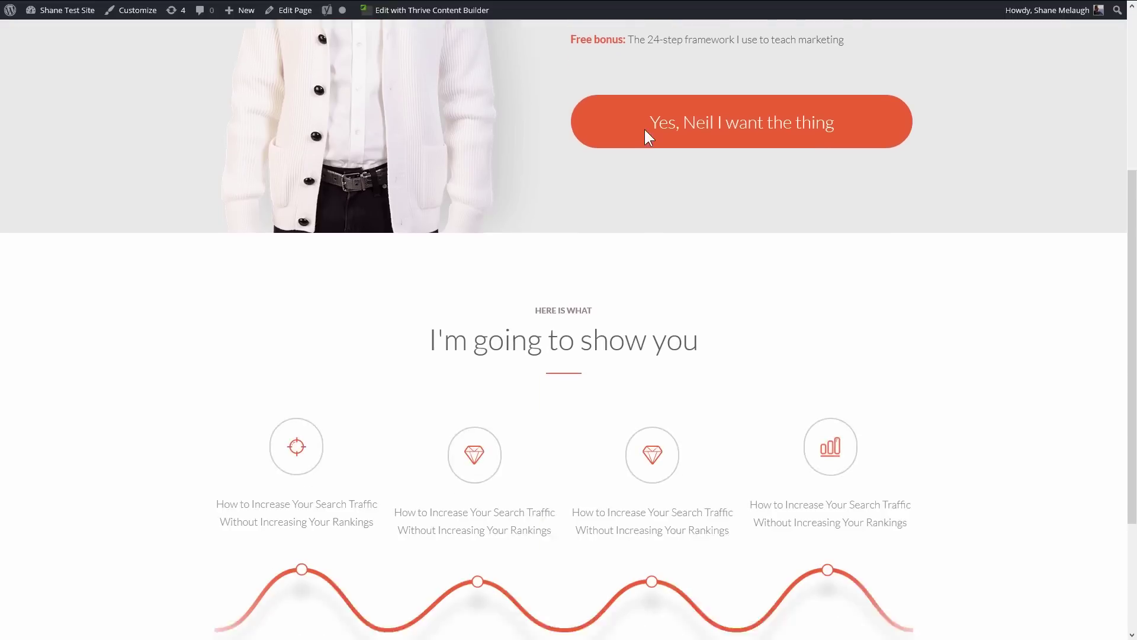
{"action": "scroll", "coordinate": [482, 282], "scroll_direction": "down", "scroll_amount": 2}
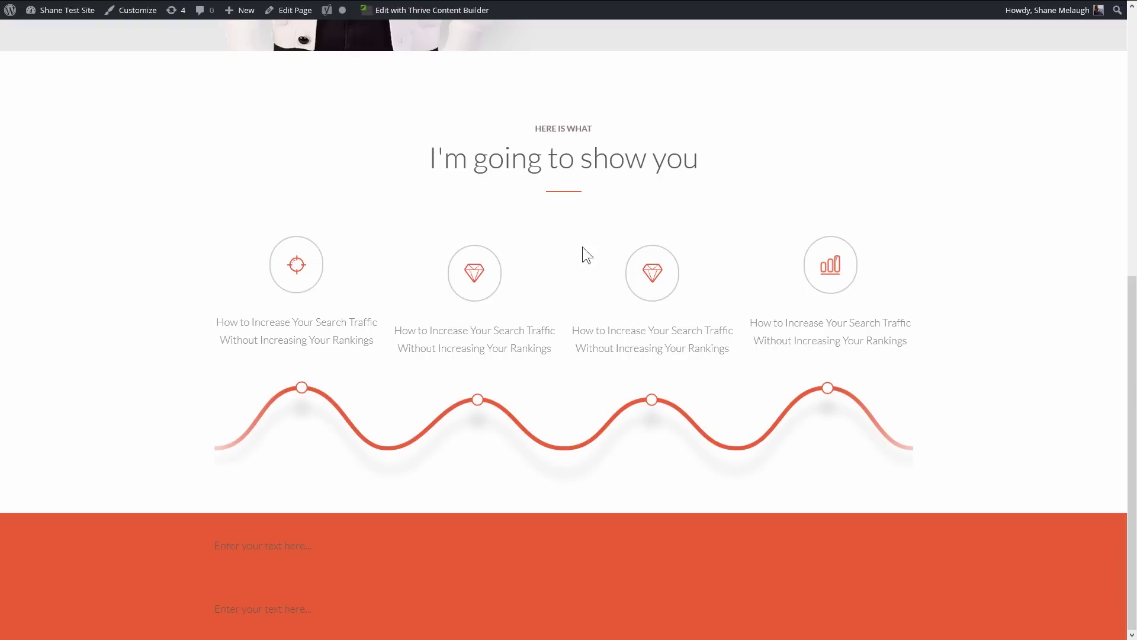
Step: Scroll the reference page to the orange call-to-action band and select its headline
{"action": "scroll", "coordinate": [752, 288], "scroll_direction": "up", "scroll_amount": 3}
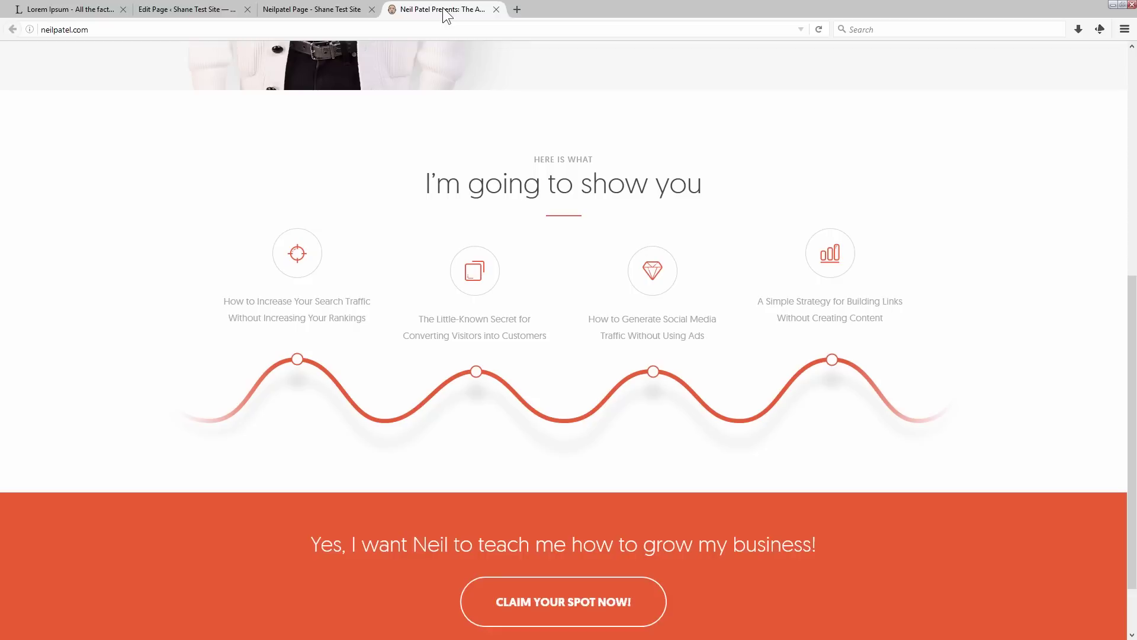
{"action": "scroll", "coordinate": [844, 255], "scroll_direction": "down", "scroll_amount": 1}
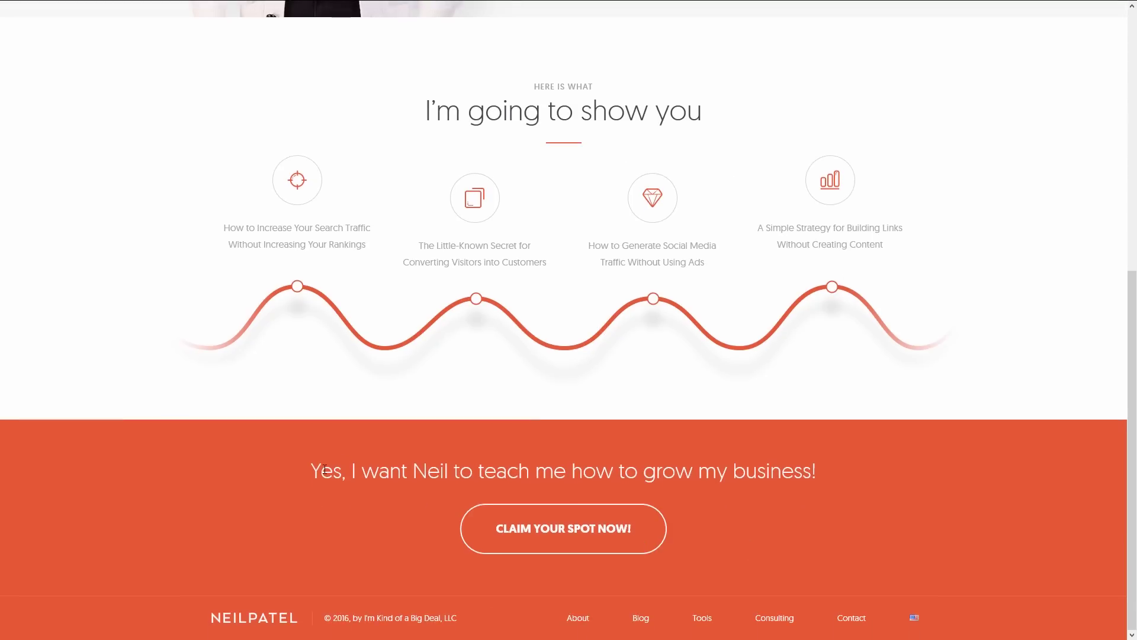
{"action": "left_click_drag", "start_coordinate": [311, 471], "coordinate": [840, 471]}
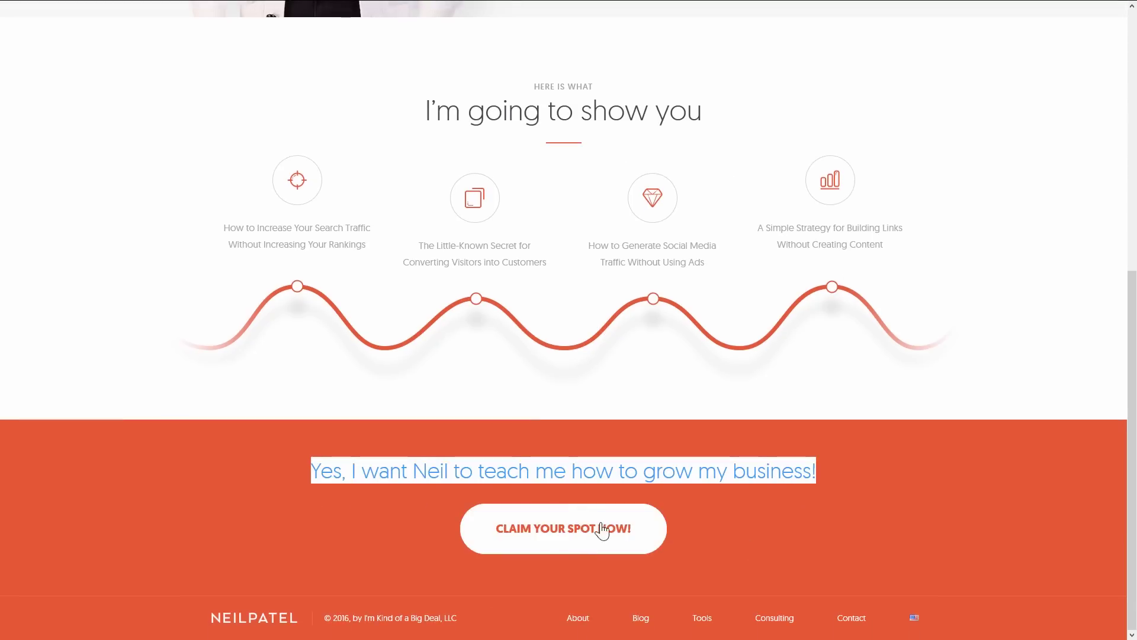
Step: Type a centred 50px heading 'This is the other call to action' in the orange banner
{"action": "left_click", "coordinate": [722, 444]}
{"action": "left_click", "coordinate": [304, 10]}
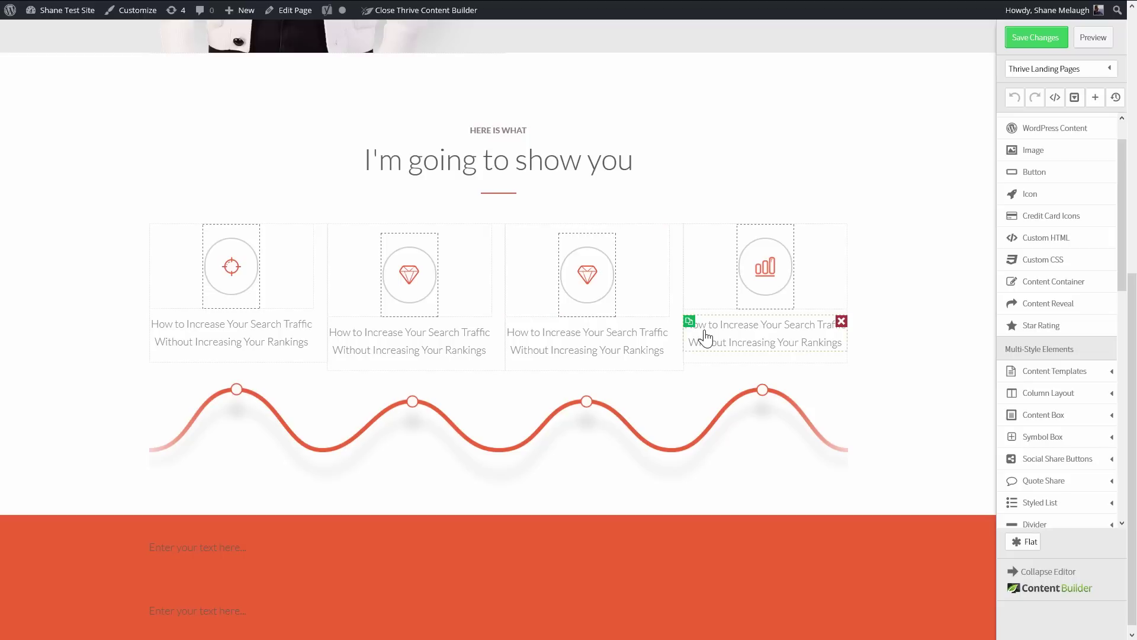
{"action": "left_click", "coordinate": [222, 548]}
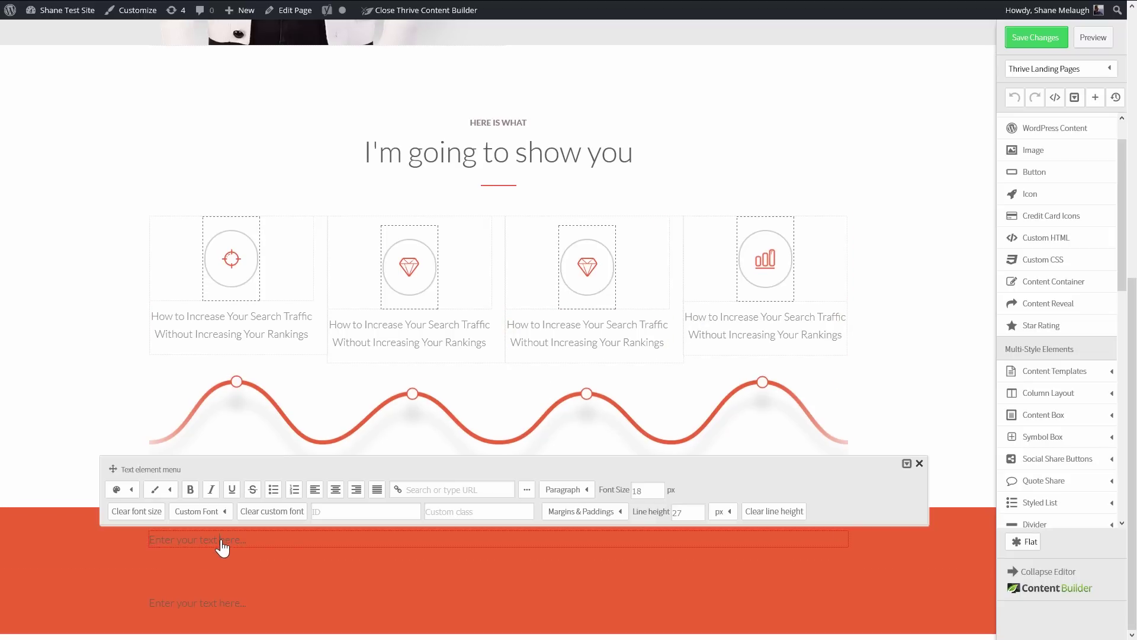
{"action": "left_click", "coordinate": [335, 489]}
{"action": "type", "text": "This is the other call to a"}
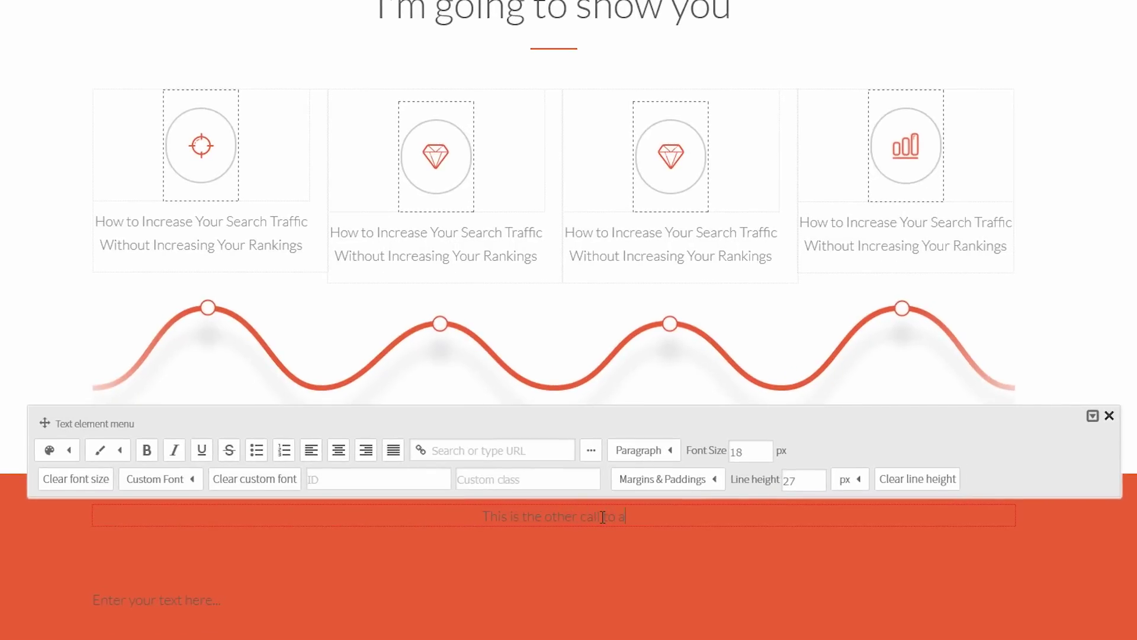
{"action": "type", "text": "ction"}
{"action": "type", "text": "50"}
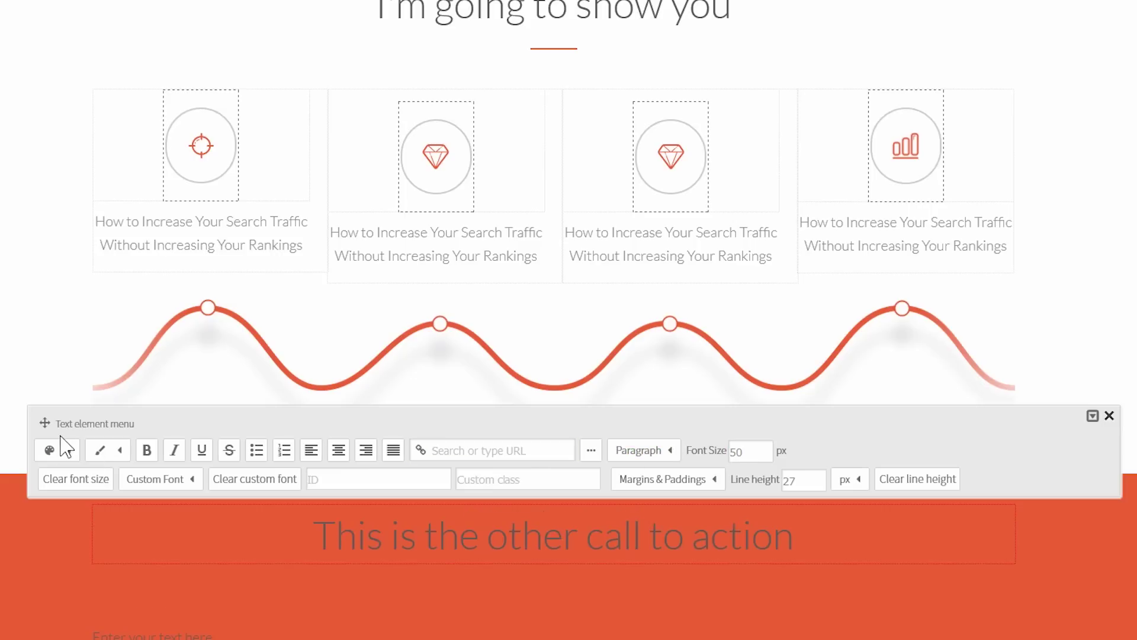
Step: Colour the banner heading white
{"action": "left_click", "coordinate": [54, 451]}
{"action": "left_click", "coordinate": [155, 509]}
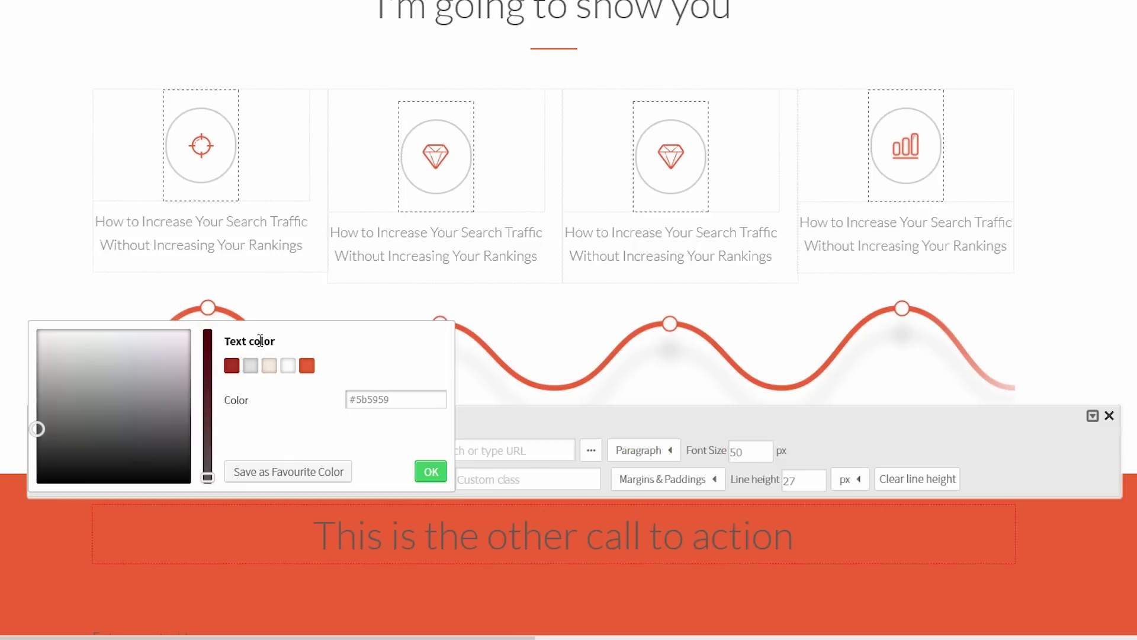
{"action": "left_click", "coordinate": [287, 368]}
{"action": "left_click", "coordinate": [431, 472]}
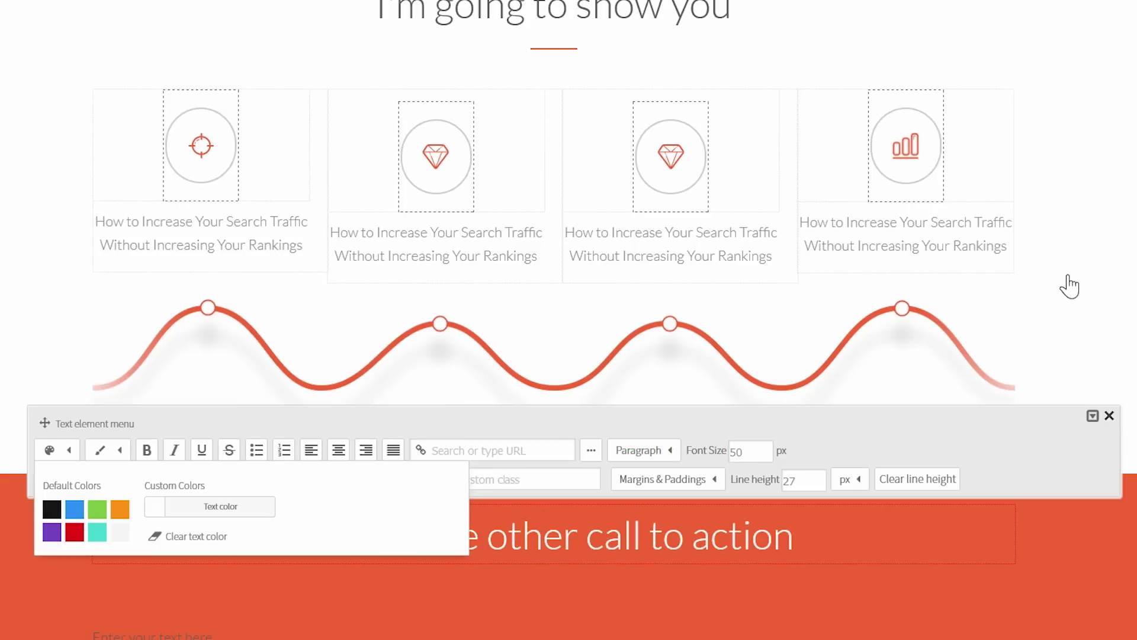
{"action": "left_click", "coordinate": [1117, 284]}
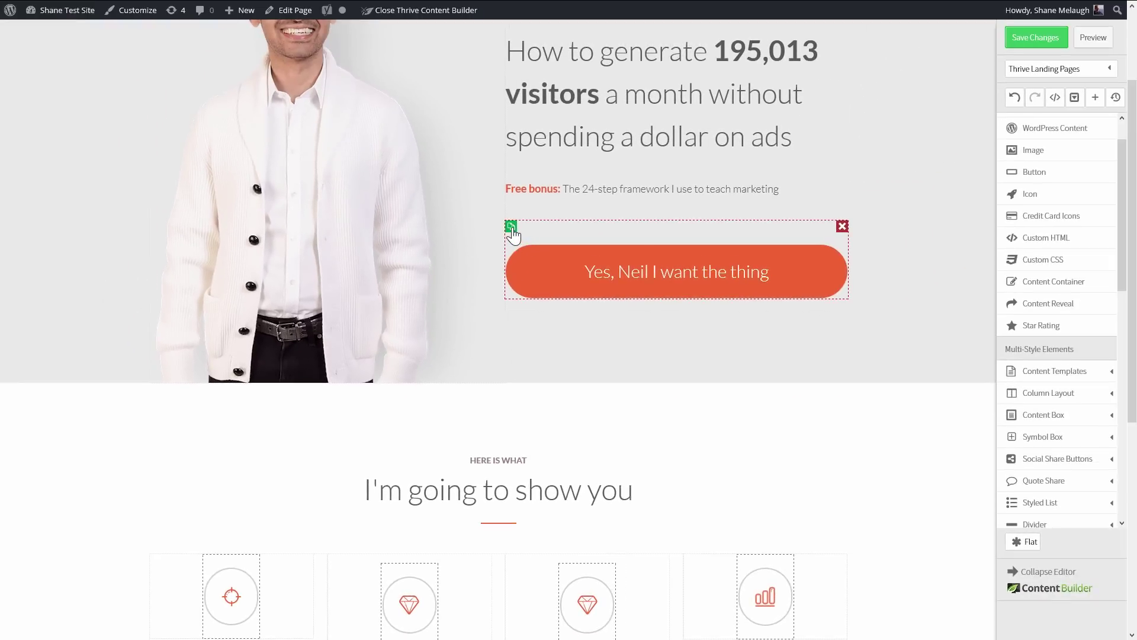
Step: Duplicate the hero's call-to-action button and drag the copy into the orange banner
{"action": "left_click", "coordinate": [512, 227]}
{"action": "scroll", "coordinate": [741, 349], "scroll_direction": "down", "scroll_amount": 3}
{"action": "left_click_drag", "start_coordinate": [780, 242], "coordinate": [609, 563]}
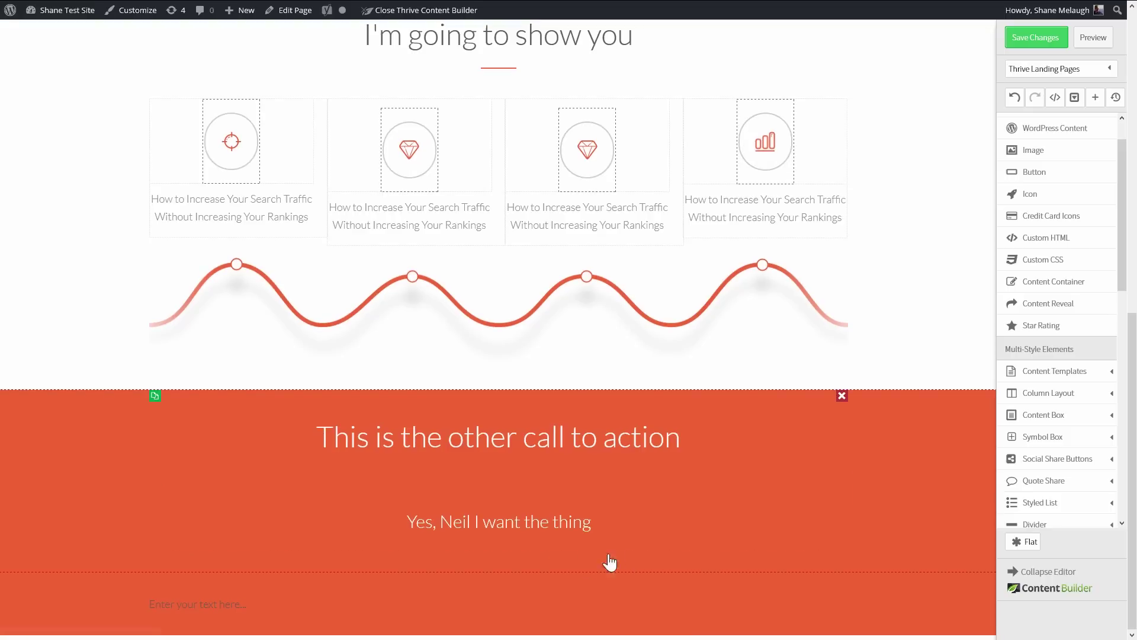
{"action": "left_click", "coordinate": [453, 545]}
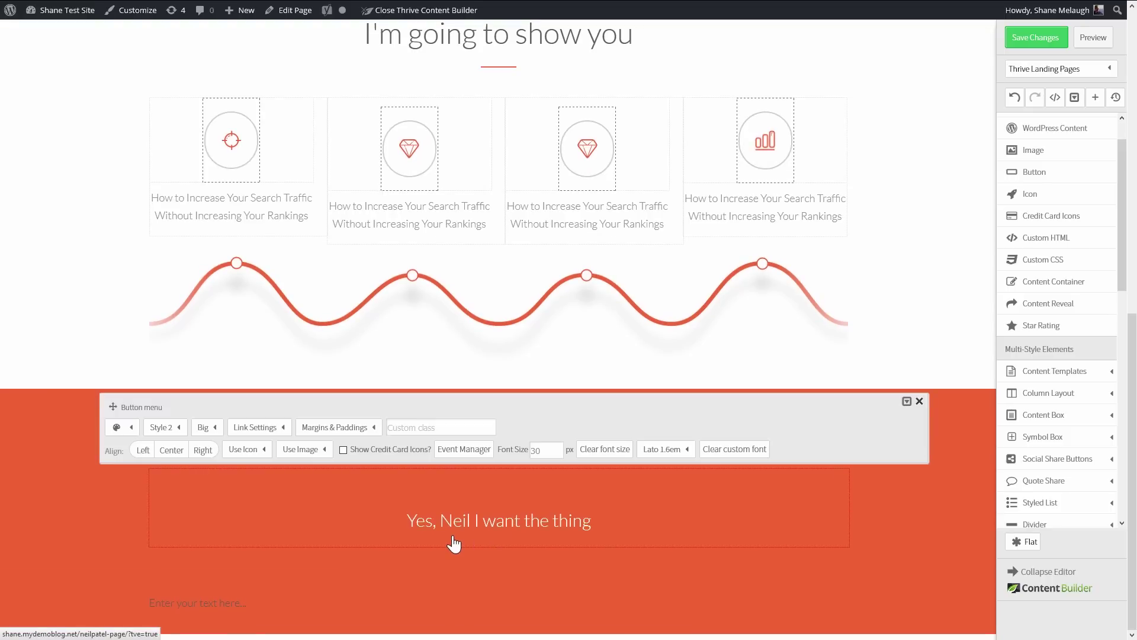
Step: Make the copied button's background white and its text orange-red #f16334
{"action": "left_click", "coordinate": [118, 427]}
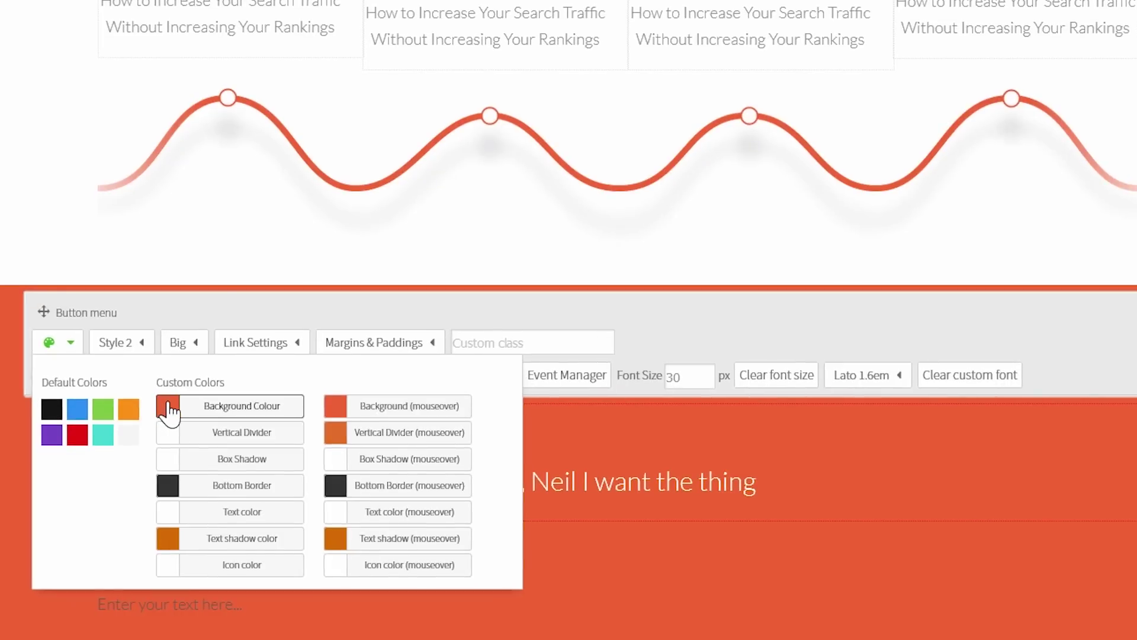
{"action": "left_click", "coordinate": [237, 466]}
{"action": "left_click", "coordinate": [379, 539]}
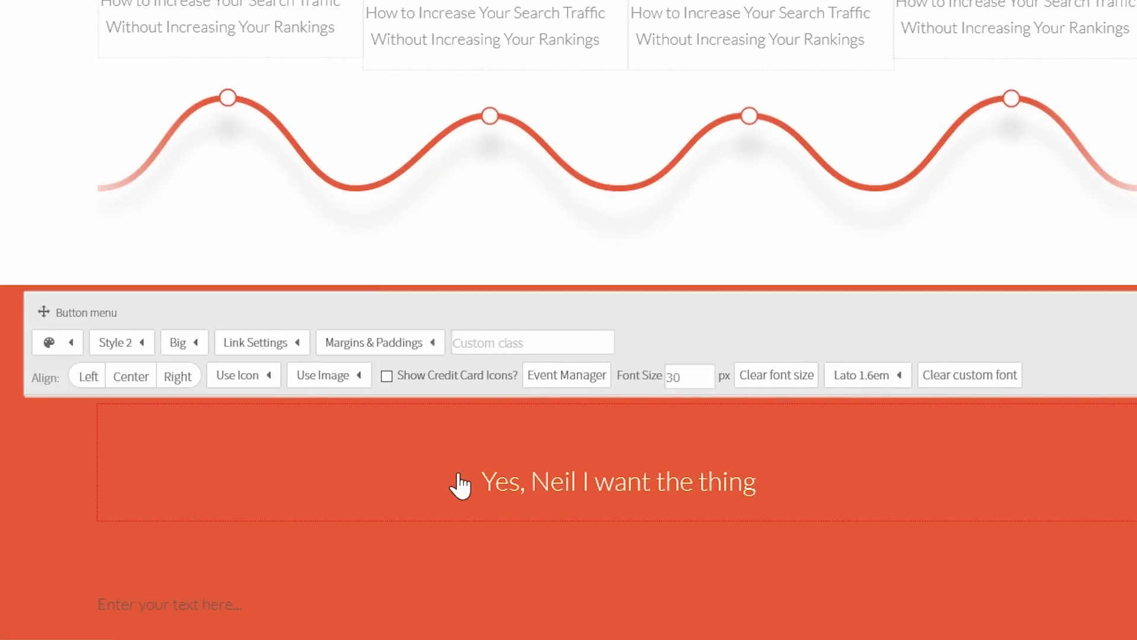
{"action": "left_click", "coordinate": [71, 343]}
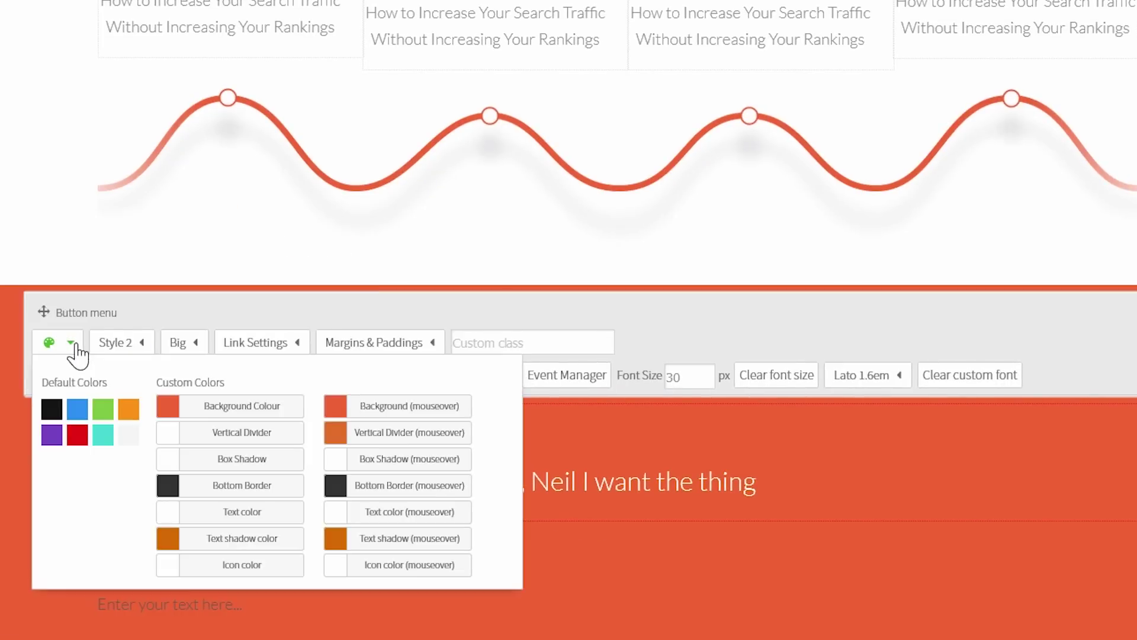
{"action": "left_click", "coordinate": [131, 437]}
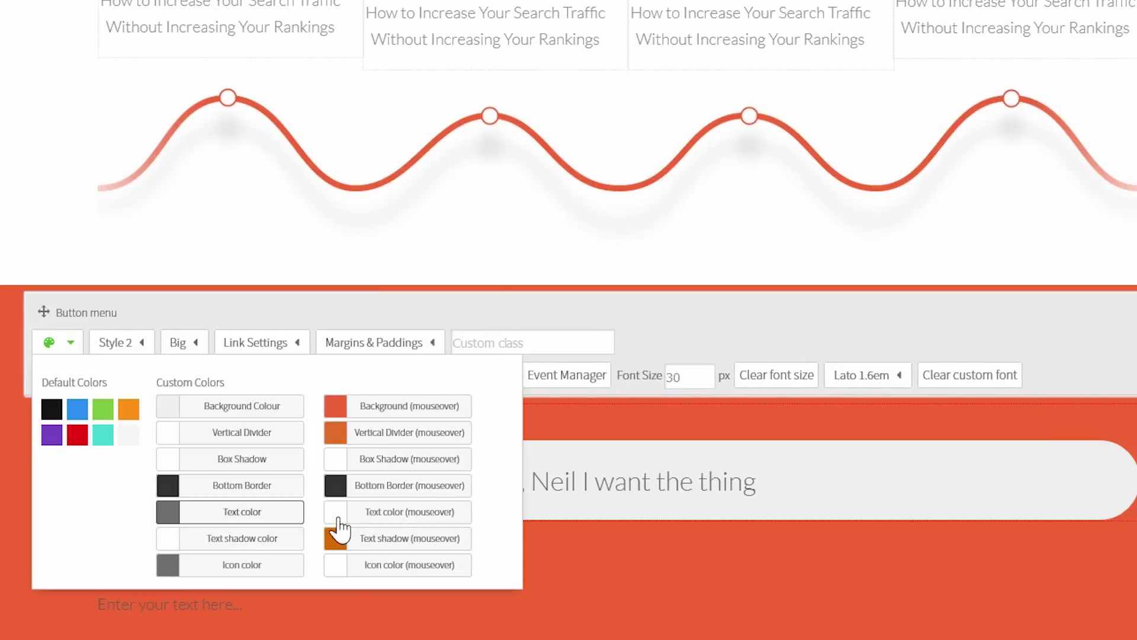
{"action": "left_click", "coordinate": [191, 405]}
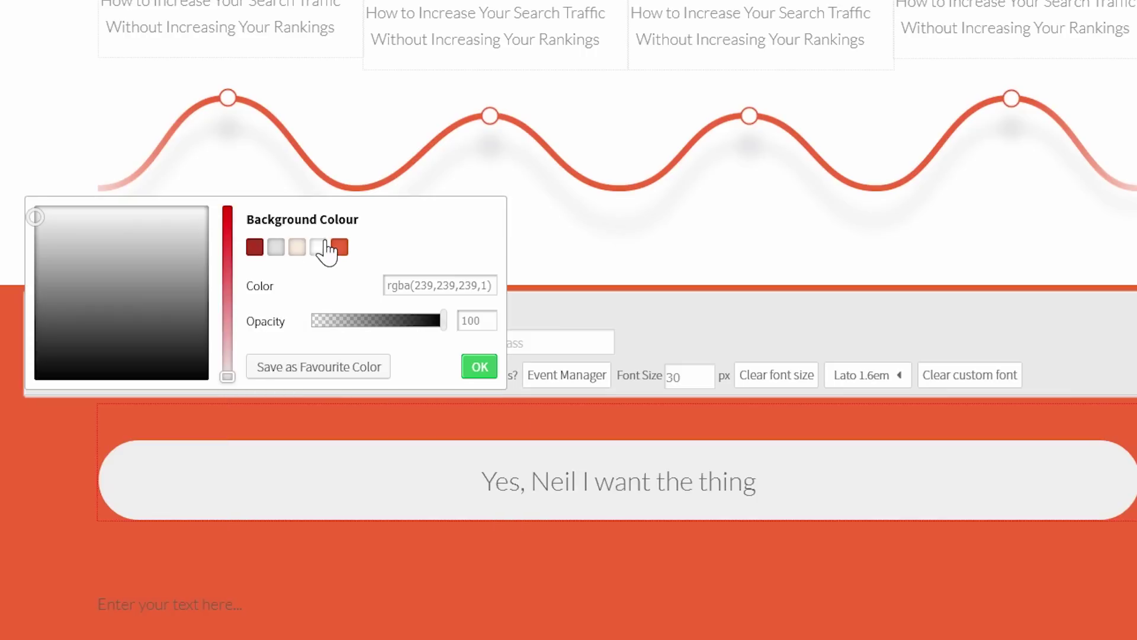
{"action": "left_click", "coordinate": [324, 251]}
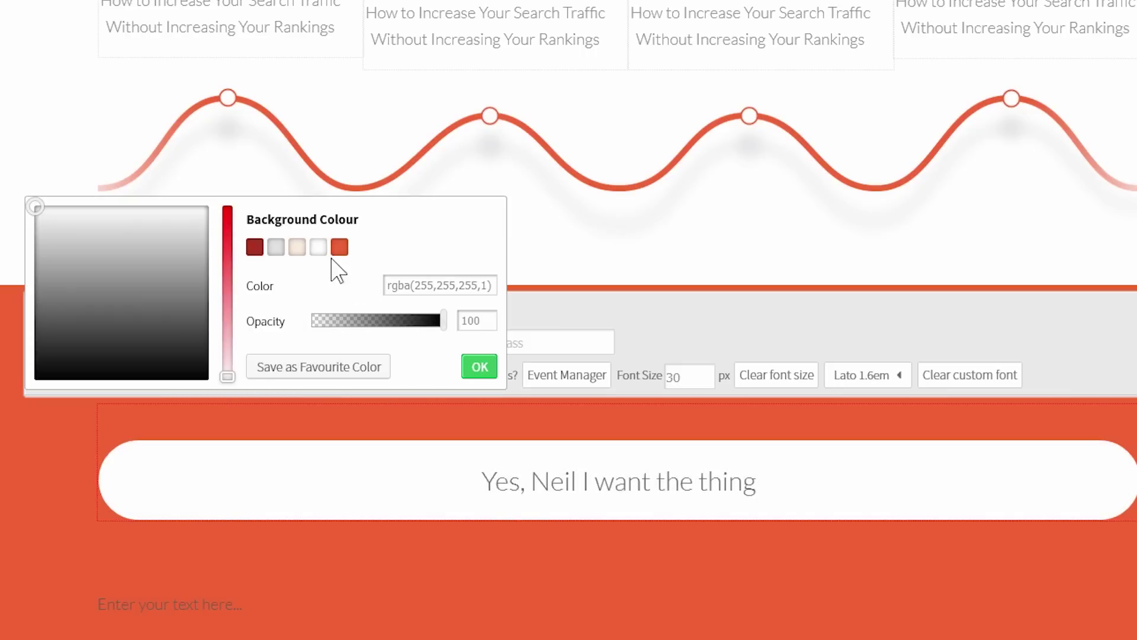
{"action": "left_click", "coordinate": [479, 369]}
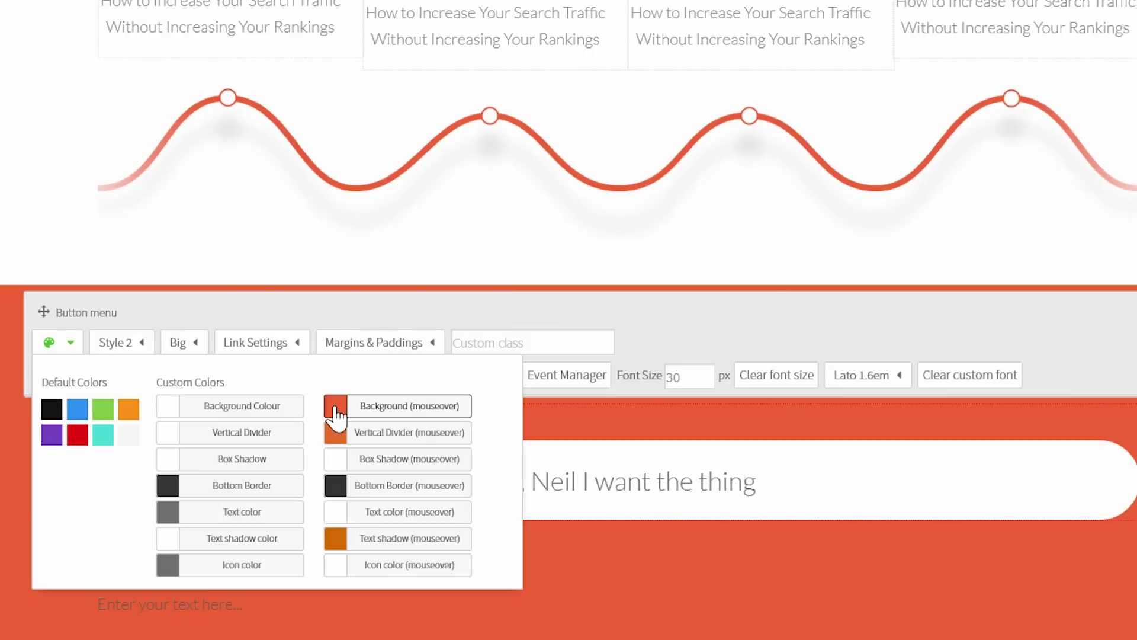
{"action": "left_click", "coordinate": [171, 513]}
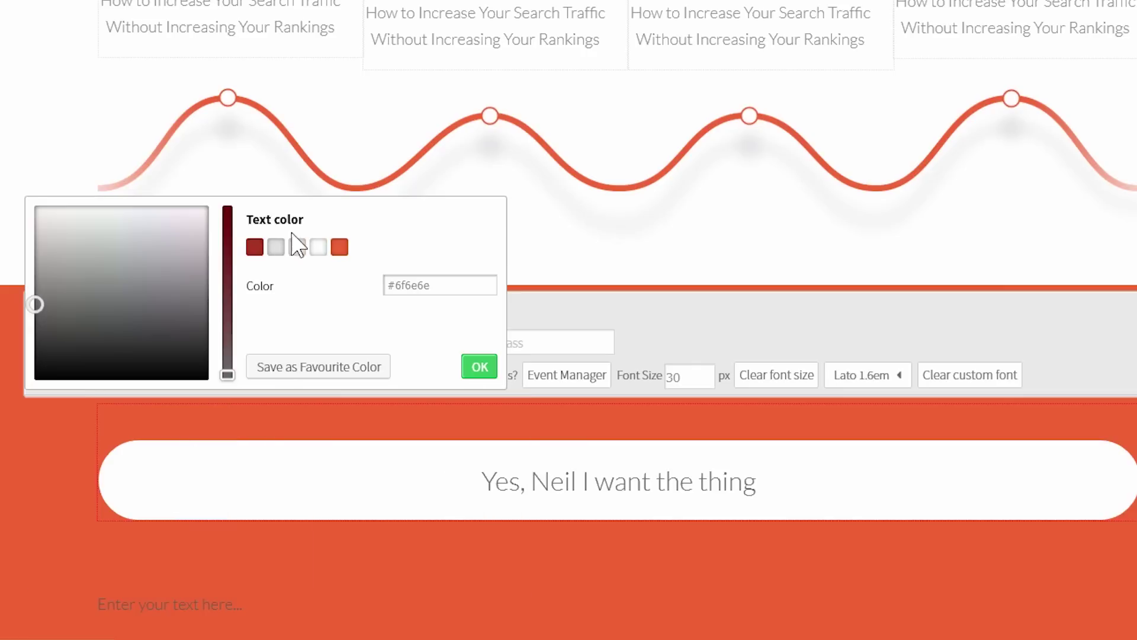
{"action": "left_click", "coordinate": [340, 247]}
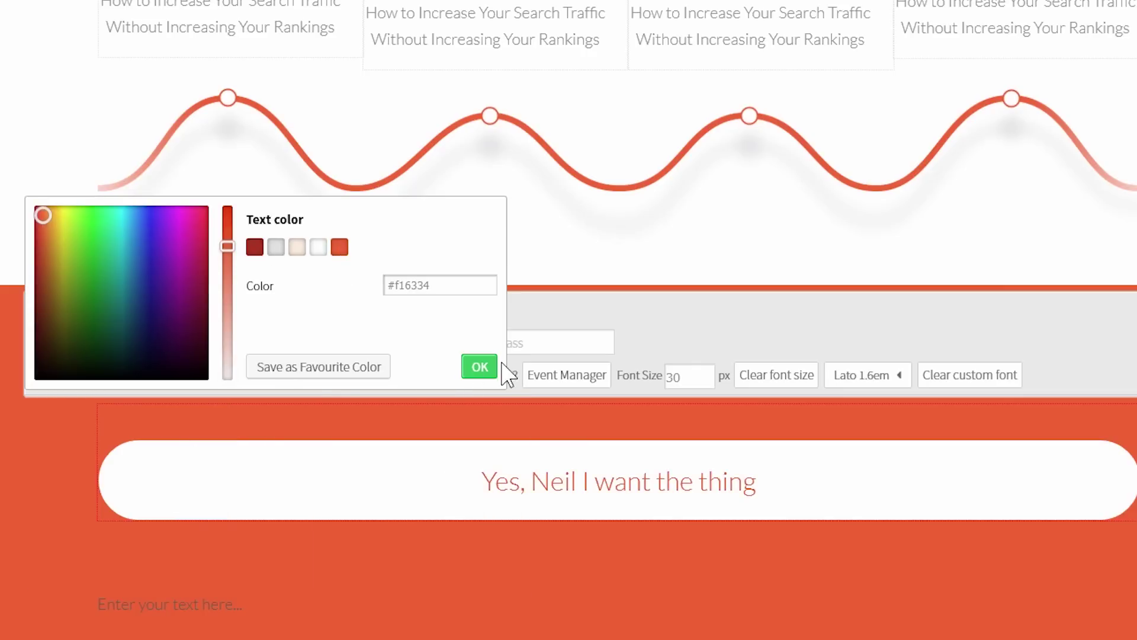
{"action": "left_click", "coordinate": [481, 371]}
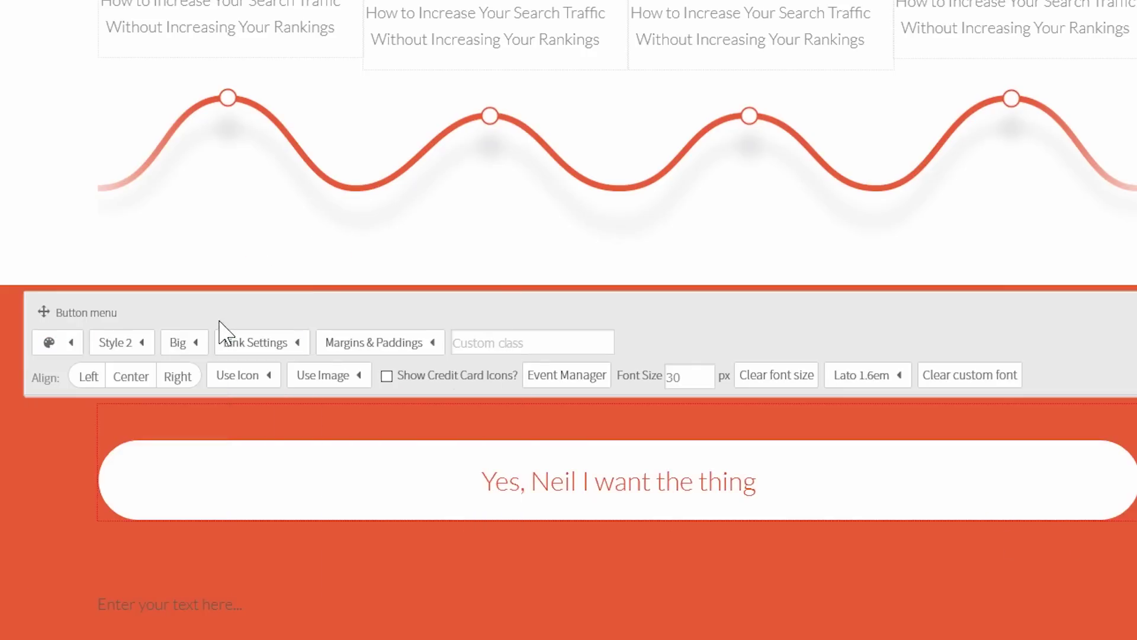
Step: Set the banner button to Default size and centre it
{"action": "left_click", "coordinate": [187, 357]}
{"action": "left_click", "coordinate": [199, 523]}
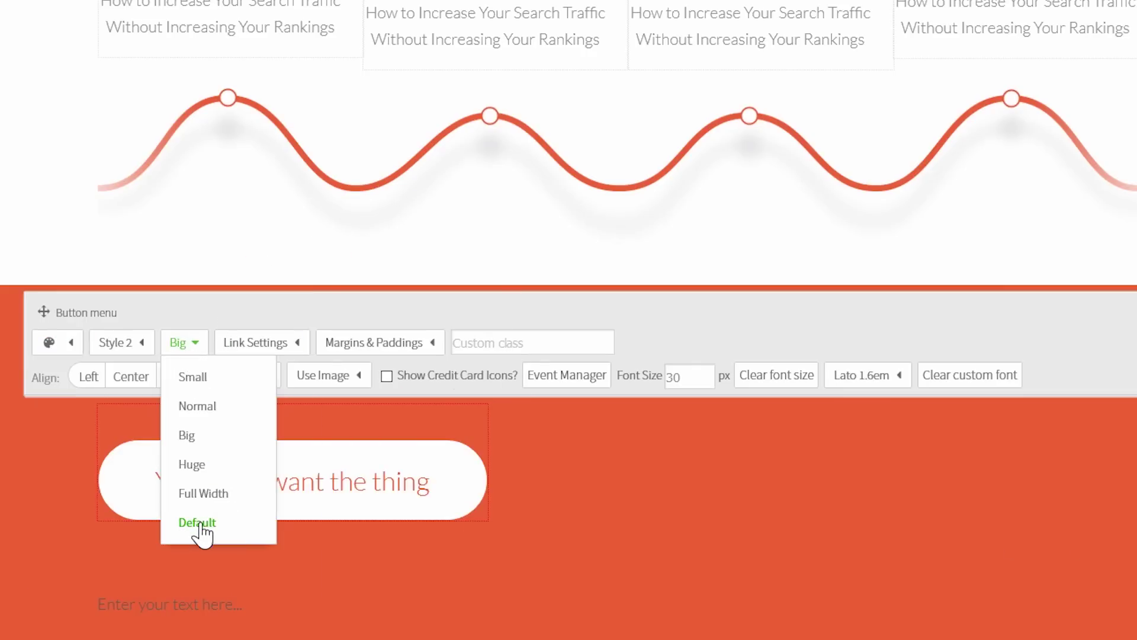
{"action": "left_click", "coordinate": [120, 382]}
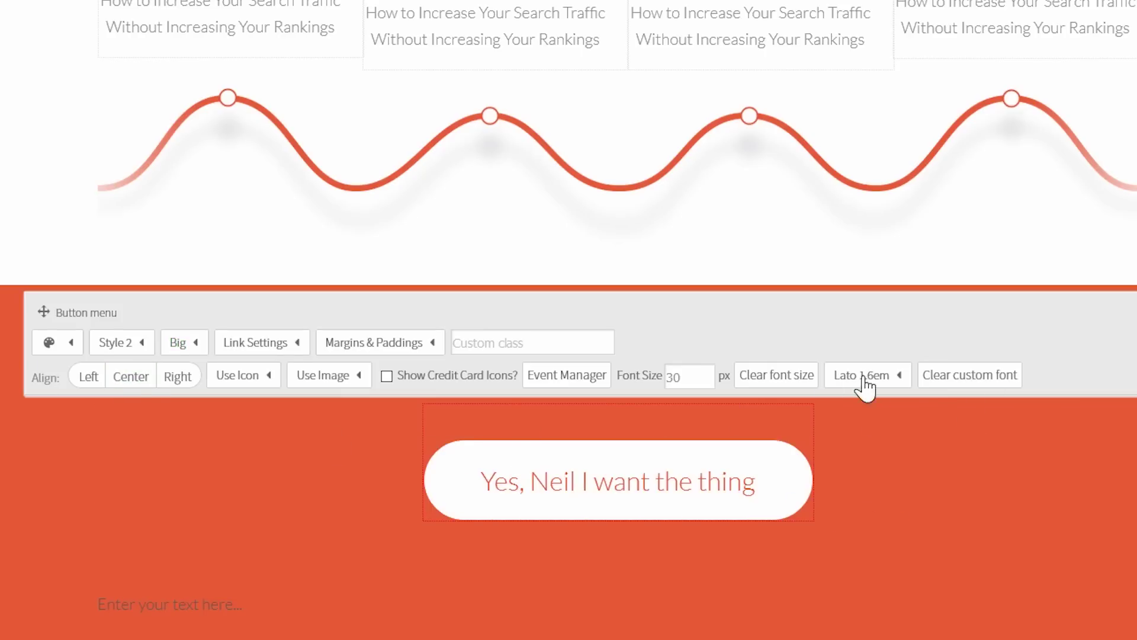
{"action": "left_click", "coordinate": [912, 566]}
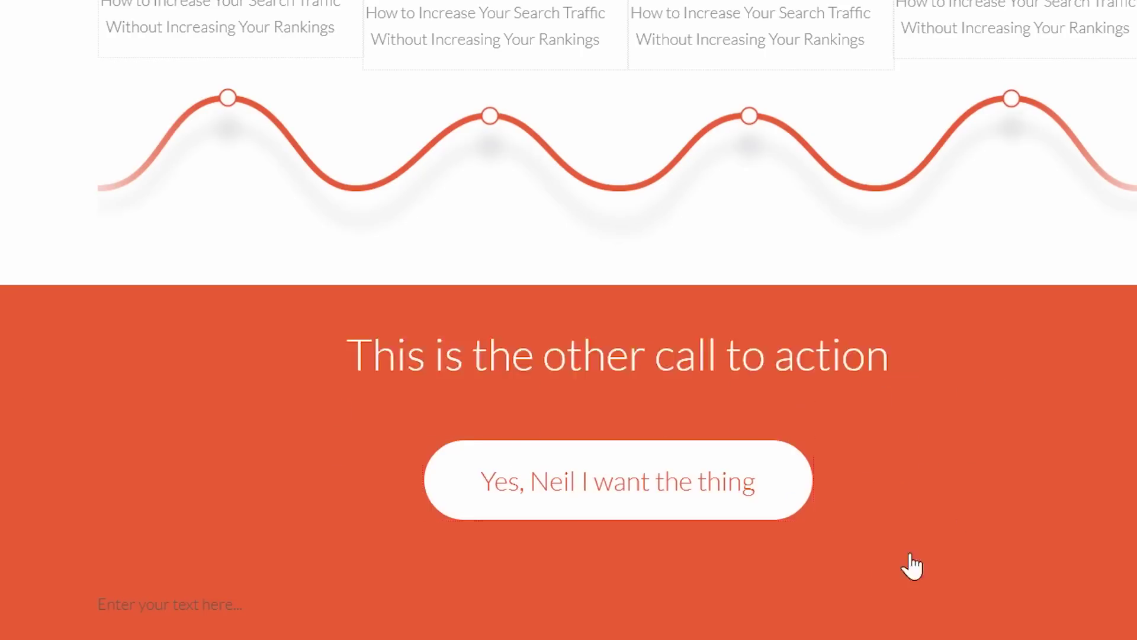
Step: Give the banner button a 20px top margin and 50px left and right padding
{"action": "left_click", "coordinate": [703, 442]}
{"action": "left_click", "coordinate": [411, 351]}
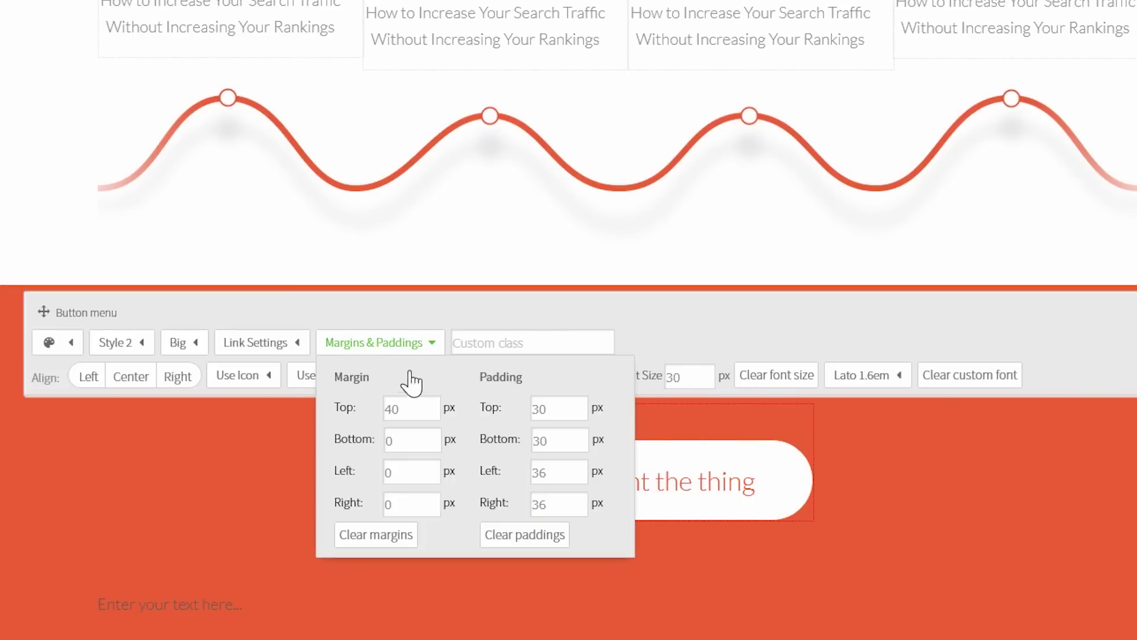
{"action": "left_click", "coordinate": [417, 408]}
{"action": "type", "text": "20"}
{"action": "key", "text": "Tab"}
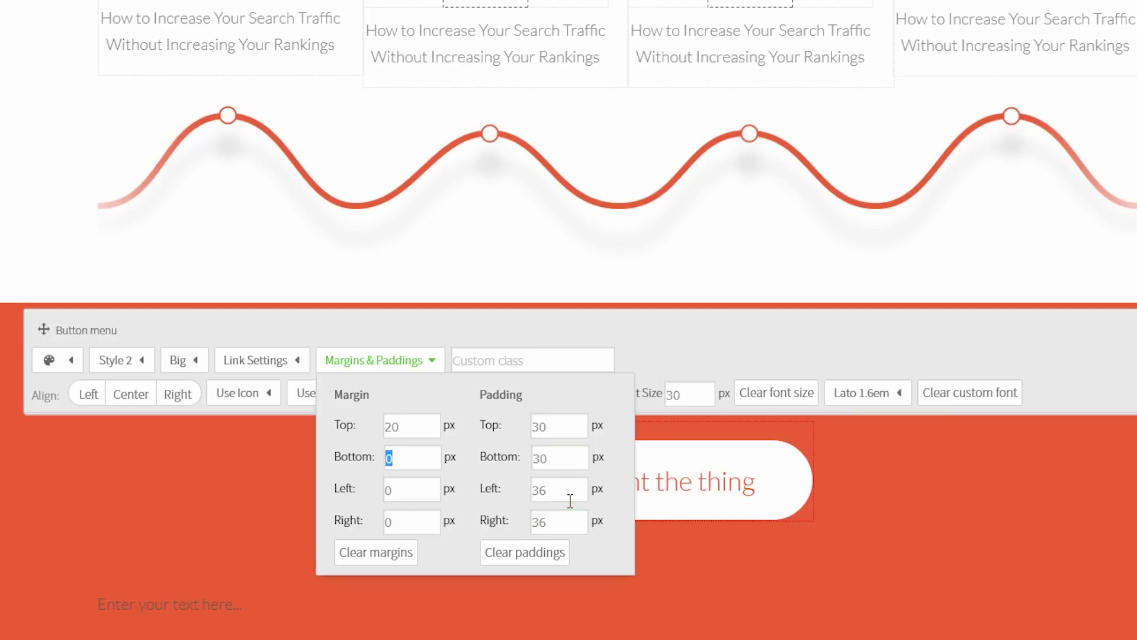
{"action": "double_click", "coordinate": [551, 490]}
{"action": "type", "text": "50"}
{"action": "key", "text": "Tab"}
{"action": "type", "text": "5"}
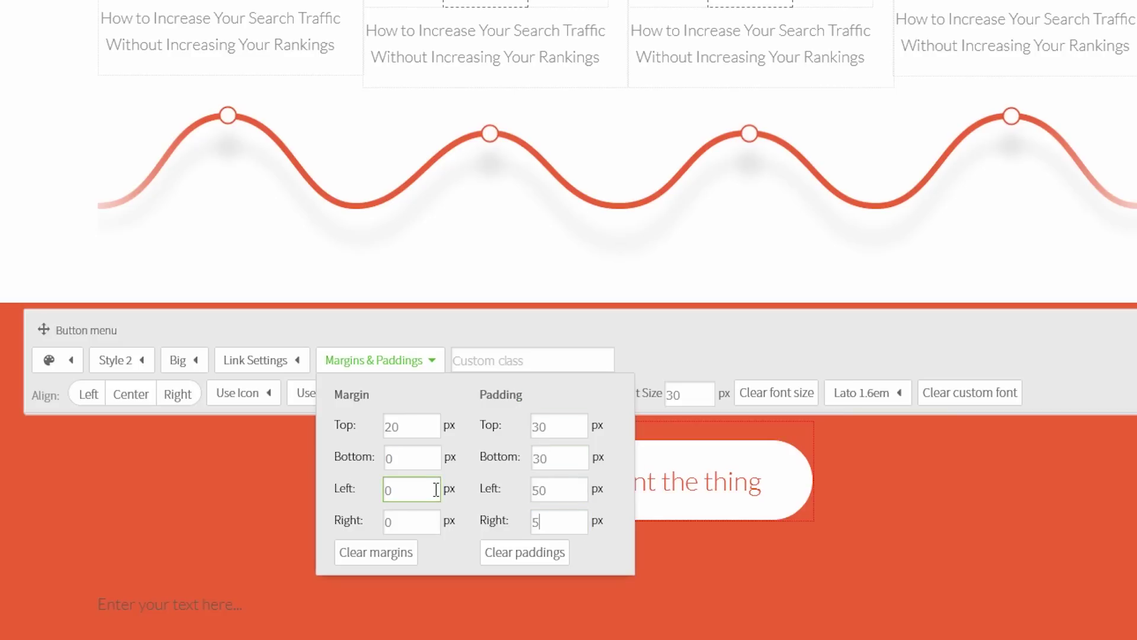
{"action": "type", "text": "0"}
{"action": "key", "text": "Tab"}
{"action": "left_click", "coordinate": [948, 559]}
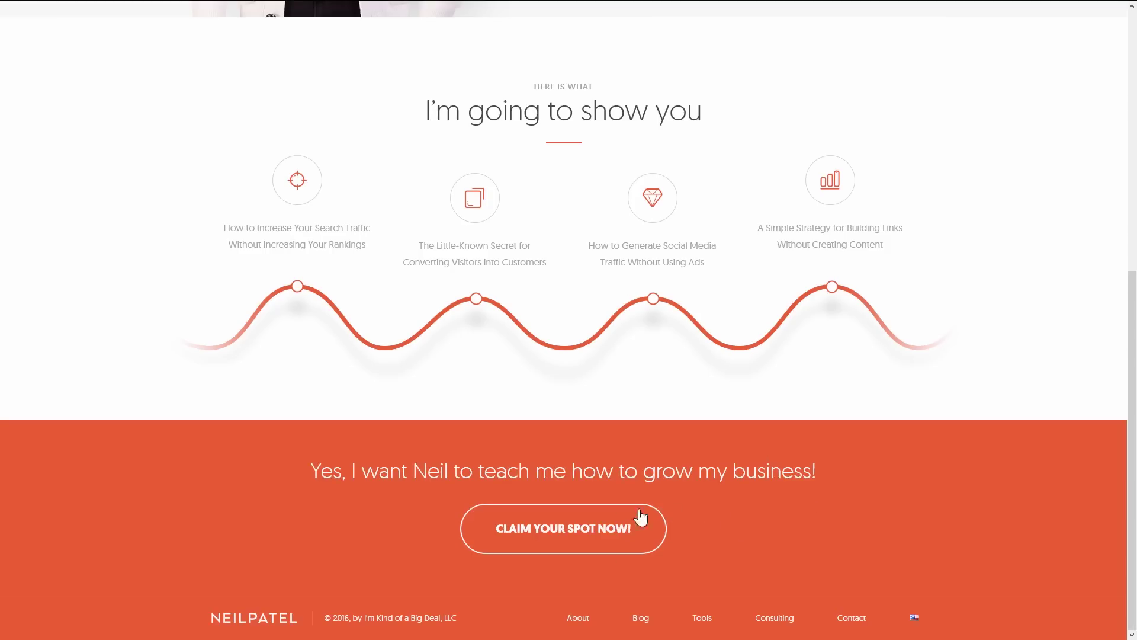
Step: Add a two-column row beneath the orange band and drop an Image element into Column 1
{"action": "left_click", "coordinate": [315, 12]}
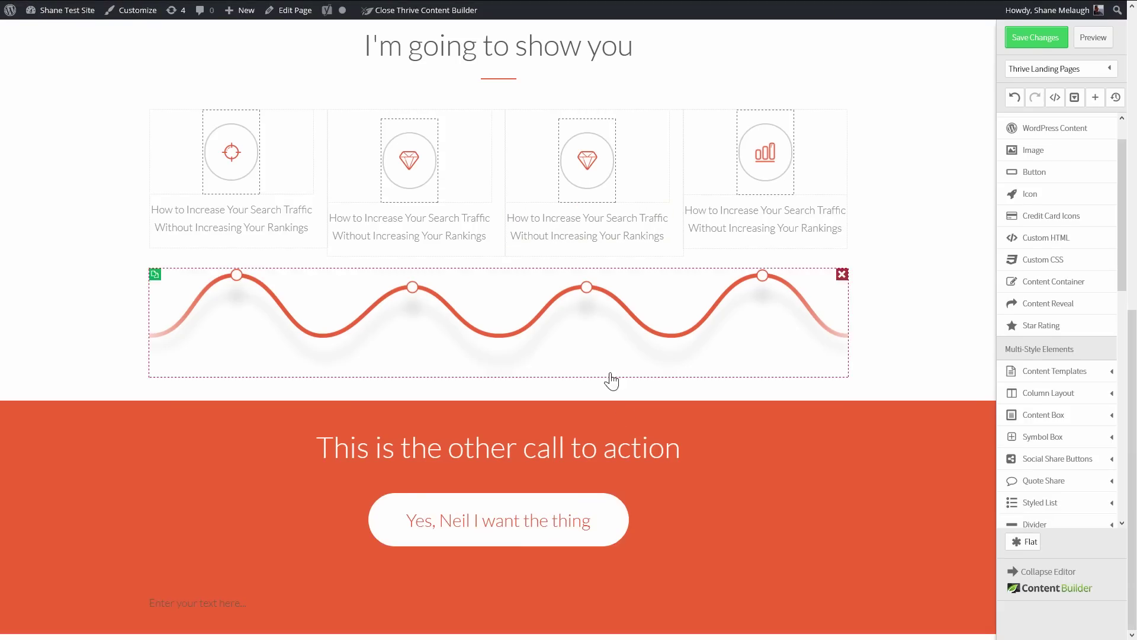
{"action": "left_click", "coordinate": [439, 7]}
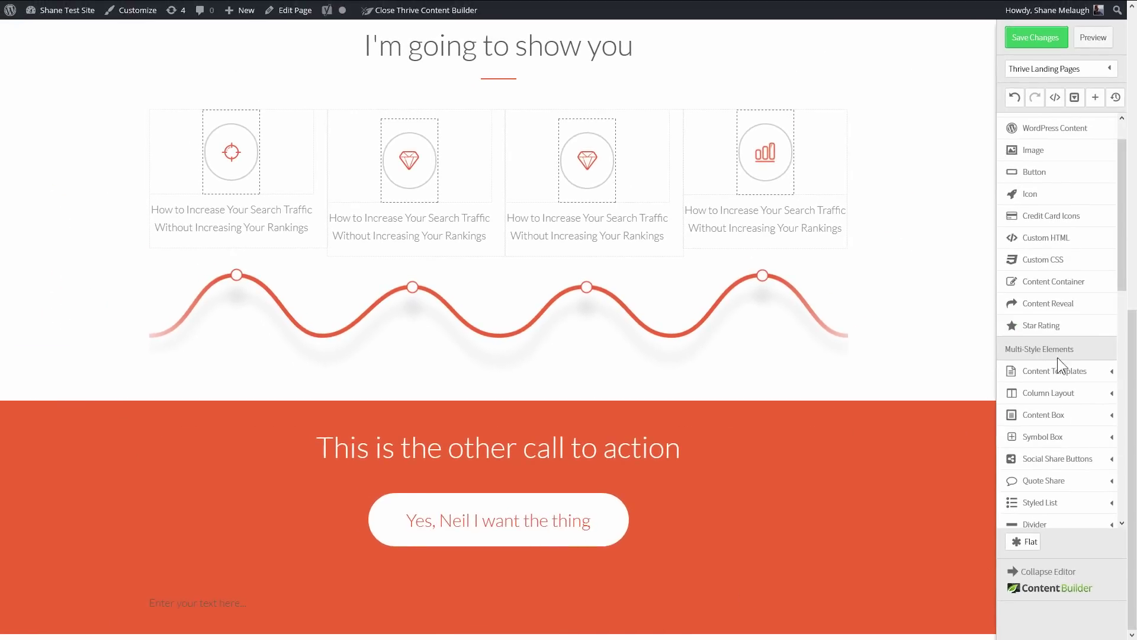
{"action": "left_click", "coordinate": [1059, 402]}
{"action": "left_click_drag", "start_coordinate": [1054, 408], "coordinate": [497, 619]}
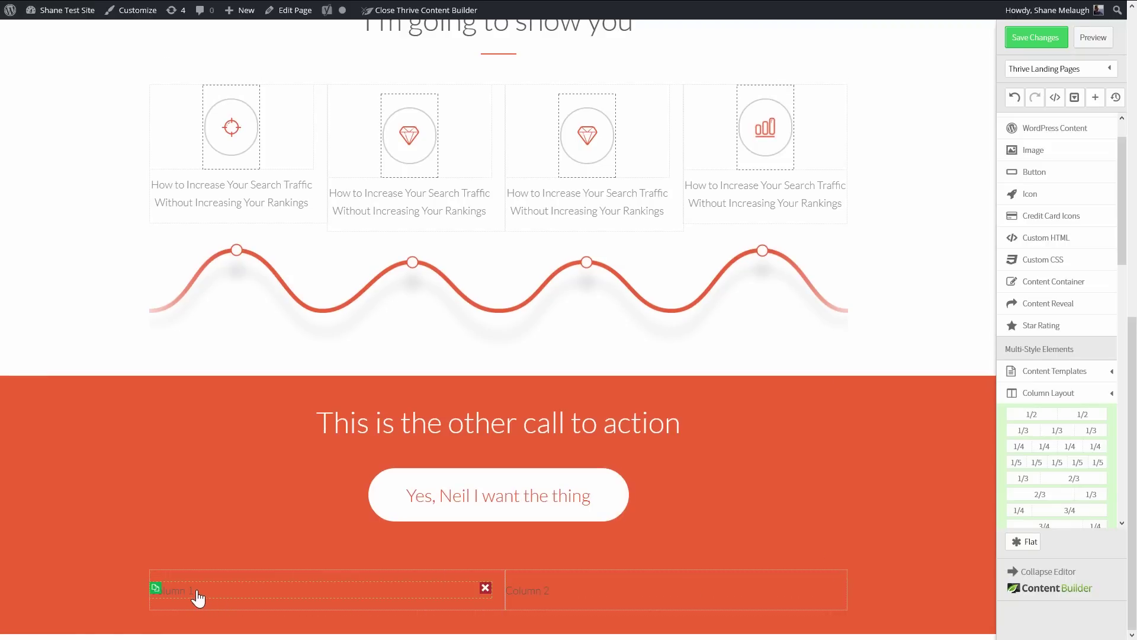
{"action": "left_click_drag", "start_coordinate": [1014, 152], "coordinate": [249, 579]}
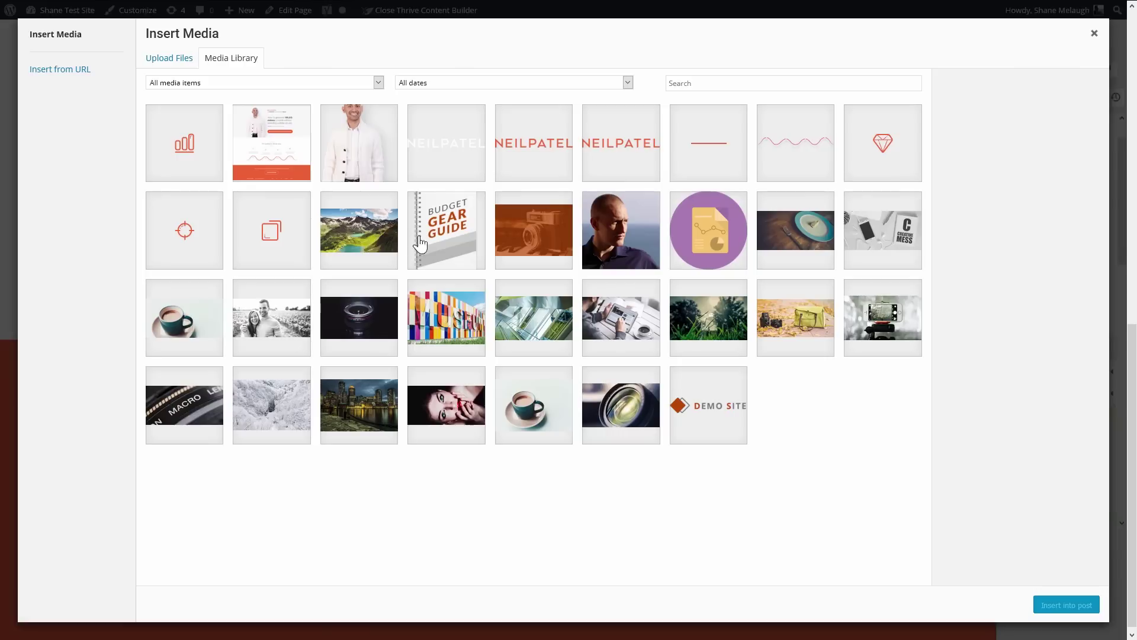
Step: Insert the NEILPATEL logo into the first footer column and shrink it to 149 px wide
{"action": "left_click", "coordinate": [460, 124]}
{"action": "left_click", "coordinate": [1064, 605]}
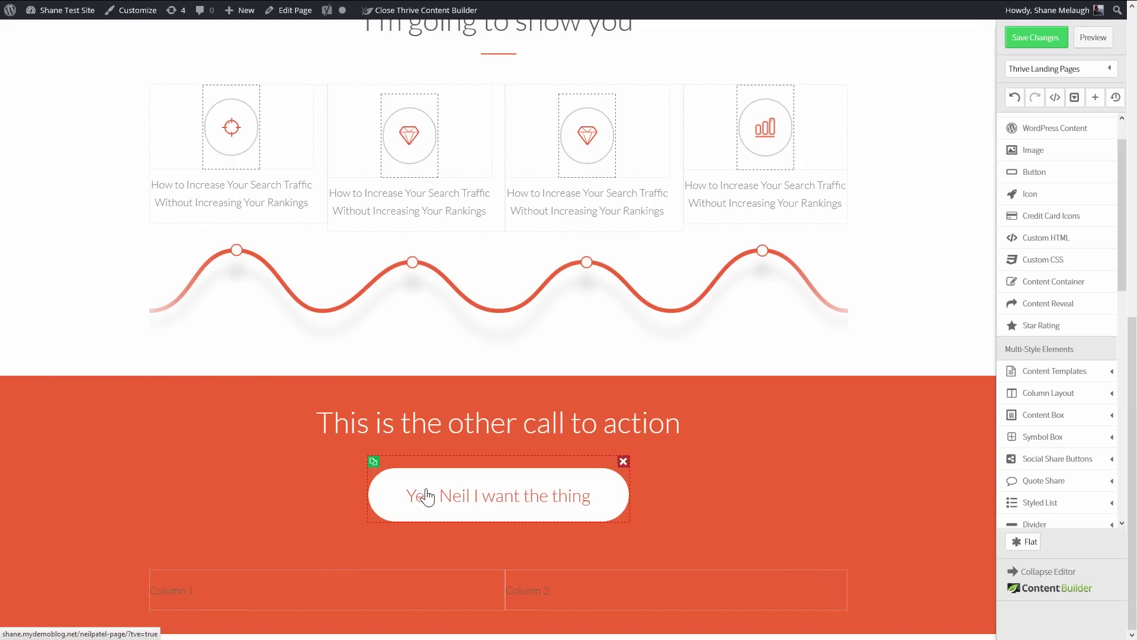
{"action": "scroll", "coordinate": [285, 568], "scroll_direction": "down", "scroll_amount": 1}
{"action": "left_click", "coordinate": [265, 571]}
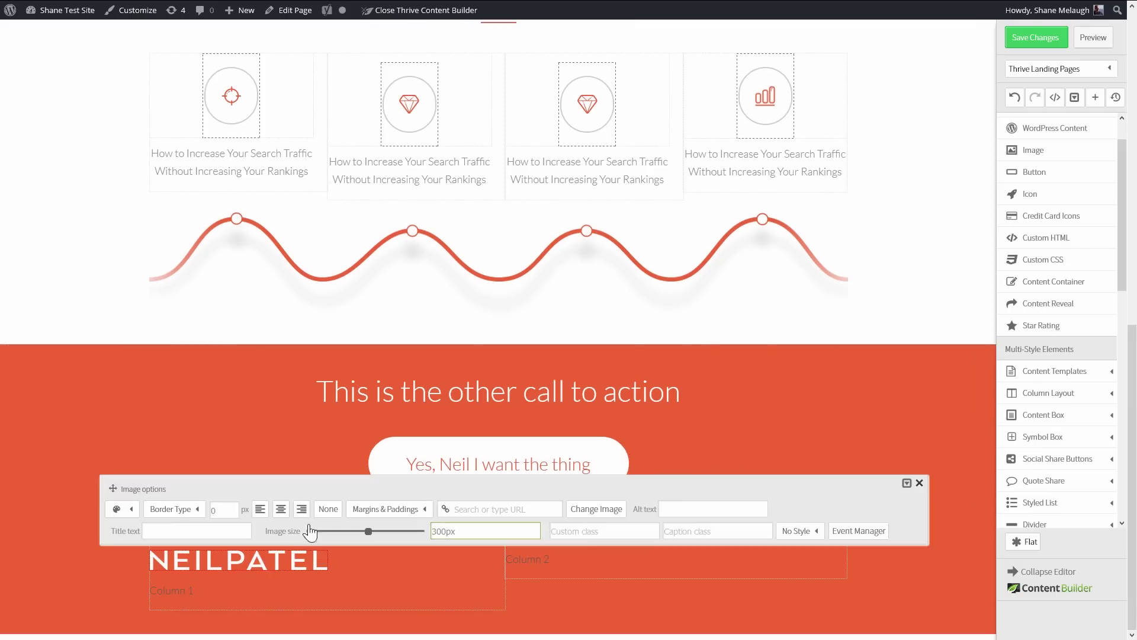
{"action": "left_click_drag", "start_coordinate": [368, 531], "coordinate": [337, 533]}
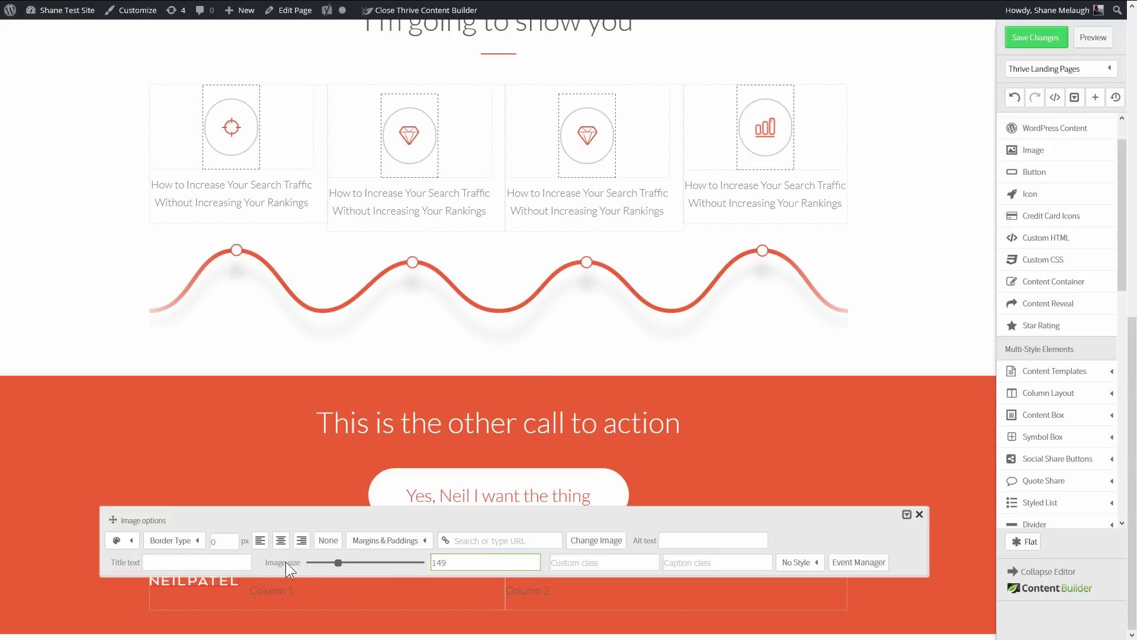
{"action": "left_click", "coordinate": [282, 593]}
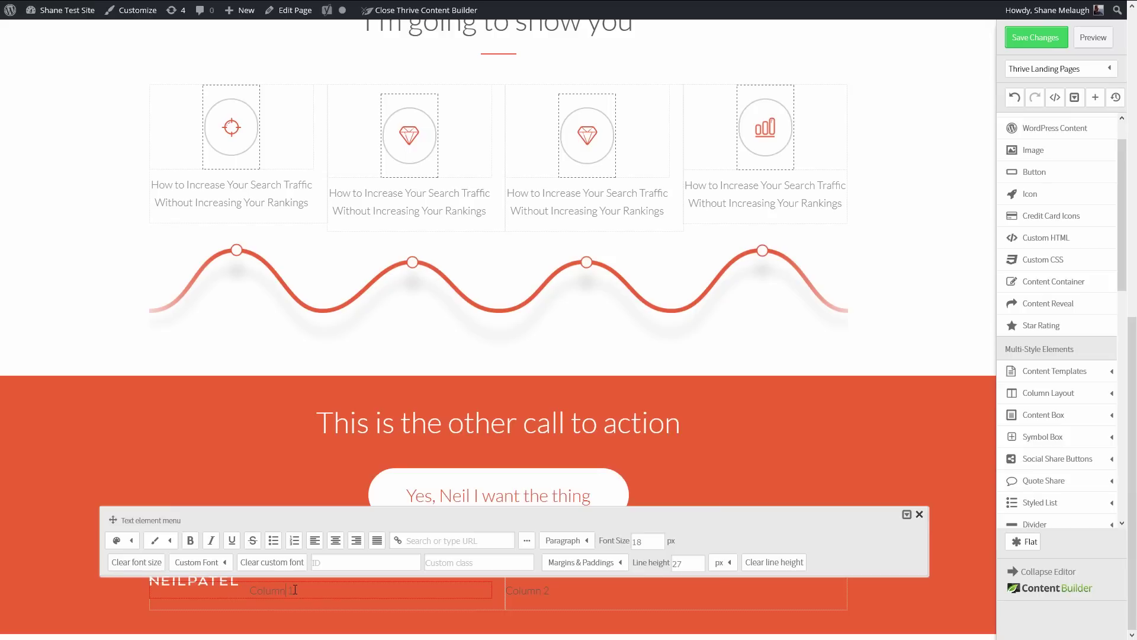
Step: Replace the Column 1 placeholder with 'Some disclaimer thing' in white (#ffffff)
{"action": "triple_click", "coordinate": [294, 590]}
{"action": "type", "text": "Some disclaimer thing"}
{"action": "left_click", "coordinate": [130, 542]}
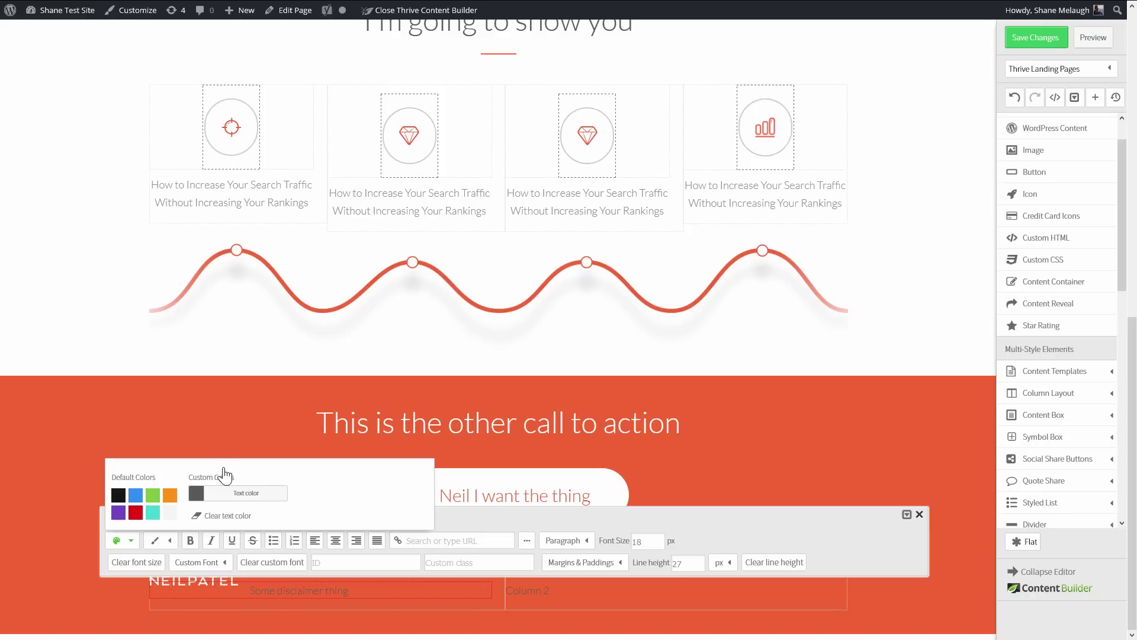
{"action": "left_click", "coordinate": [196, 494]}
{"action": "left_click", "coordinate": [297, 477]}
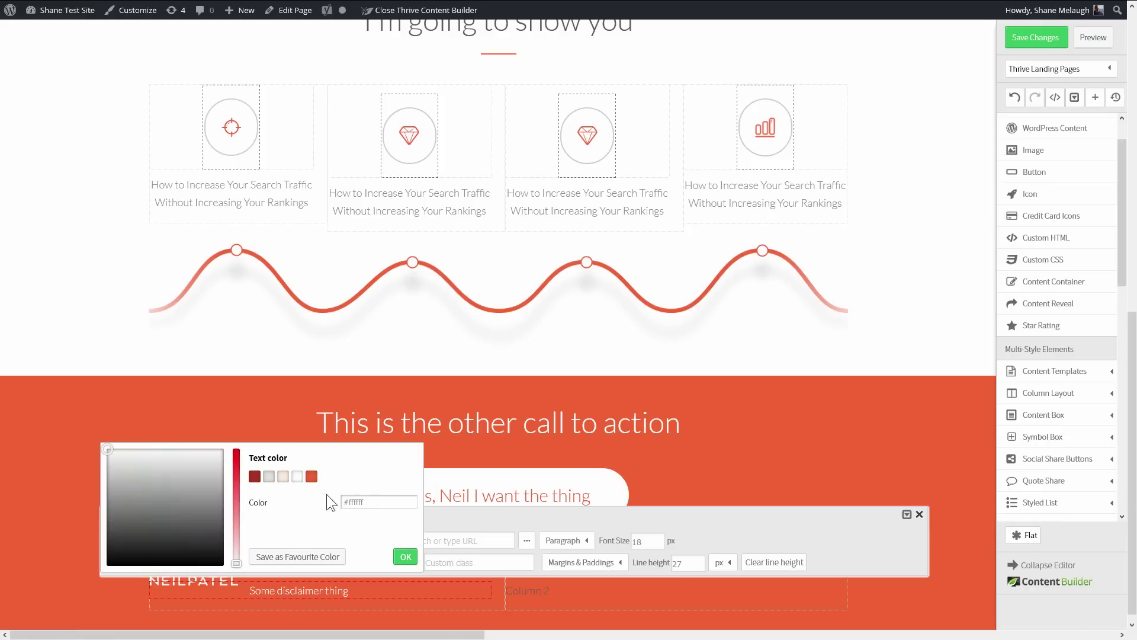
{"action": "left_click", "coordinate": [406, 558]}
Step: Set the disclaimer text's top margin to 4 px
{"action": "left_click", "coordinate": [594, 565]}
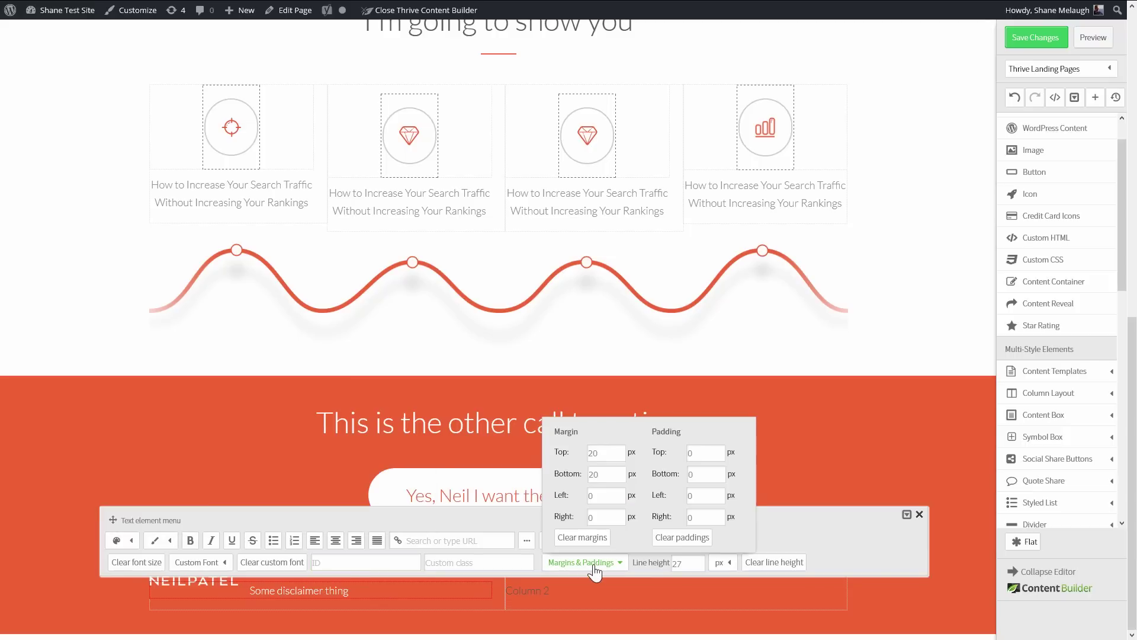
{"action": "left_click", "coordinate": [563, 454]}
{"action": "type", "text": "0"}
{"action": "key", "text": "Tab"}
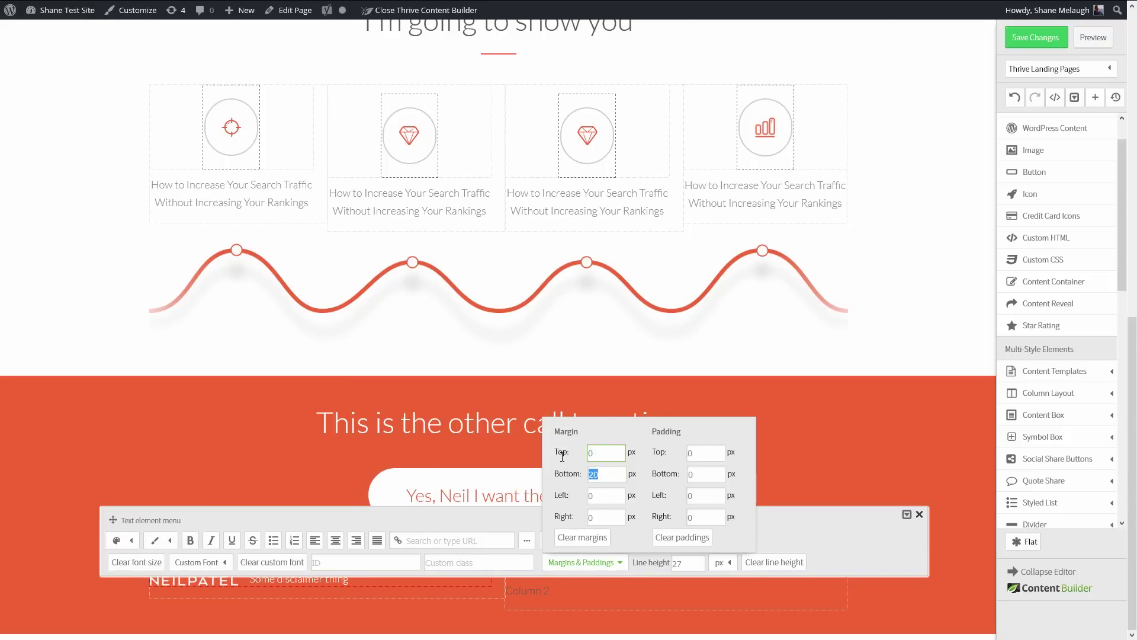
{"action": "left_click", "coordinate": [289, 477]}
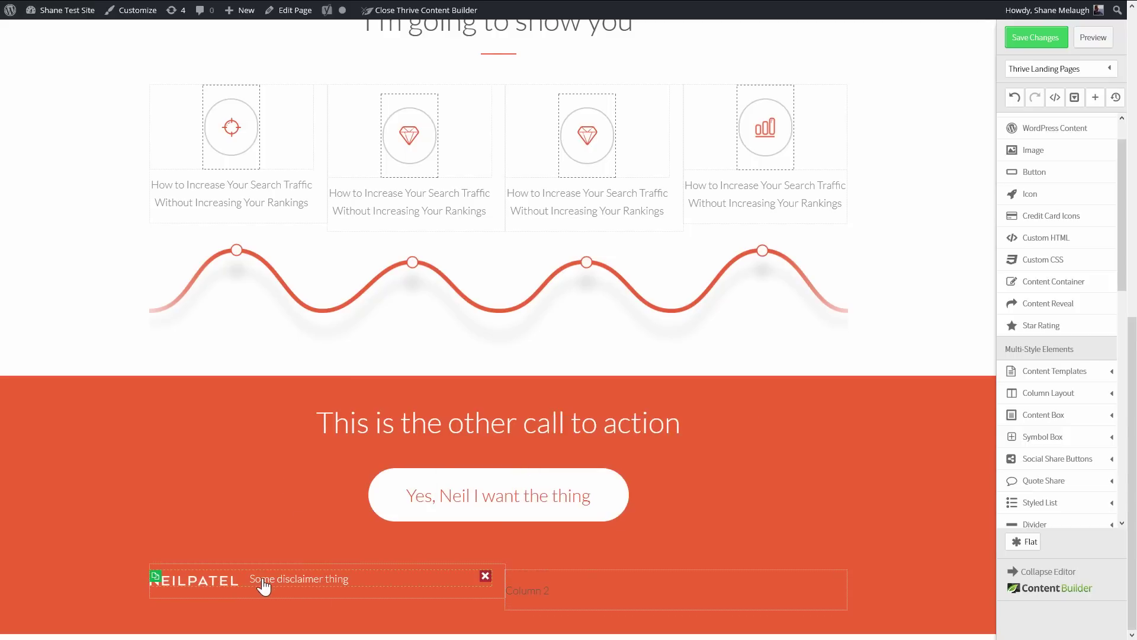
{"action": "left_click", "coordinate": [349, 587]}
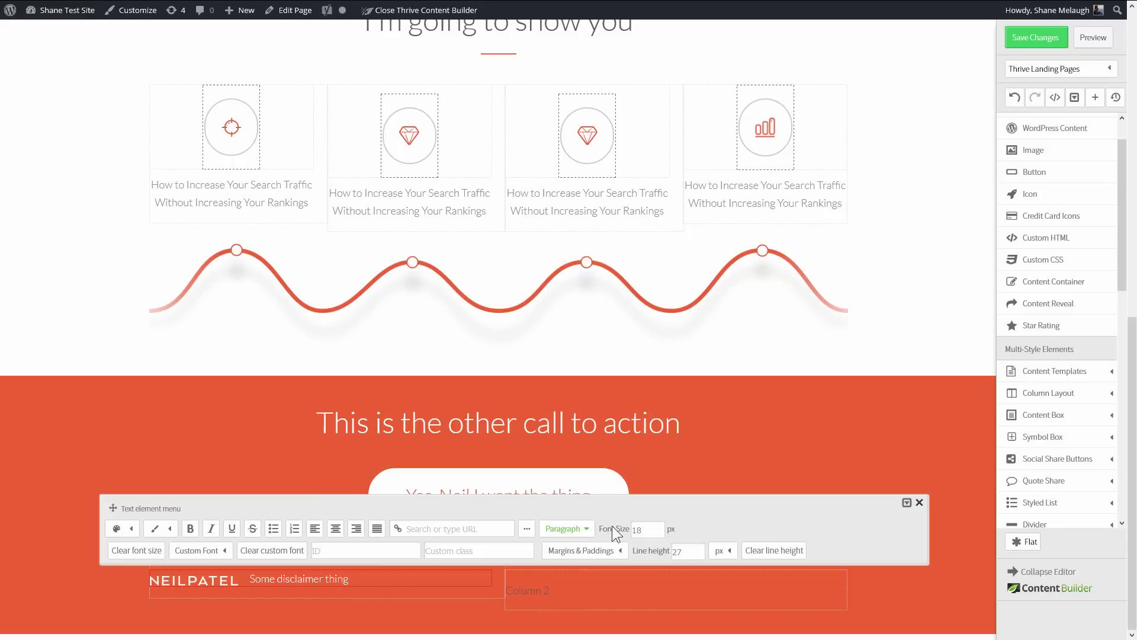
{"action": "left_click", "coordinate": [612, 552]}
{"action": "left_click", "coordinate": [559, 441]}
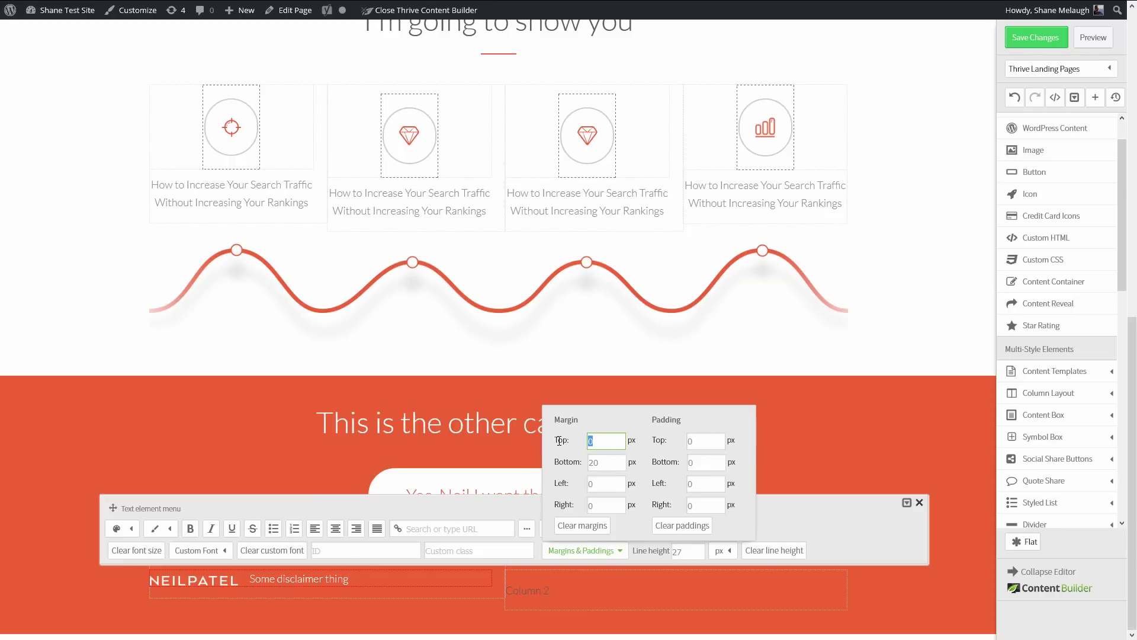
{"action": "type", "text": "4"}
{"action": "key", "text": "Tab"}
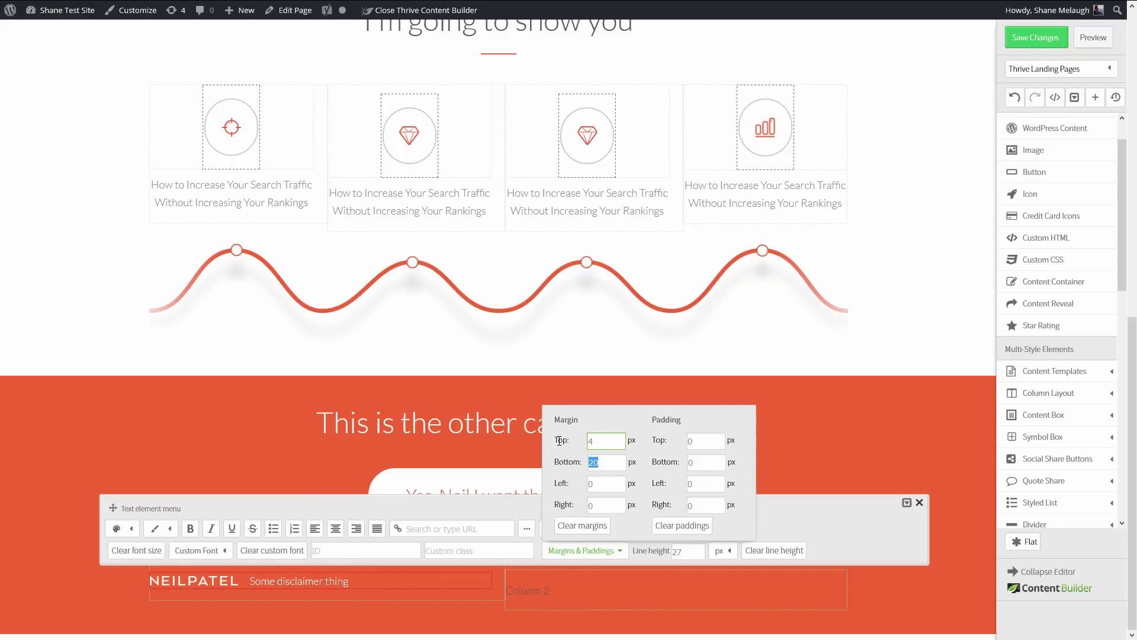
Step: Deselect the disclaimer and compare it against the original Neil Patel page
{"action": "left_click", "coordinate": [242, 392]}
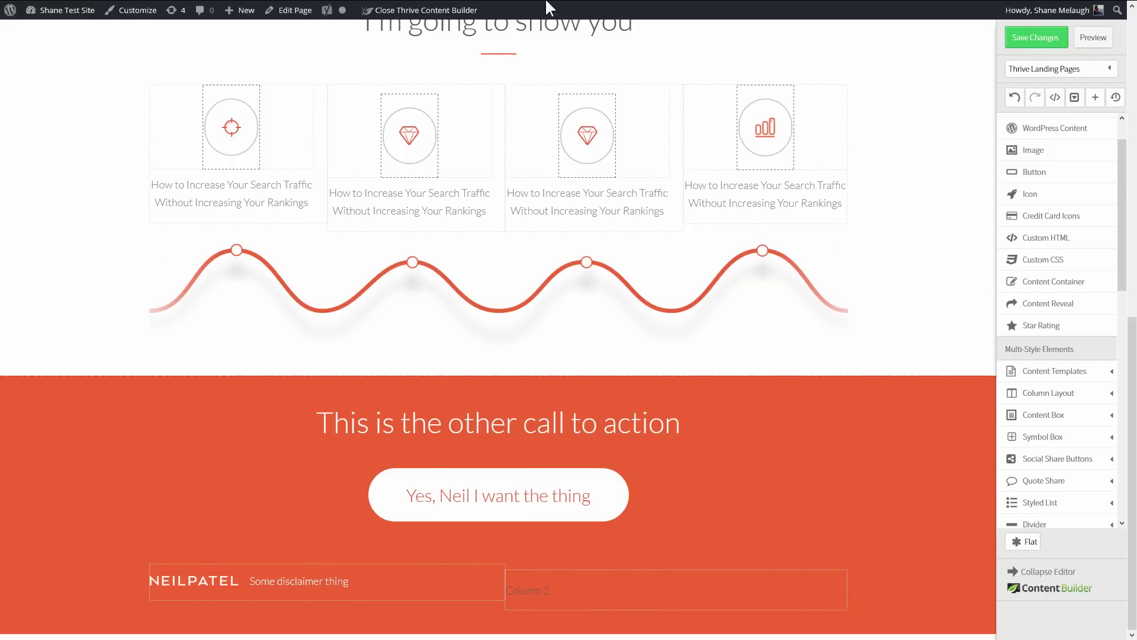
{"action": "left_click", "coordinate": [437, 13]}
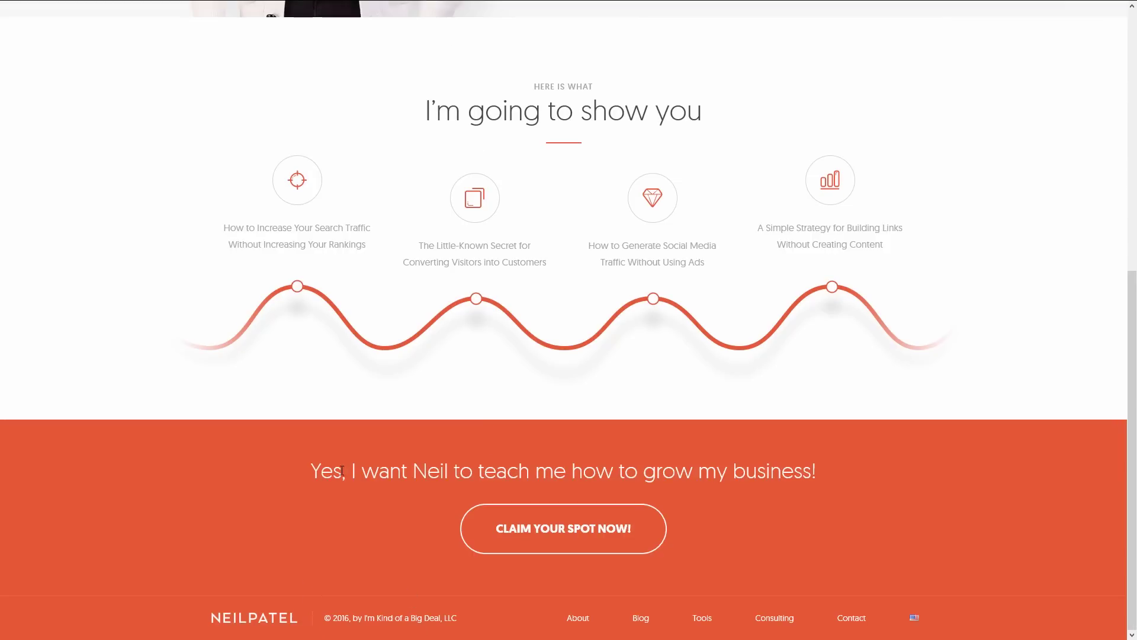
{"action": "left_click", "coordinate": [299, 12]}
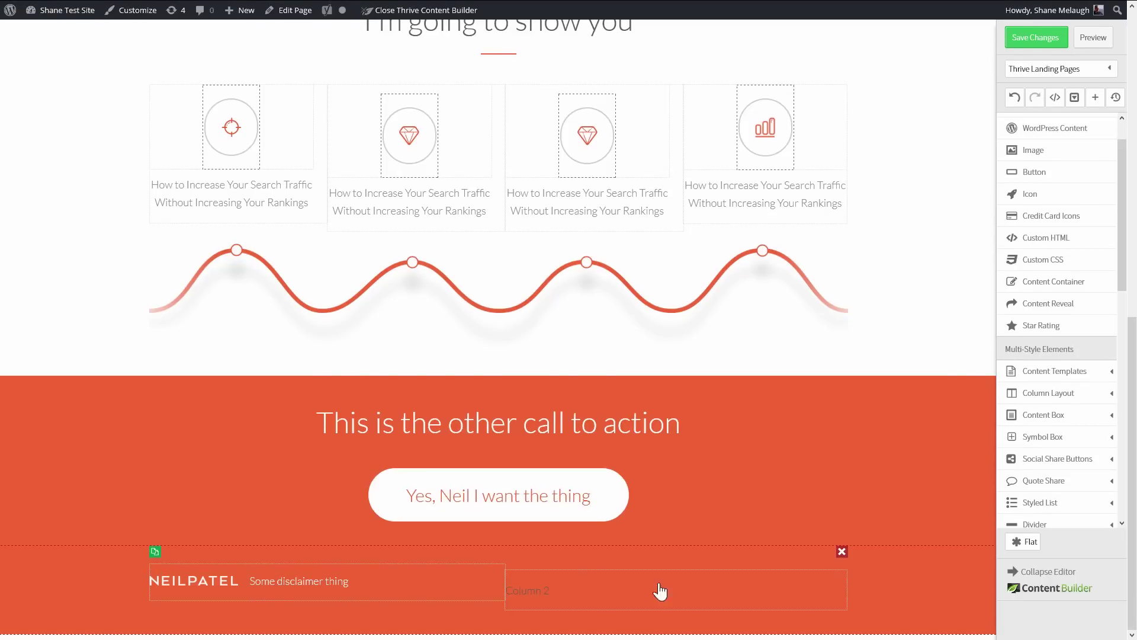
Step: Add a custom menu to the second footer column and delete the Column 2 placeholder text
{"action": "scroll", "coordinate": [1057, 388], "scroll_direction": "down", "scroll_amount": 5}
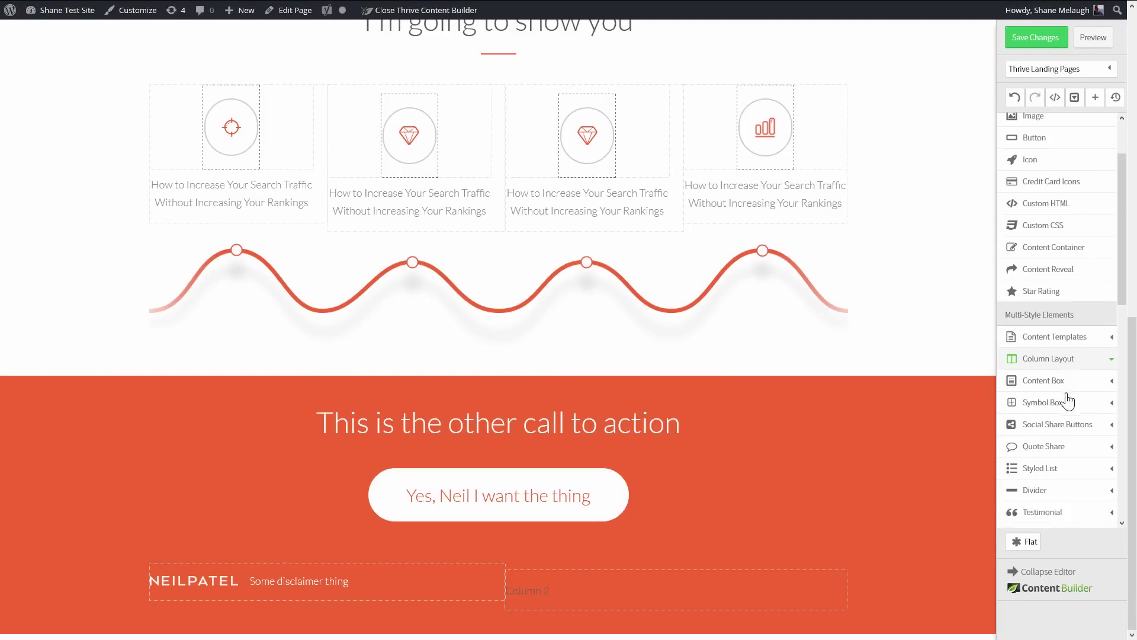
{"action": "left_click_drag", "start_coordinate": [1048, 450], "coordinate": [742, 593]}
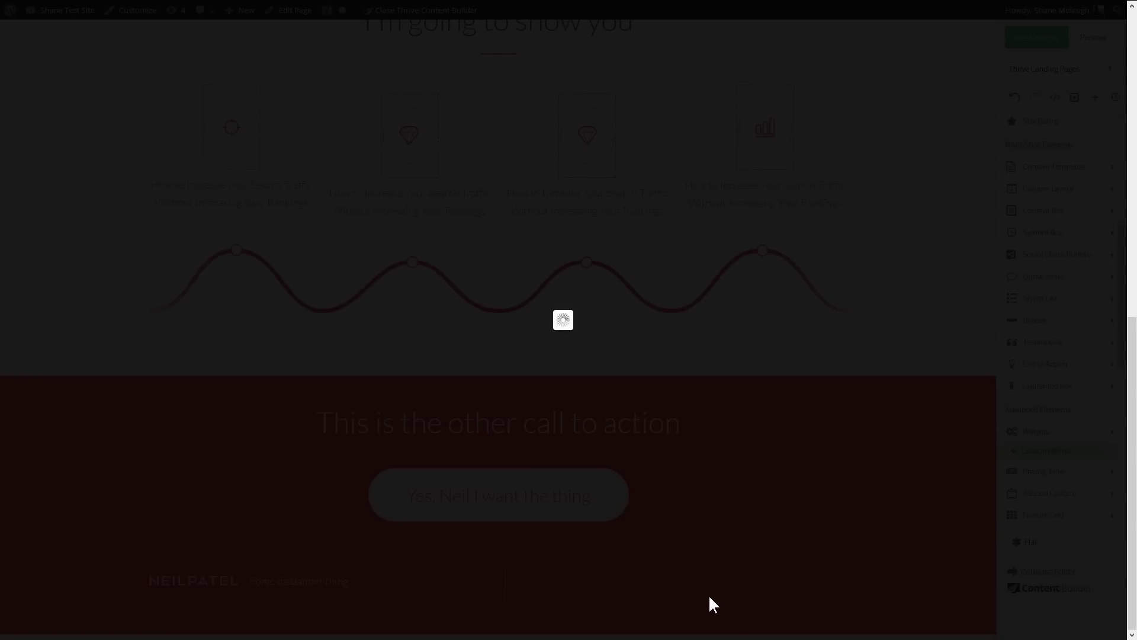
{"action": "scroll", "coordinate": [578, 595], "scroll_direction": "down", "scroll_amount": 1}
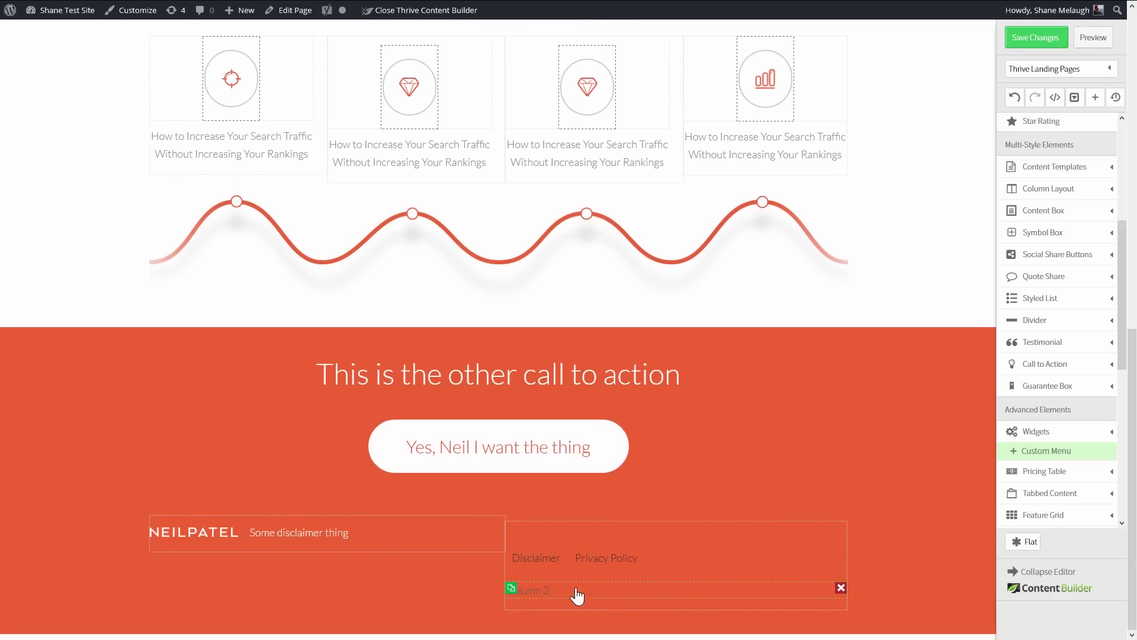
{"action": "left_click", "coordinate": [842, 588]}
Step: Right-align the footer menu and make its items white
{"action": "left_click", "coordinate": [652, 587]}
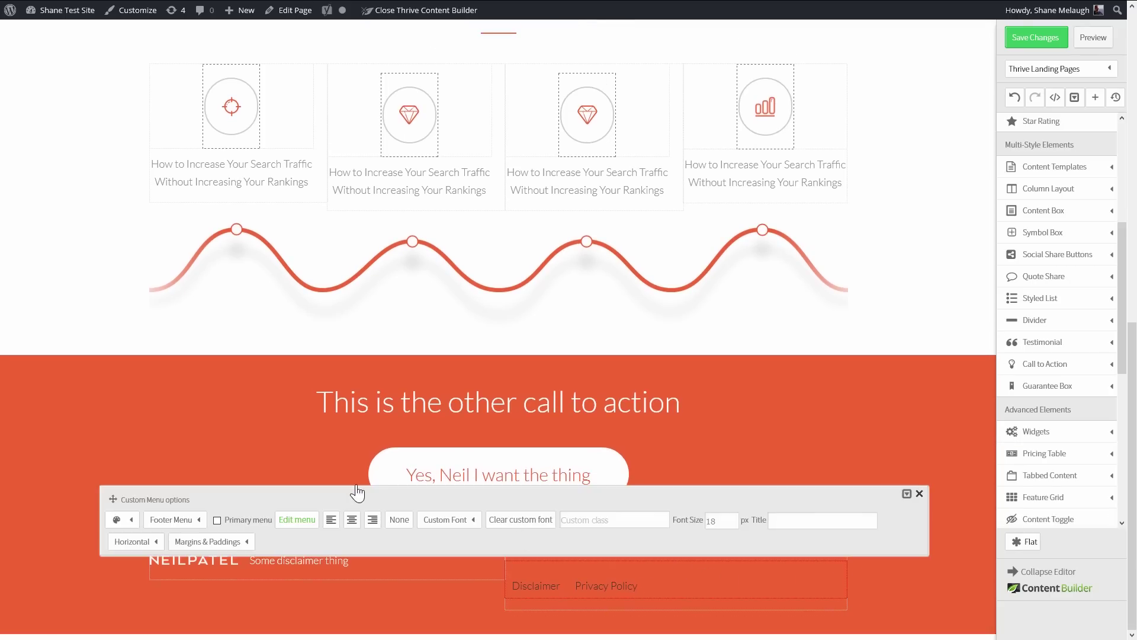
{"action": "left_click", "coordinate": [372, 521]}
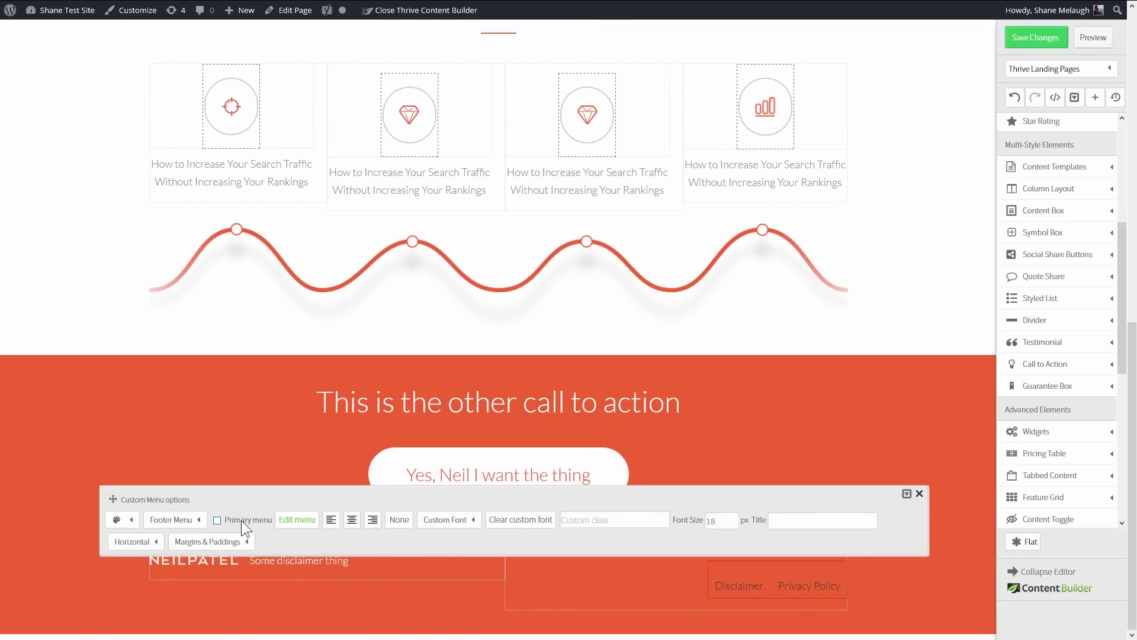
{"action": "left_click", "coordinate": [132, 521]}
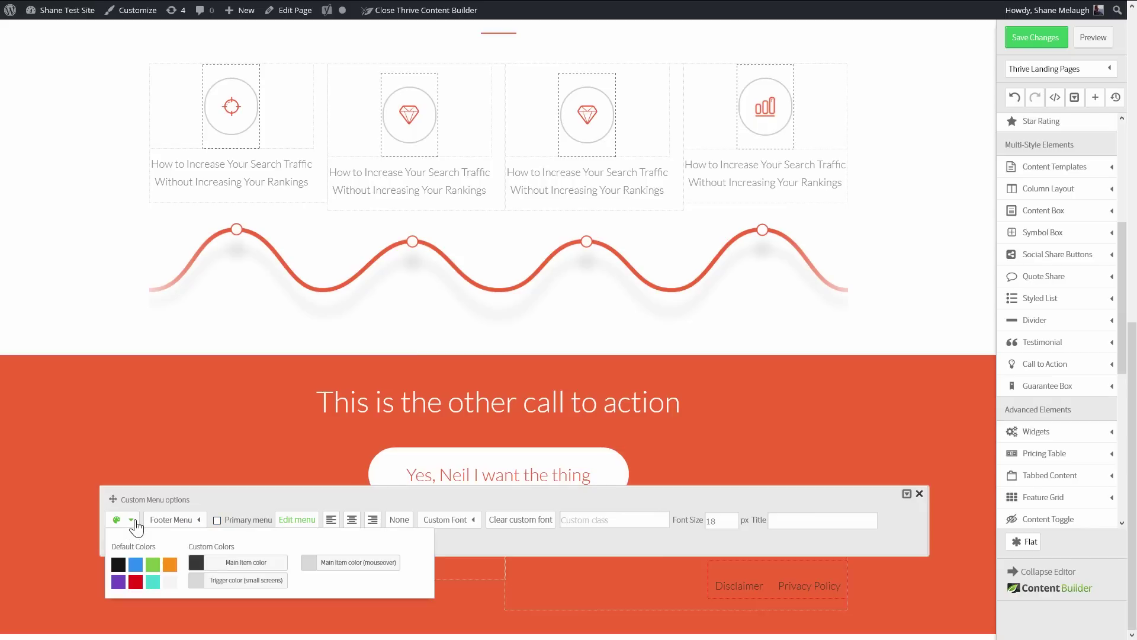
{"action": "left_click", "coordinate": [196, 561]}
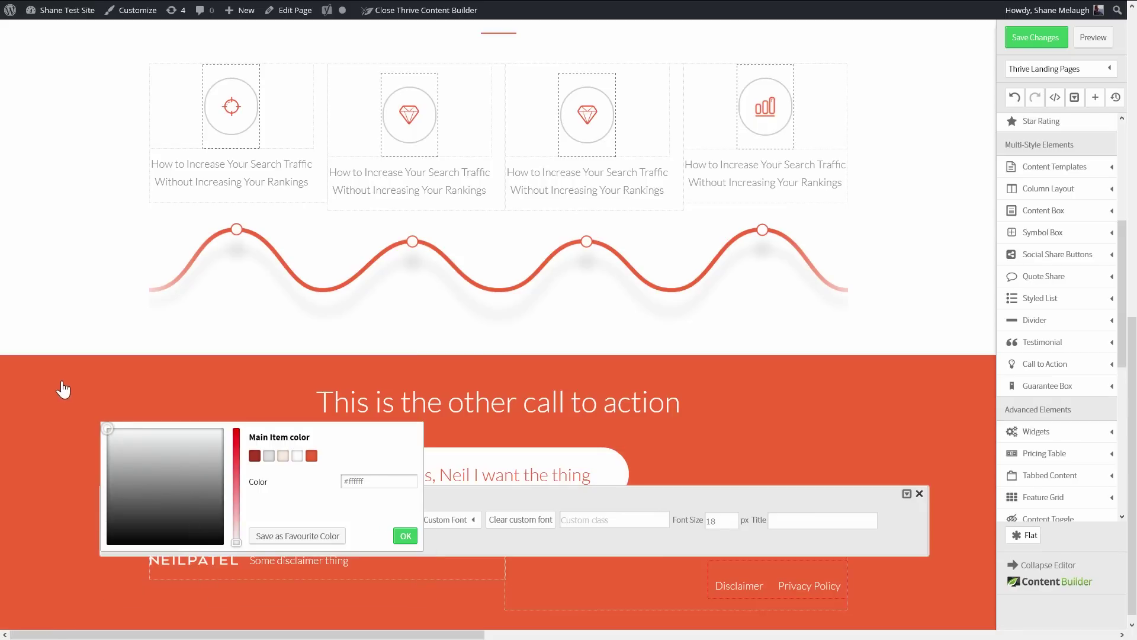
{"action": "left_click", "coordinate": [405, 536]}
{"action": "left_click", "coordinate": [830, 589]}
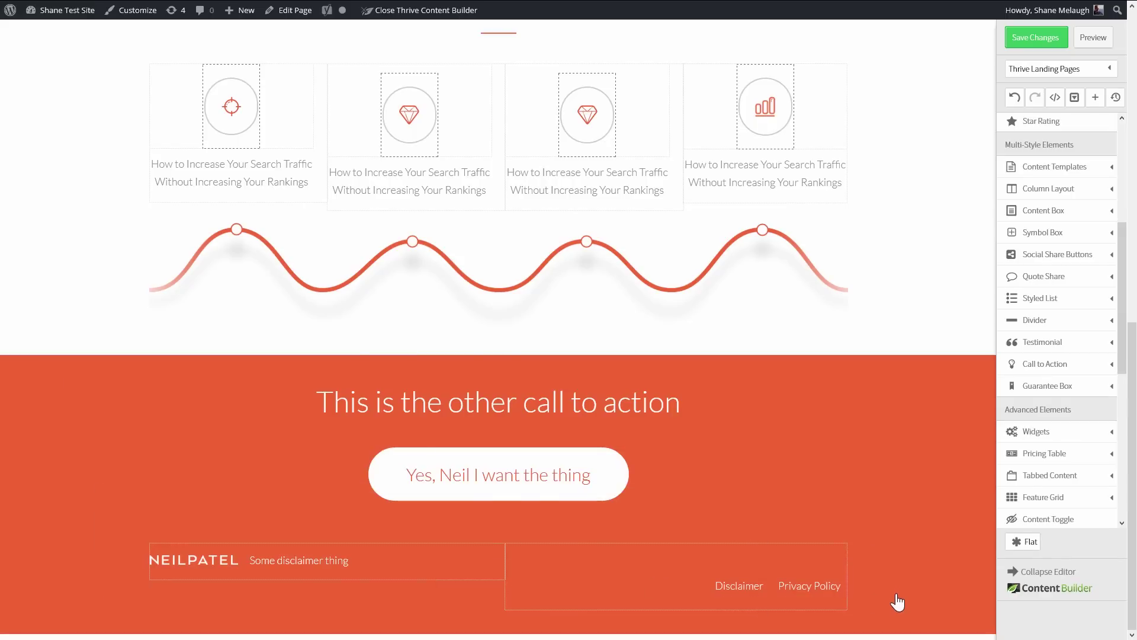
Step: Set the footer menu's top margin to -20 px
{"action": "left_click", "coordinate": [754, 588]}
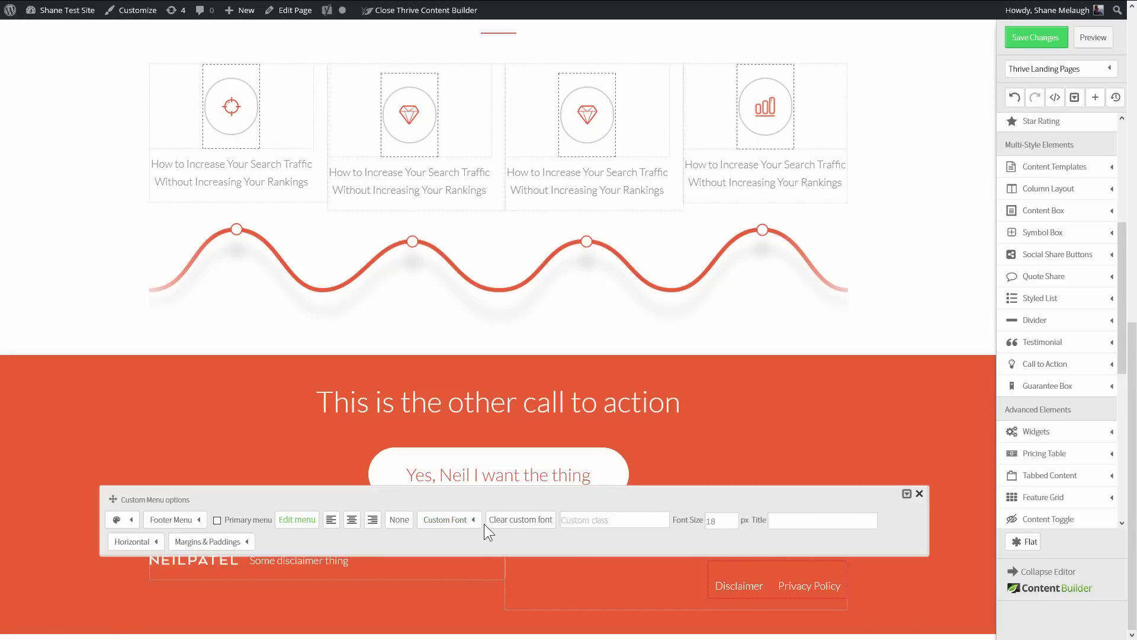
{"action": "left_click", "coordinate": [208, 541]}
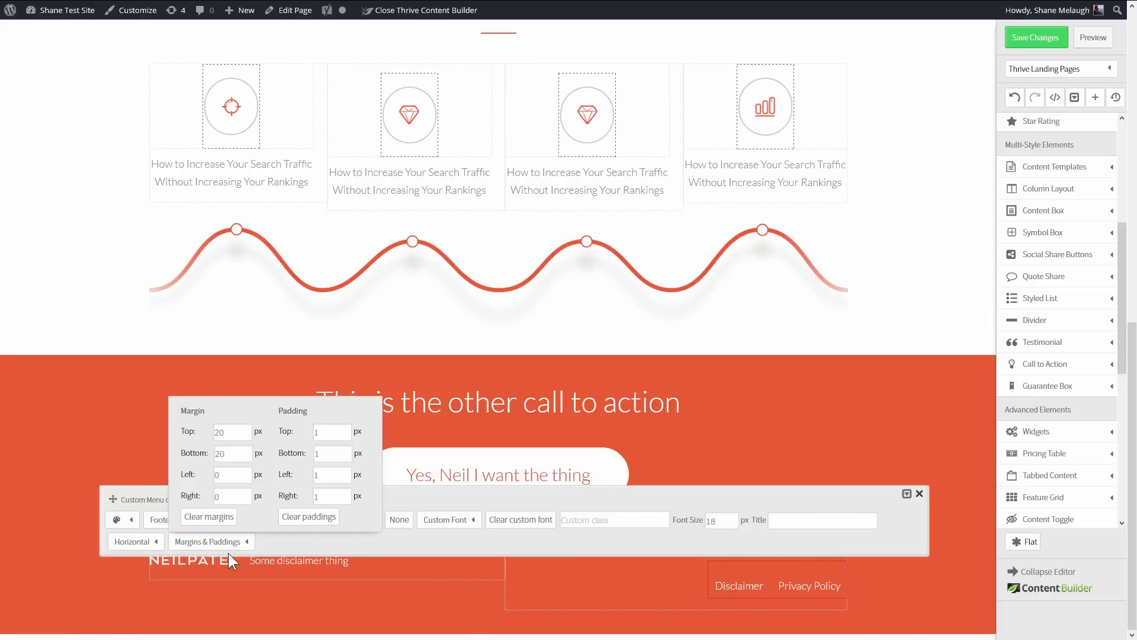
{"action": "left_click_drag", "start_coordinate": [243, 432], "coordinate": [177, 428]}
{"action": "type", "text": "0"}
{"action": "key", "text": "Tab"}
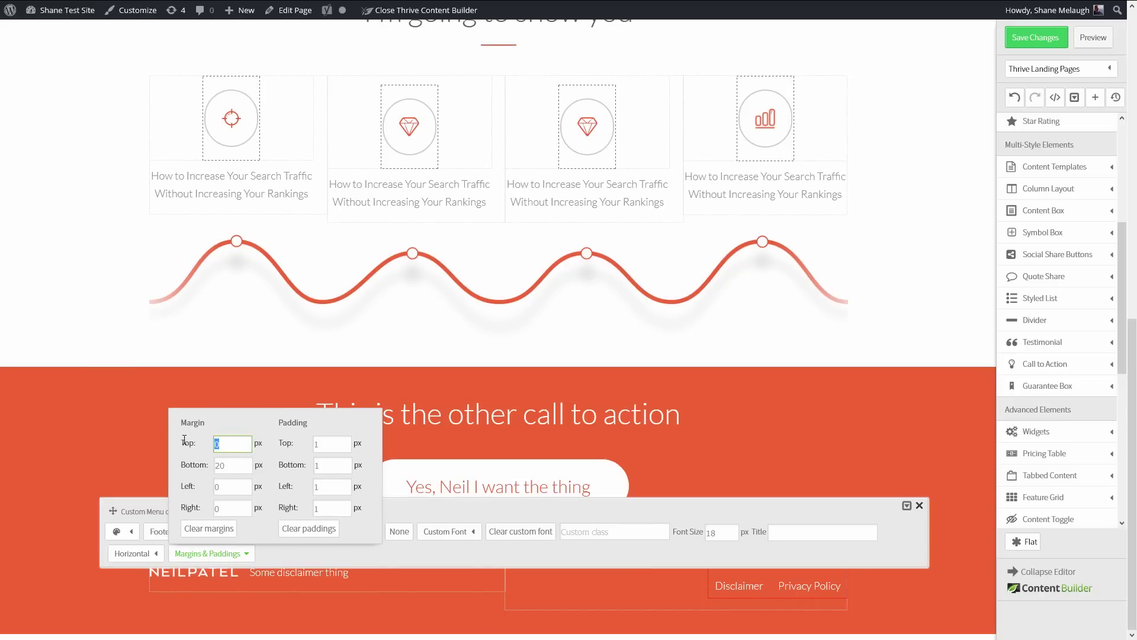
{"action": "key", "text": "Tab"}
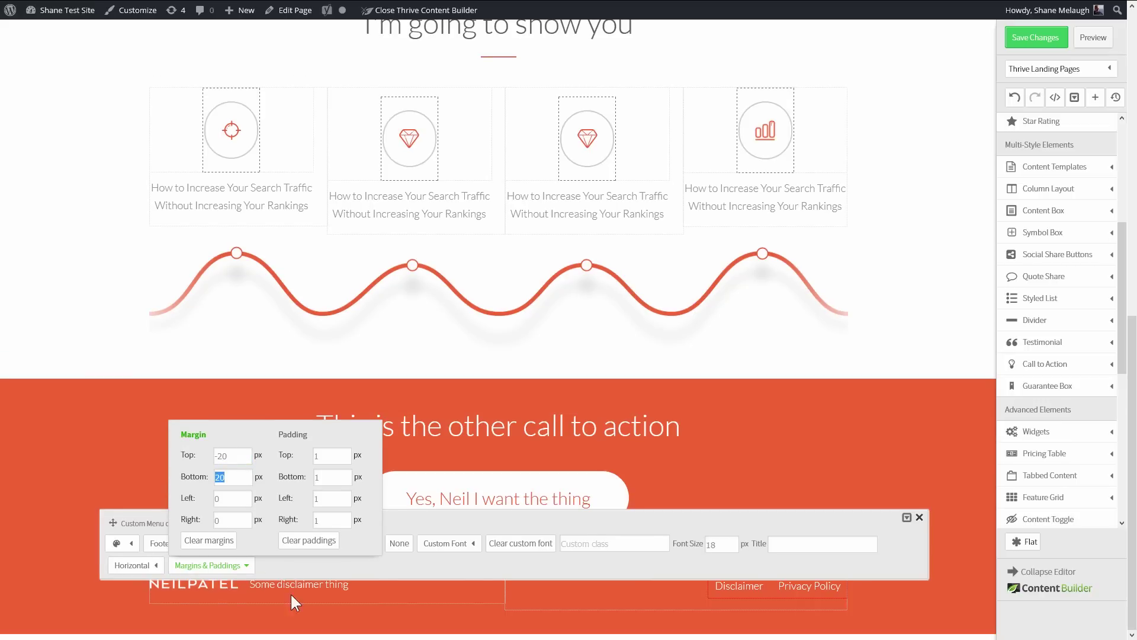
{"action": "left_click", "coordinate": [911, 608]}
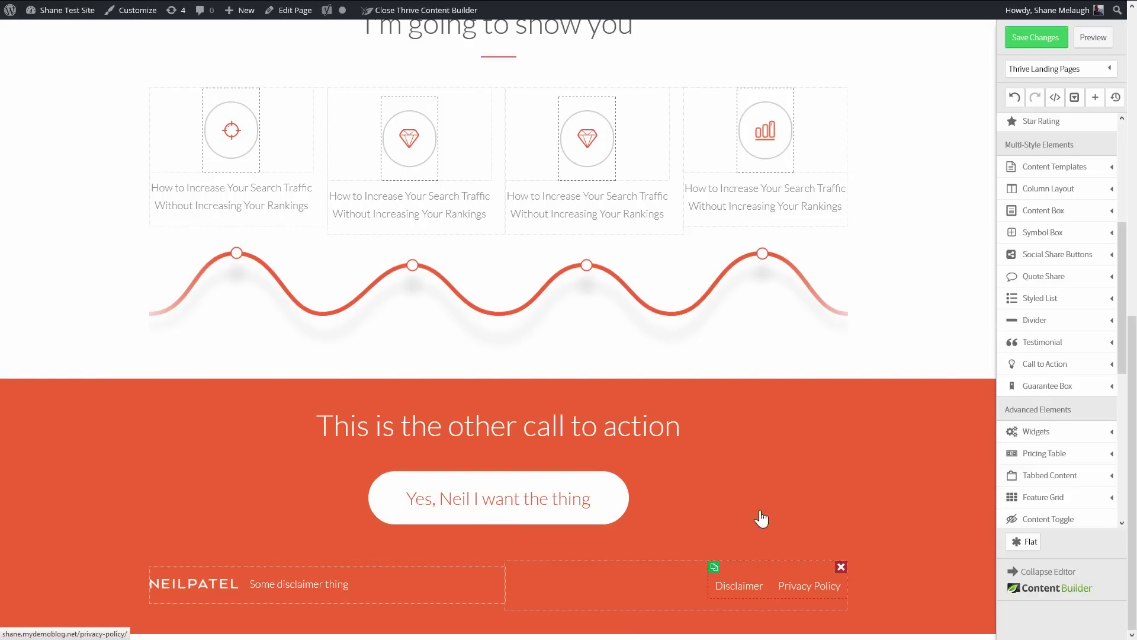
Step: Compare the footer with the live neilpatel.com page, then return to the editor
{"action": "key", "text": "F11"}
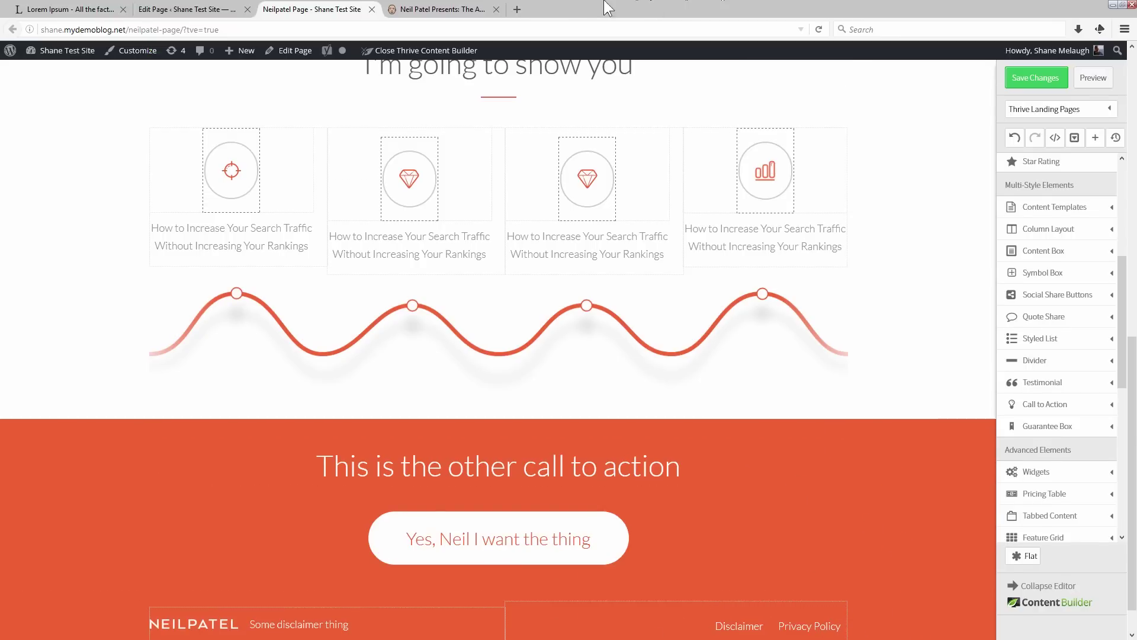
{"action": "left_click", "coordinate": [456, 11]}
{"action": "key", "text": "F11"}
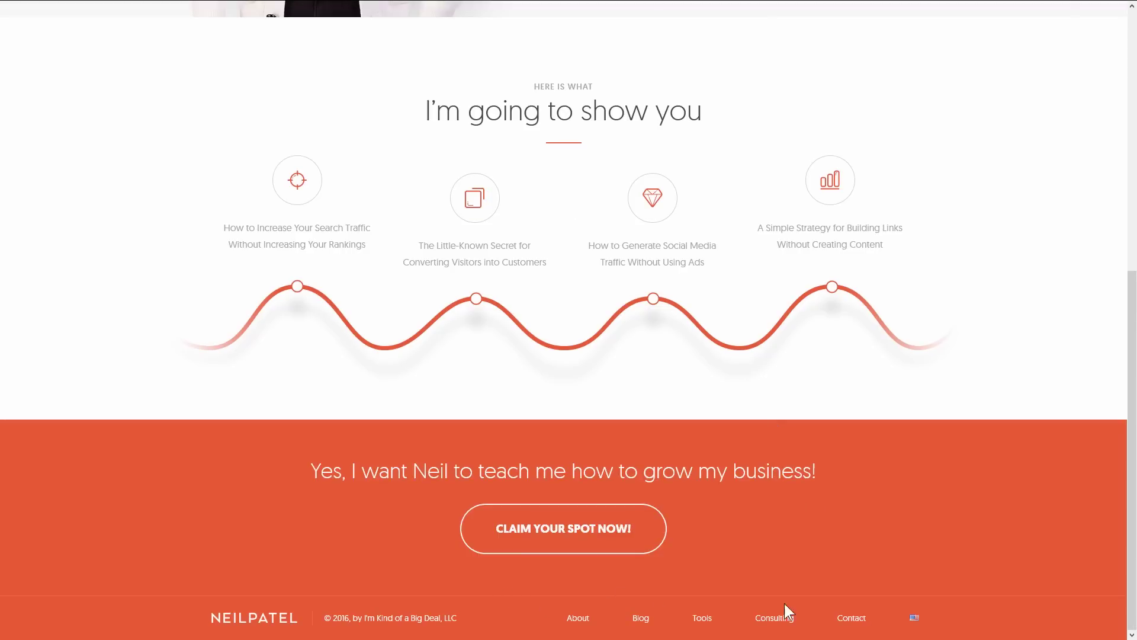
{"action": "key", "text": "F11"}
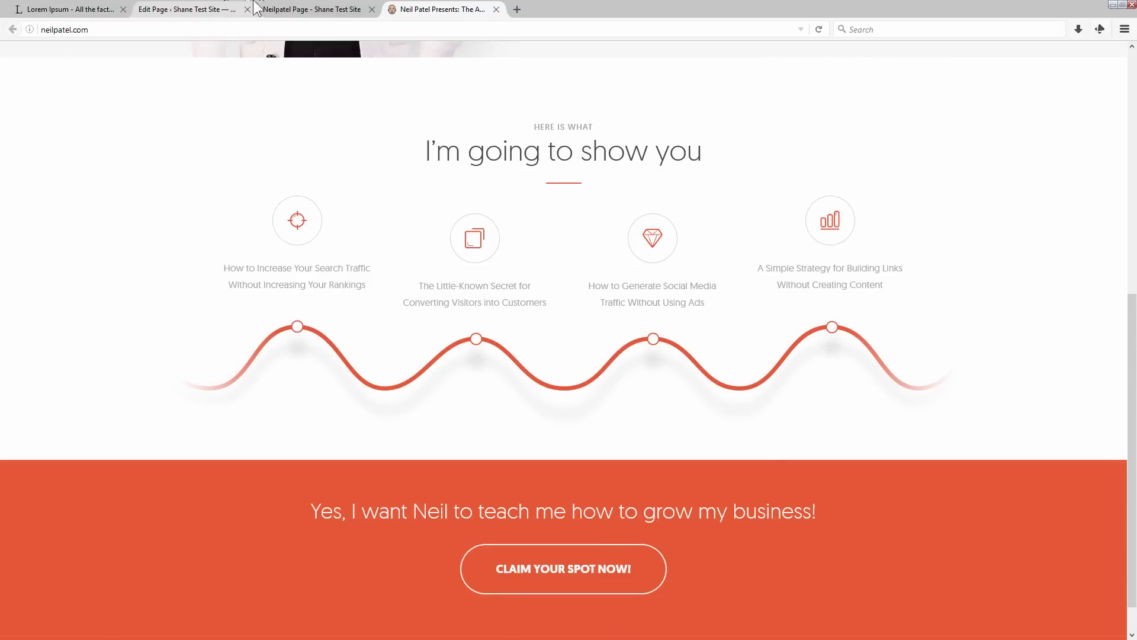
{"action": "left_click", "coordinate": [283, 11]}
Step: Give the footer section a solid 1 px border
{"action": "key", "text": "F11"}
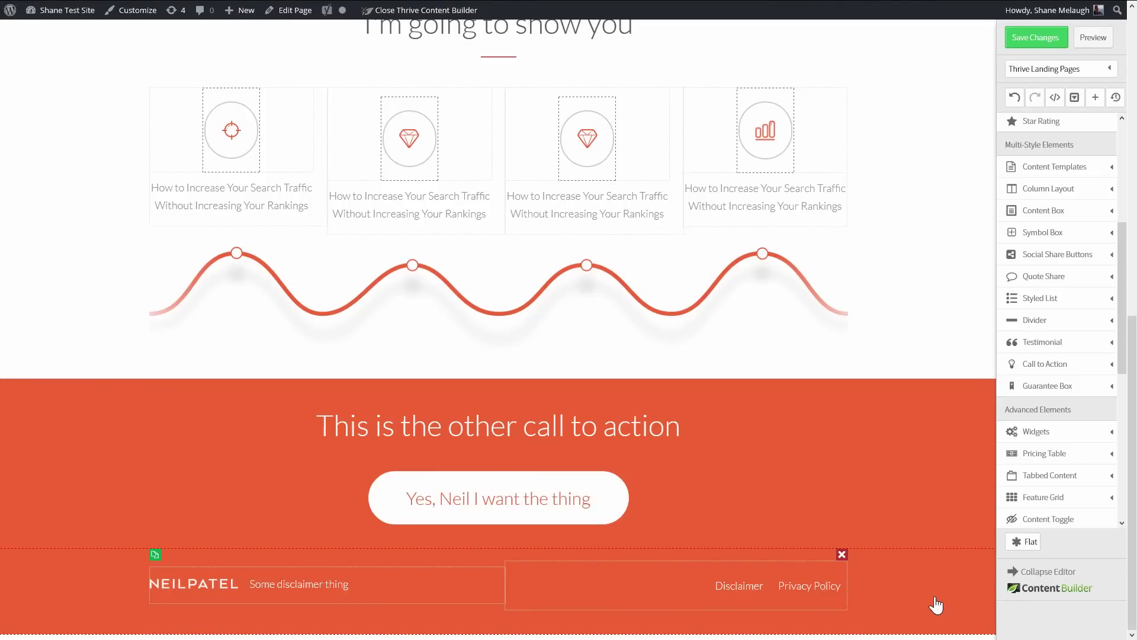
{"action": "left_click", "coordinate": [923, 600]}
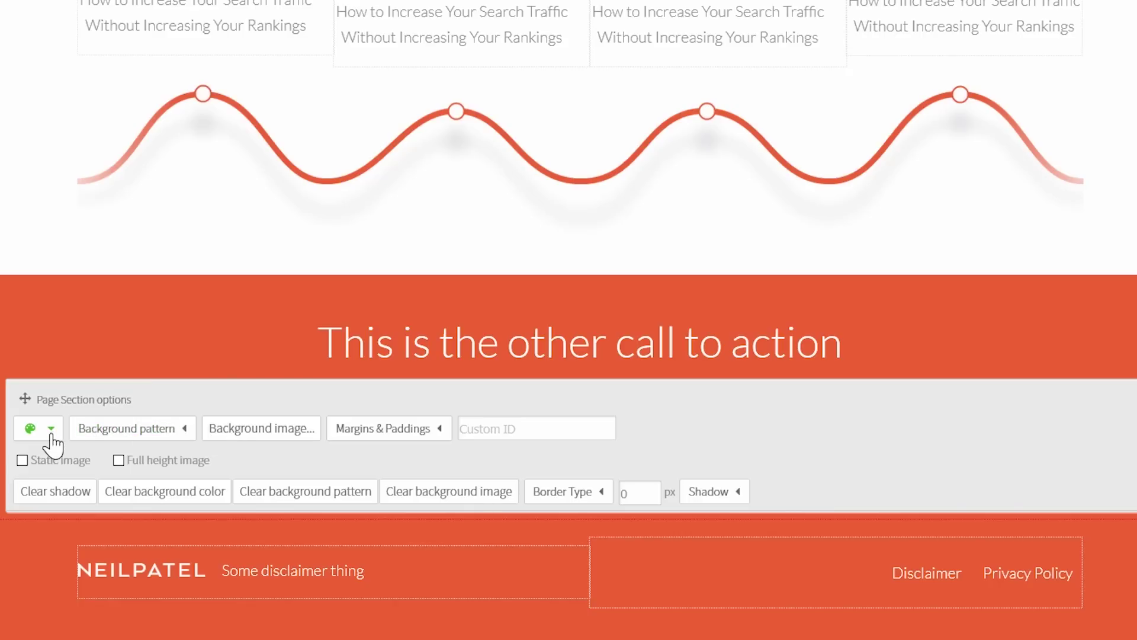
{"action": "left_click", "coordinate": [131, 485]}
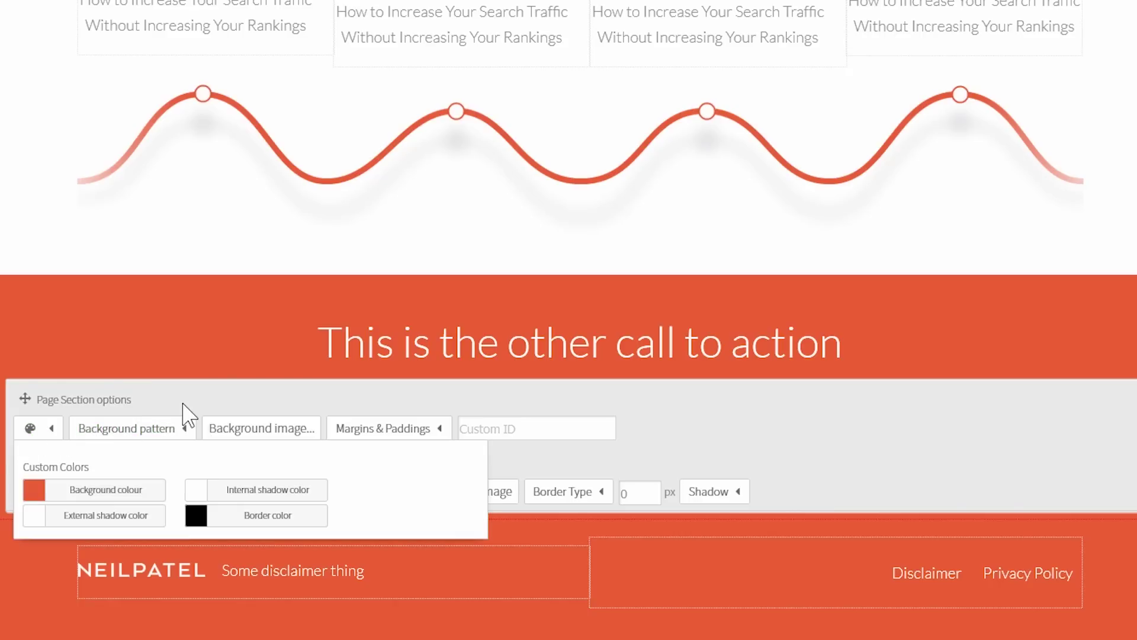
{"action": "left_click", "coordinate": [601, 501]}
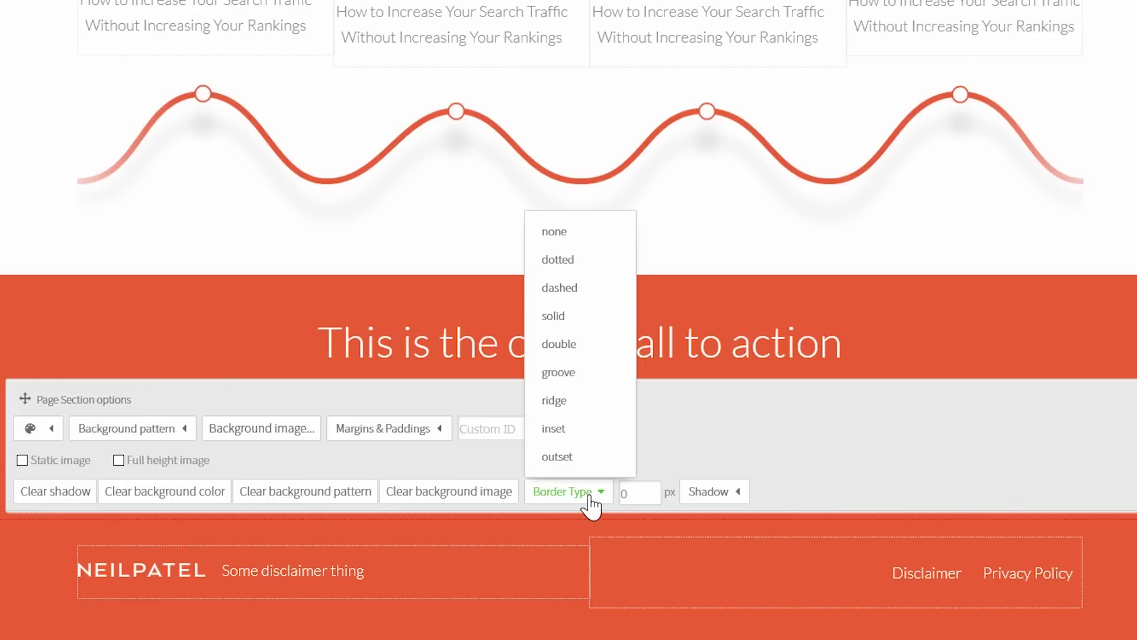
{"action": "left_click", "coordinate": [574, 323]}
{"action": "left_click", "coordinate": [623, 492]}
{"action": "key", "text": "BackSpace"}
{"action": "type", "text": "1"}
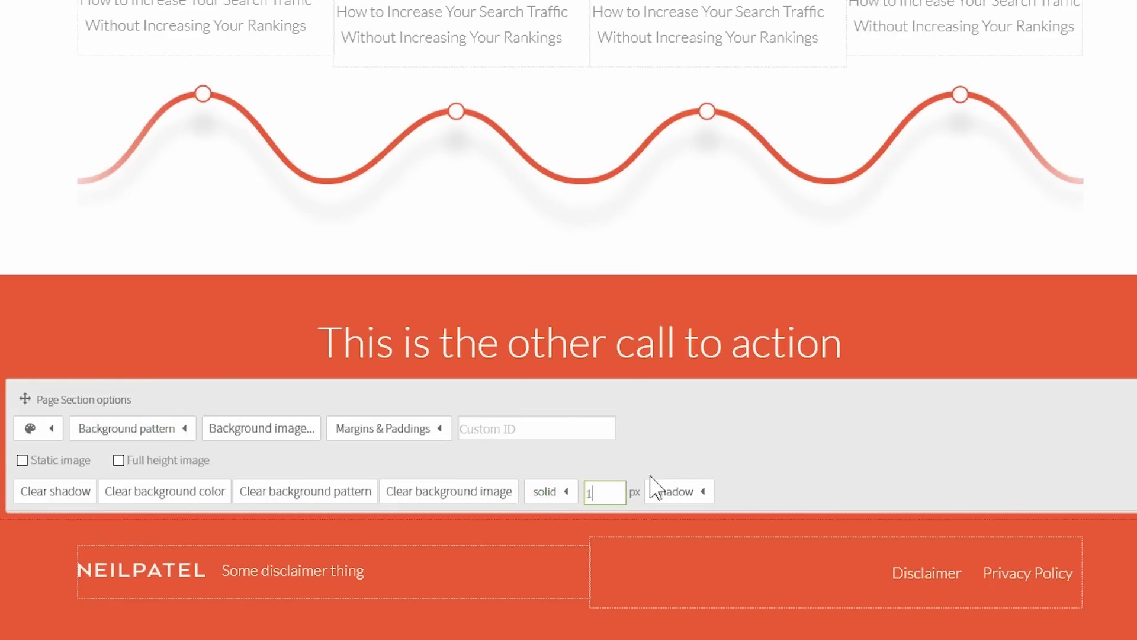
Step: Set the footer background to the saved red used on the call-to-action band
{"action": "left_click", "coordinate": [42, 431]}
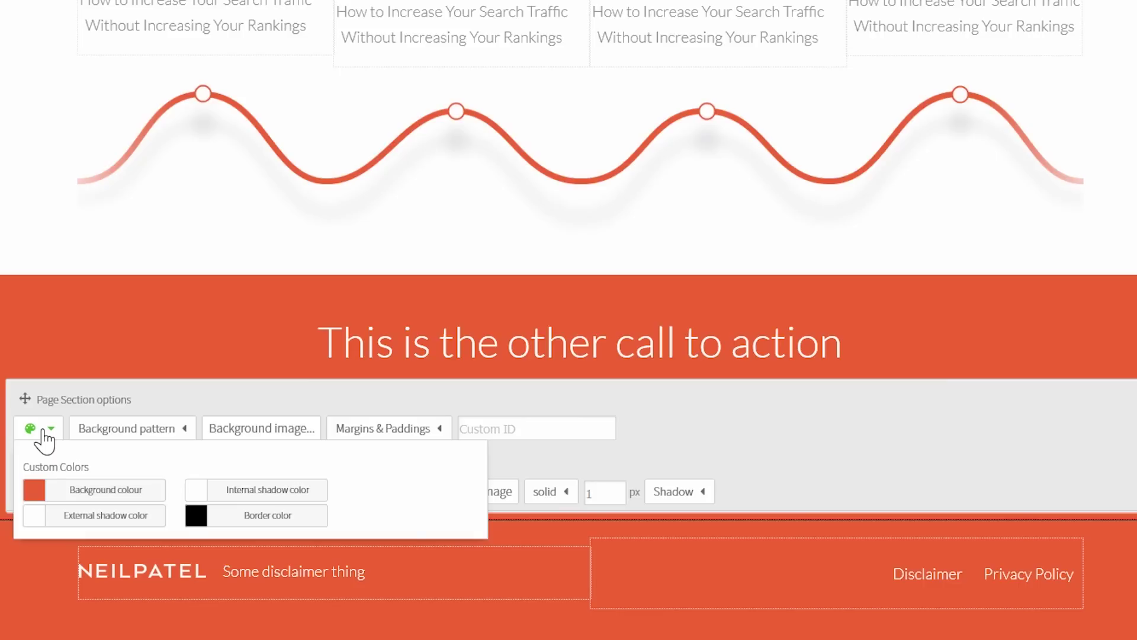
{"action": "left_click", "coordinate": [42, 490]}
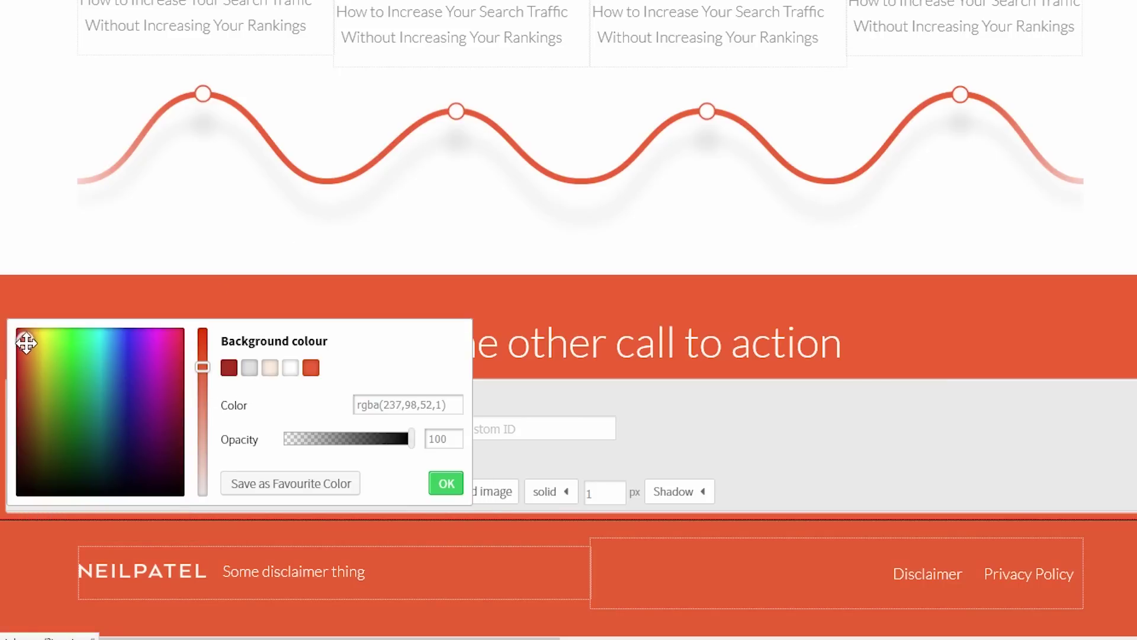
{"action": "left_click_drag", "start_coordinate": [26, 343], "coordinate": [29, 356]}
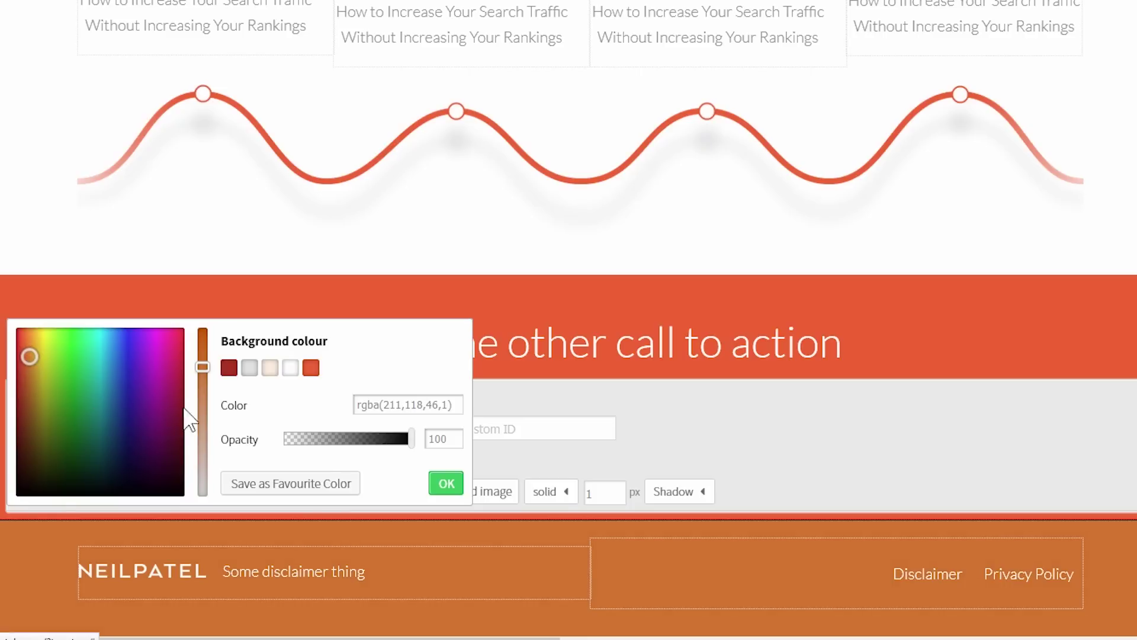
{"action": "left_click", "coordinate": [311, 368]}
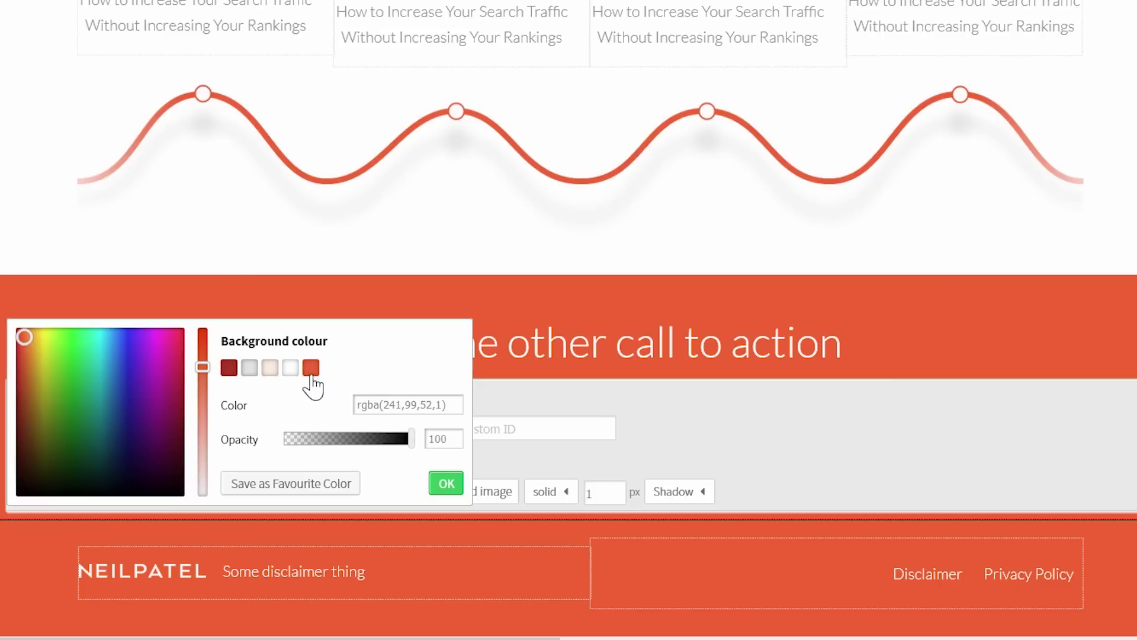
{"action": "left_click", "coordinate": [446, 484]}
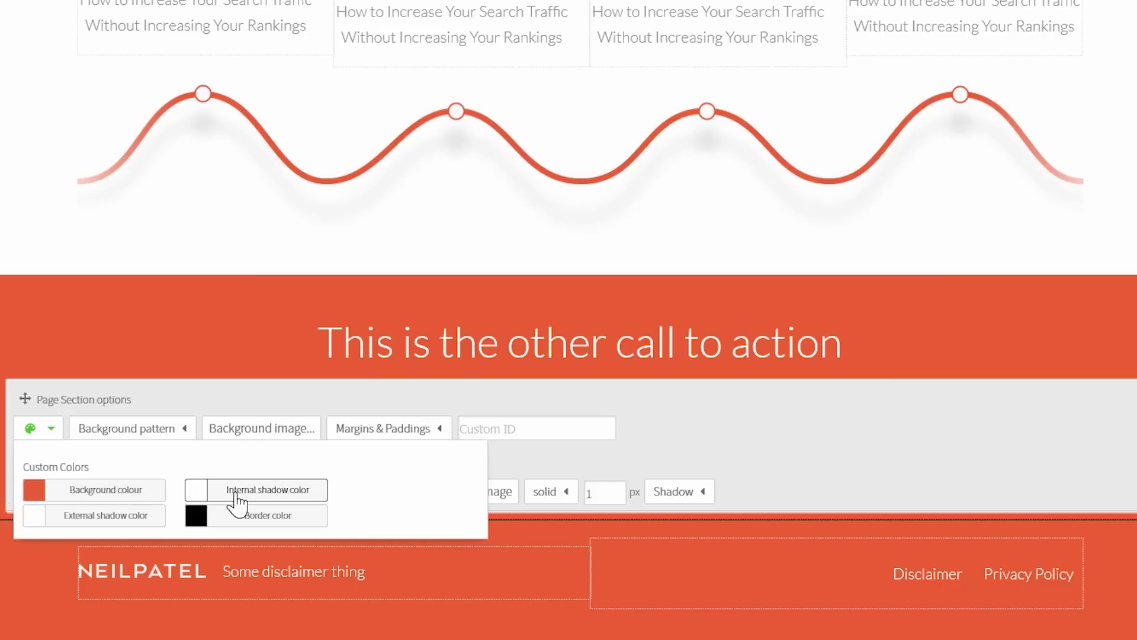
Step: Make the footer border a deeper orange-red
{"action": "left_click", "coordinate": [196, 518]}
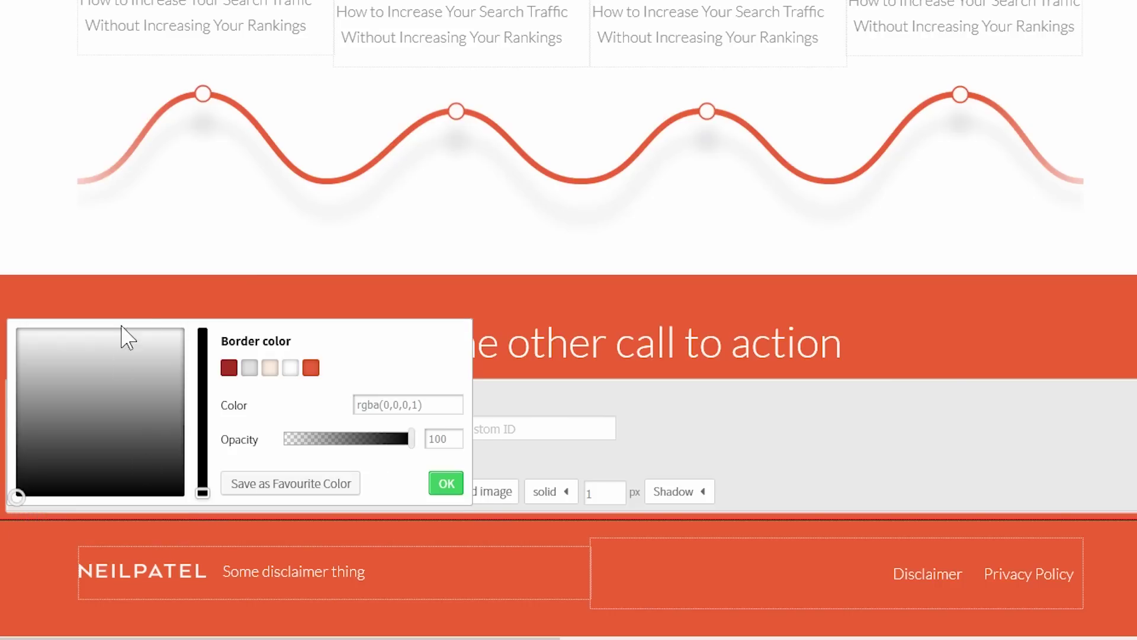
{"action": "left_click", "coordinate": [311, 368]}
{"action": "left_click_drag", "start_coordinate": [31, 330], "coordinate": [32, 354]}
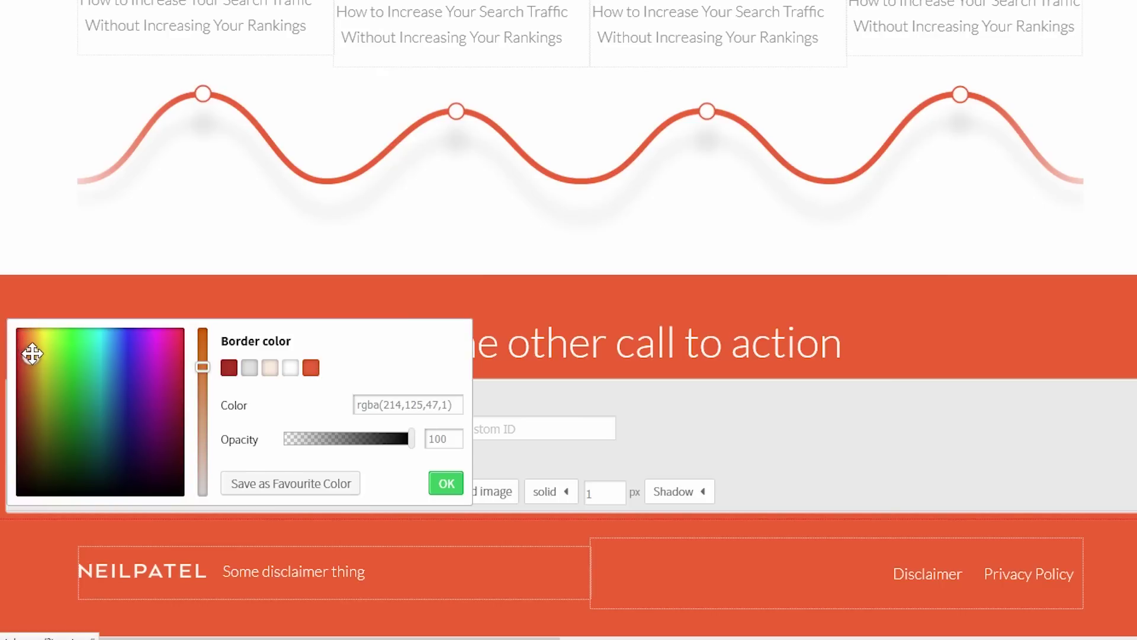
{"action": "left_click", "coordinate": [446, 483]}
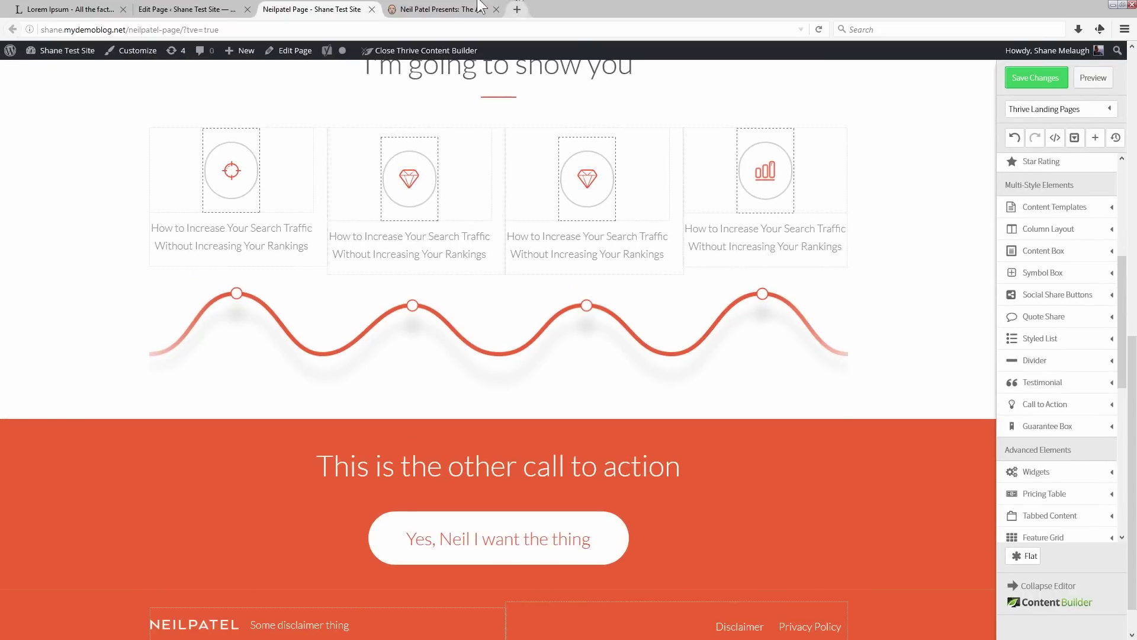
Step: After checking the live reference page, set the footer row's top and bottom margins to 0
{"action": "left_click", "coordinate": [450, 9]}
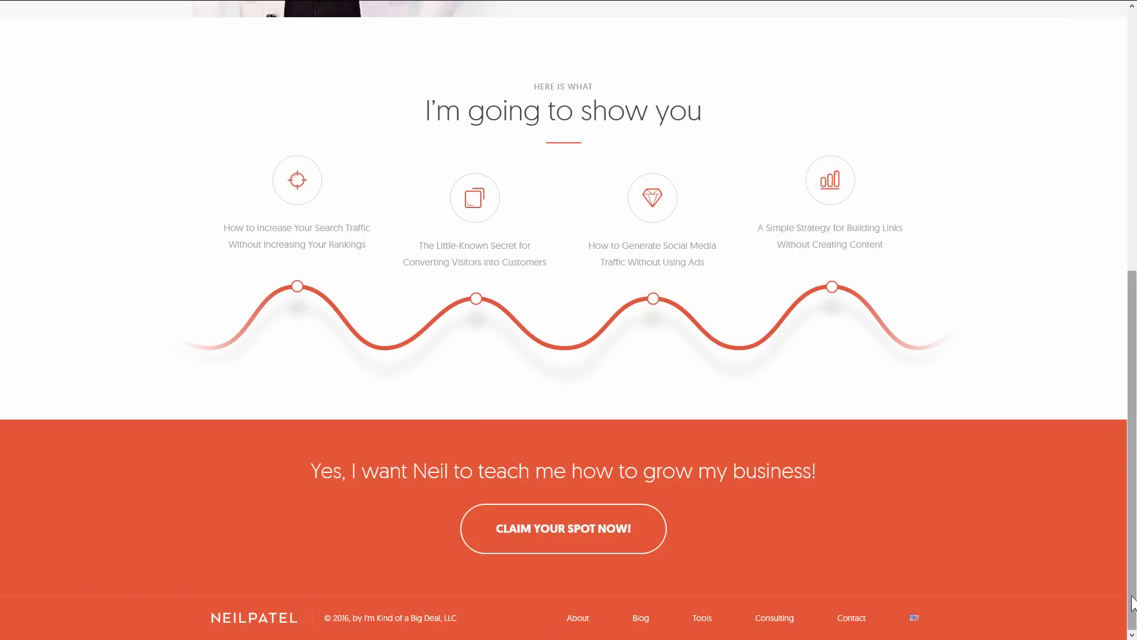
{"action": "left_click", "coordinate": [314, 9]}
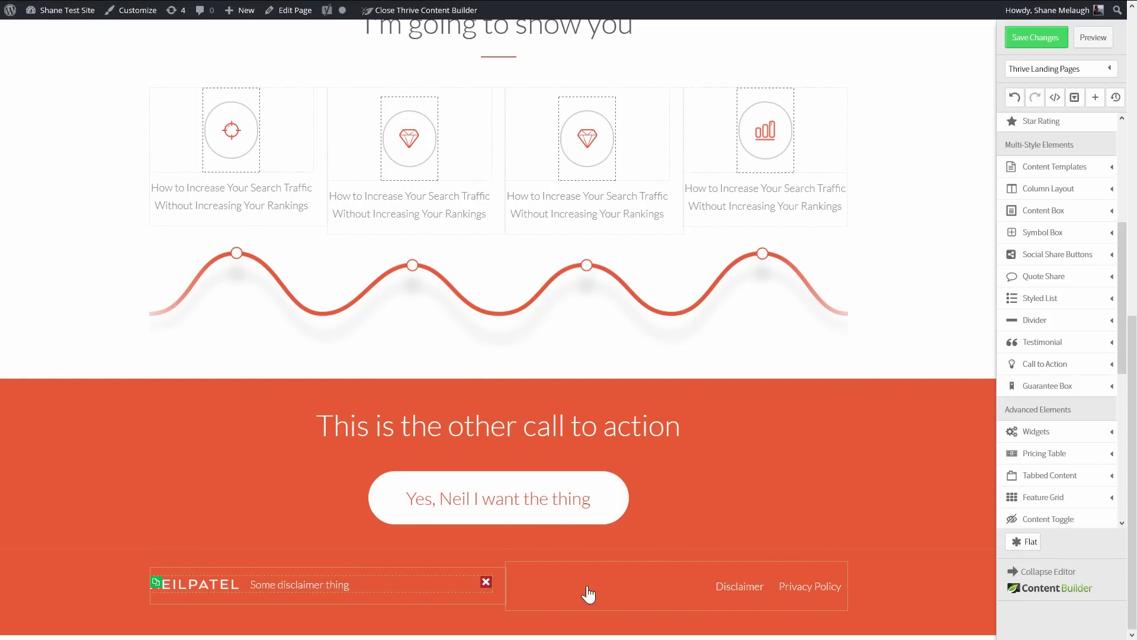
{"action": "left_click", "coordinate": [515, 629]}
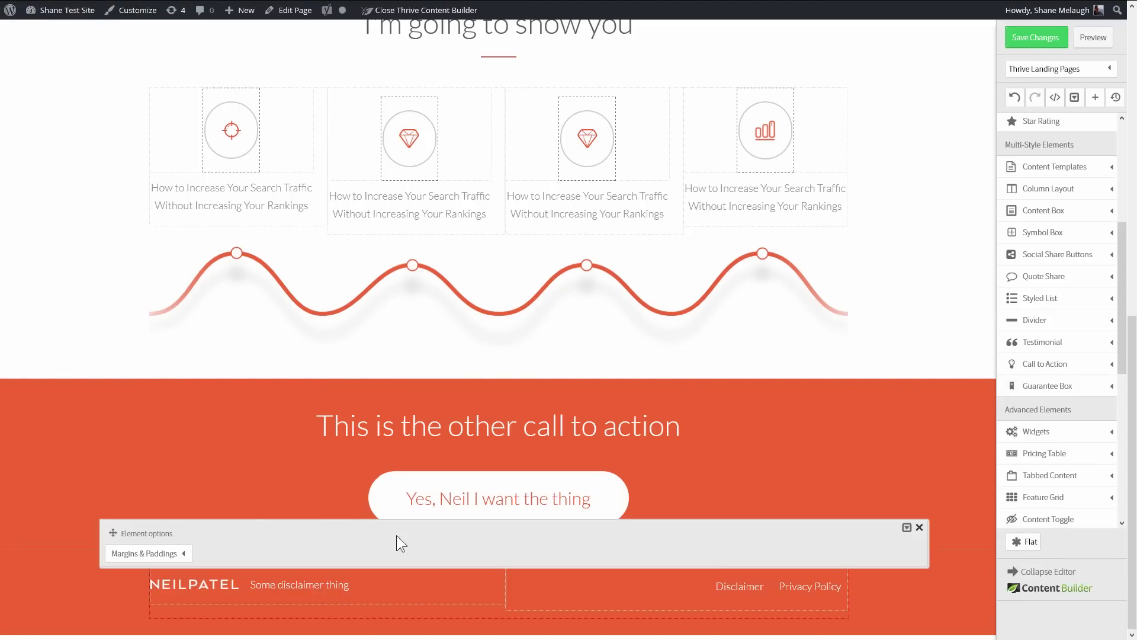
{"action": "left_click", "coordinate": [171, 552]}
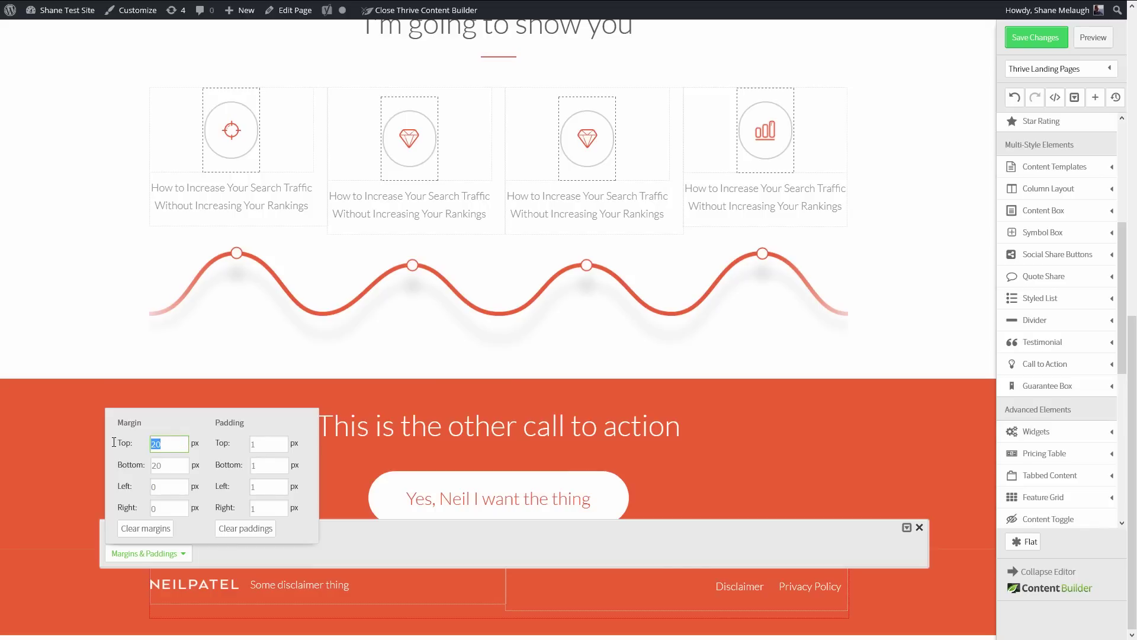
{"action": "key", "text": "Tab"}
{"action": "type", "text": "0"}
{"action": "key", "text": "Tab"}
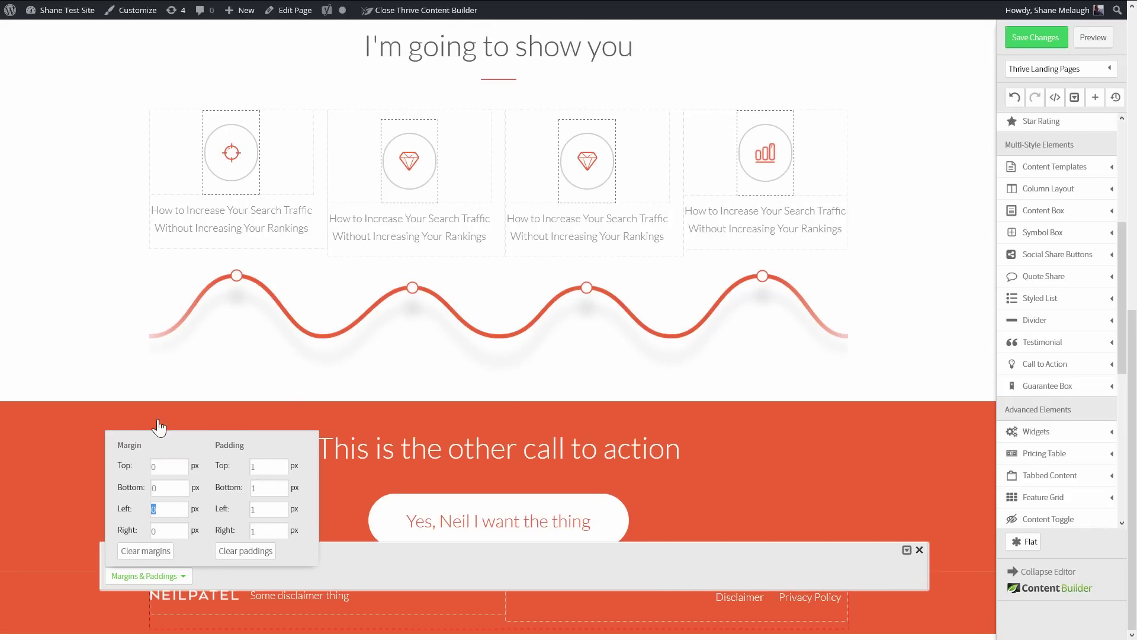
{"action": "left_click", "coordinate": [896, 359]}
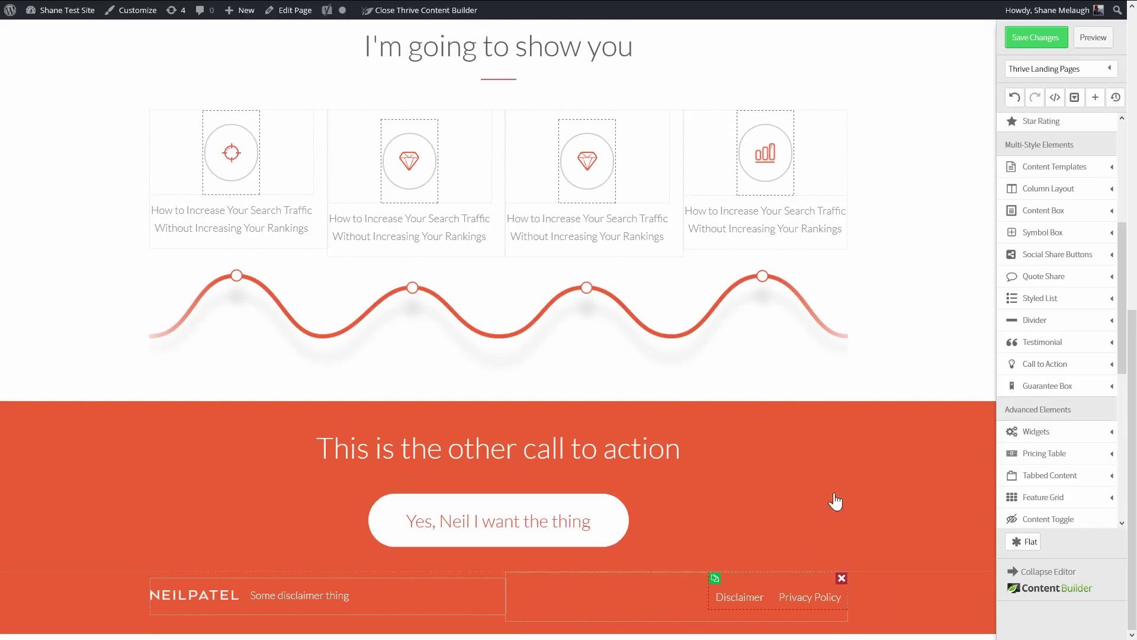
Step: Save the landing page changes
{"action": "scroll", "coordinate": [981, 120], "scroll_direction": "up", "scroll_amount": 9}
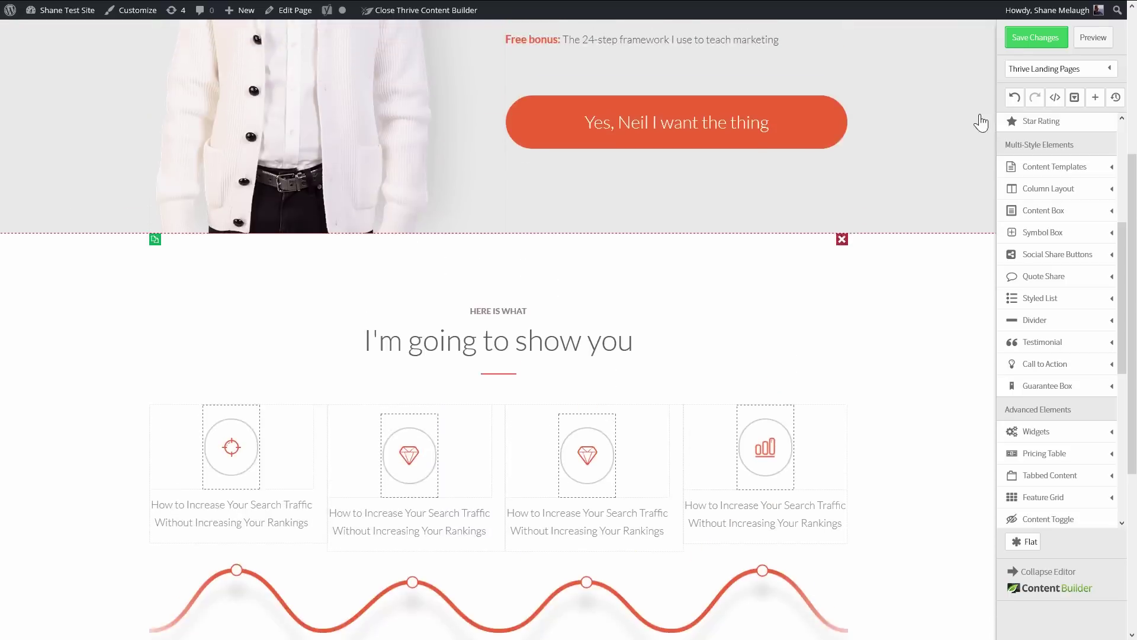
{"action": "left_click", "coordinate": [1020, 36]}
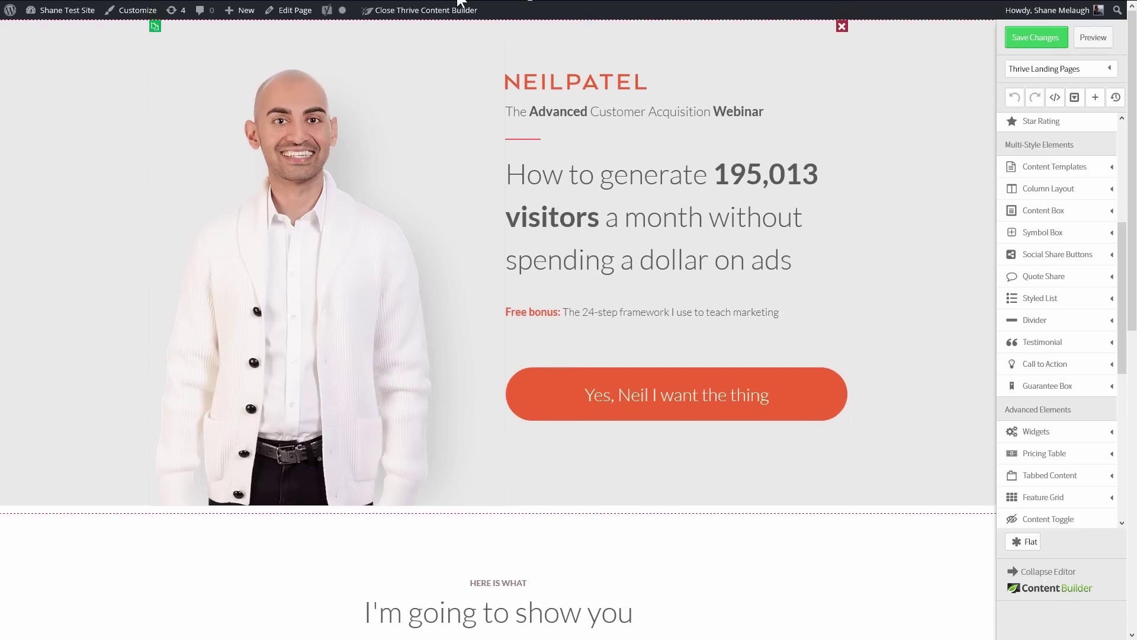
{"action": "mouse_move", "coordinate": [427, 15]}
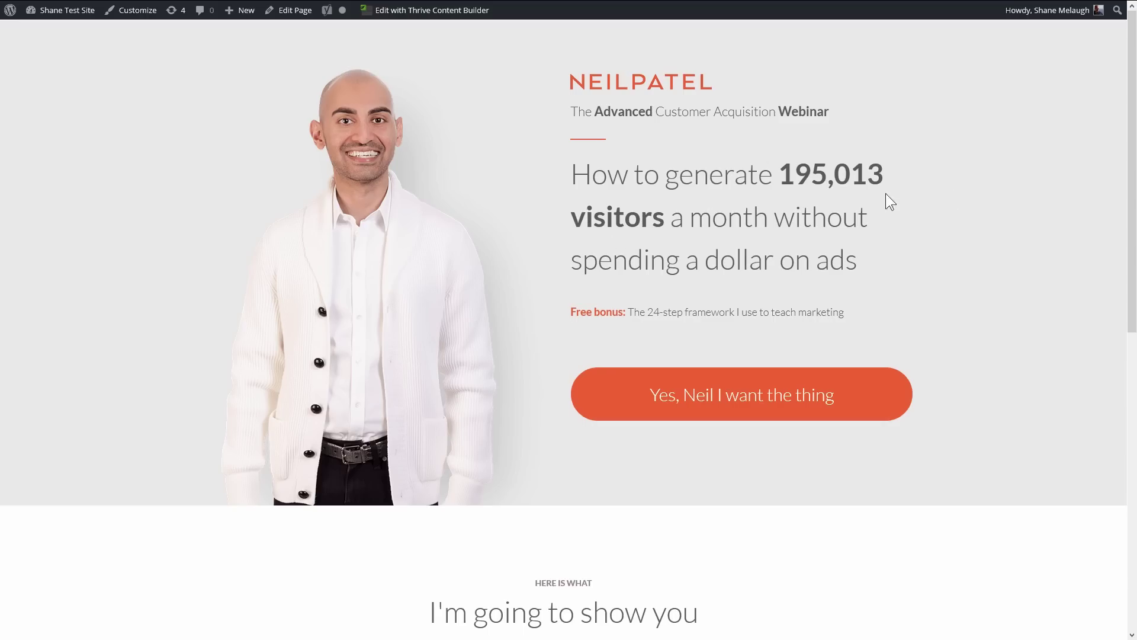
Step: Scroll through the published page to check the hero, icon row, orange band and footer
{"action": "scroll", "coordinate": [890, 202], "scroll_direction": "down", "scroll_amount": 8}
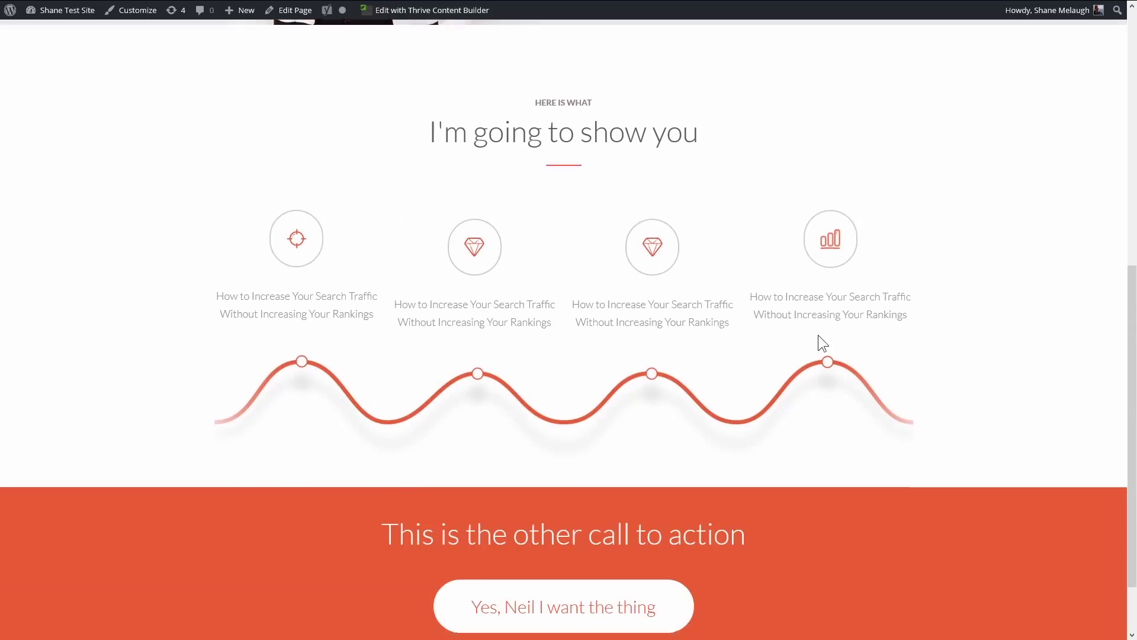
{"action": "scroll", "coordinate": [822, 342], "scroll_direction": "down", "scroll_amount": 2}
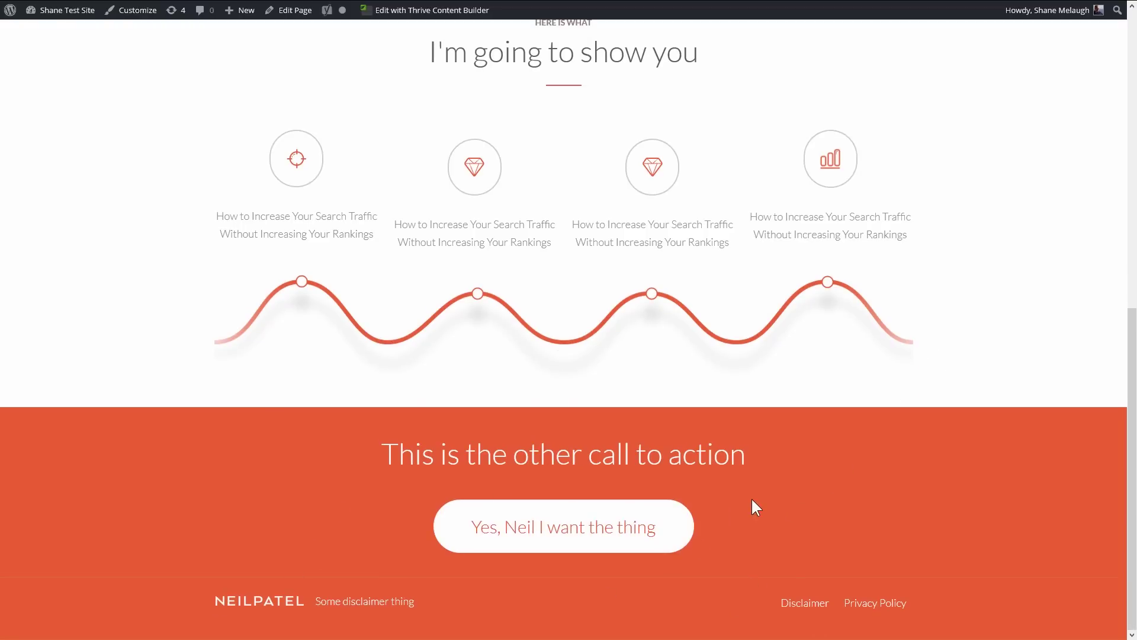
{"action": "scroll", "coordinate": [758, 478], "scroll_direction": "up", "scroll_amount": 10}
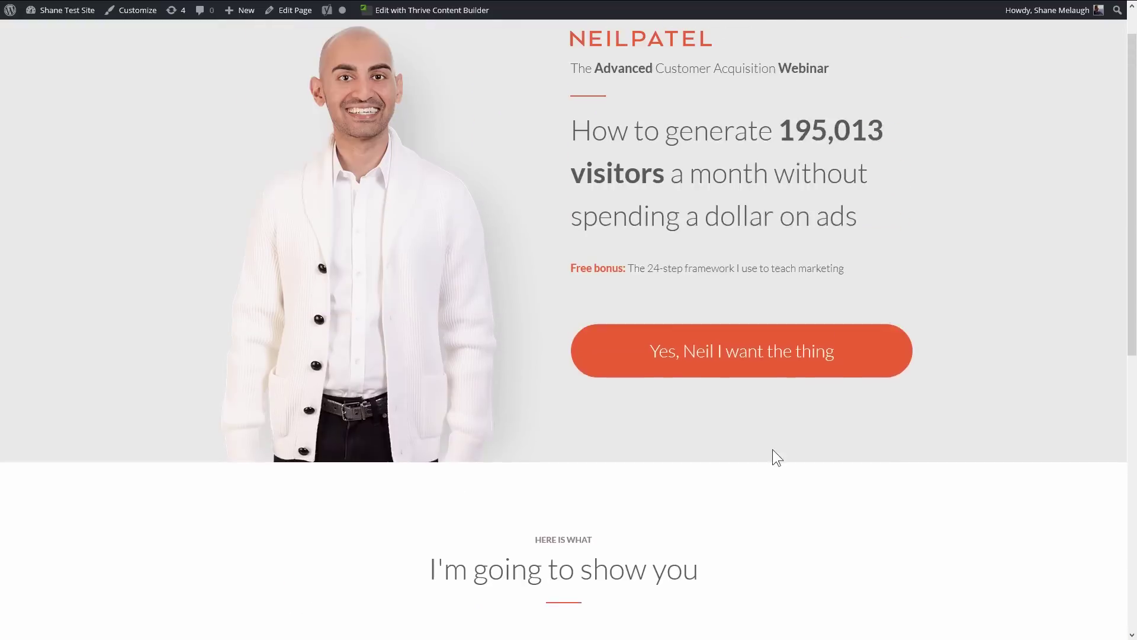